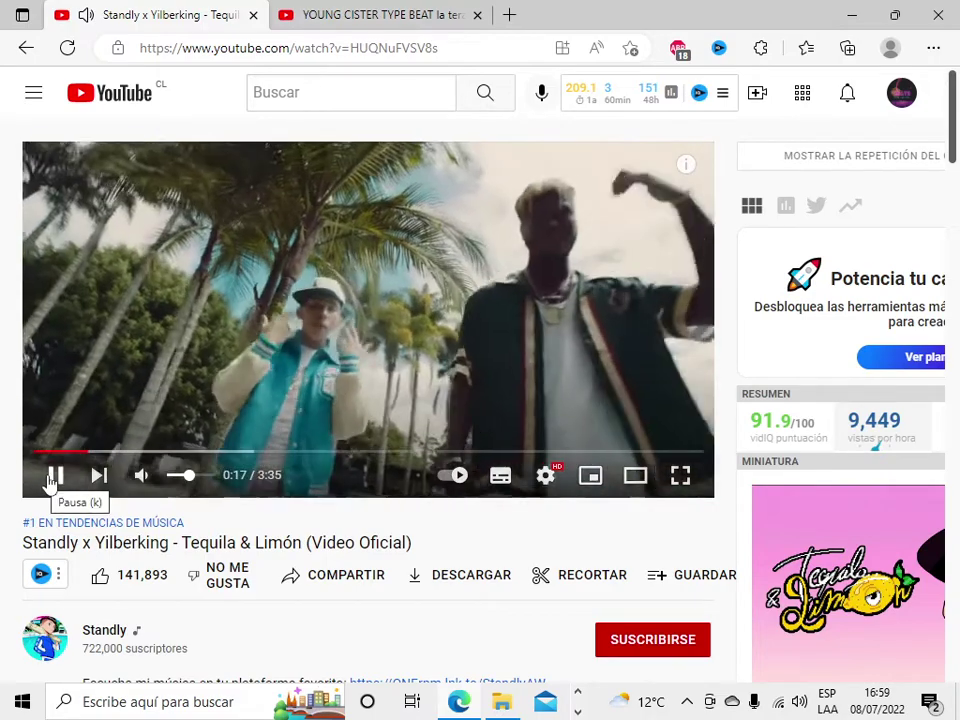
- Pause the Tequila & Limón reference video and switch to the plantilla 1.flp project in FL Studio
left_click(55, 476)
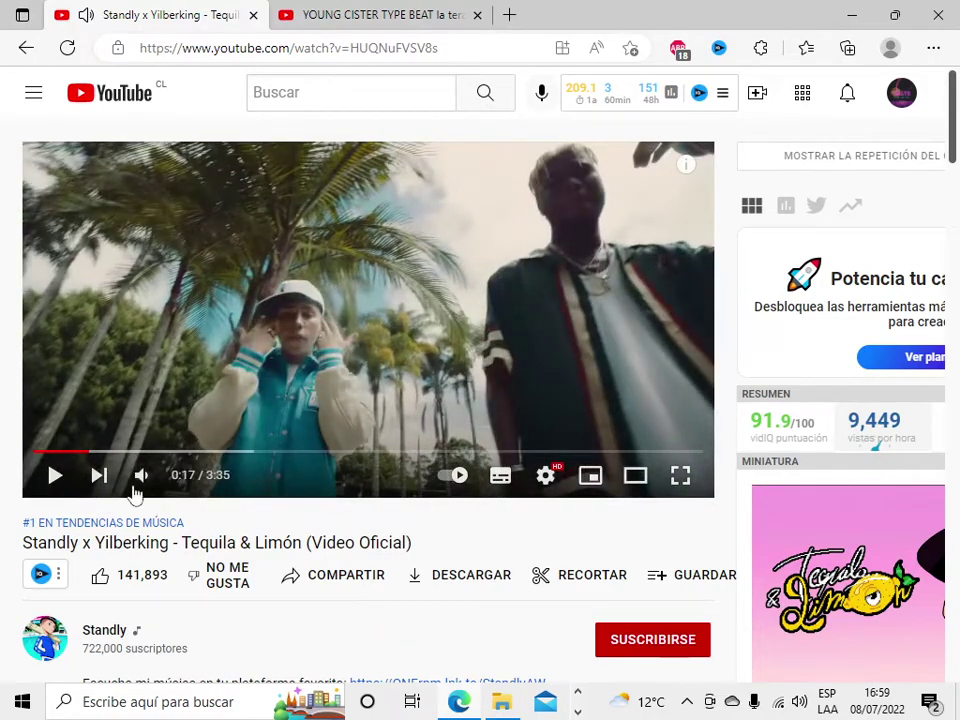
left_click(60, 479)
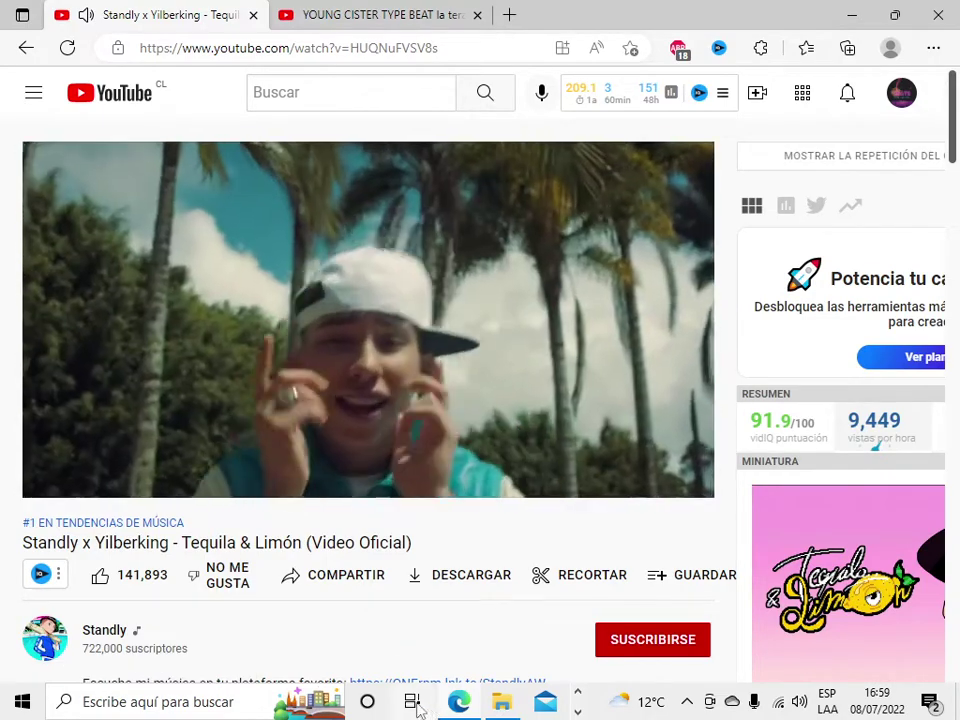
left_click(414, 703)
left_click(148, 225)
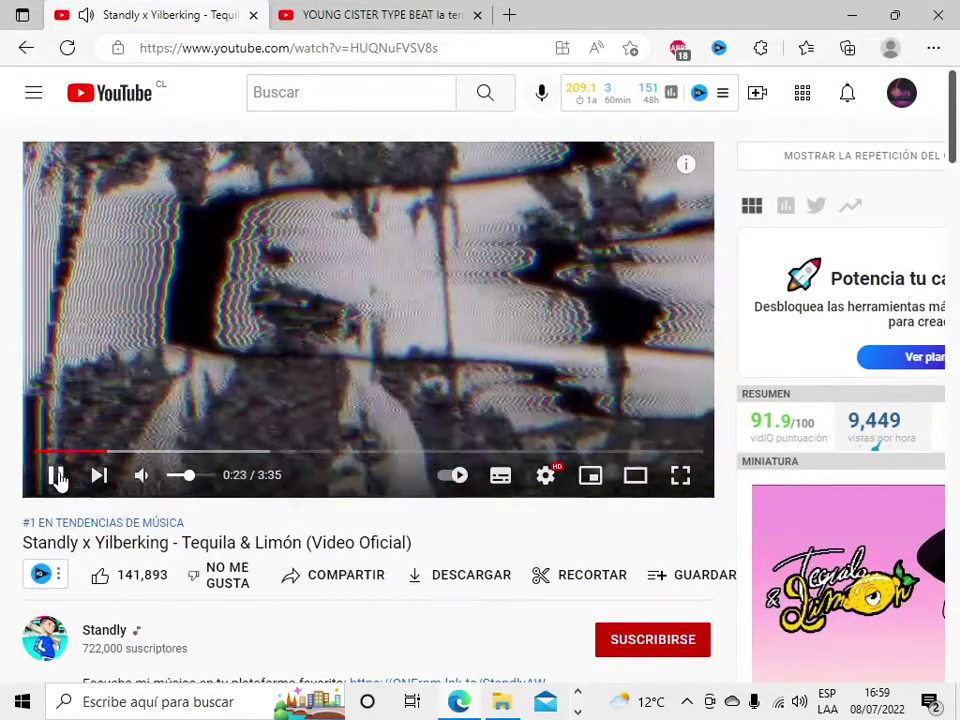
left_click(57, 479)
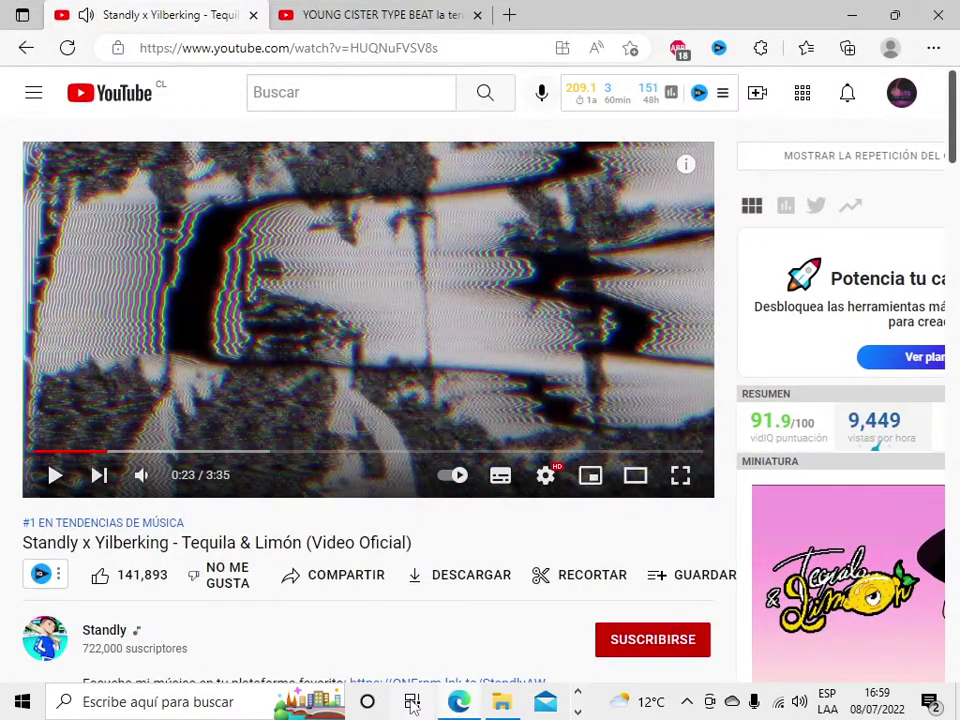
left_click(412, 704)
left_click(167, 400)
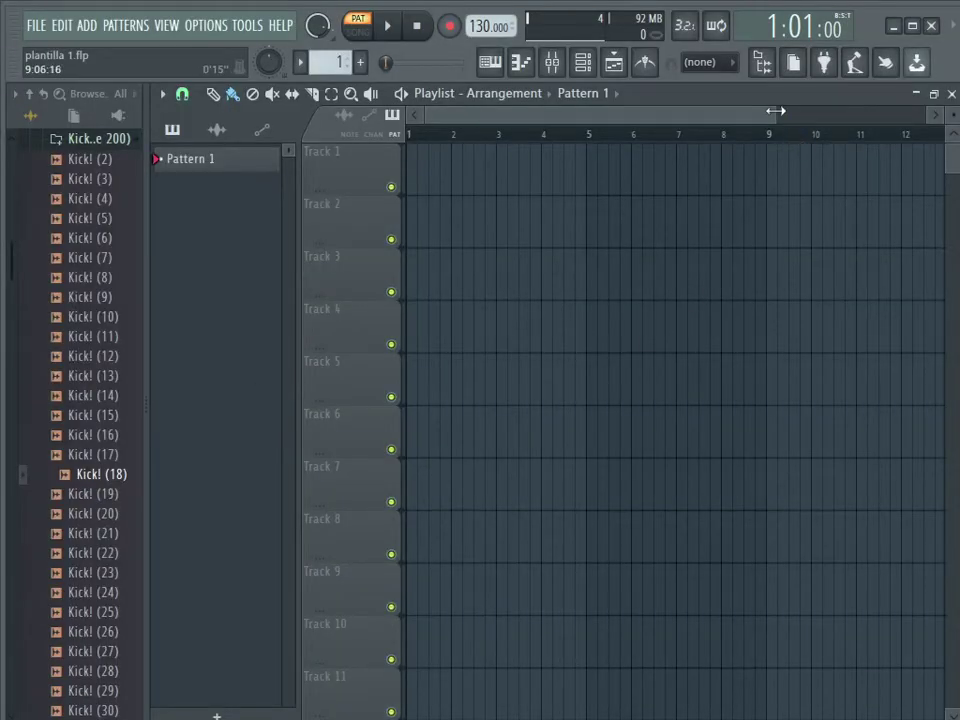
- Look over the template's playlist, mixer and channel rack to see which tracks and instruments it contains
left_click_drag(776, 111, 906, 113)
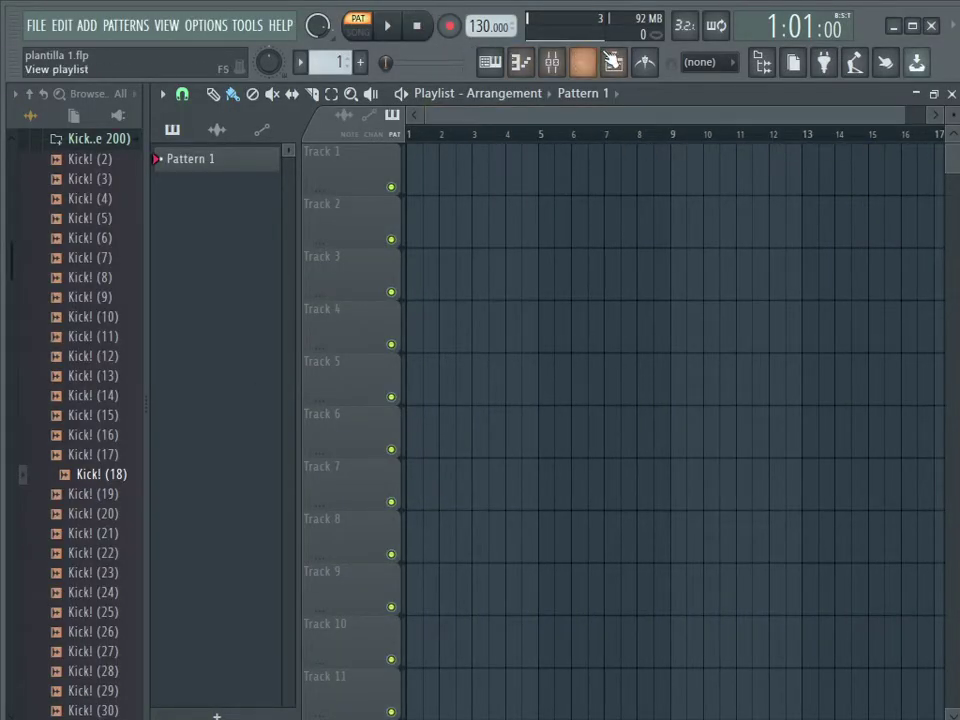
left_click(614, 62)
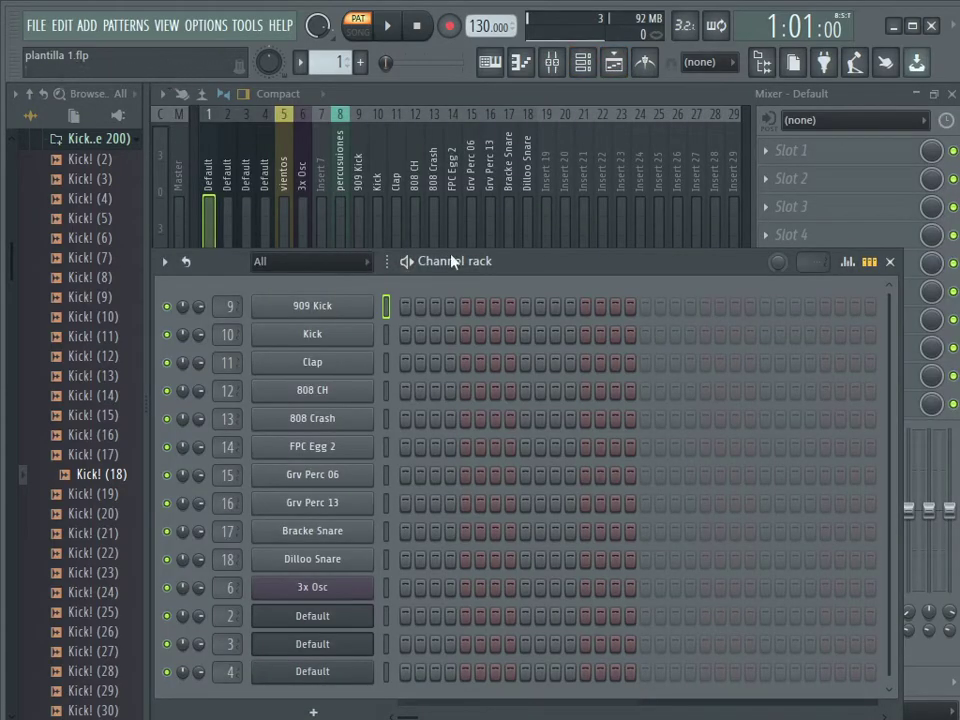
left_click(166, 25)
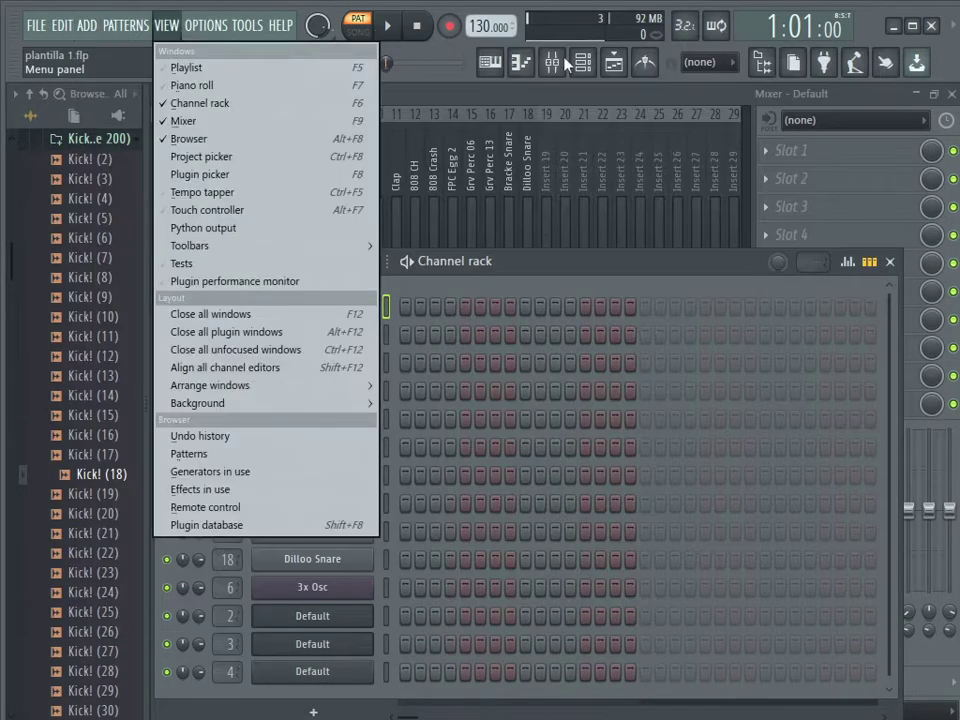
left_click(614, 62)
left_click(614, 62)
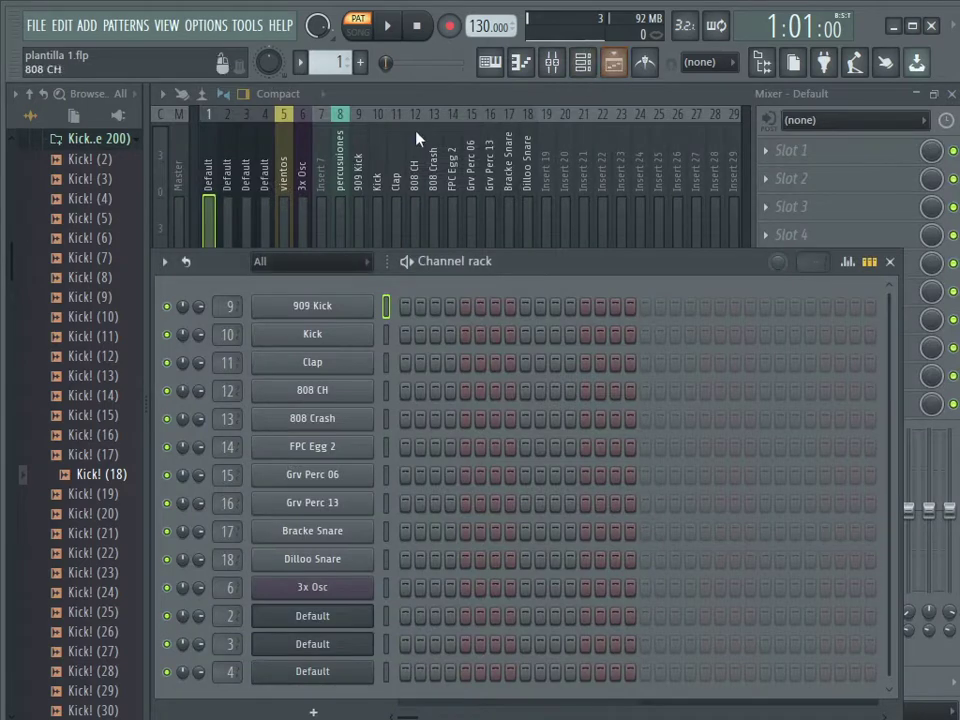
left_click(551, 62)
left_click(583, 62)
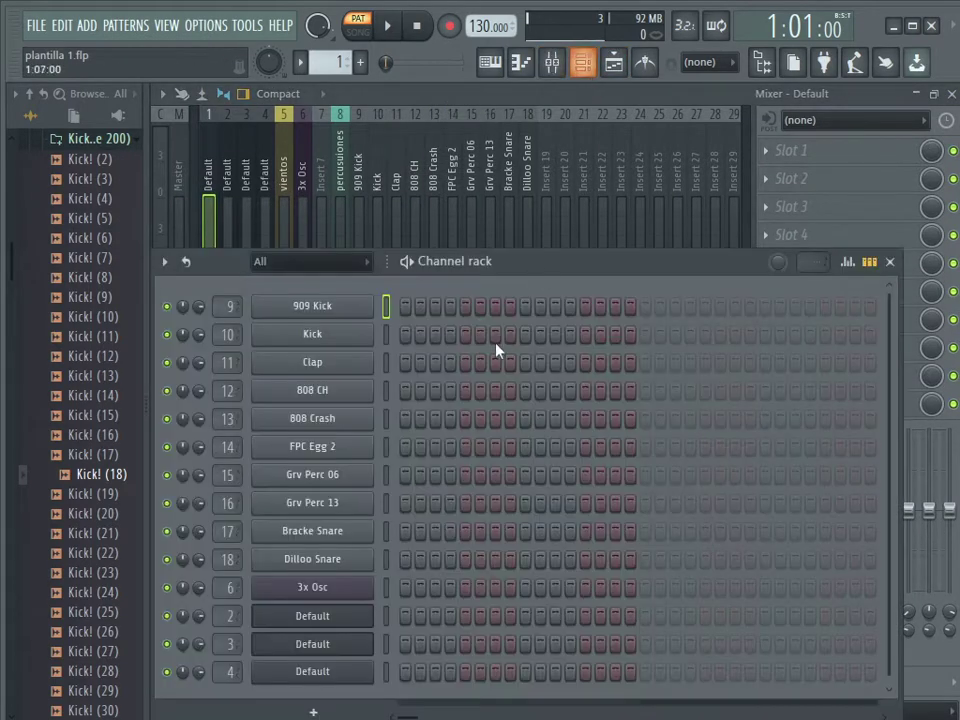
scroll(458, 445, "down", 1)
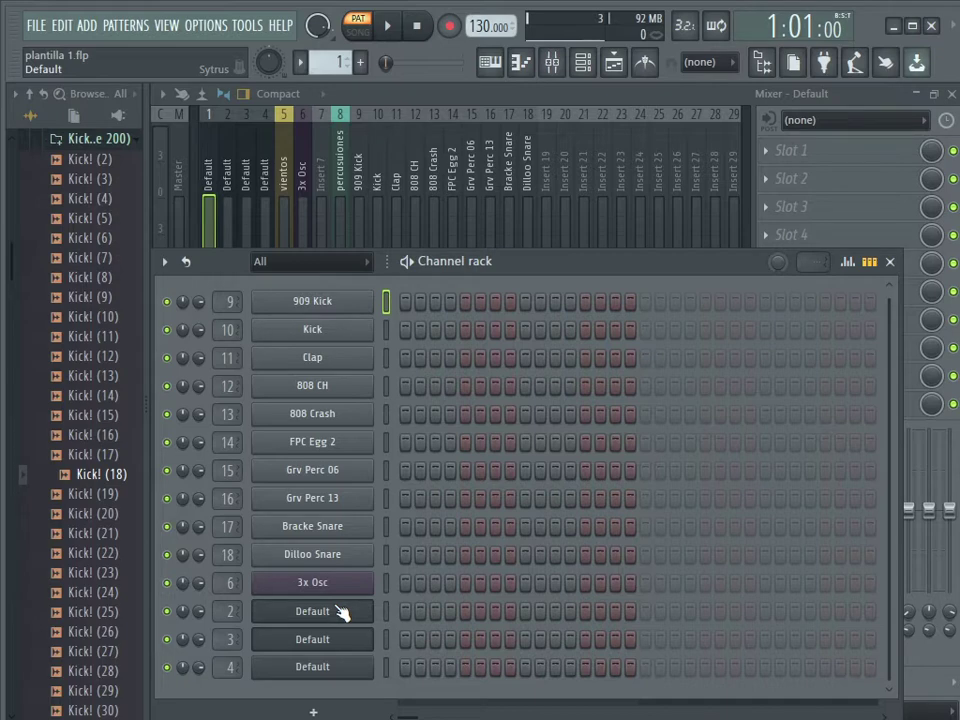
- Add an Ample Guitar M II Lite channel and switch on its Strummer
left_click(86, 25)
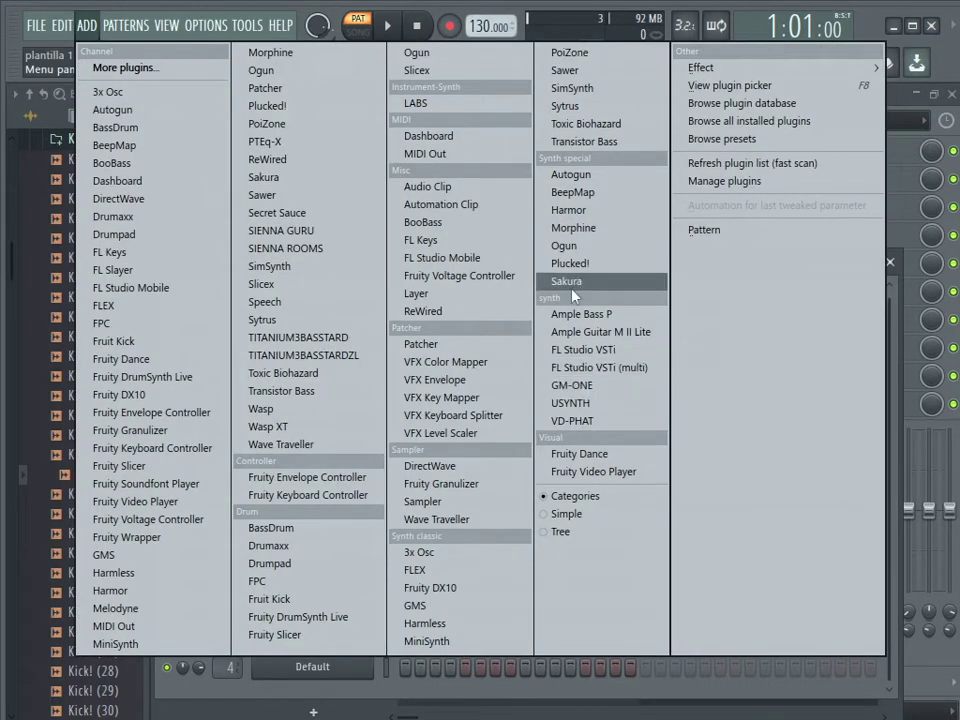
left_click(600, 332)
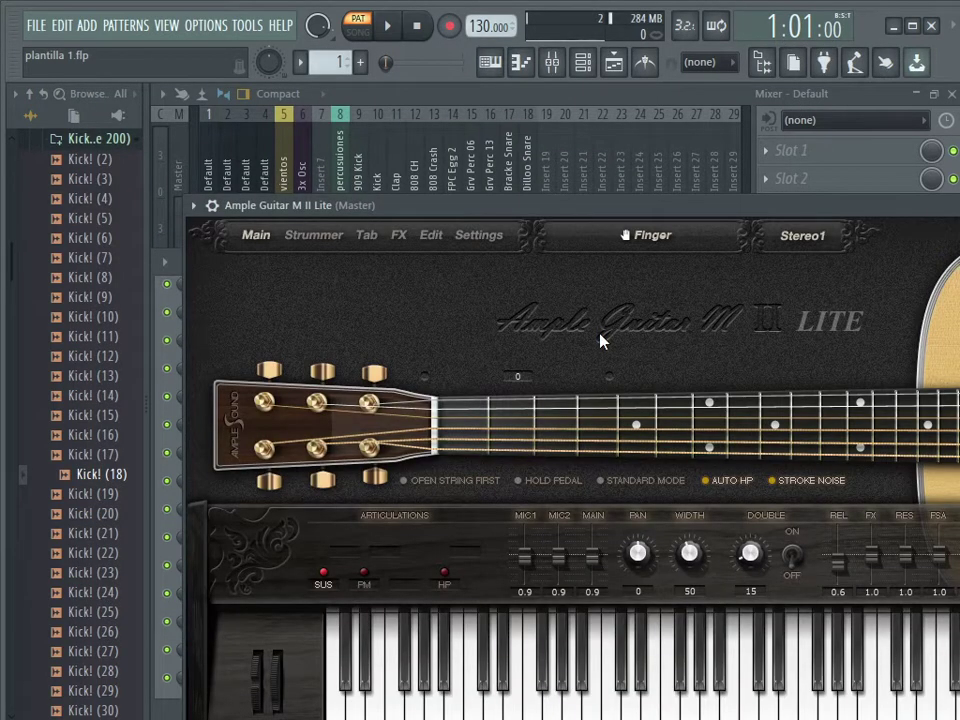
left_click_drag(643, 208, 553, 90)
left_click(284, 201)
left_click(289, 452)
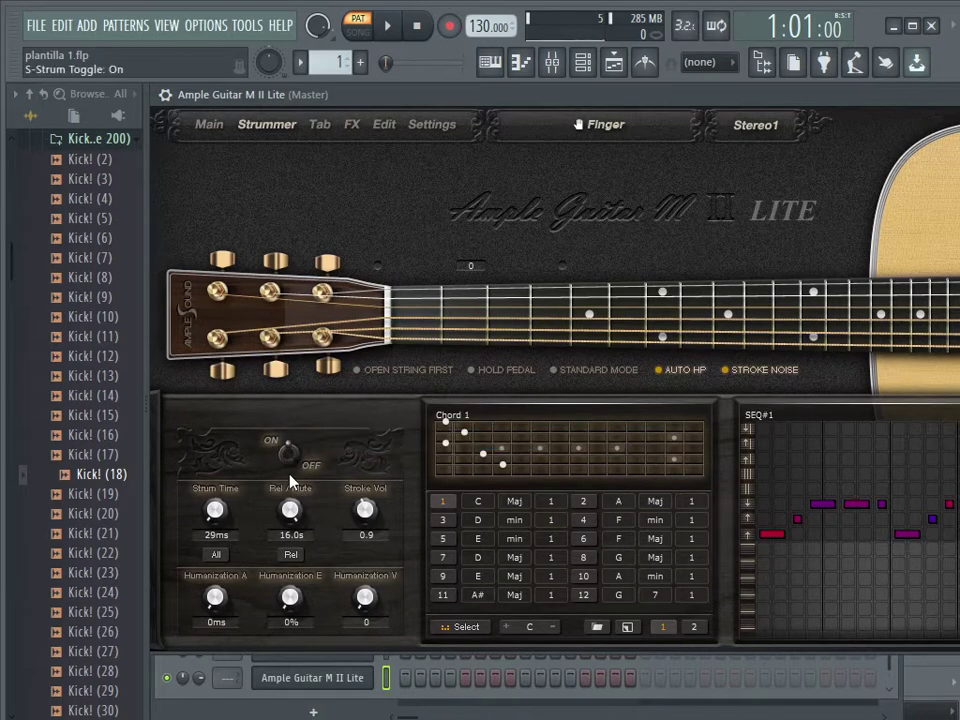
- Enter consecutive half-bar notes C3, C#3, D3 and D#3 across bars 1 and 2 in the guitar's piano roll
left_click(521, 62)
scroll(248, 440, "down", 4)
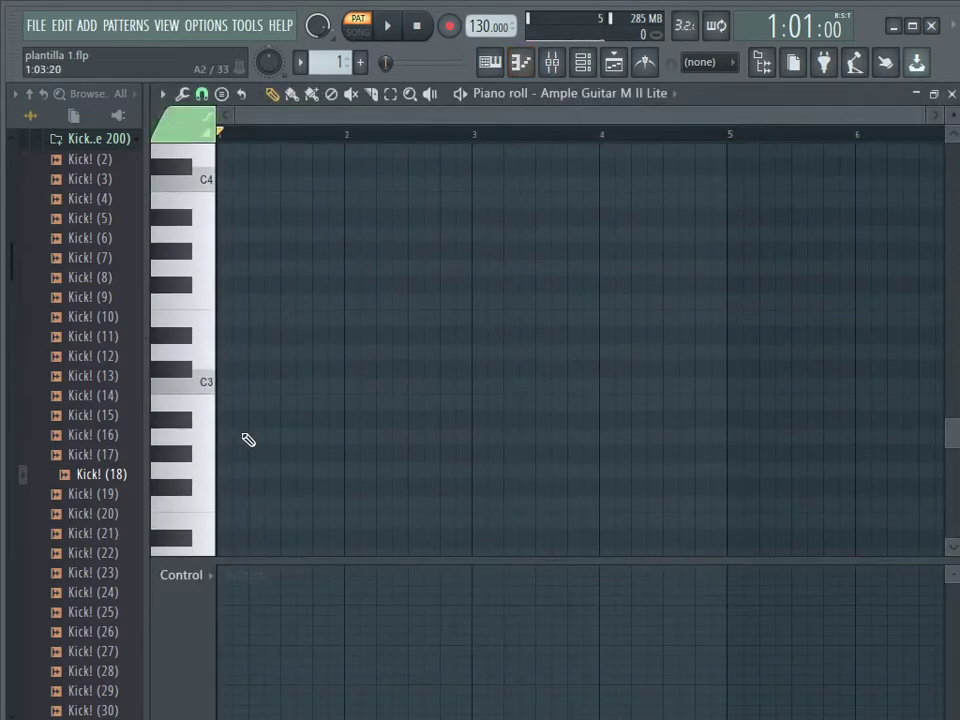
left_click(236, 386)
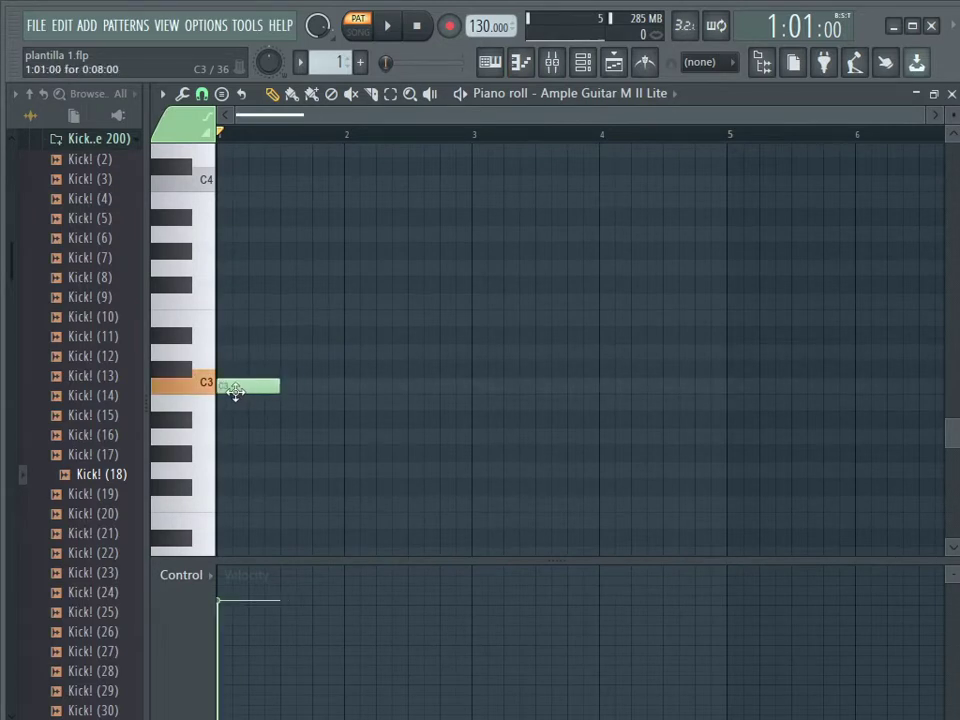
left_click(285, 369)
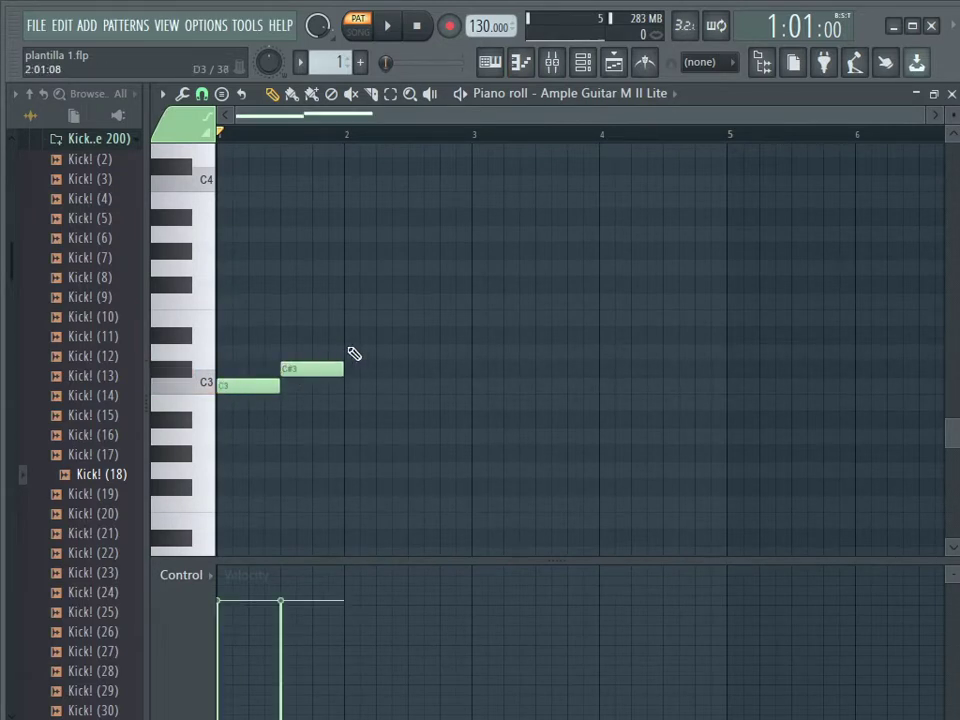
left_click(356, 352)
left_click(412, 339)
- Add four half-bar C5 notes across bars 1 and 2 above the chord notes and play the pattern
scroll(411, 336, "up", 4)
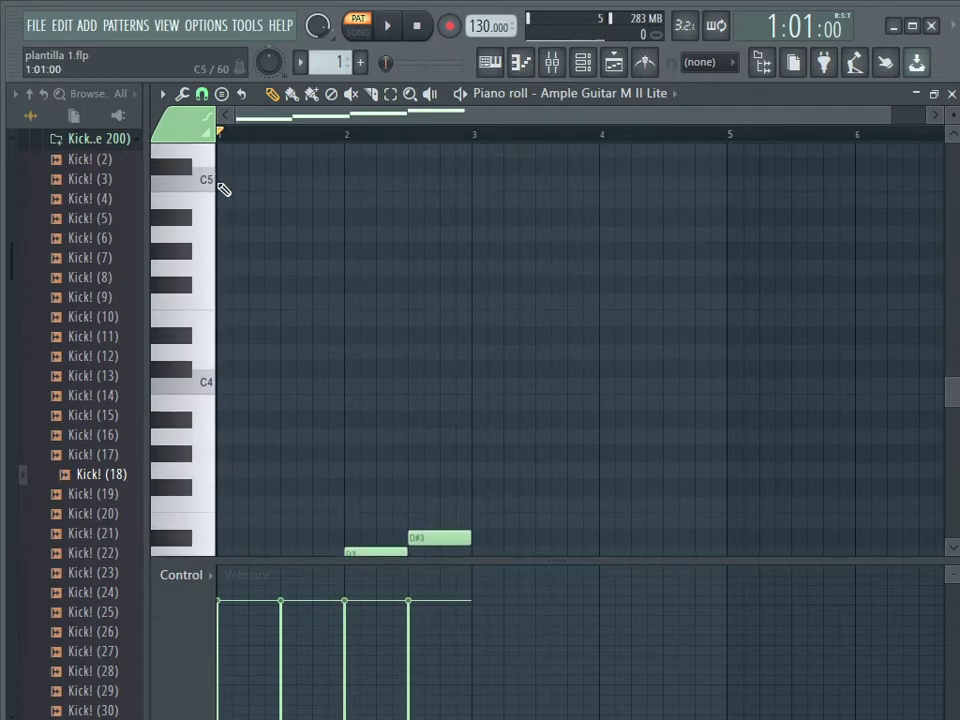
left_click(260, 182)
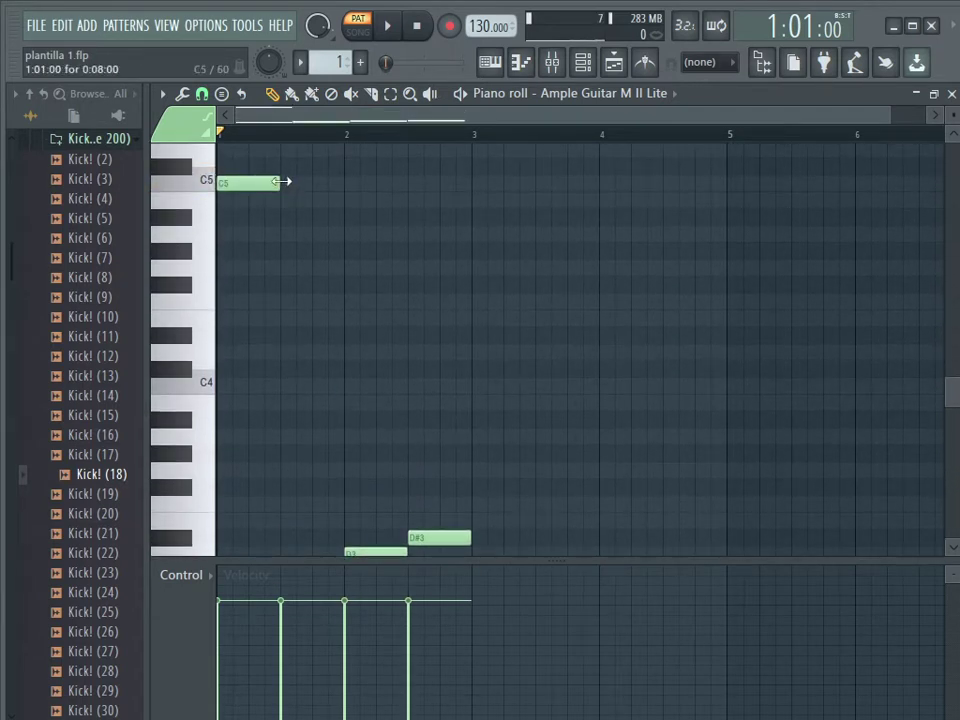
left_click_drag(281, 181, 343, 182)
left_click(381, 182)
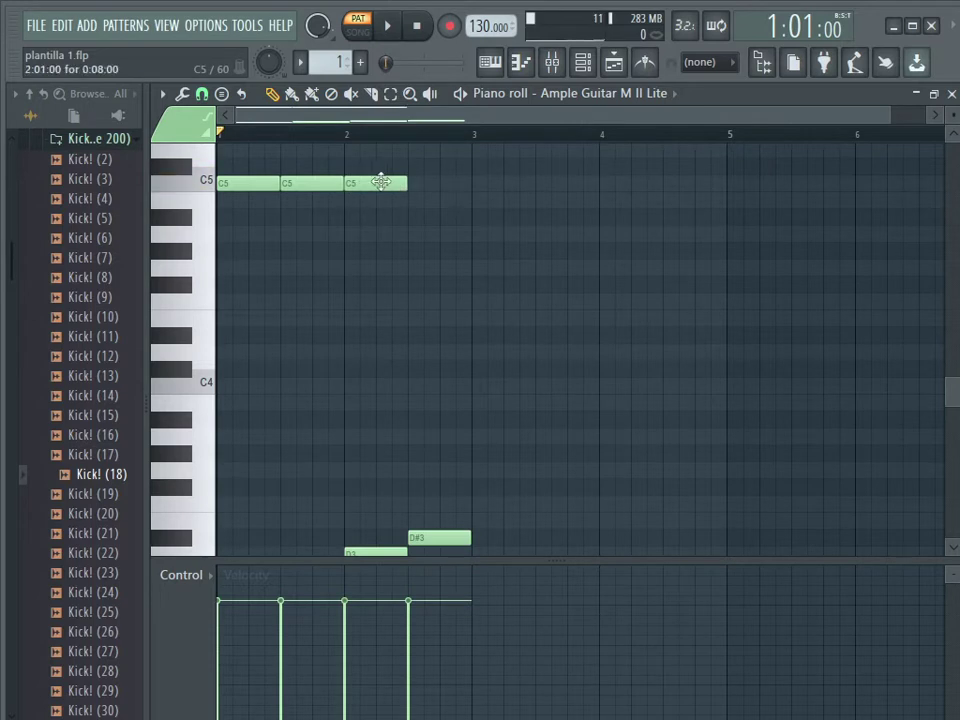
left_click(410, 182)
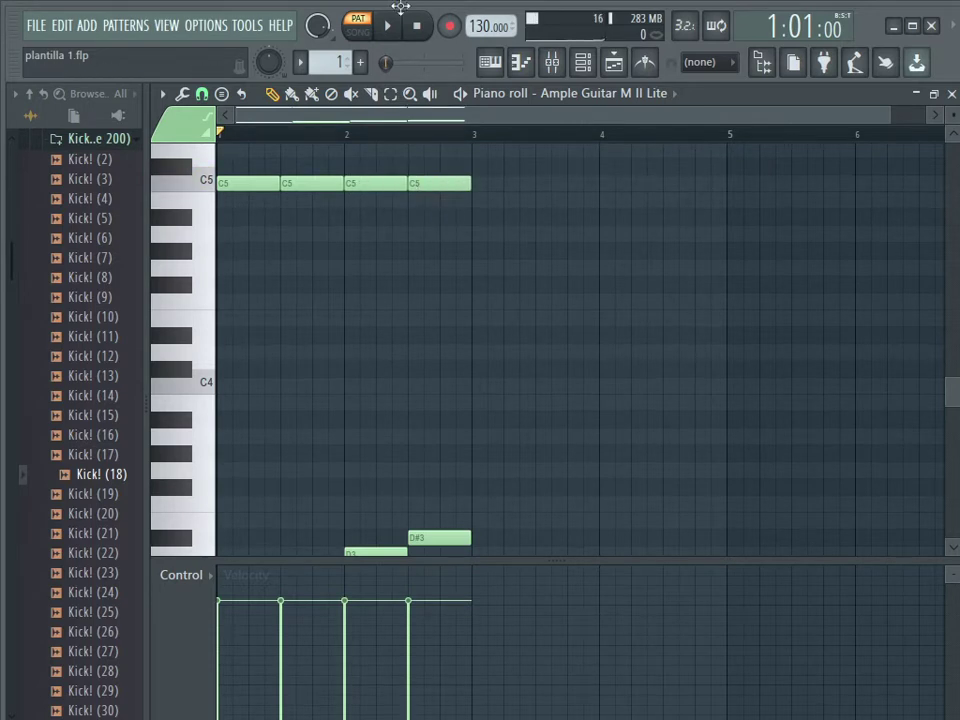
left_click(387, 25)
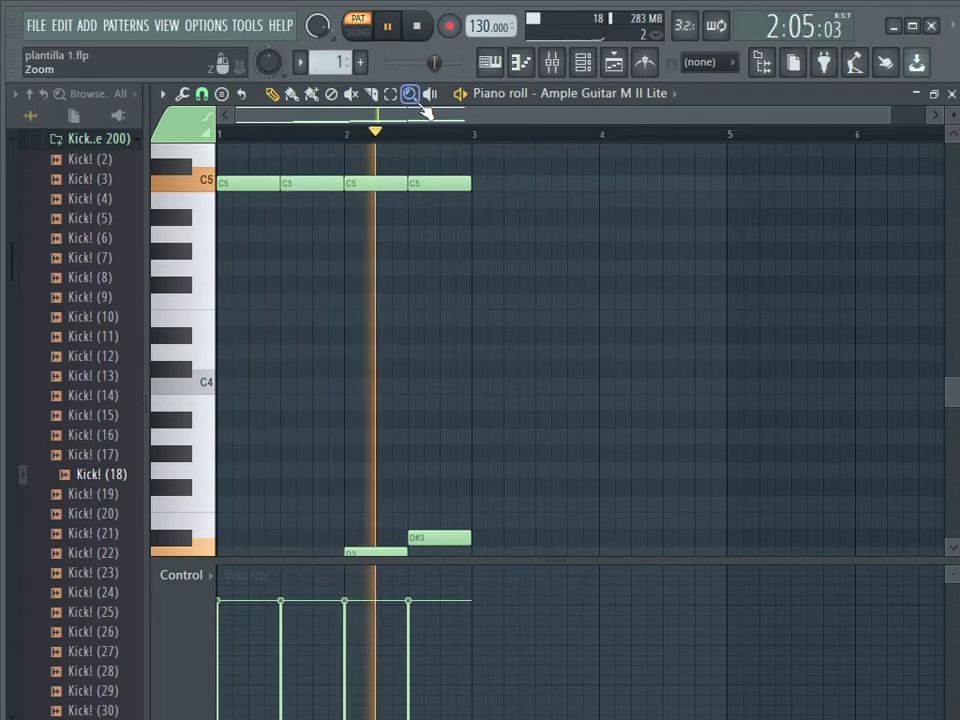
key("space")
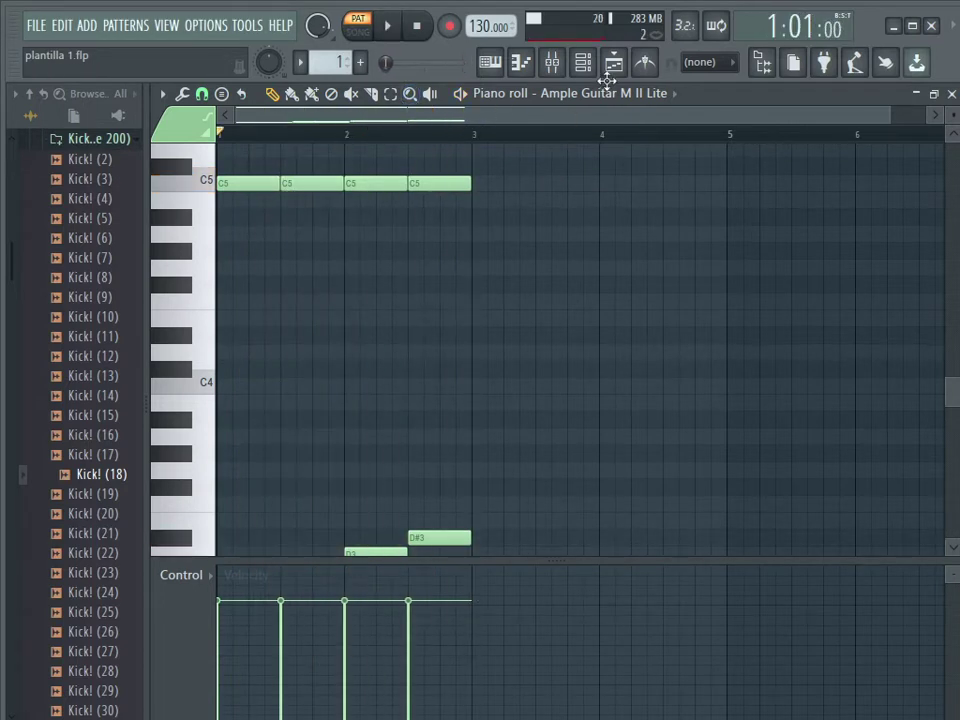
- Set the project tempo to 118 BPM and play the pattern at the new speed
left_click(612, 64)
left_click(582, 64)
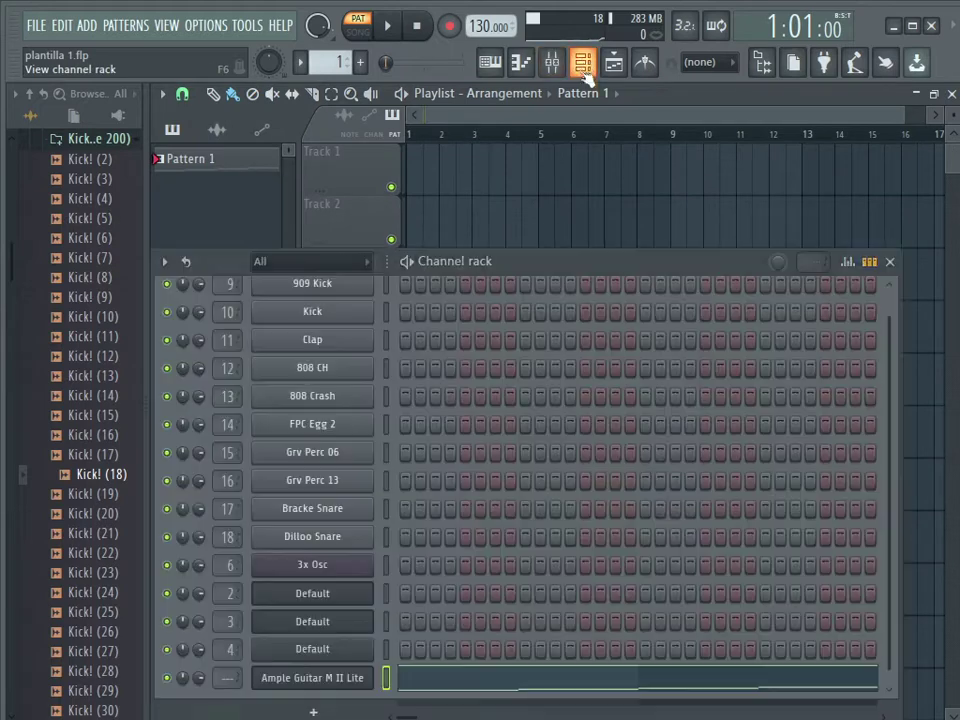
scroll(444, 587, "down", 1)
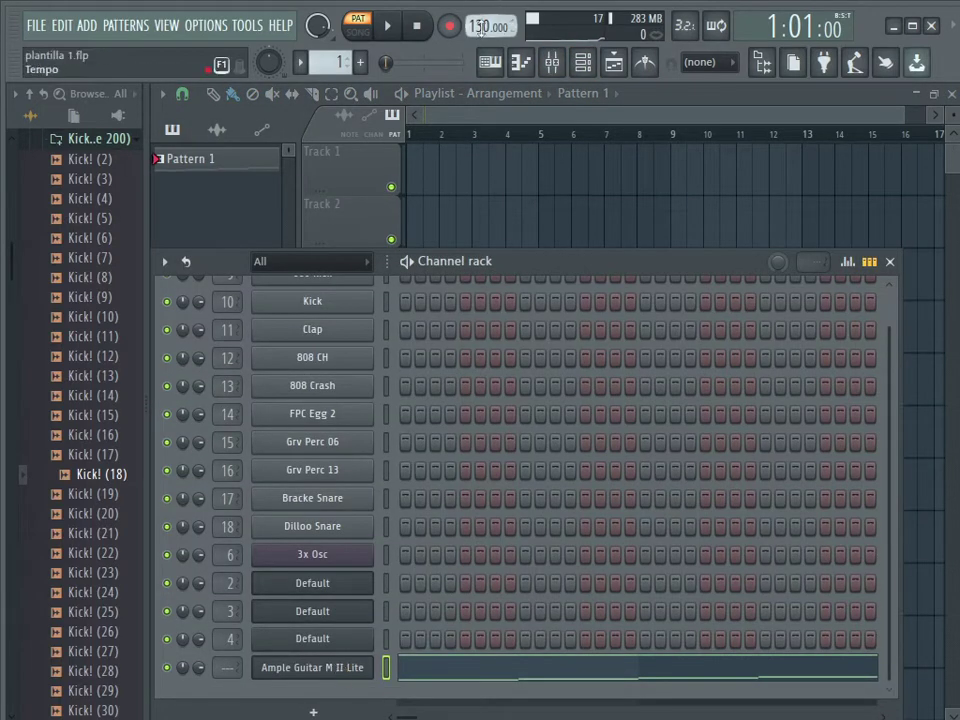
mouse_move(480, 27)
left_mouse_down()
mouse_move(480, 60)
mouse_move(480, 15)
left_mouse_up()
key("space")
key("space")
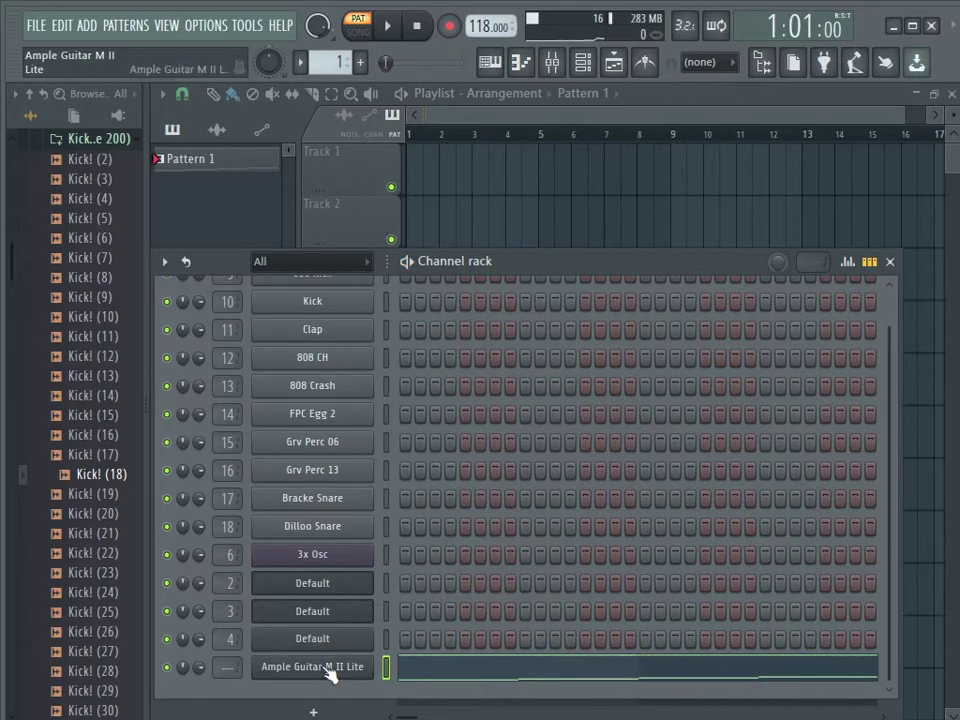
- Reopen the Ample Guitar M II Lite Strummer and audition the pattern's first chords against its chord table
left_click(330, 668)
left_click_drag(647, 100, 579, 100)
key("space")
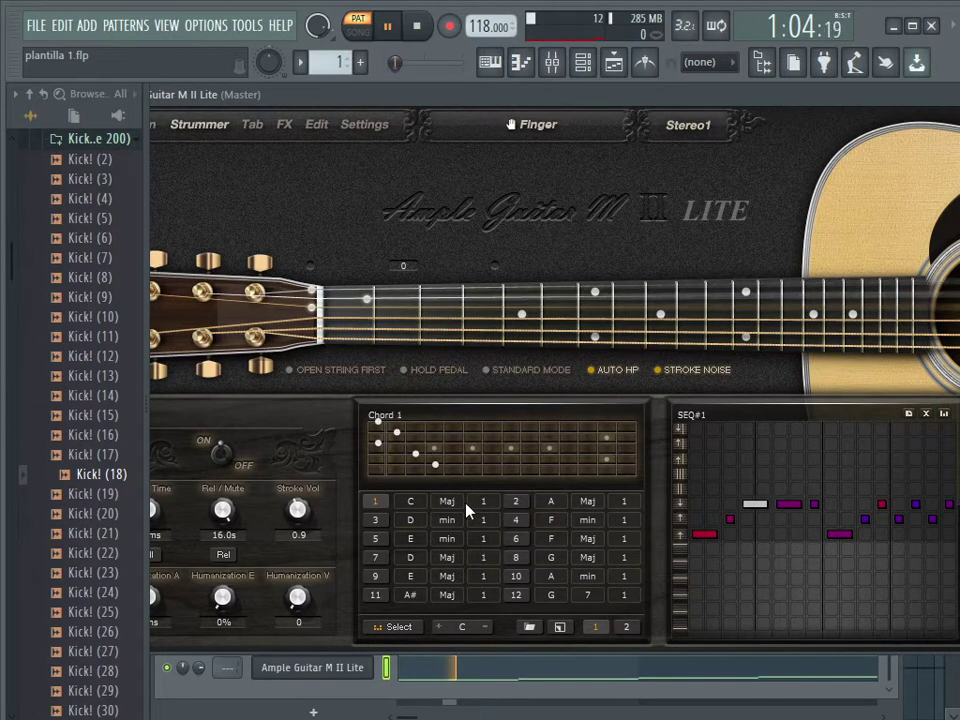
key("space")
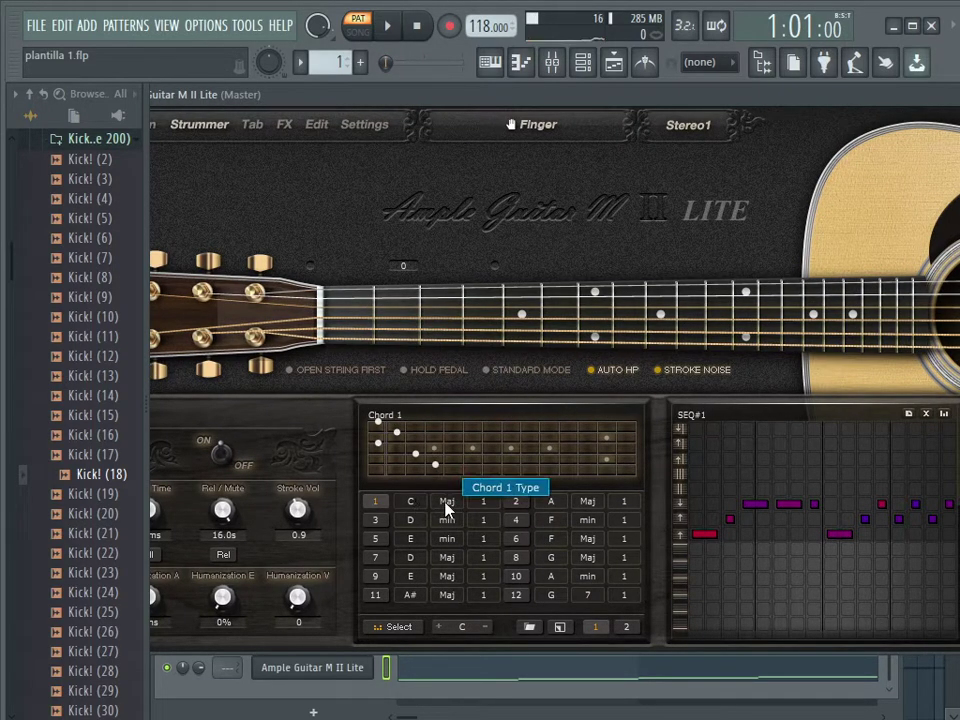
key("space")
key("space")
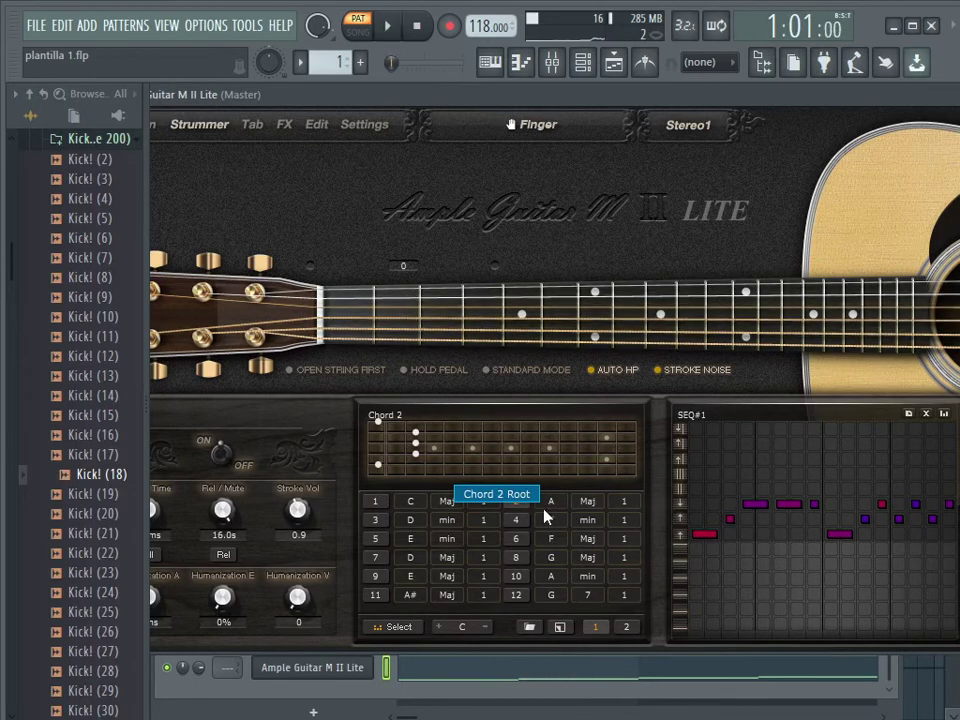
key("space")
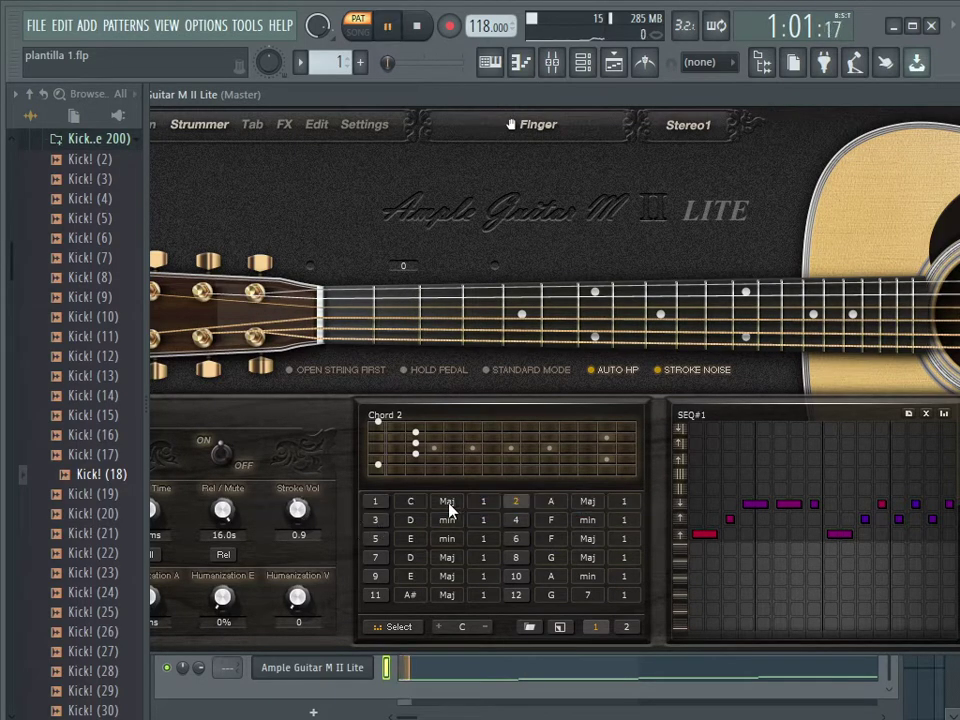
key("space")
- Choose C as the root of chord 1 and D as the root of chord 2 in the Strummer
left_click(421, 511)
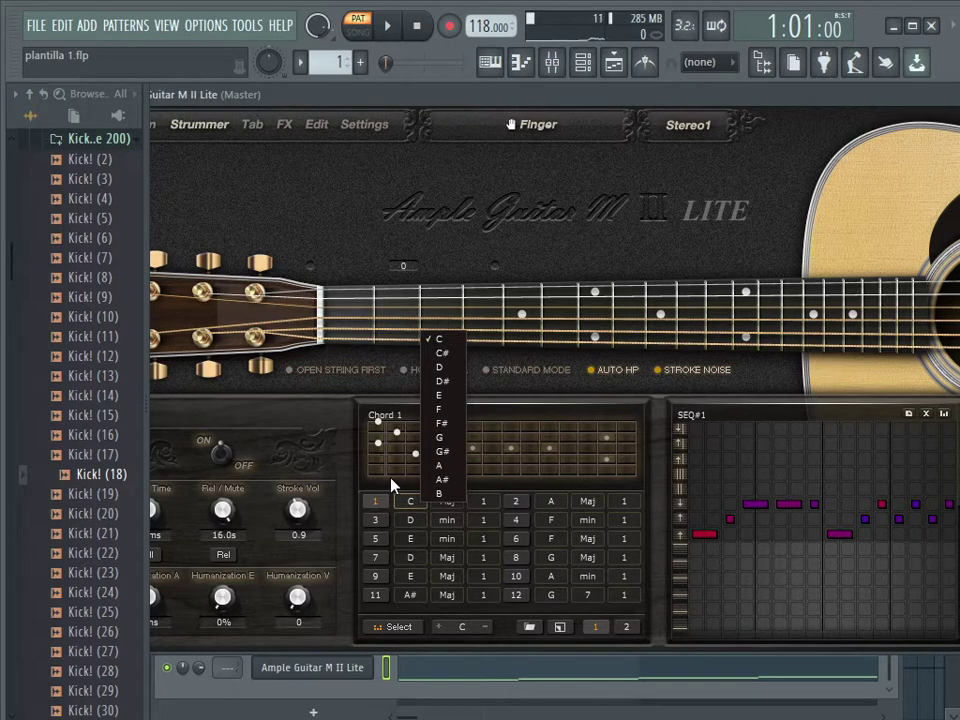
left_click(443, 347)
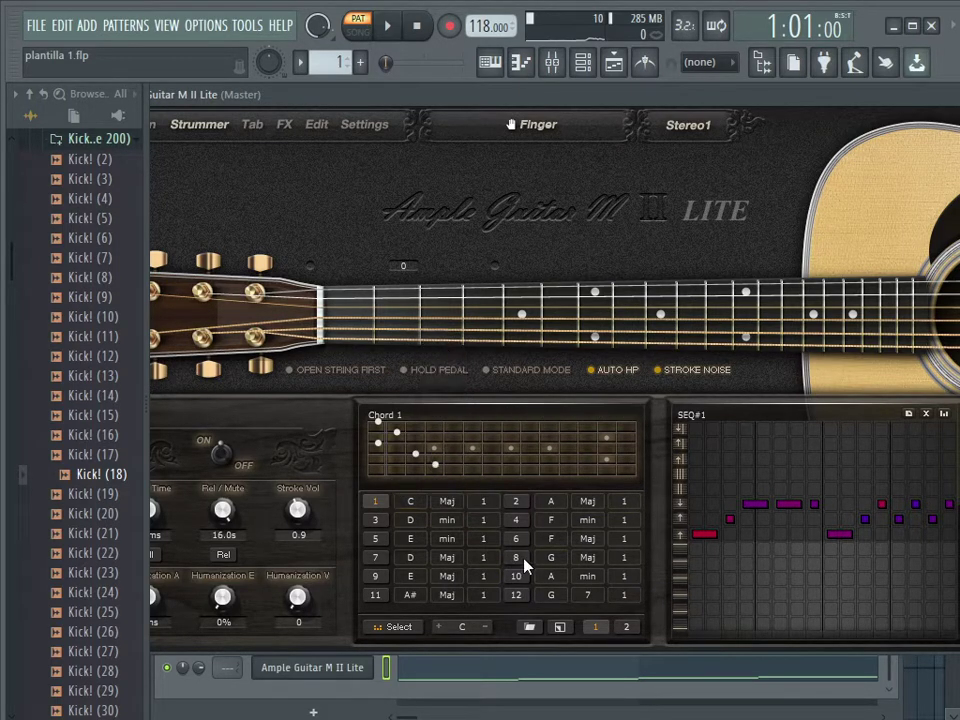
left_click(551, 504)
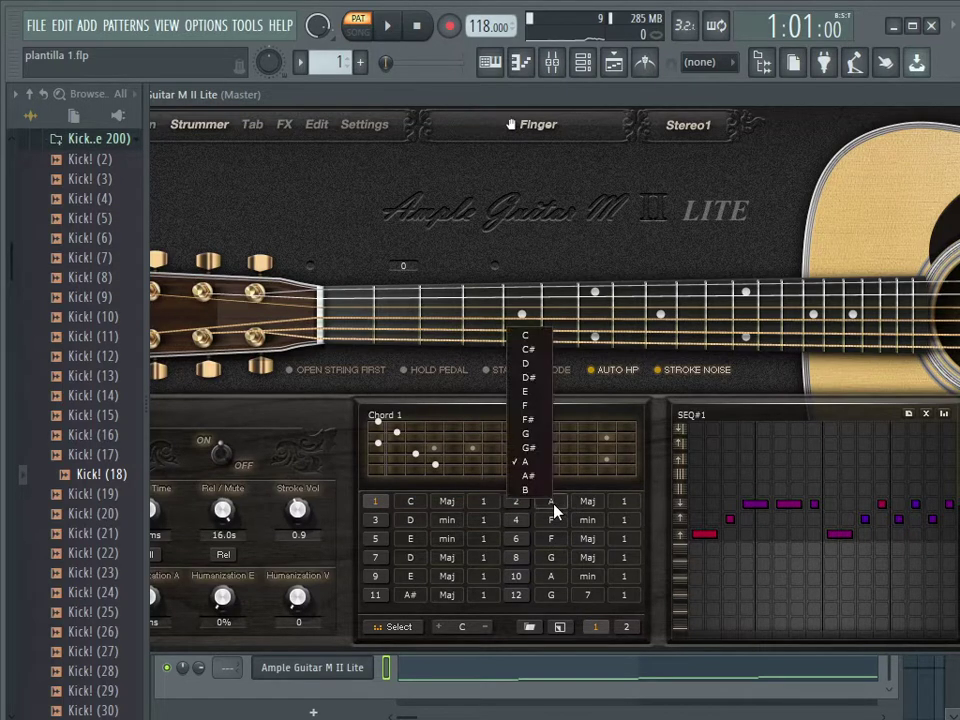
left_click(524, 363)
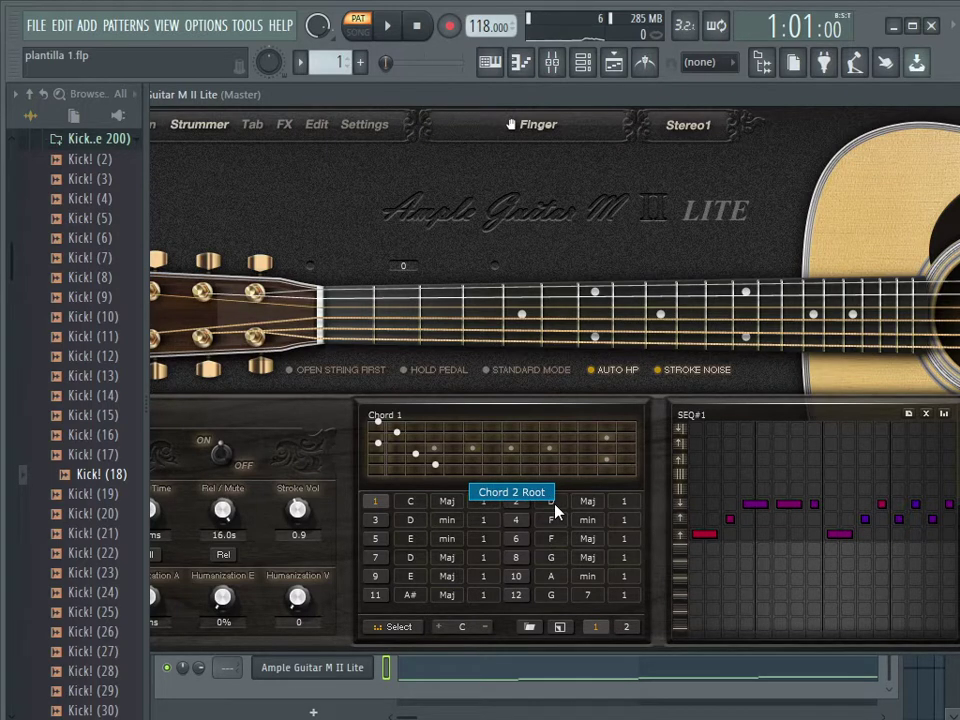
left_click(413, 507)
left_click(436, 369)
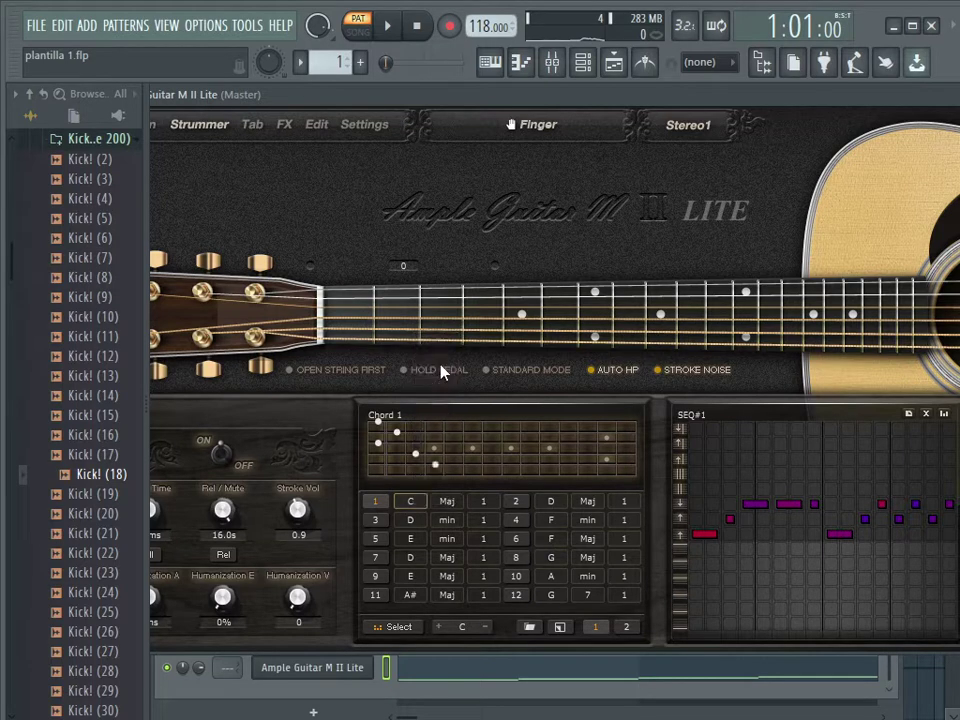
- Set chord 1 to D min and chord 2 to C Maj in the Strummer's chord table
left_click(446, 501)
left_click(476, 291)
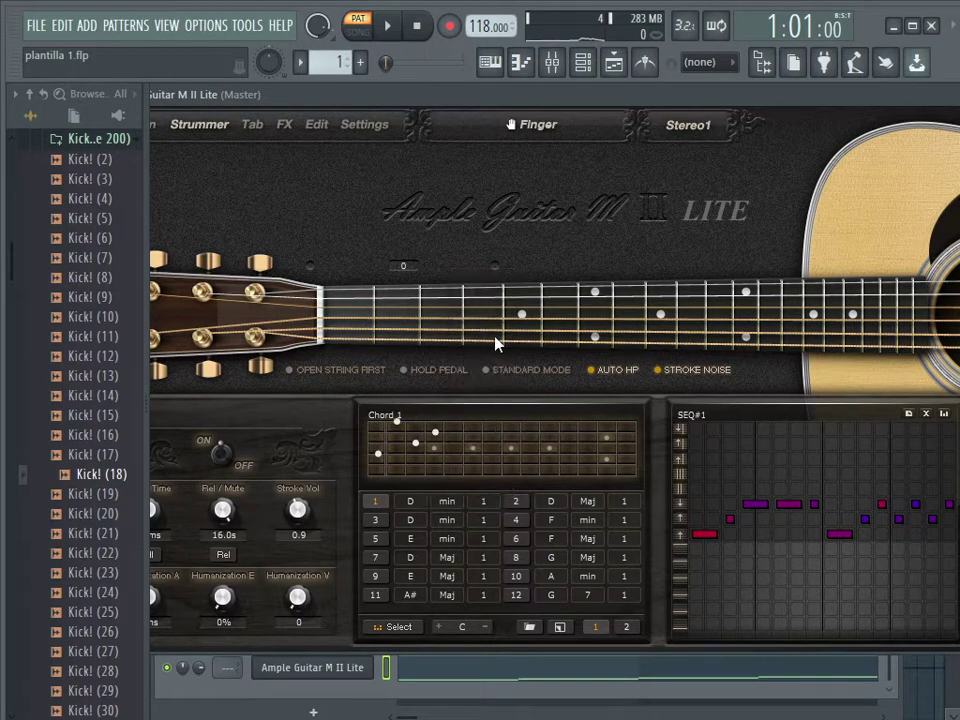
left_click(540, 508)
left_click(509, 490)
left_click(552, 502)
left_click(530, 336)
- Set chord 3 to B dim and chord 4 to A min, and play the pattern to hear the progression
left_click(419, 526)
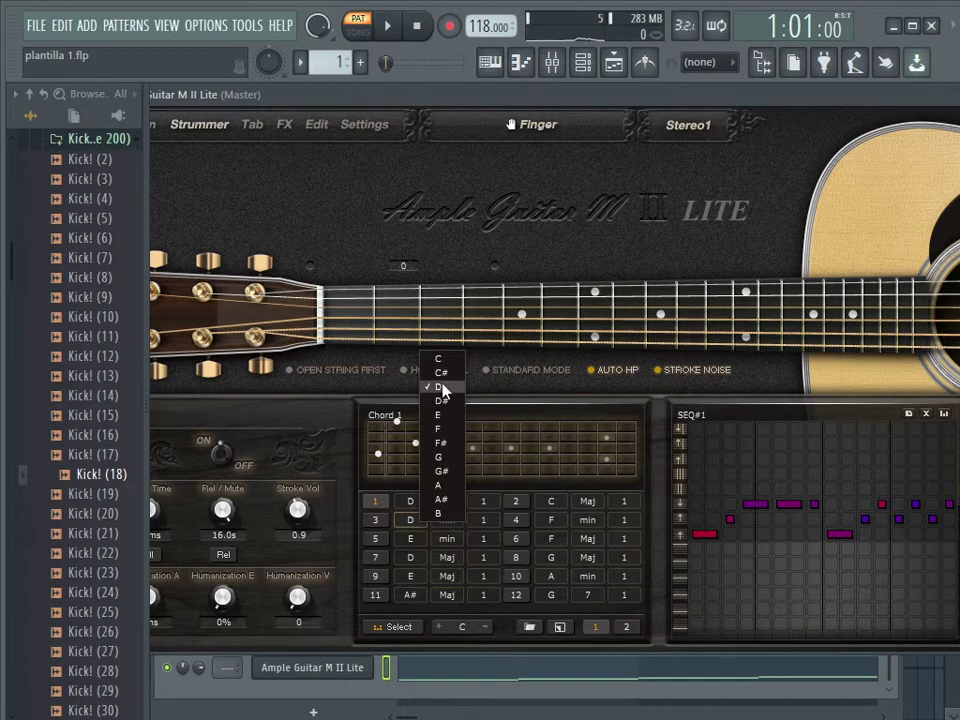
left_click(449, 514)
left_click(446, 522)
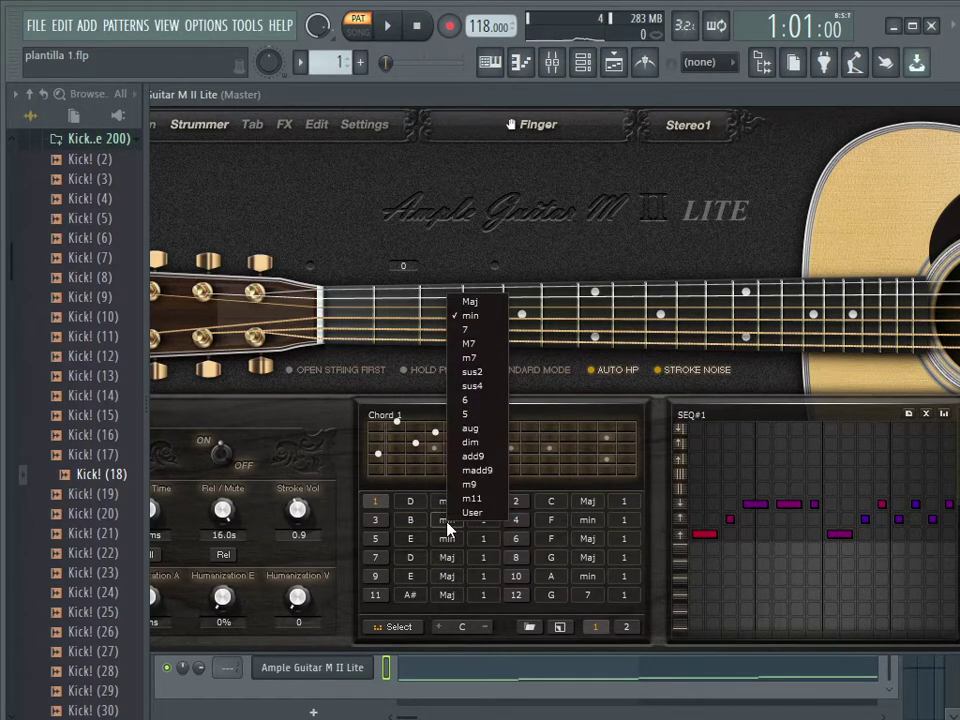
left_click(471, 442)
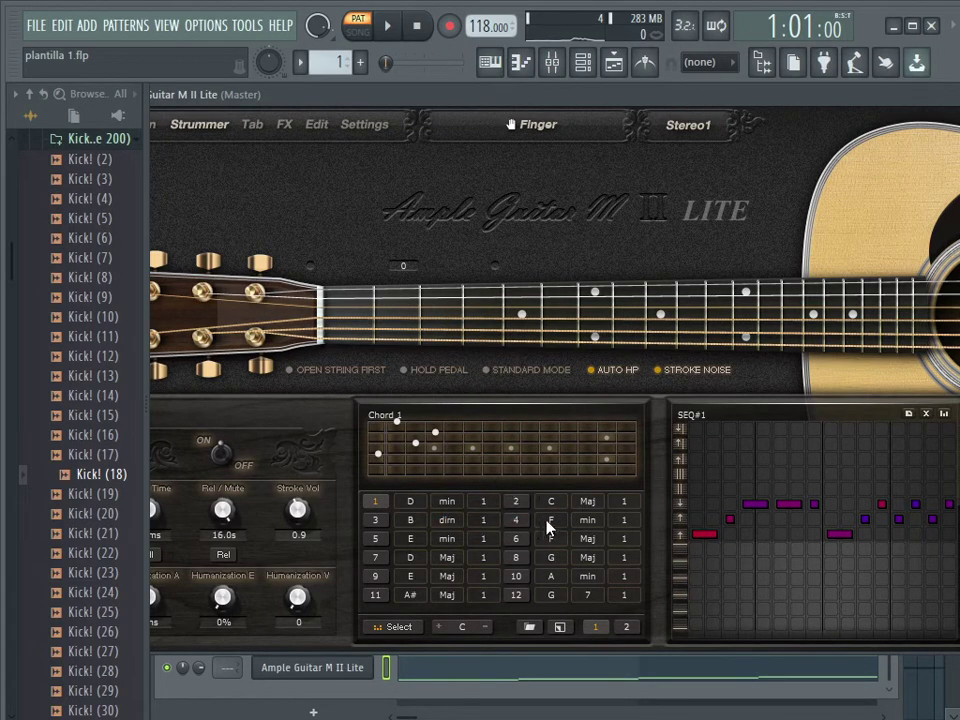
left_click(549, 522)
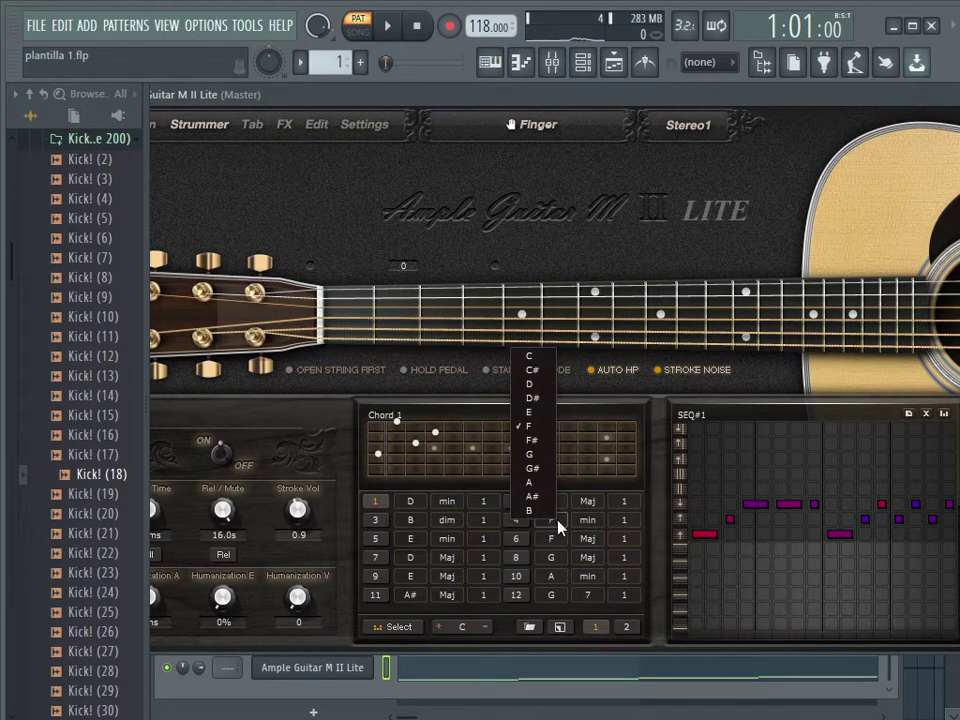
left_click(532, 482)
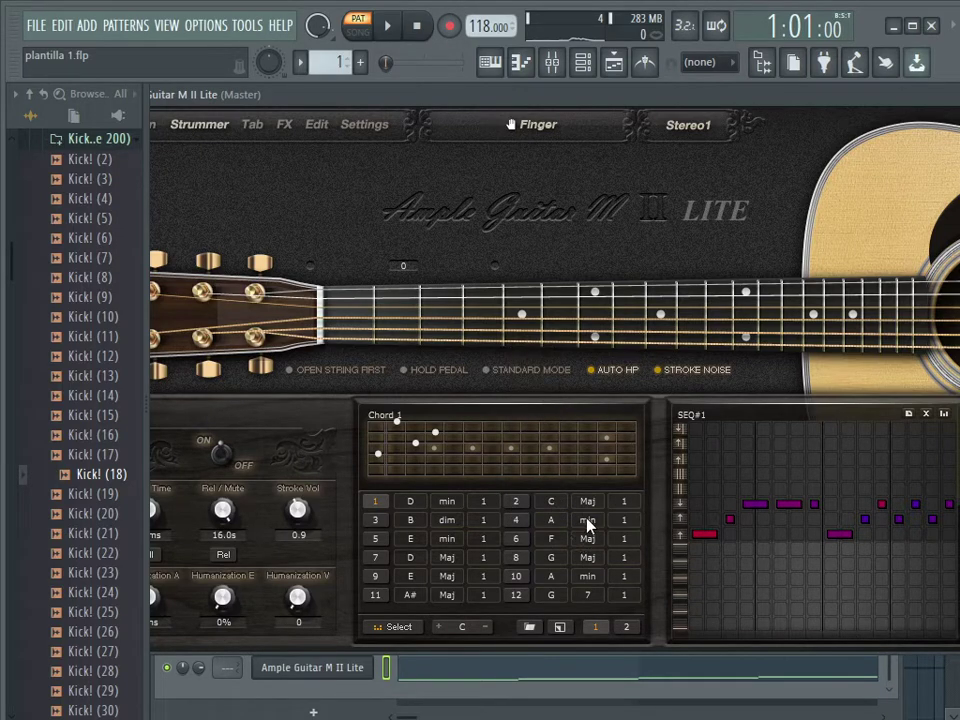
key("space")
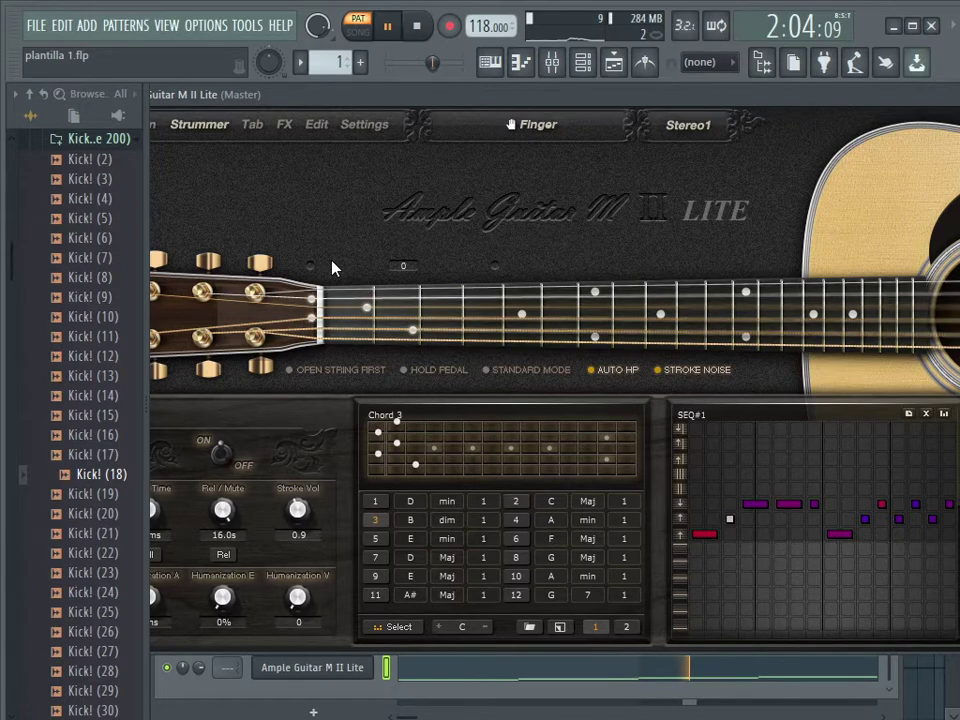
key("space")
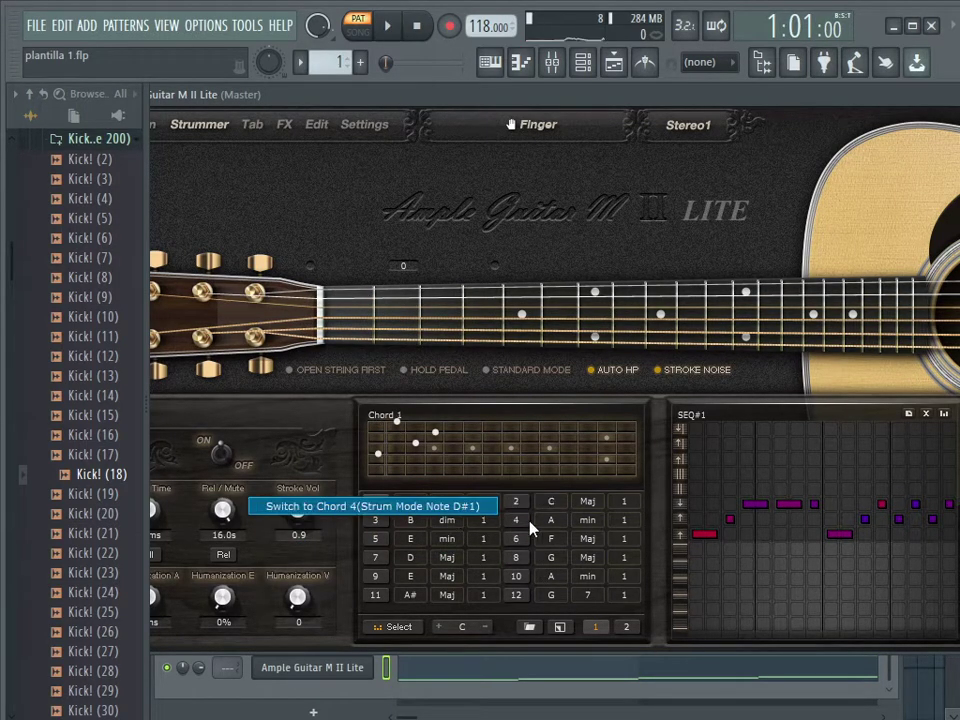
left_click(446, 521)
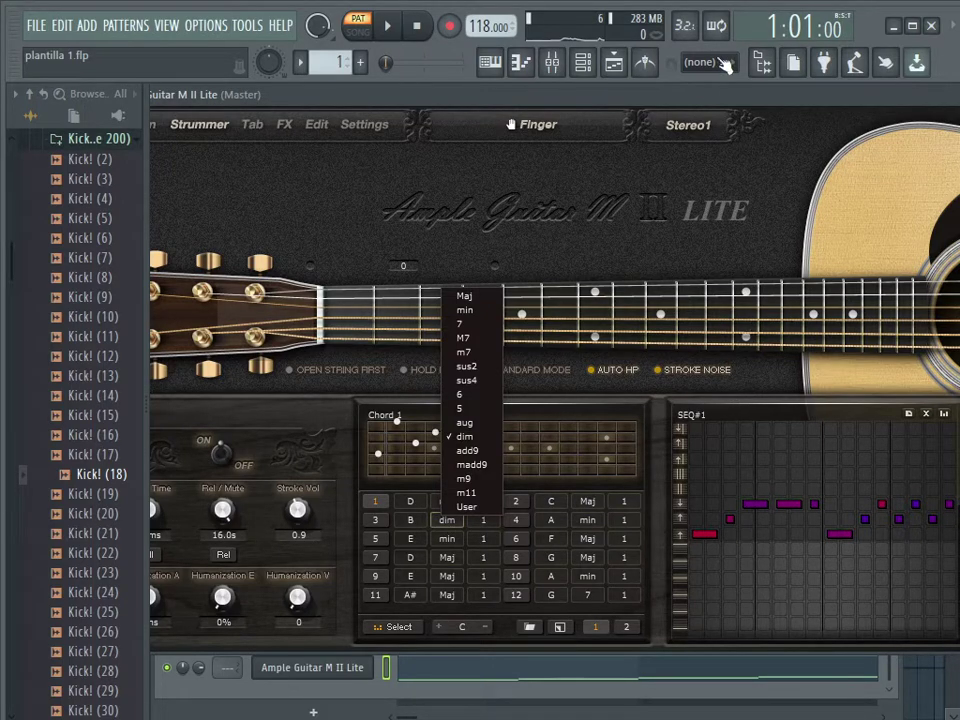
left_click(708, 98)
double_click(708, 98)
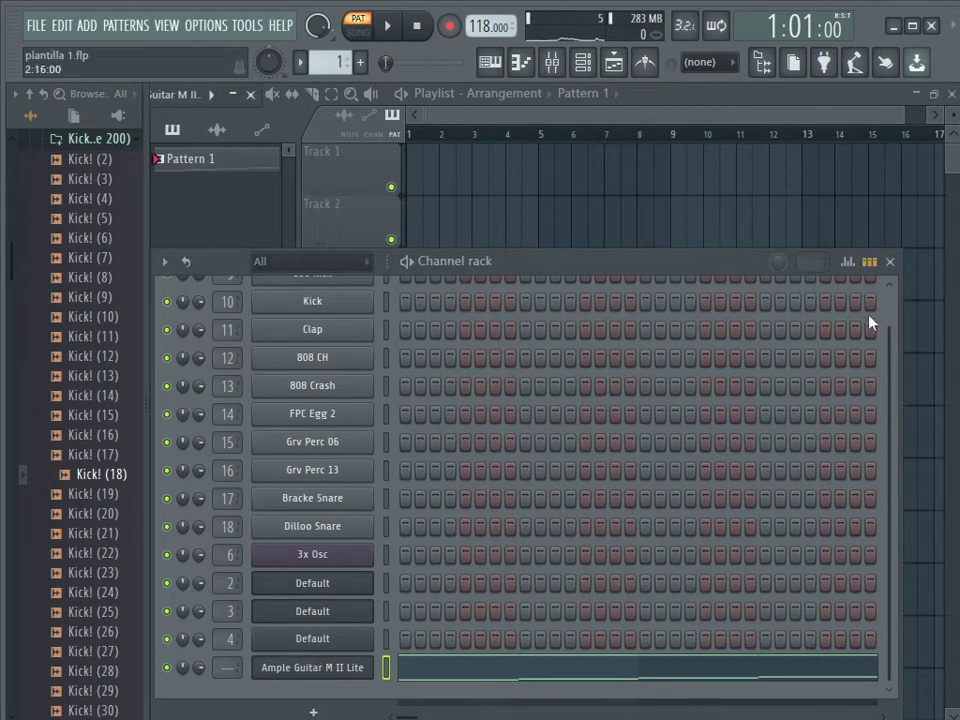
left_click(890, 262)
left_click(612, 62)
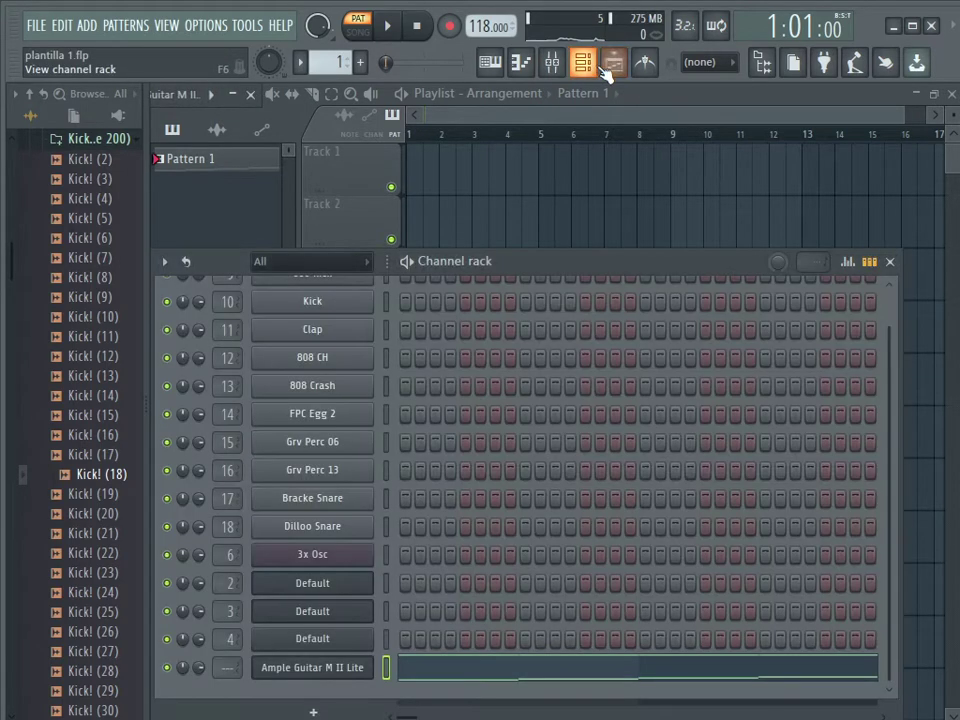
left_click(345, 670)
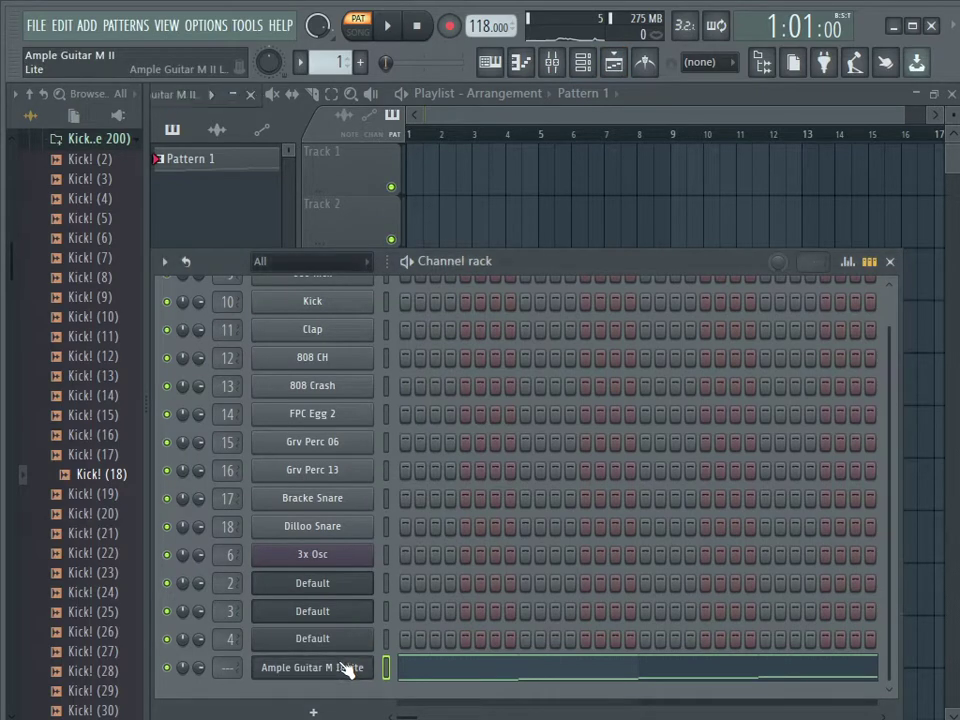
- Save the current strum pattern as Default1 in the Strum Patterns folder, overwriting the existing file
left_click(233, 96)
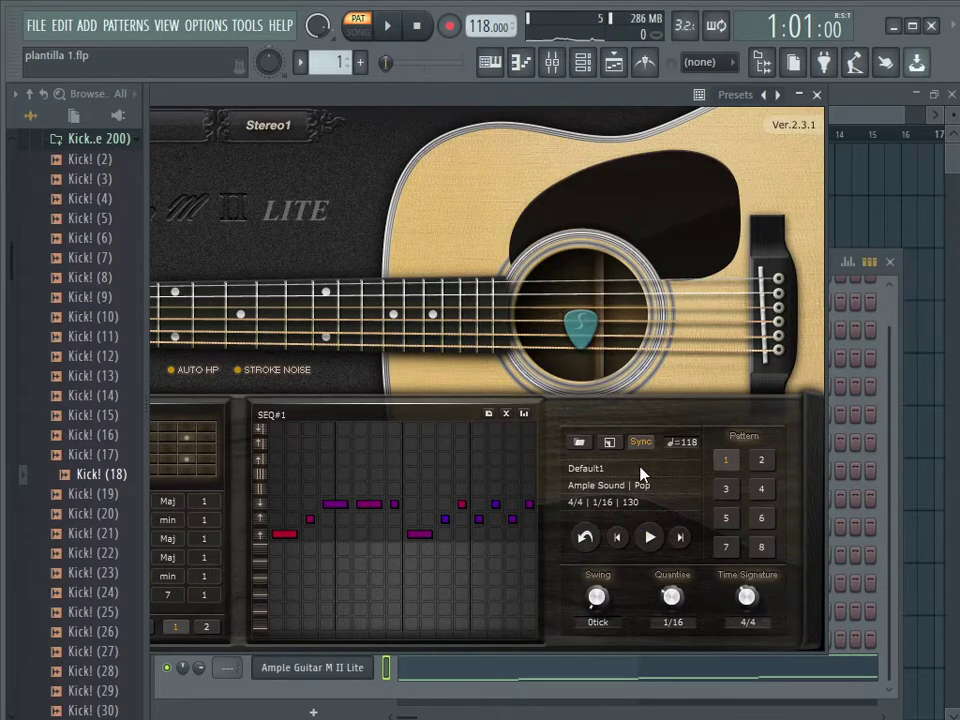
left_click(609, 442)
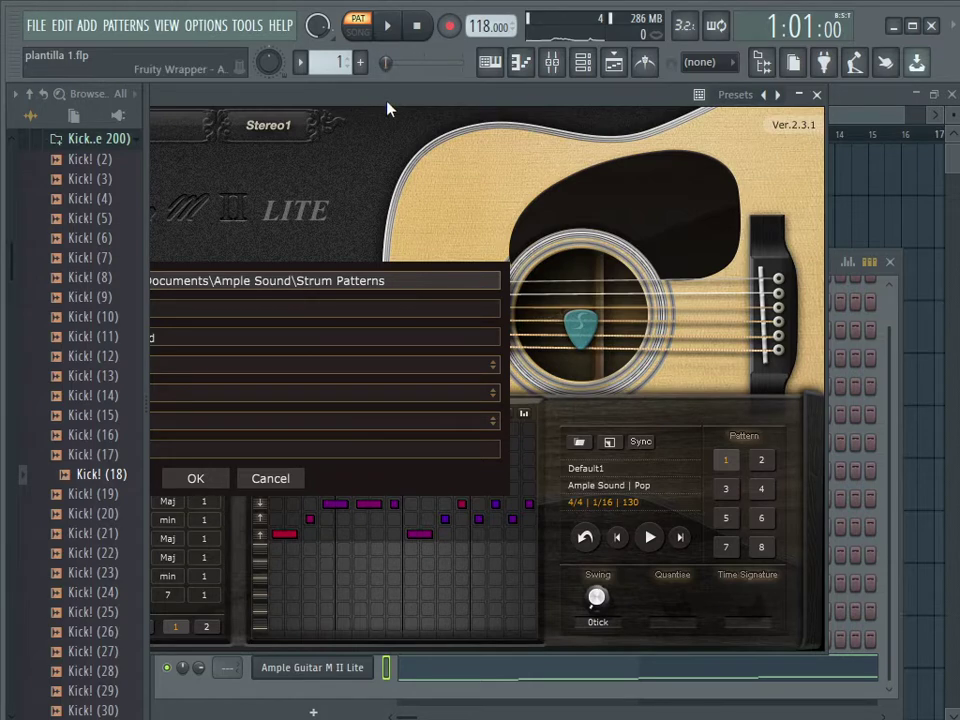
left_click_drag(389, 107, 510, 106)
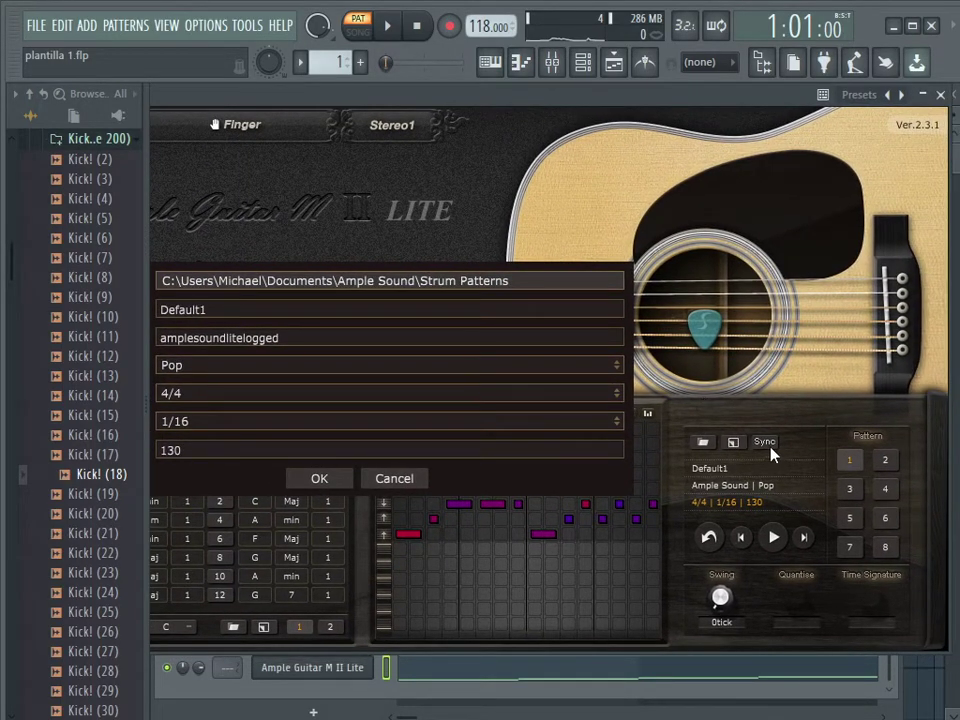
left_click(341, 479)
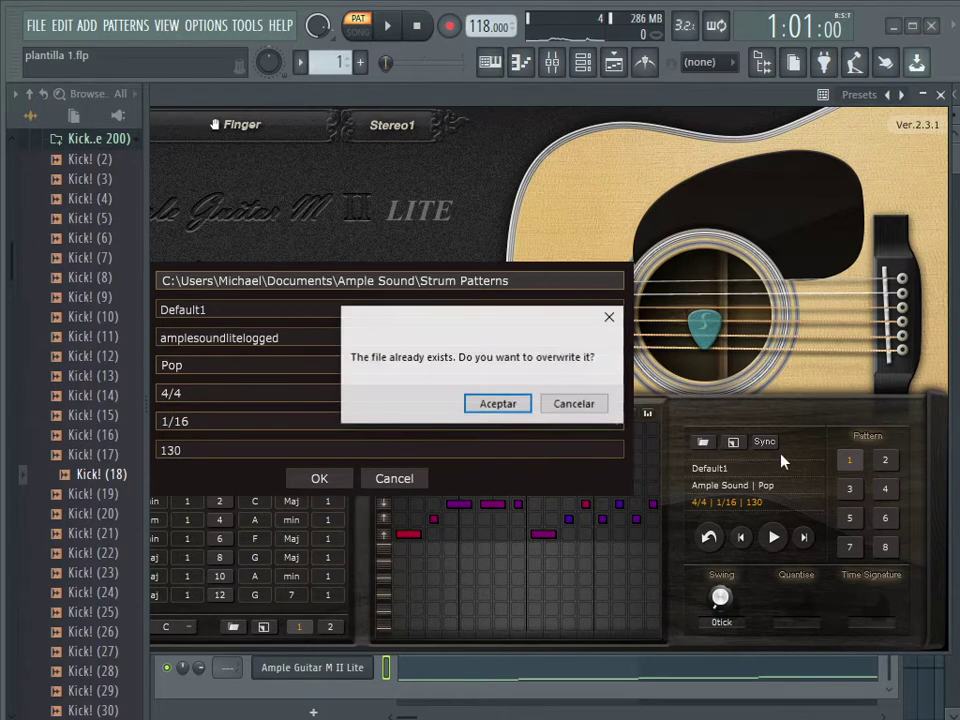
left_click(598, 405)
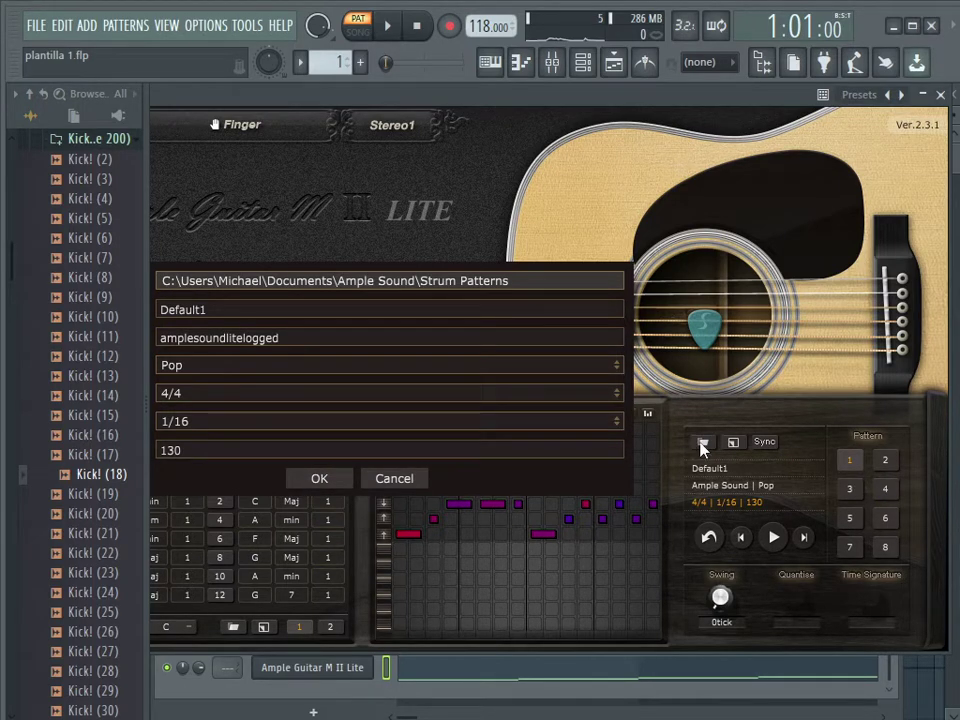
left_click(336, 481)
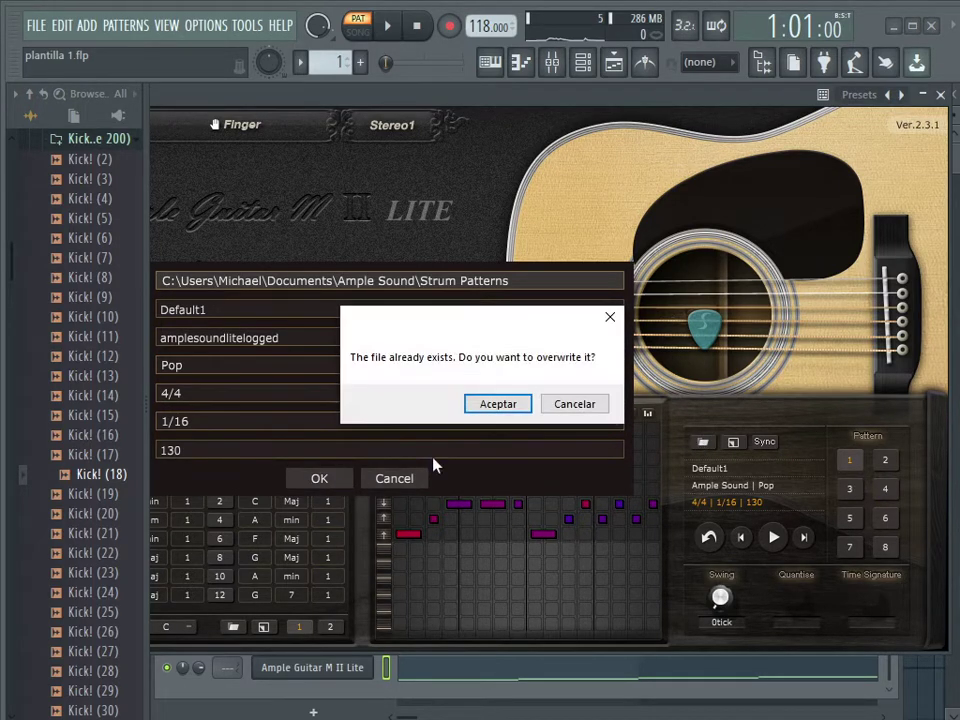
left_click(497, 403)
- Browse the saved strum patterns and audition 080-16-44-Pop05 and 090-08-44-Rock01 during playback
left_click(704, 443)
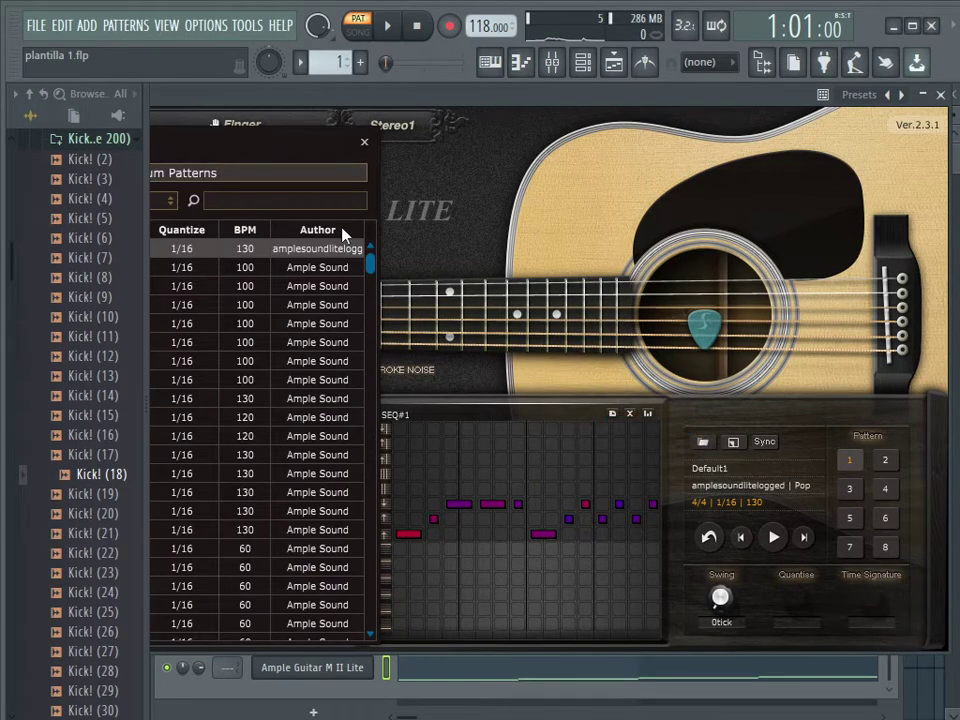
left_click_drag(310, 90, 685, 105)
scroll(290, 477, "down", 4)
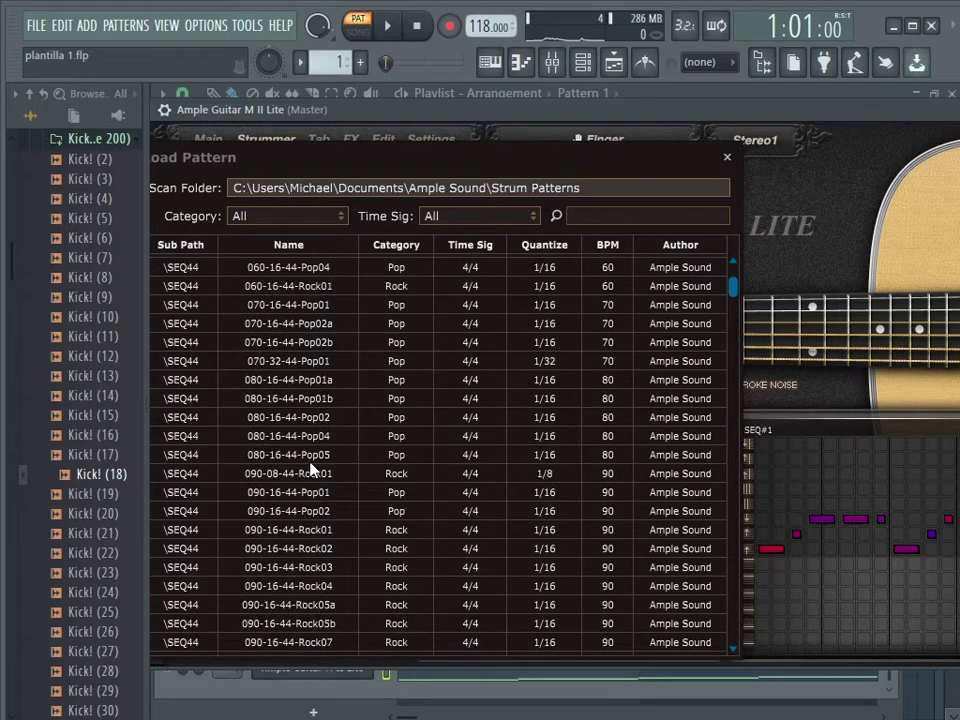
left_click(310, 462)
key("space")
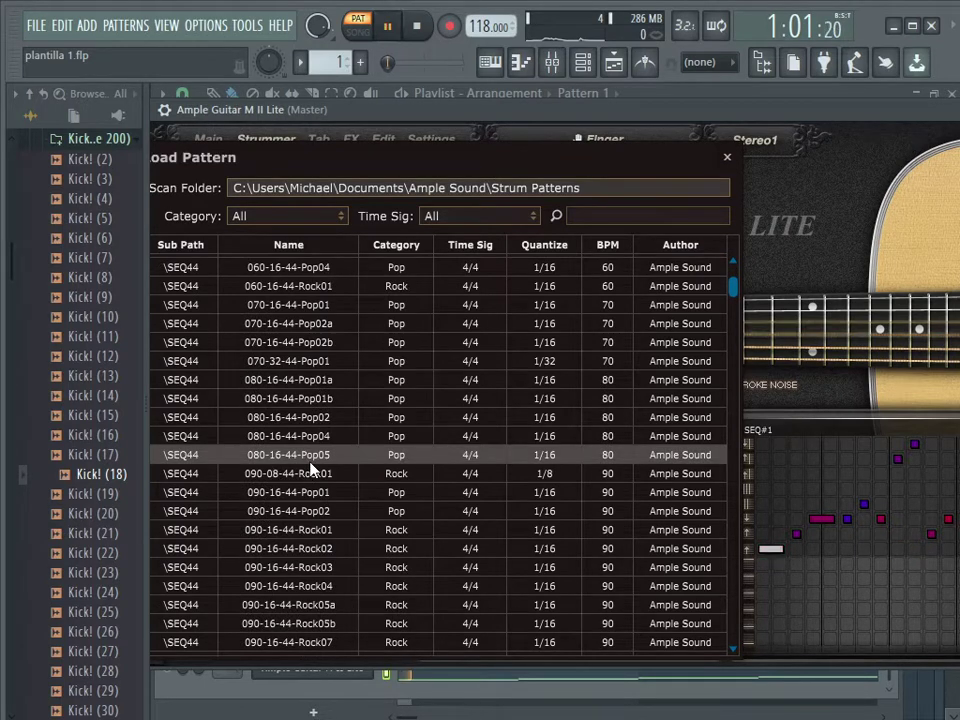
left_click(311, 474)
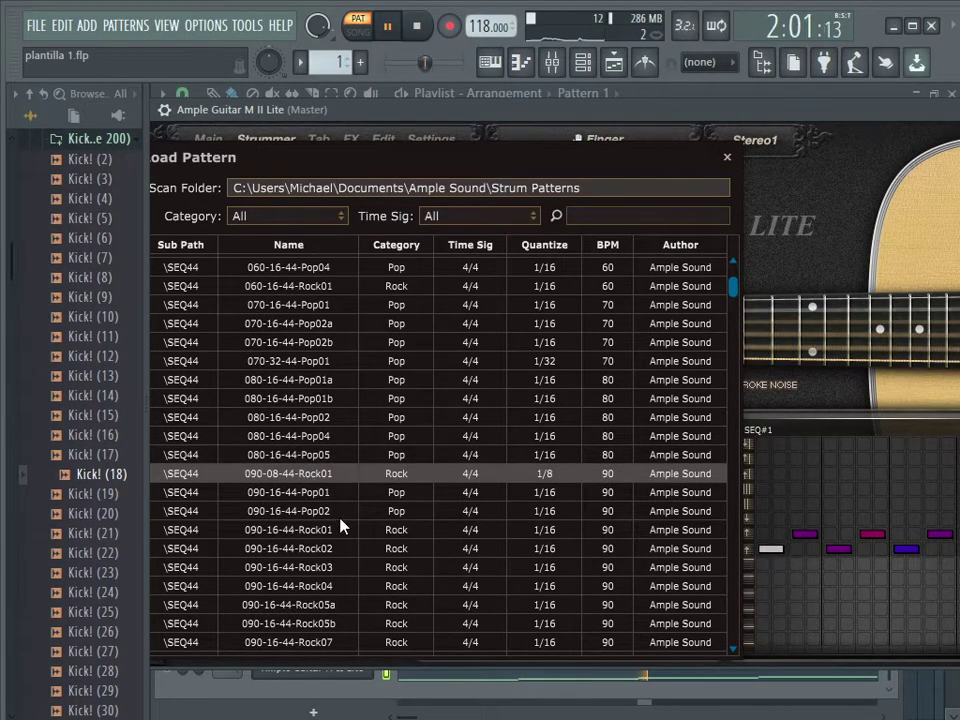
- Audition 100-16-44-Pop04, load the 100-16-44-Rock05 strum pattern and close the pattern list
scroll(338, 518, "down", 1)
left_click(336, 515)
scroll(336, 515, "down", 3)
left_click(335, 515)
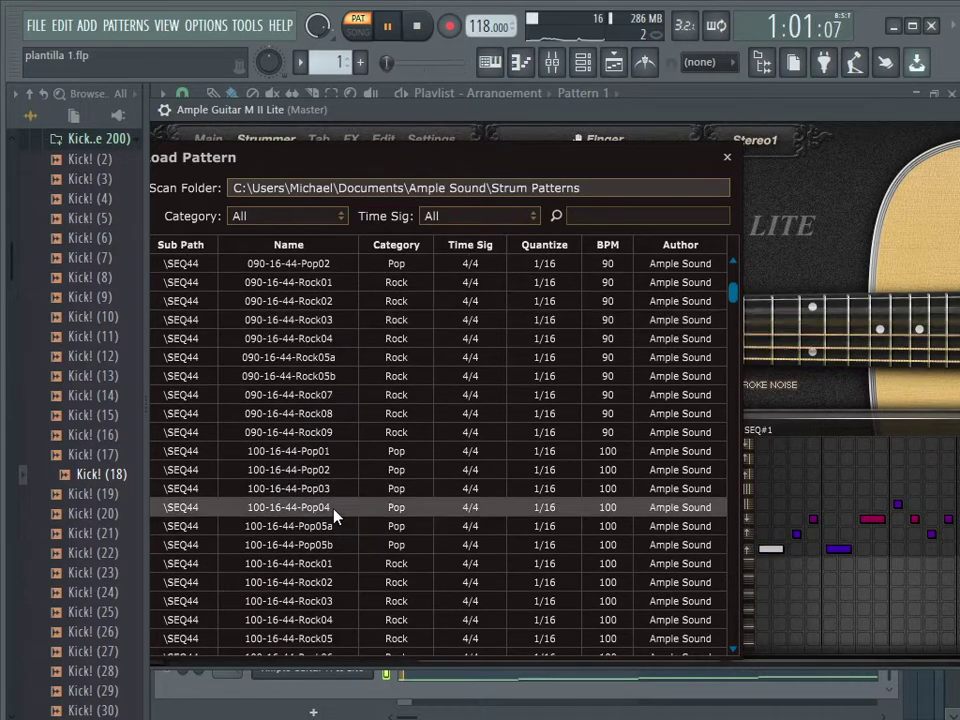
scroll(335, 515, "down", 2)
scroll(335, 513, "down", 3)
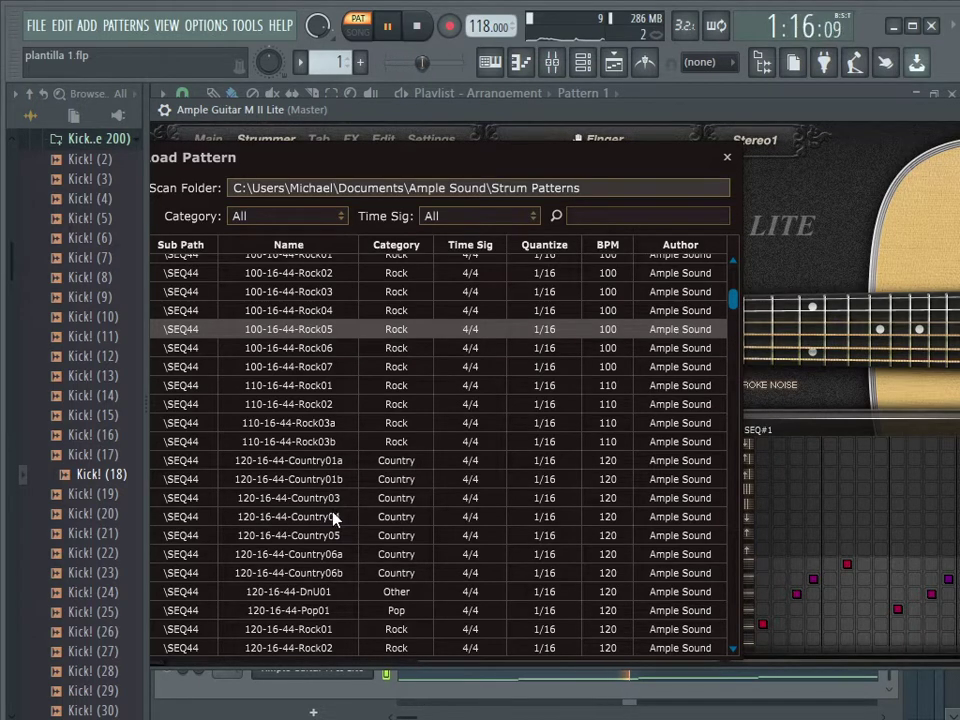
left_click(727, 157)
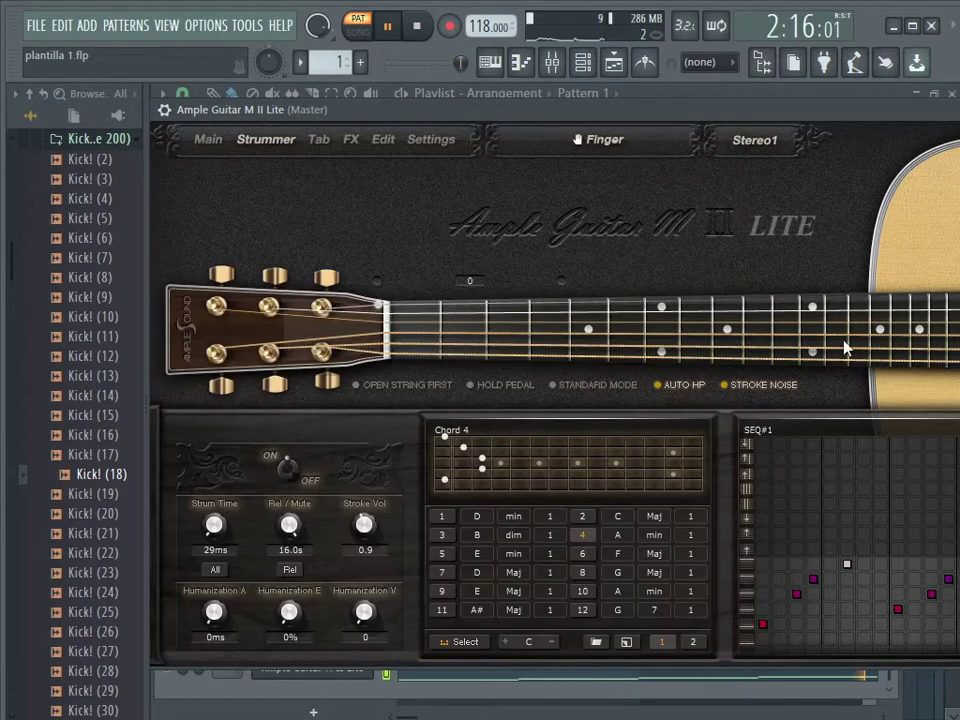
- Turn on Sync for the strum sequencer with 1/16 quantise, and set the project tempo to 123 BPM
left_click_drag(829, 109, 453, 107)
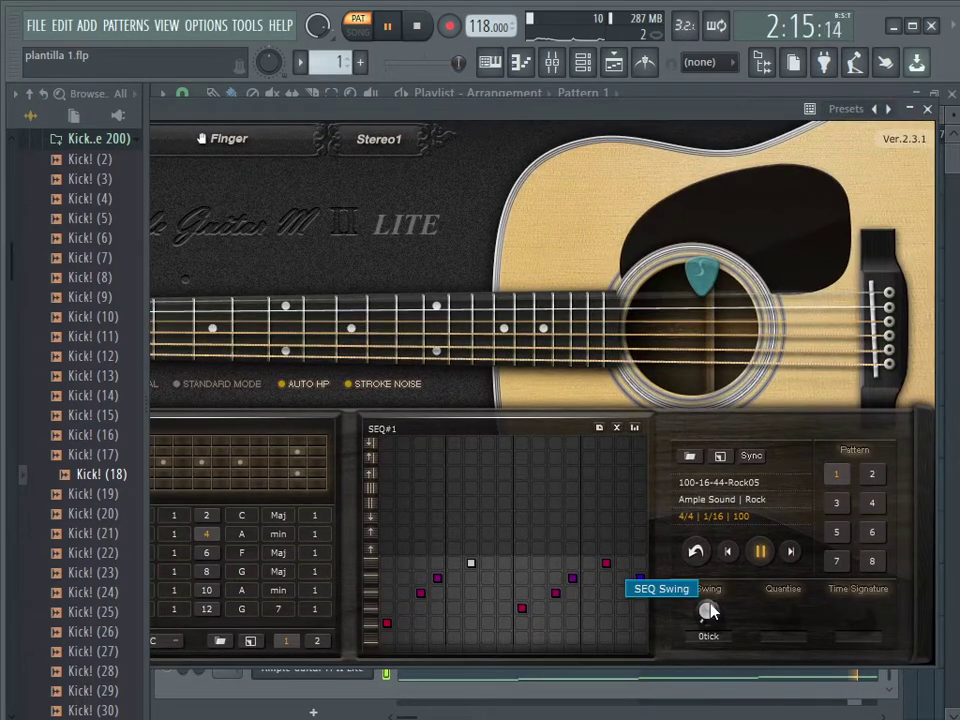
left_click(749, 456)
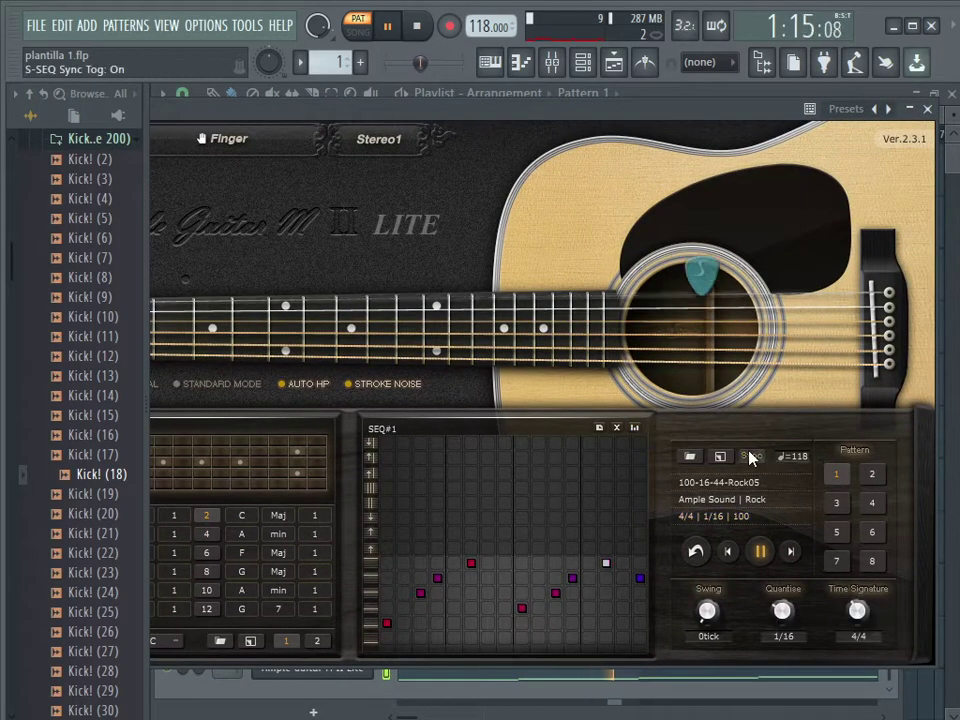
left_click_drag(785, 607, 770, 660)
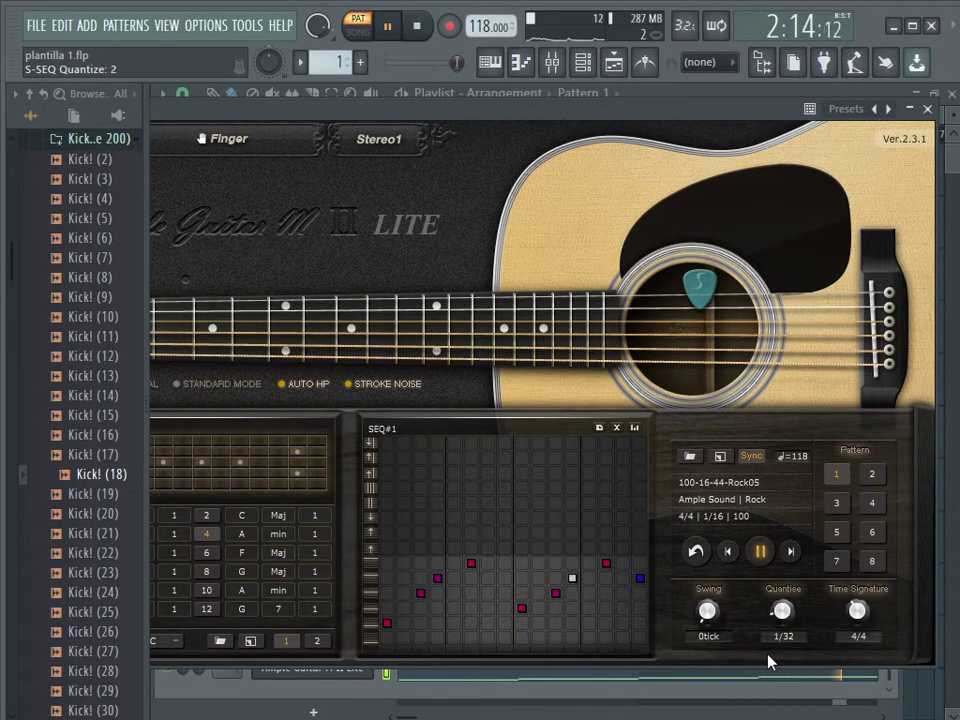
left_click_drag(780, 612, 778, 603)
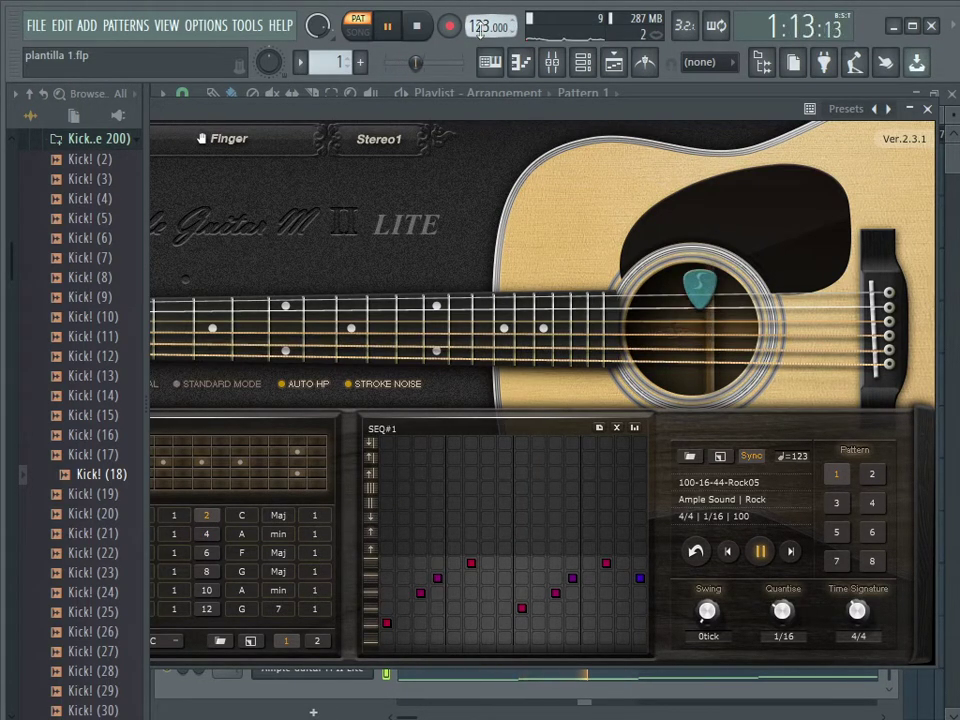
key("space")
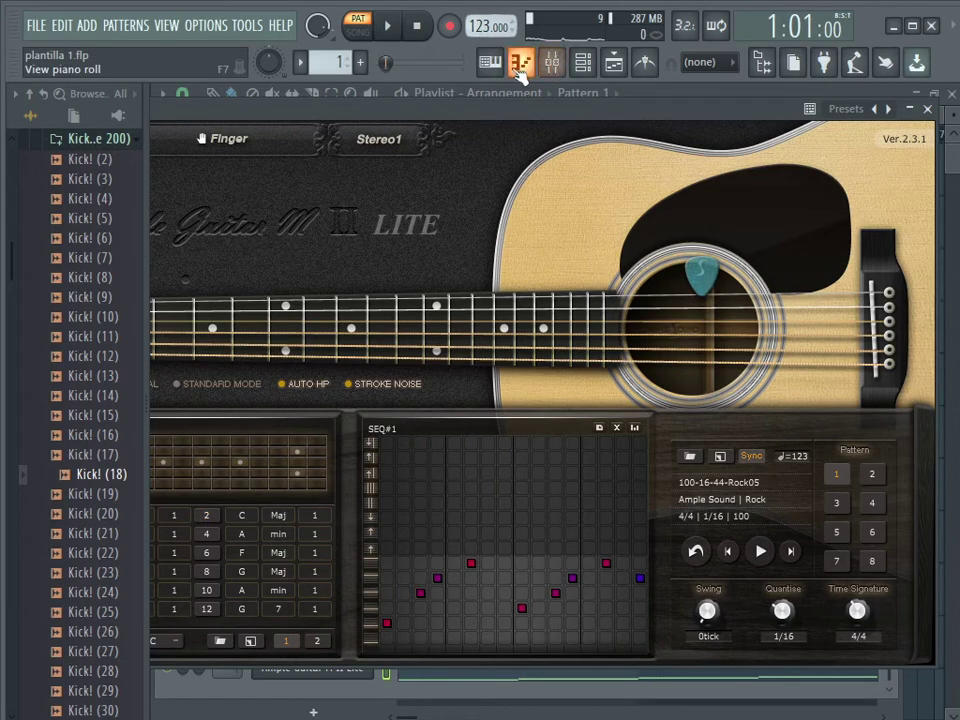
- Spread the chord notes in the piano roll so C#3, D3 and D#3 start at bars 2, 3 and 4
left_click(521, 64)
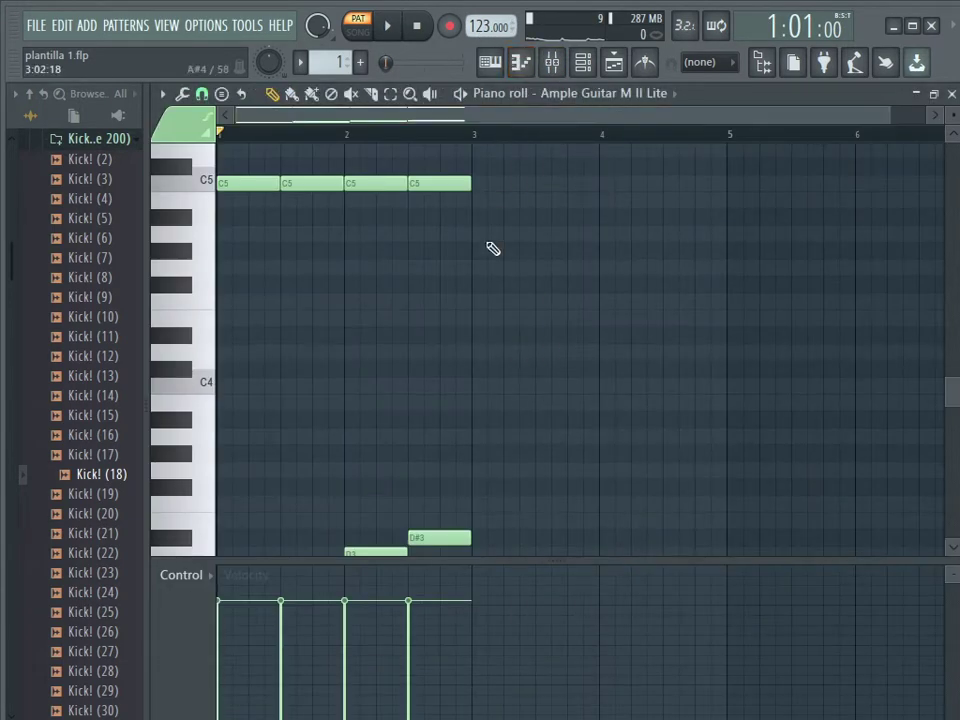
scroll(409, 355, "down", 3)
left_click_drag(328, 424, 503, 406)
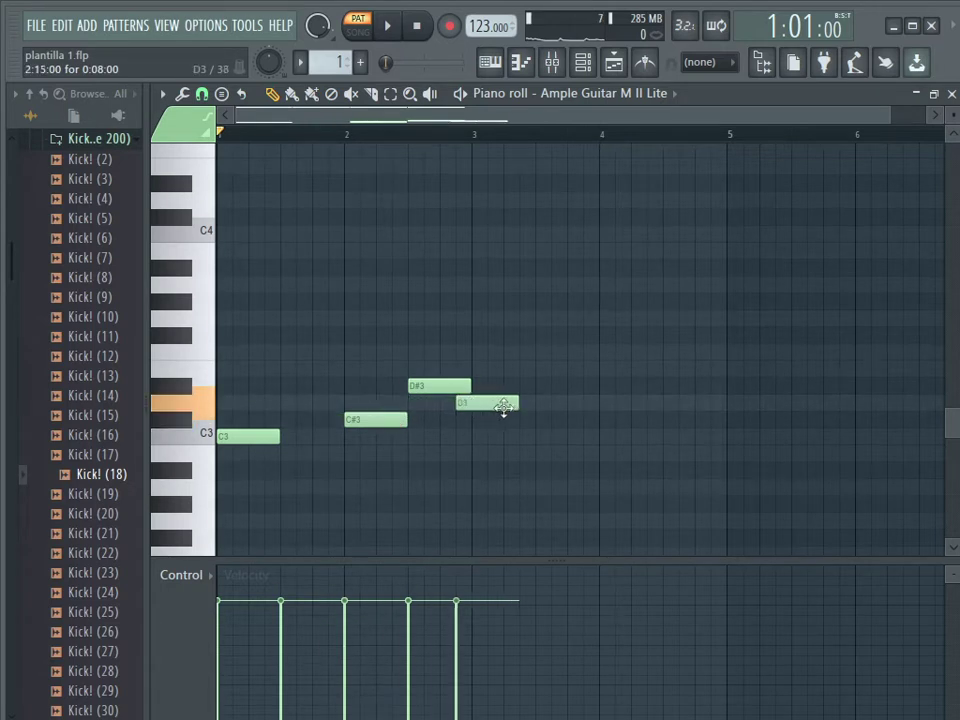
left_click_drag(439, 386, 634, 386)
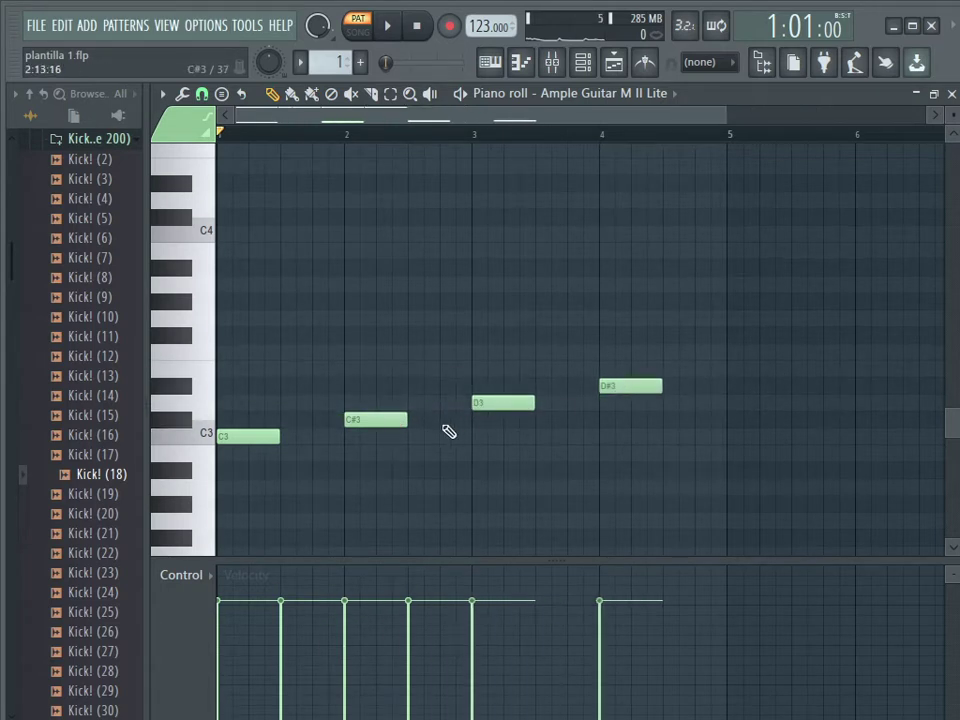
- Space out the C5 notes so that one starts at the beginning of each of bars 1 to 4
scroll(352, 326, "up", 2)
scroll(352, 326, "up", 3)
left_click_drag(321, 285, 509, 286)
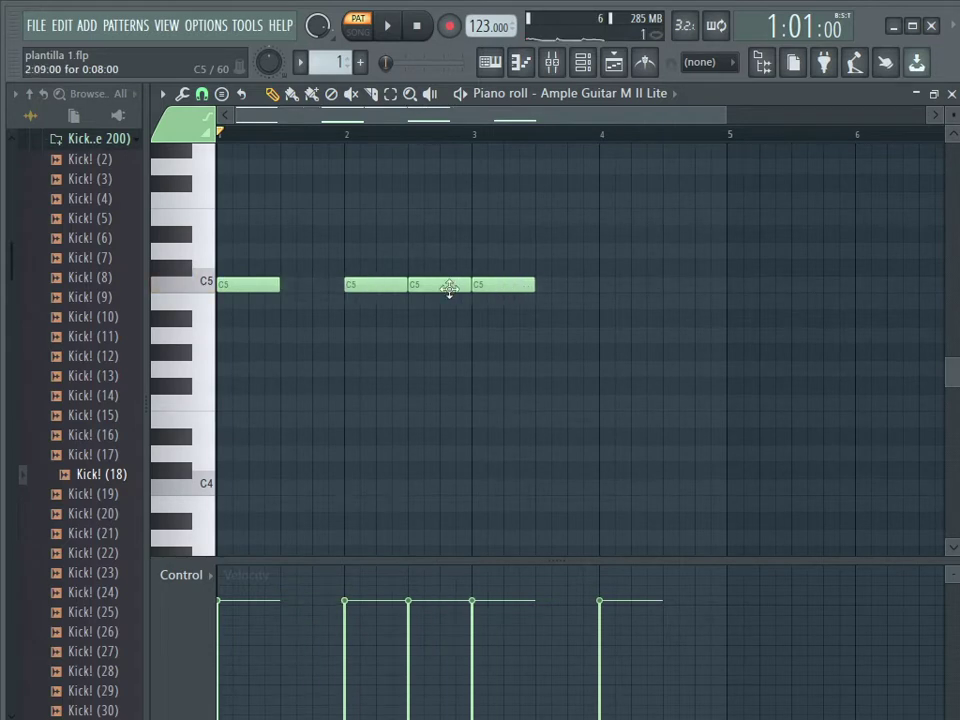
left_click_drag(449, 289, 639, 290)
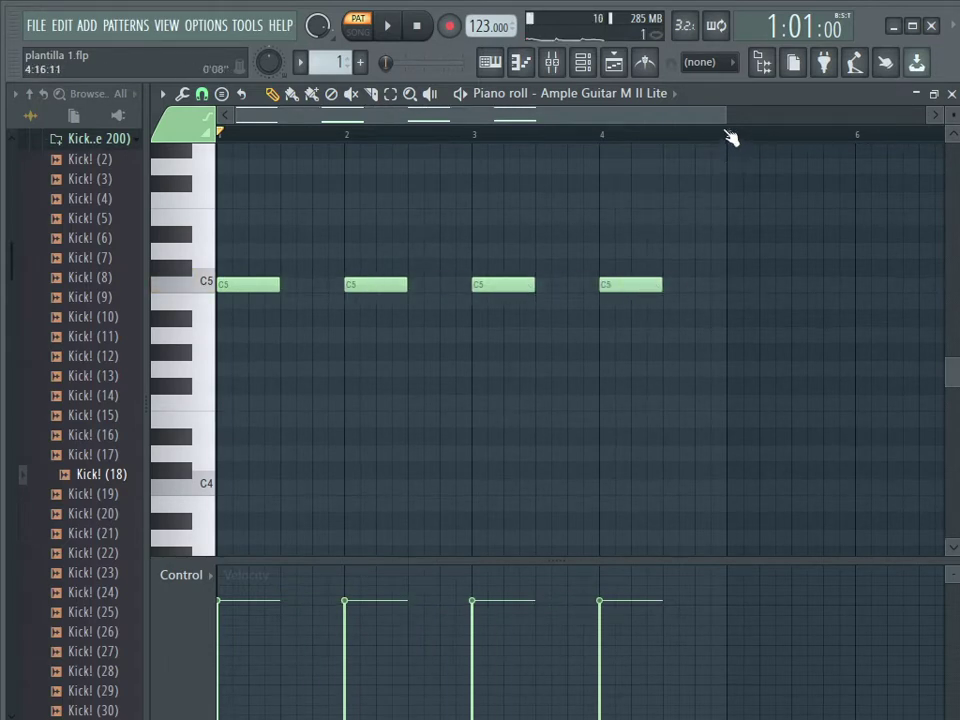
- Extend every note in bars 1 to 4 so that each fills its whole bar, and play the pattern
left_click_drag(731, 137, 218, 135)
left_click_drag(290, 291, 311, 288)
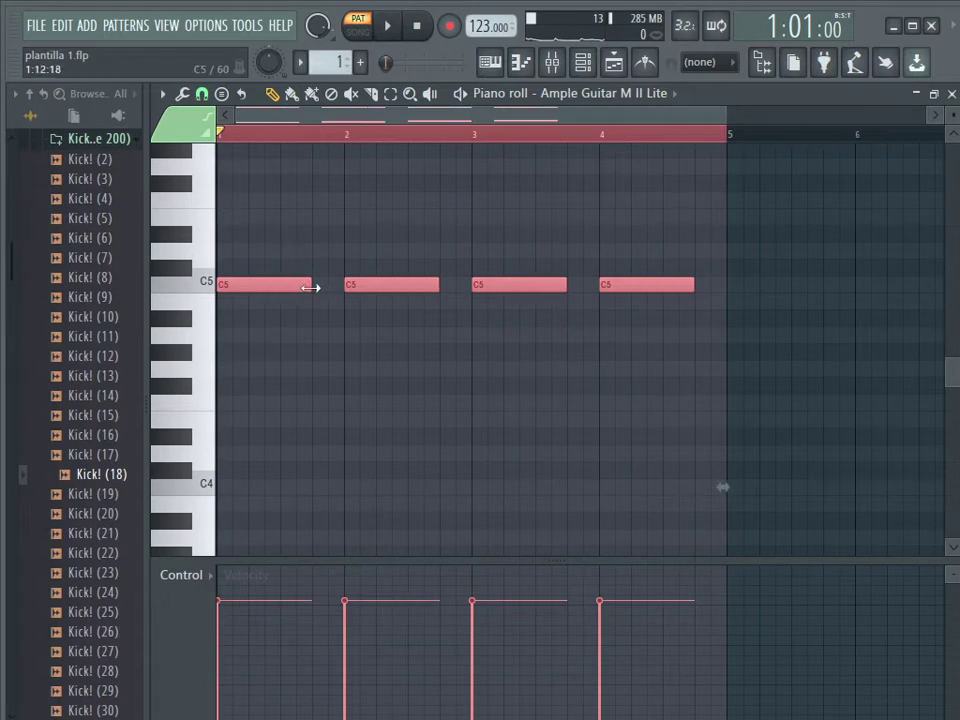
scroll(520, 287, "down", 4)
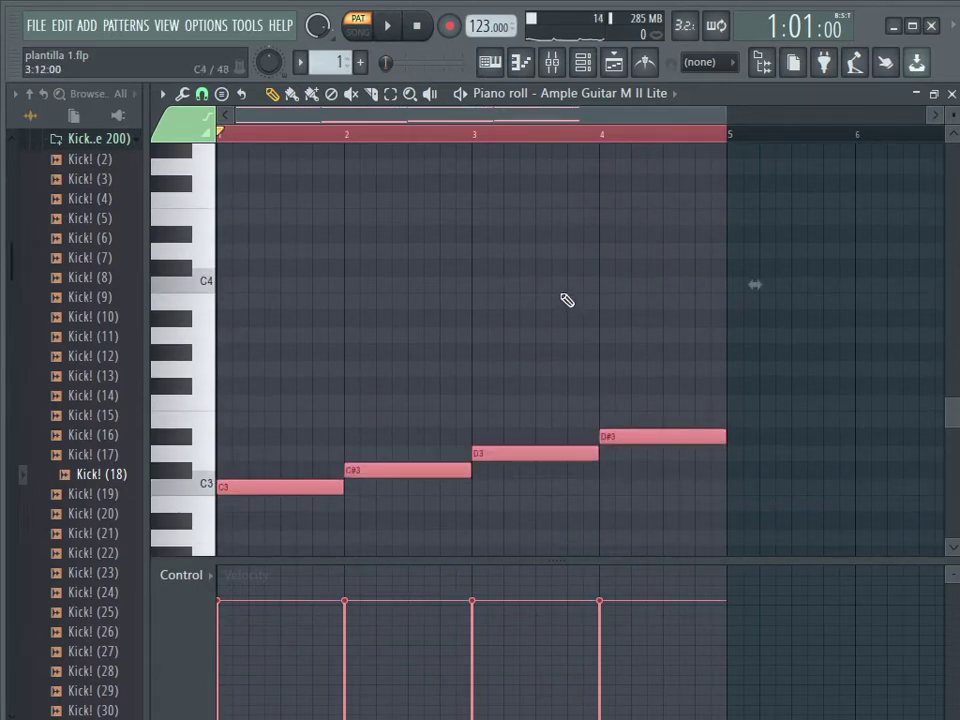
key("space")
scroll(594, 320, "up", 2)
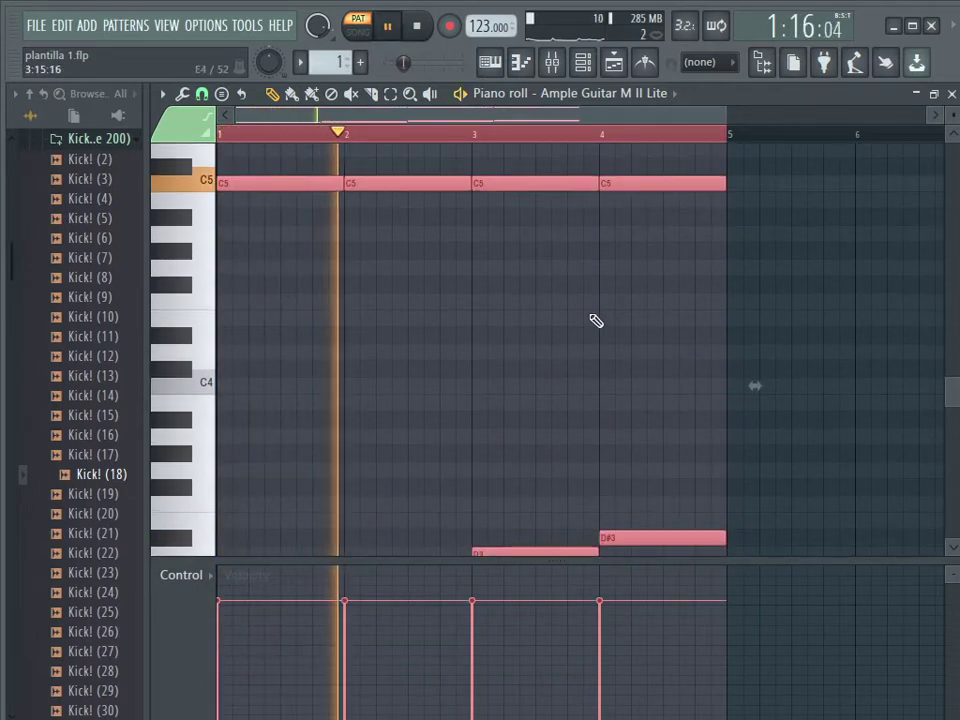
- Stop playback and place Pattern 1 clips at bars 1 and 5 on Track 1 of the playlist
left_click(614, 62)
left_click(551, 62)
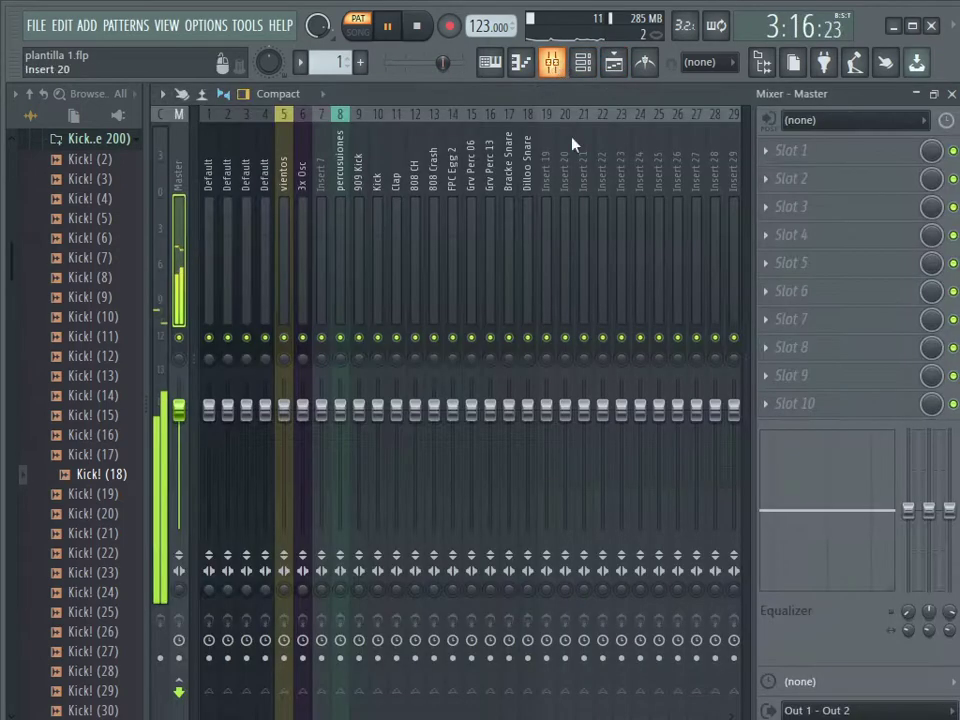
left_click(614, 62)
key("space")
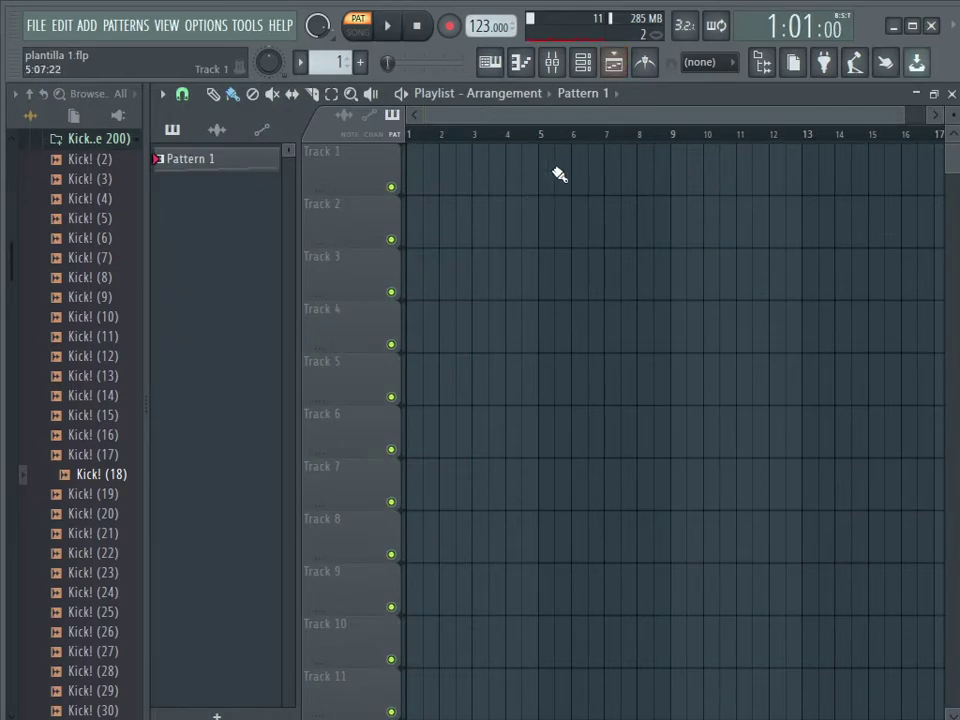
left_click_drag(560, 175, 437, 182)
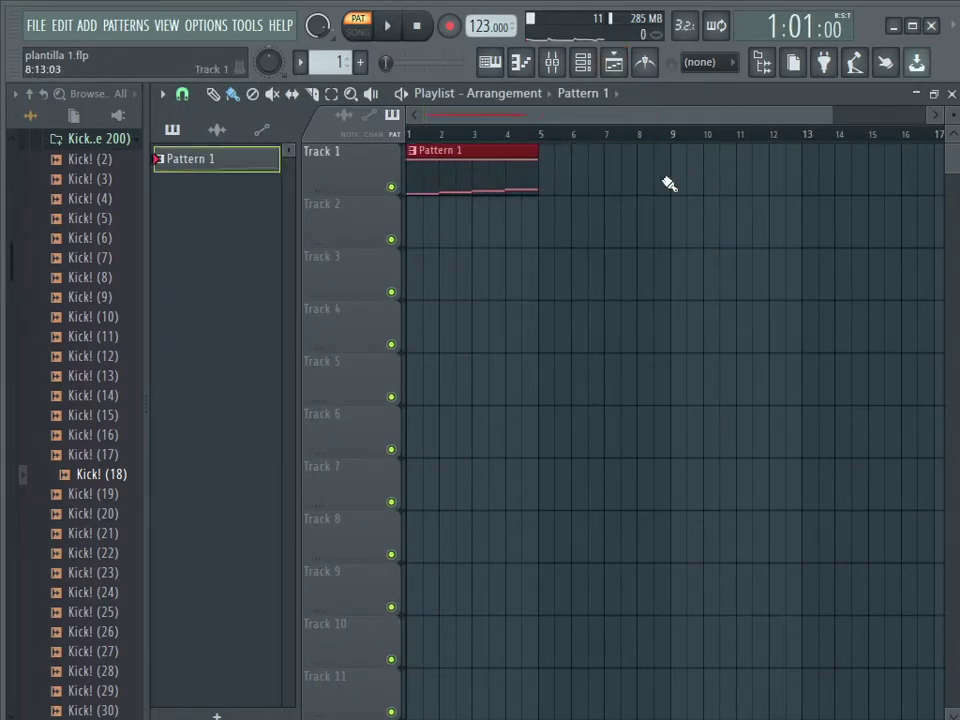
left_click(551, 173)
- Open the Default Sytrus instrument on mixer track 2, view its main page and load the Default preset
left_click(583, 62)
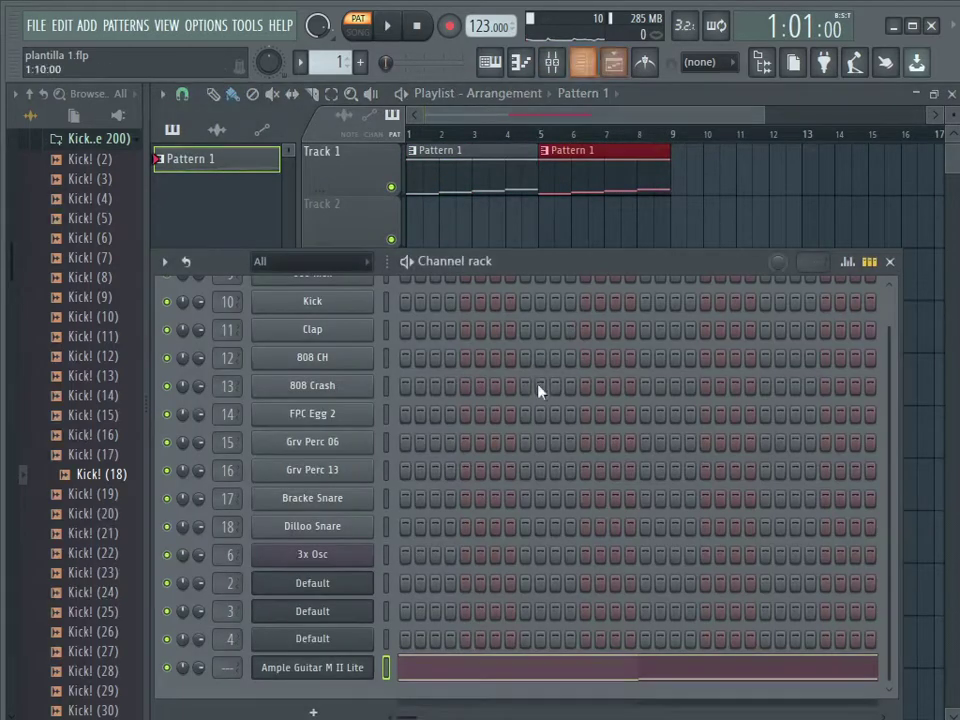
left_click_drag(554, 268, 601, 185)
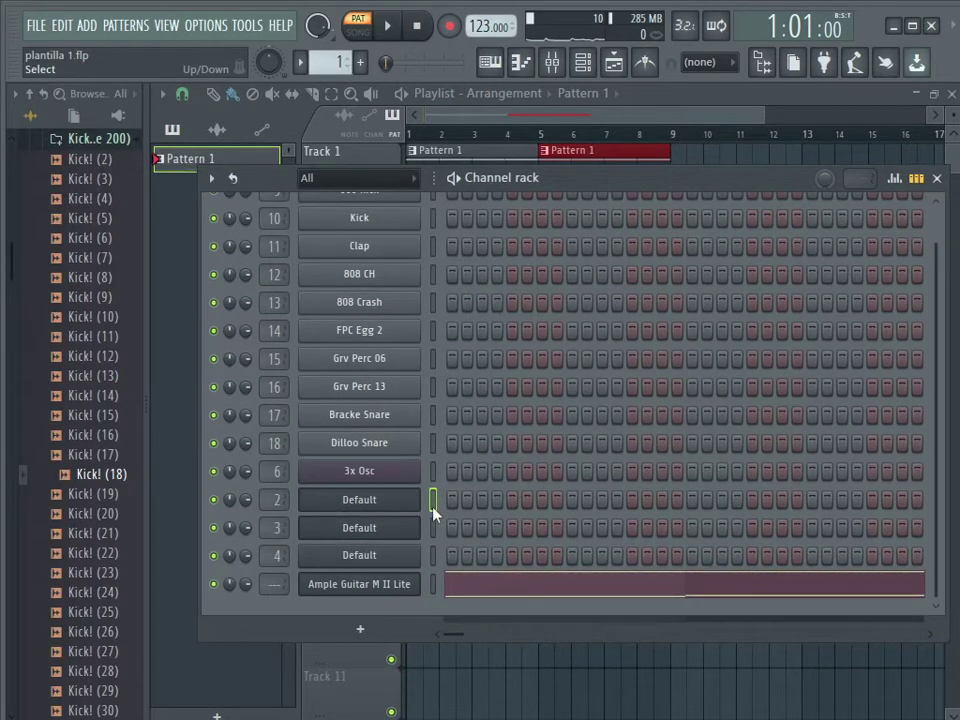
left_click(394, 508)
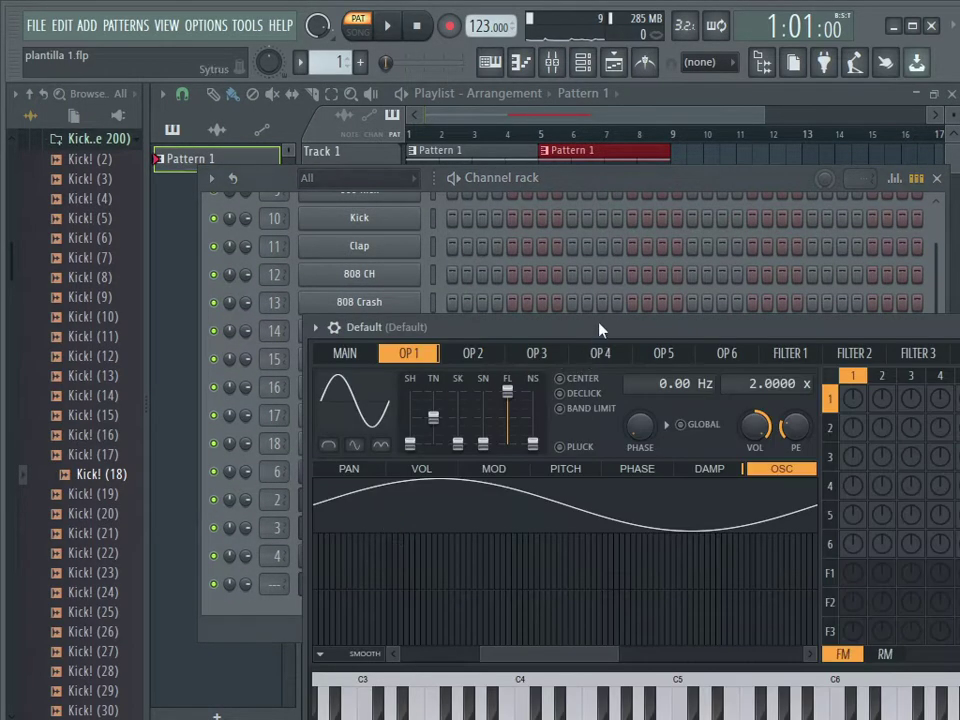
left_click_drag(600, 330, 578, 191)
left_click(326, 216)
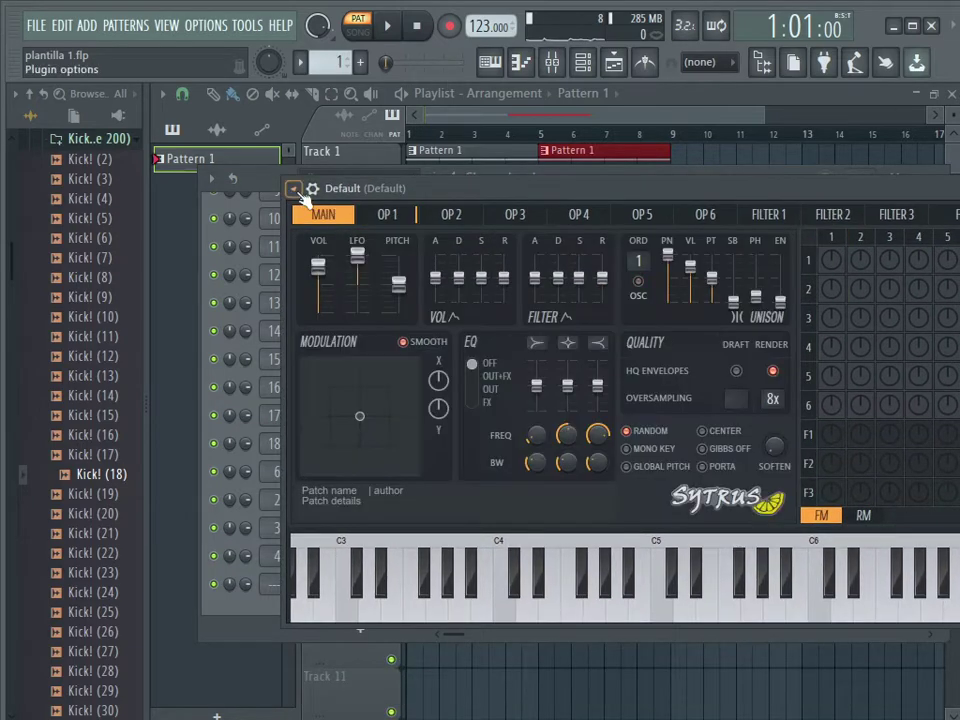
left_click(293, 188)
mouse_move(311, 243)
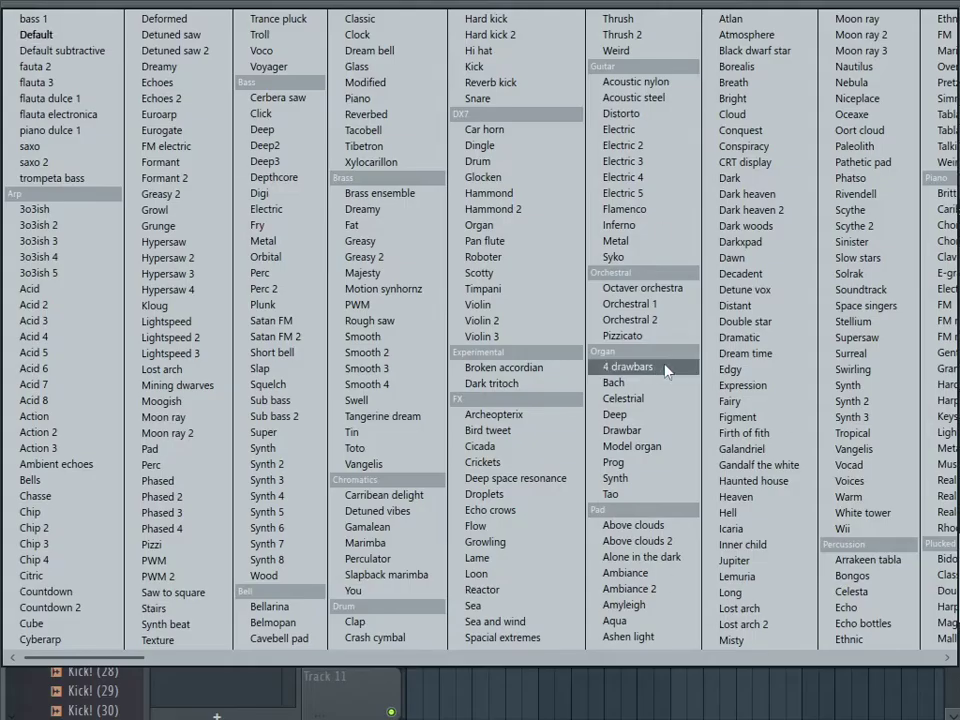
left_click(40, 35)
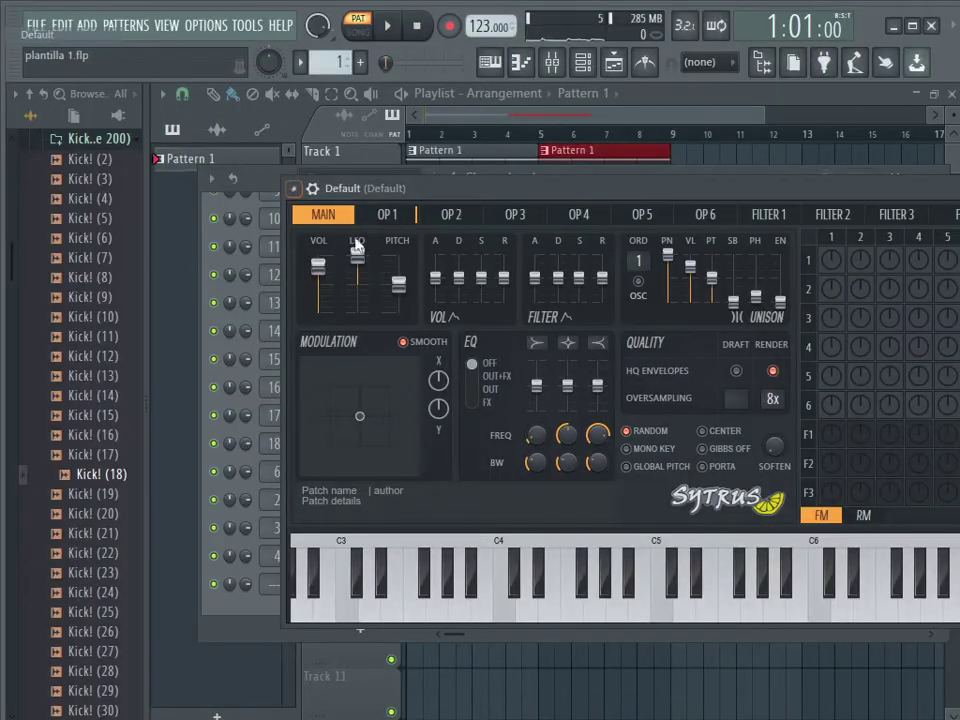
- Shorten operator 1's volume envelope with its peak at about 0:025 and an earlier, slightly lower sustain point, and copy the envelope state
left_click(405, 215)
left_click_drag(490, 518, 279, 510)
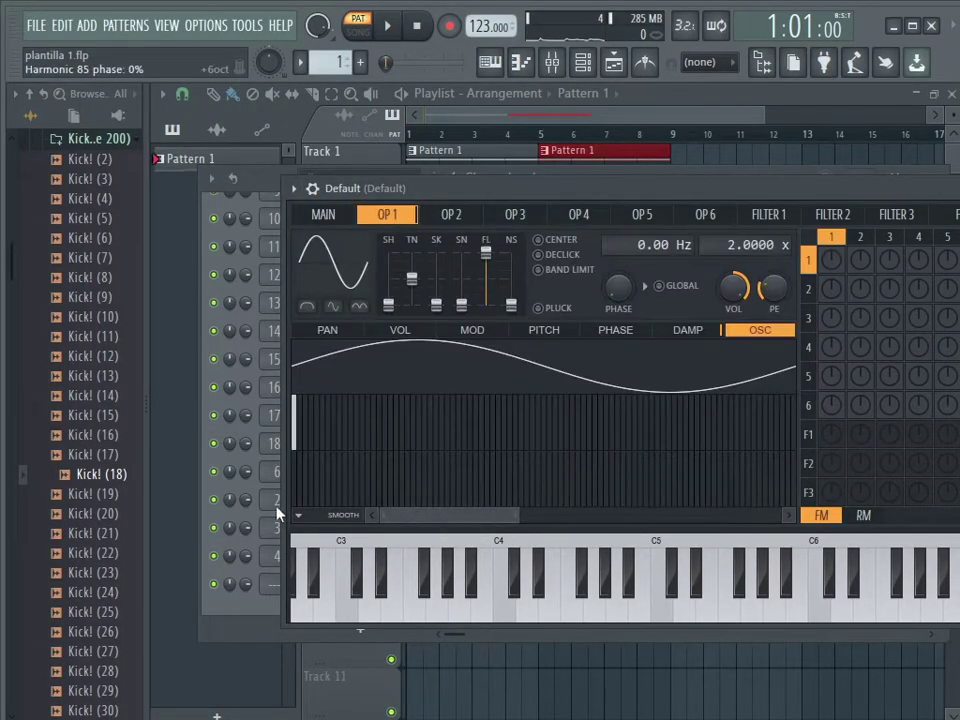
left_click(398, 331)
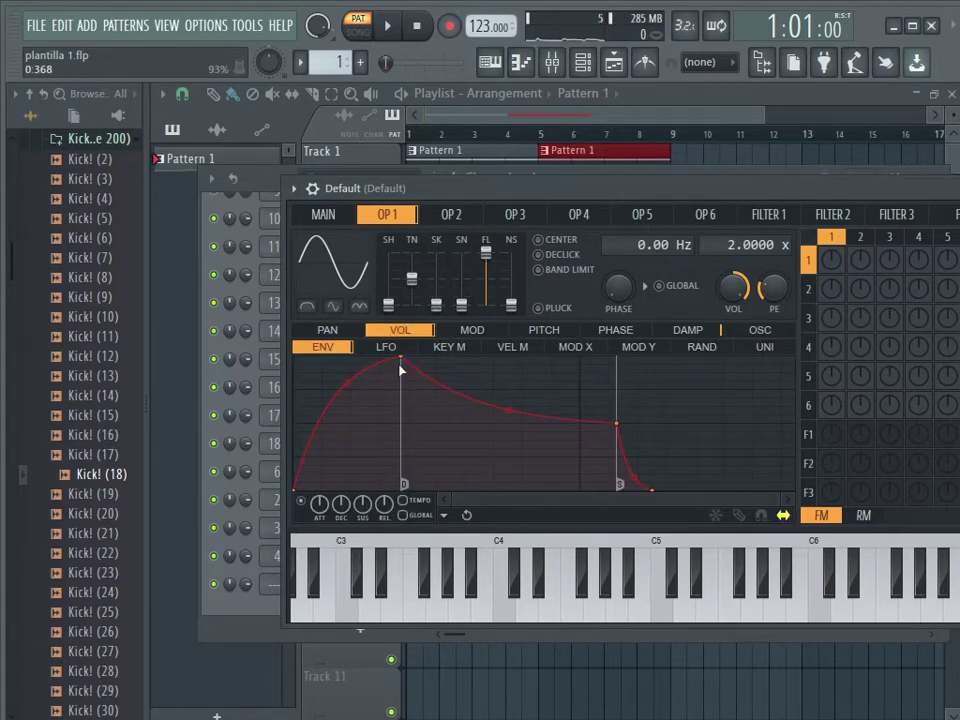
left_click_drag(403, 358, 305, 368)
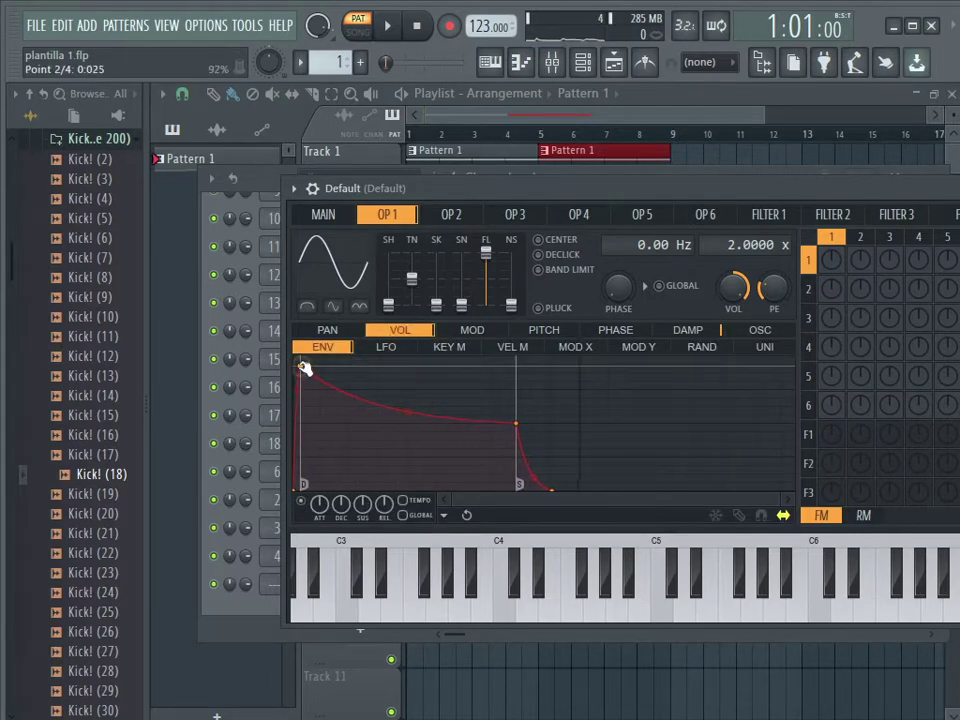
left_click_drag(516, 424, 397, 435)
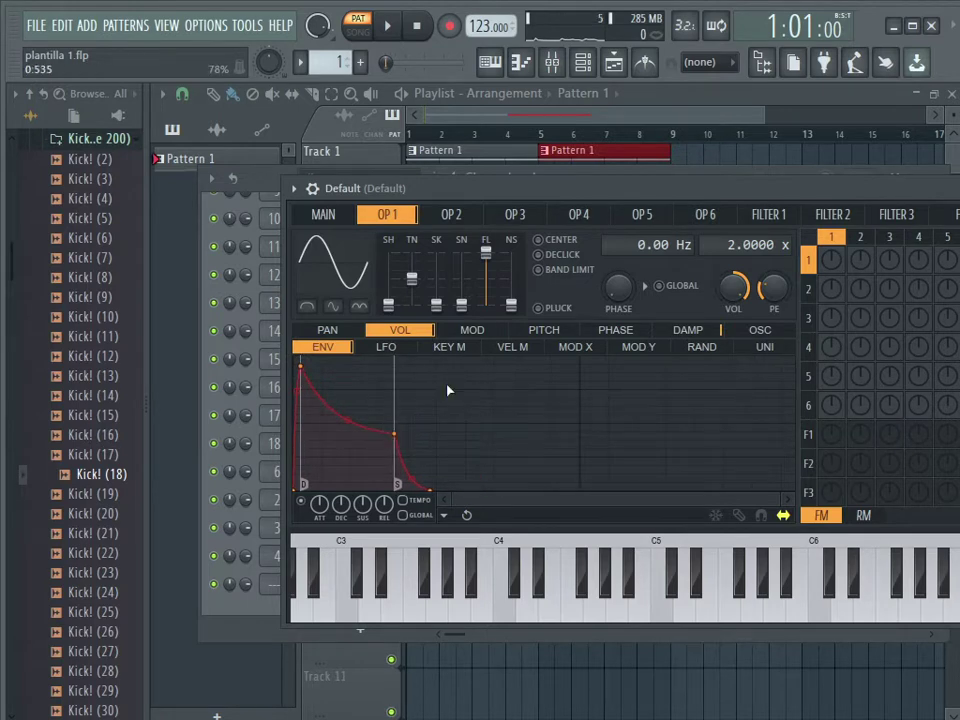
left_click(447, 516)
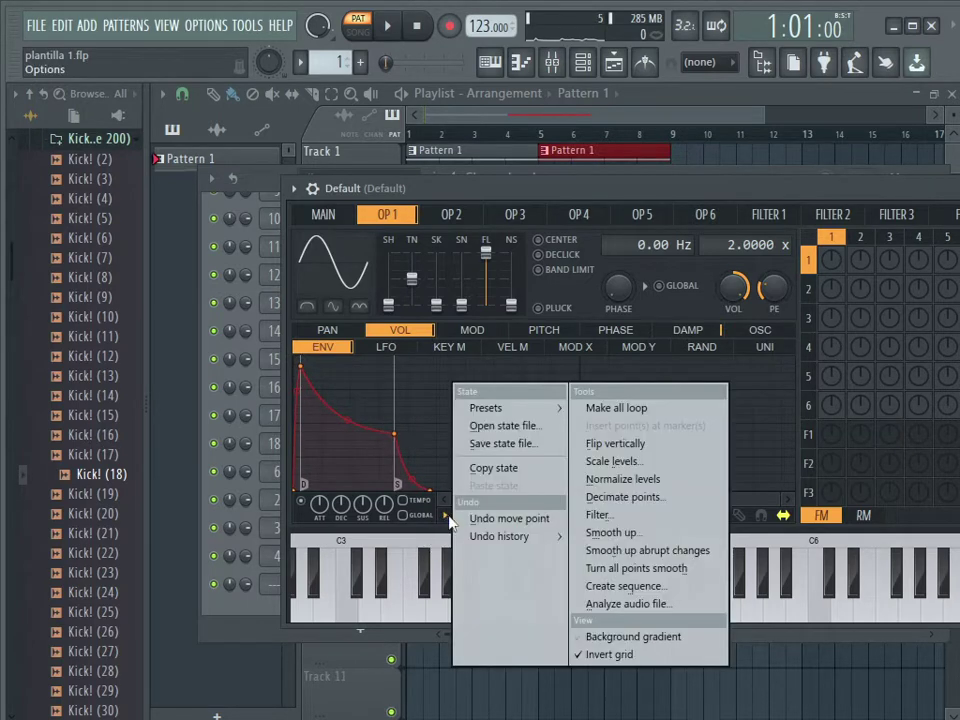
left_click(493, 469)
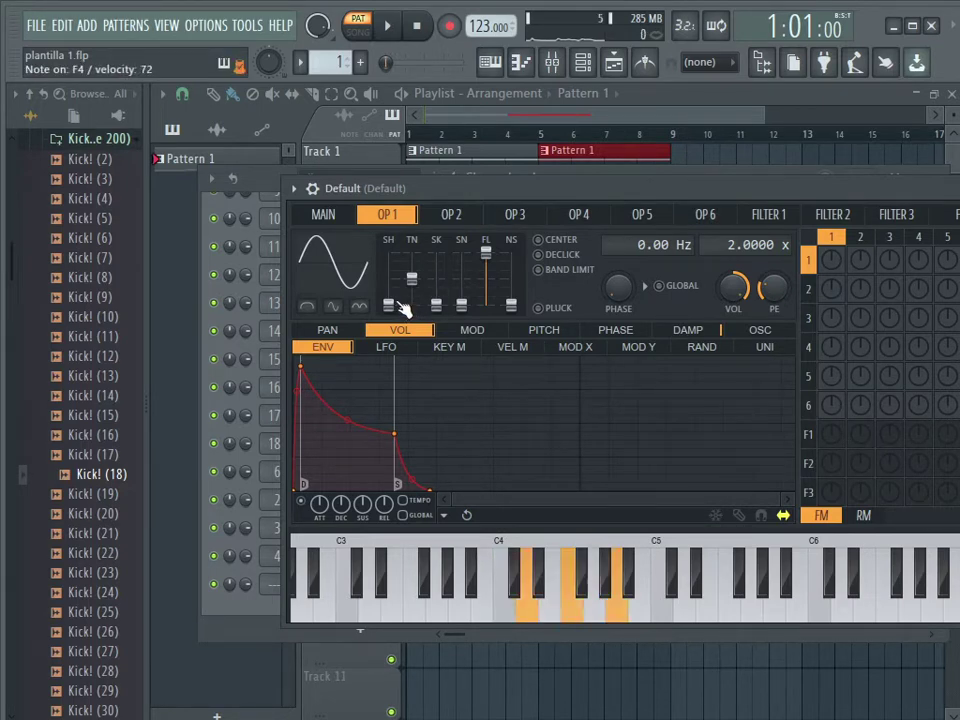
- Set operator 1's frequency ratio to 1.0000 x, raise its SK value slightly and return to the playlist
left_click_drag(755, 258, 755, 275)
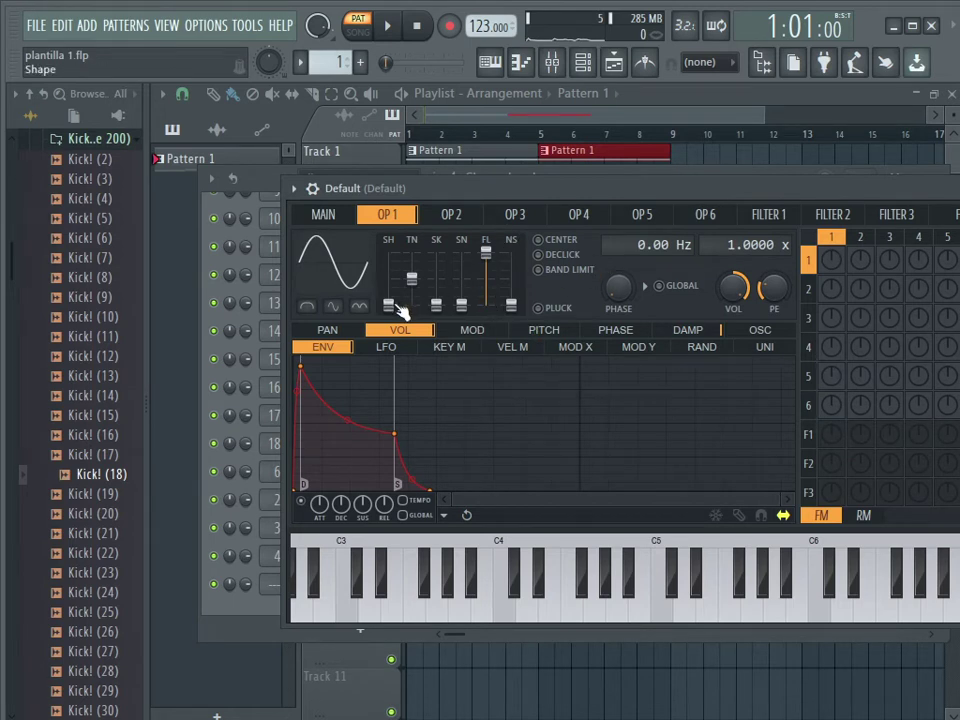
left_click_drag(388, 304, 436, 292)
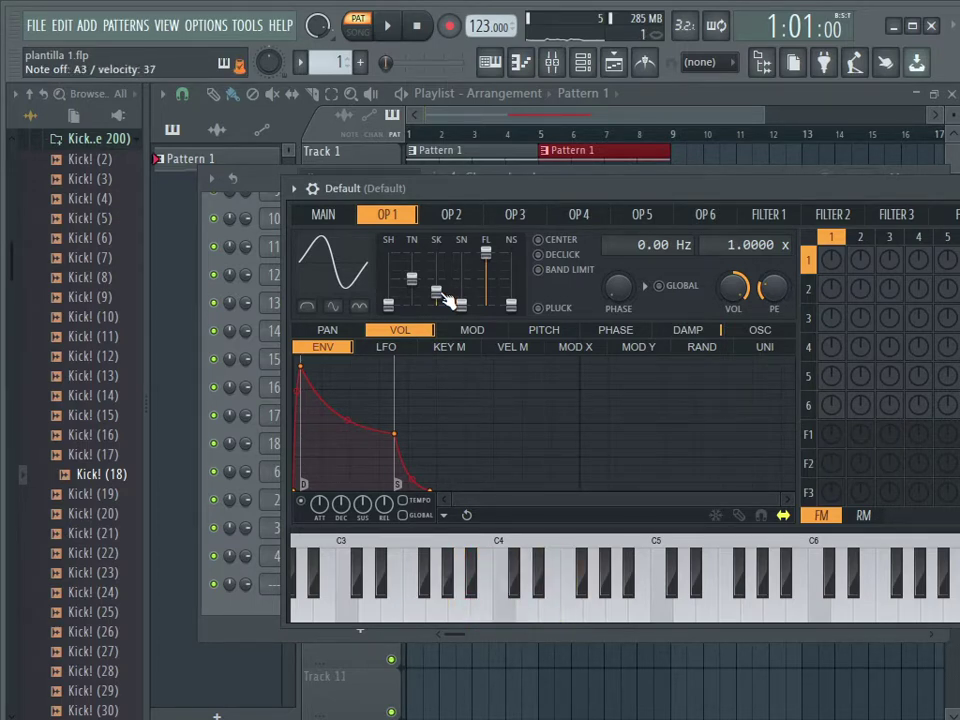
left_click(724, 107)
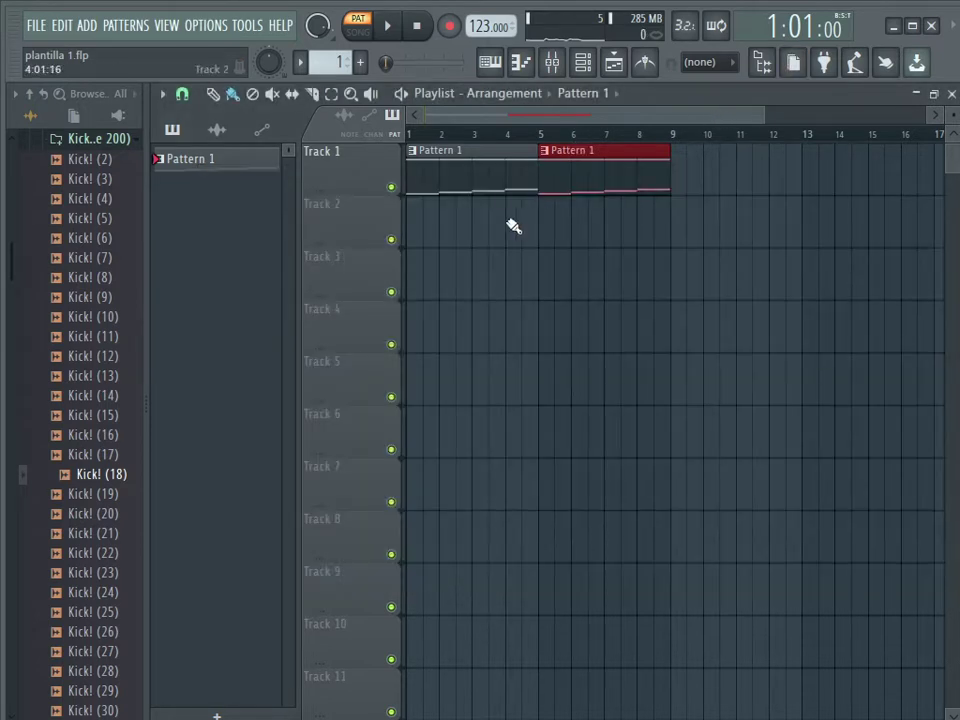
- Place Pattern 2 at bar 4 on Track 2 and record the D min, C Maj, B dim and A min chords over bars 5 to 8 with the metronome
scroll(323, 62, "up", 1)
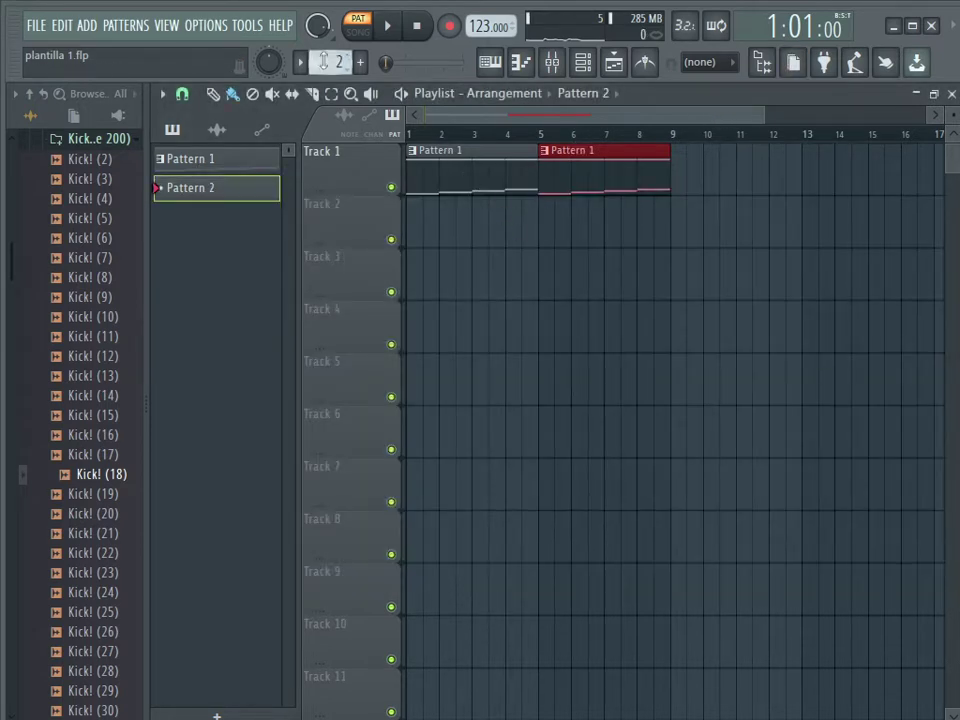
left_click(507, 224)
left_click(508, 134)
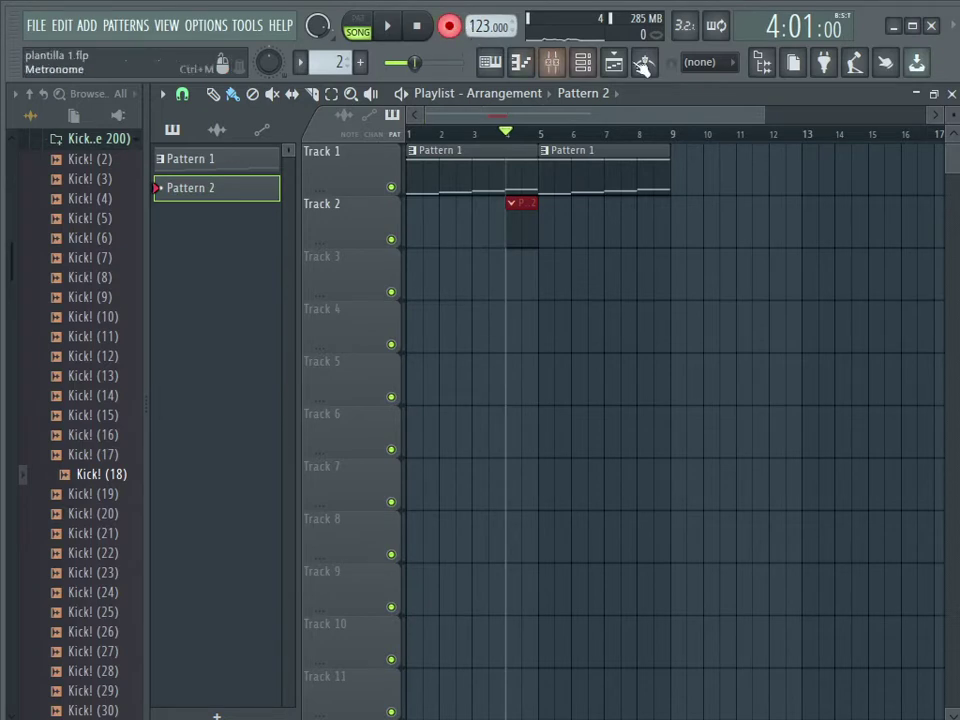
left_click(388, 25)
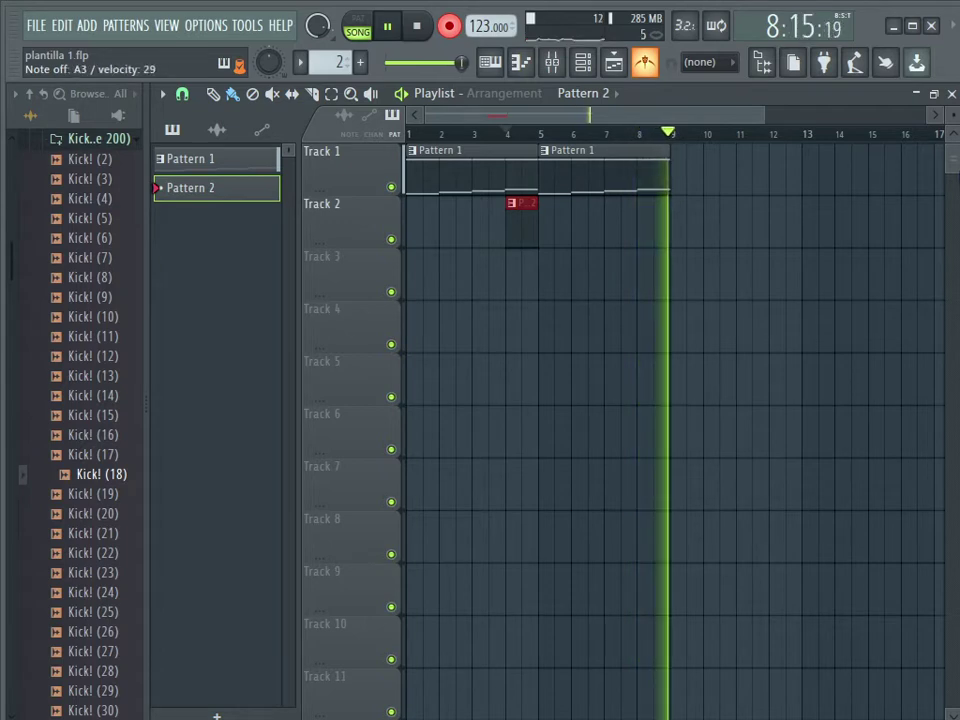
key("space")
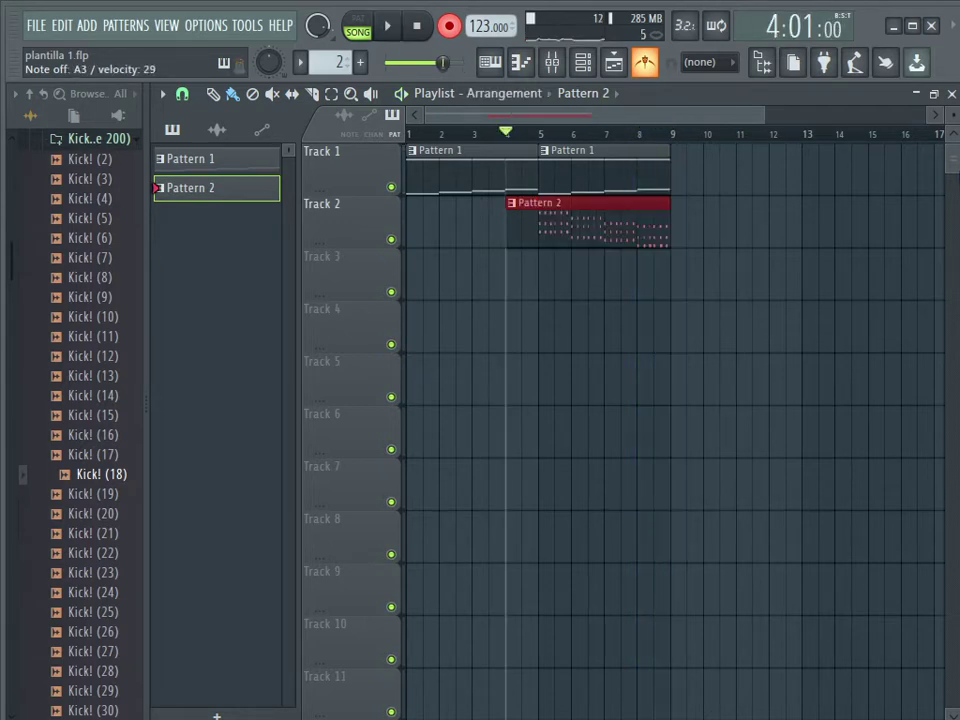
- Open the recorded Pattern 2 chords in the piano roll and quantise them to the grid
double_click(565, 233)
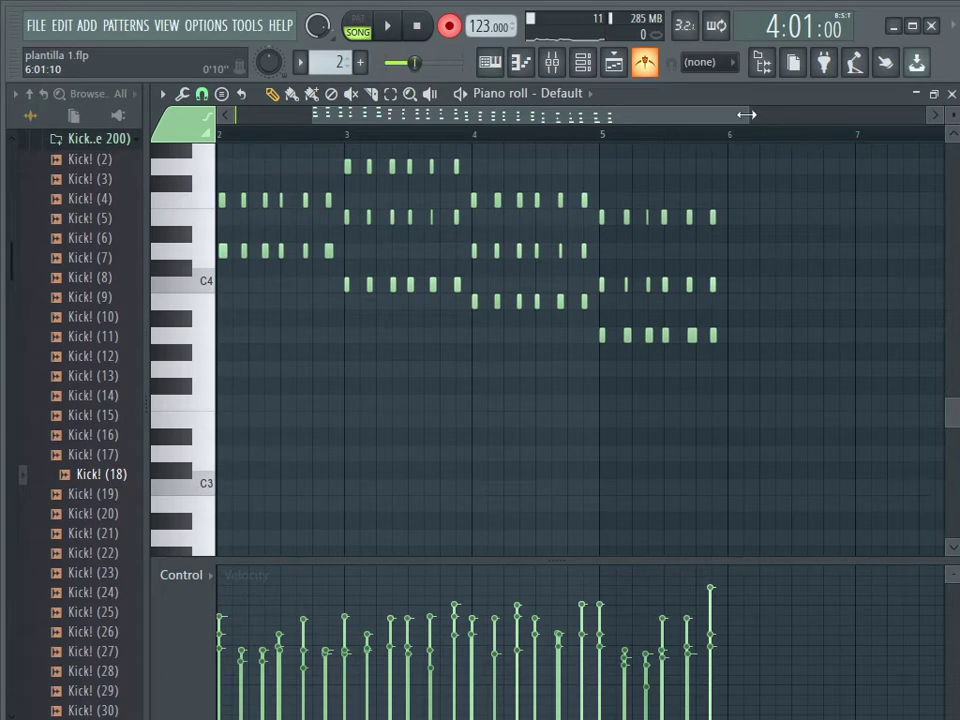
left_click_drag(747, 116, 450, 133)
scroll(580, 240, "up", 2)
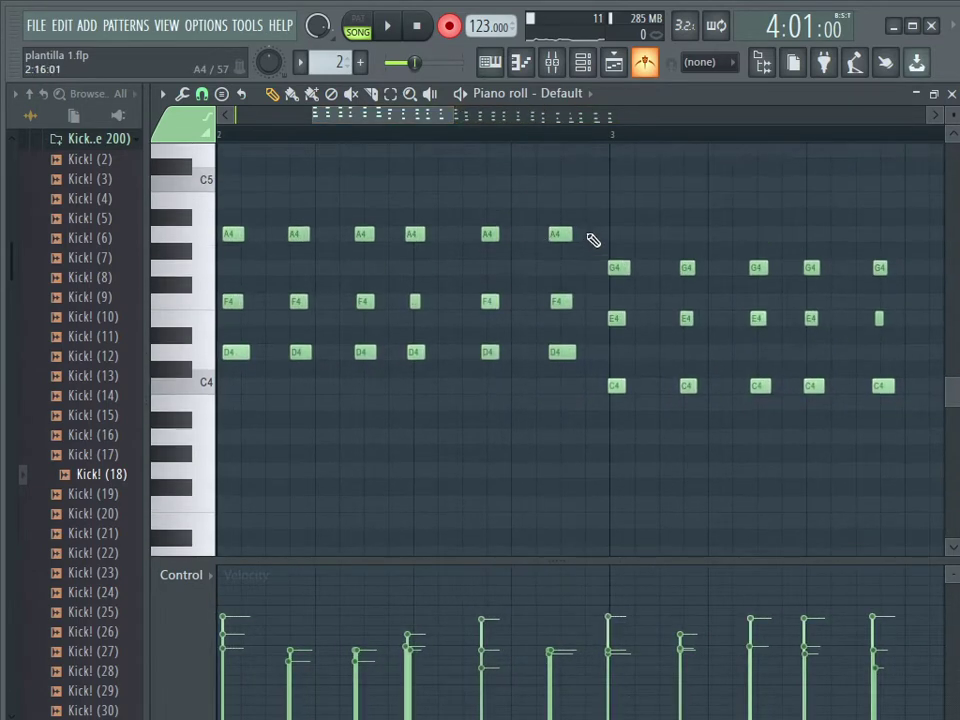
key("ctrl+q")
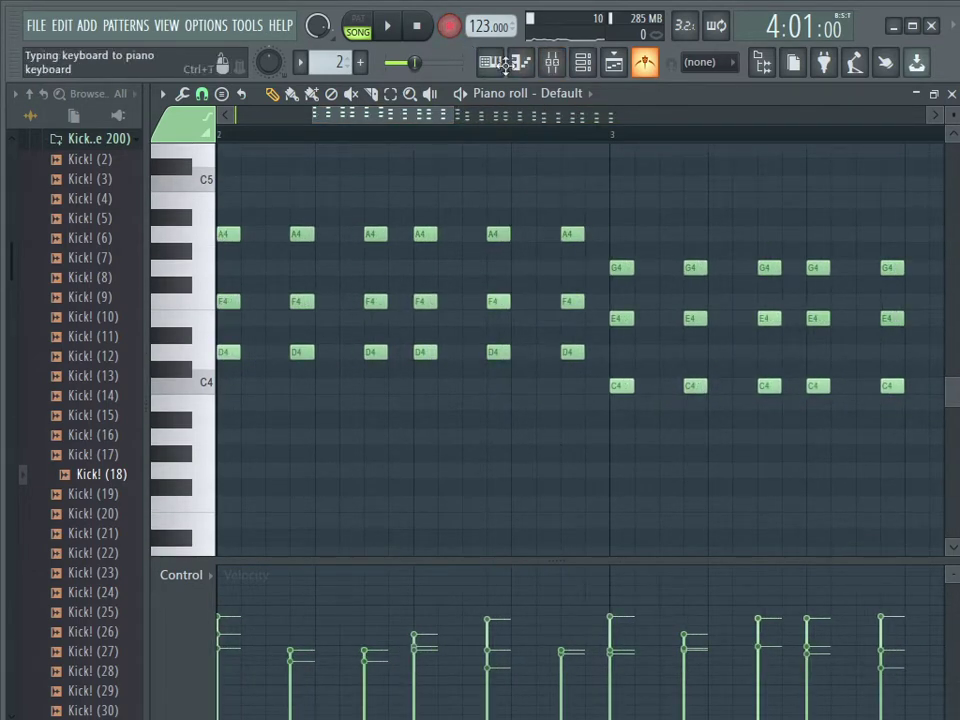
- Trim the Pattern 2 clip to start at bar 5 and place a copy at bar 1 on Track 2
left_click(628, 74)
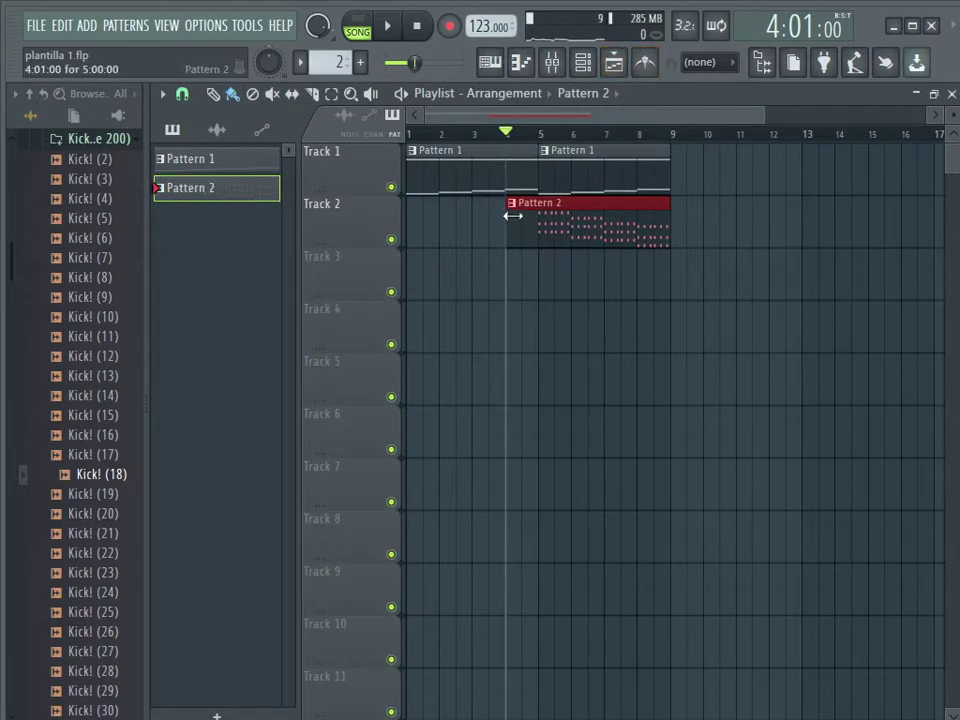
left_click_drag(474, 321, 567, 217)
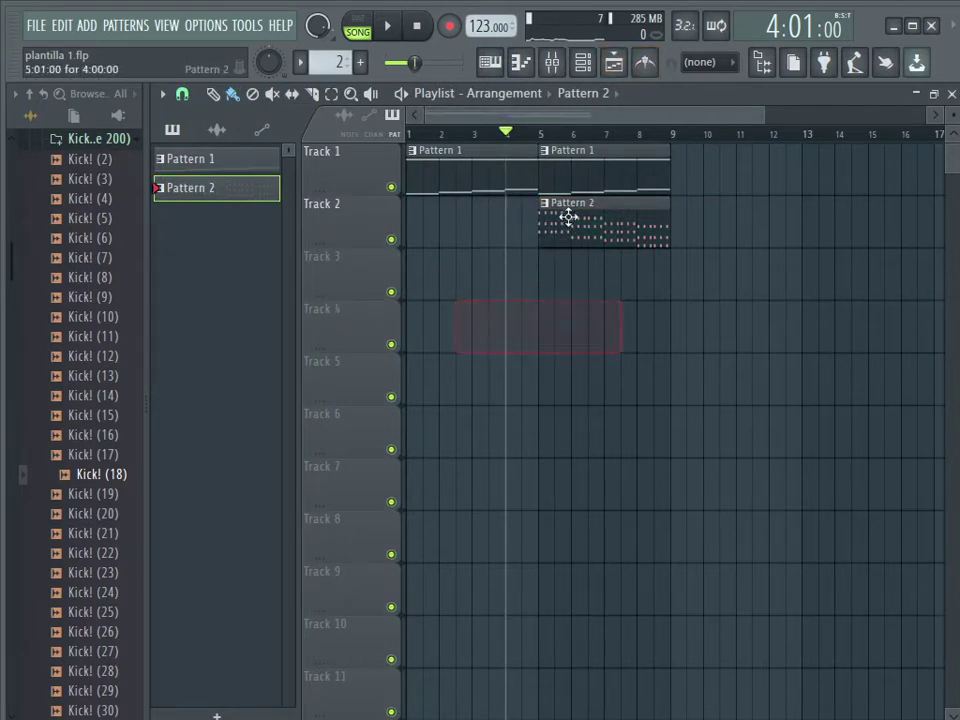
left_click_drag(510, 275, 352, 208)
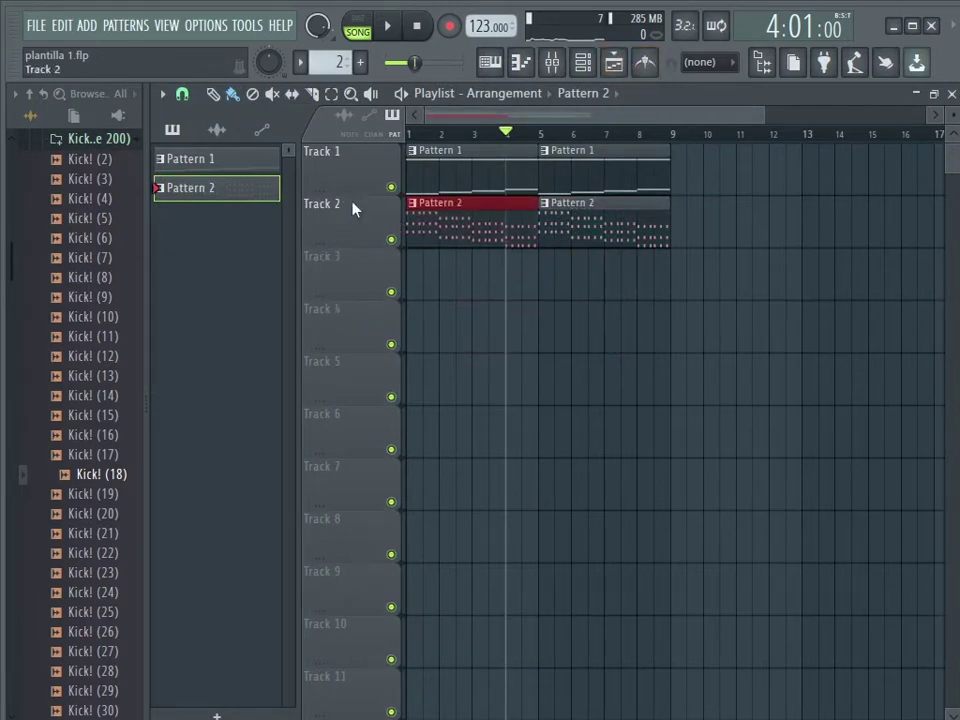
- Play the arrangement from the start in song mode and stop it after listening
left_click(425, 25)
left_click(397, 28)
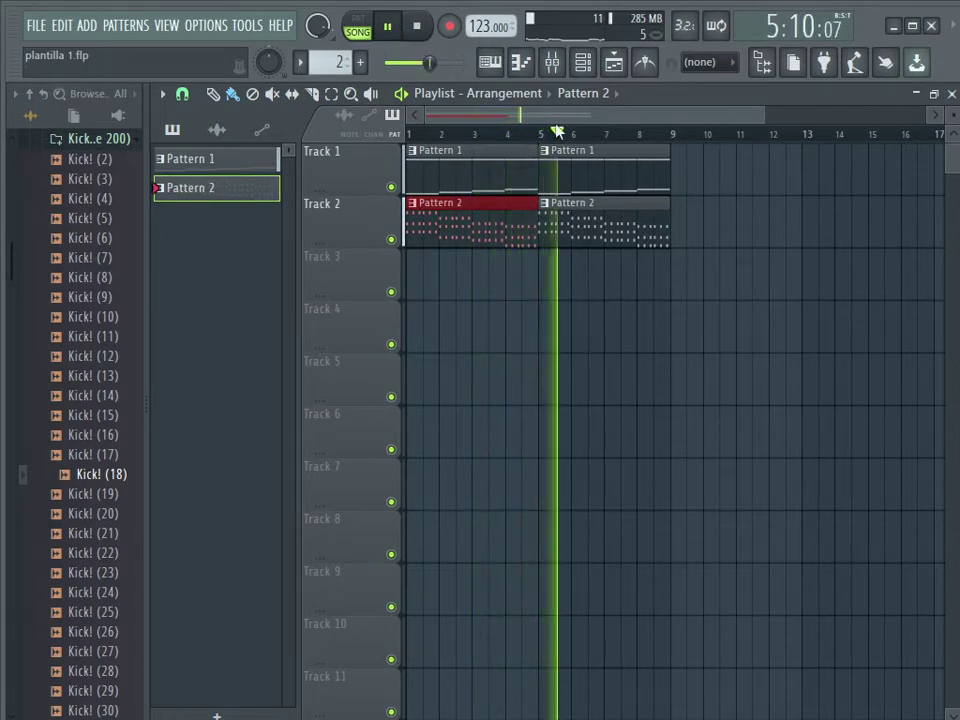
key("space")
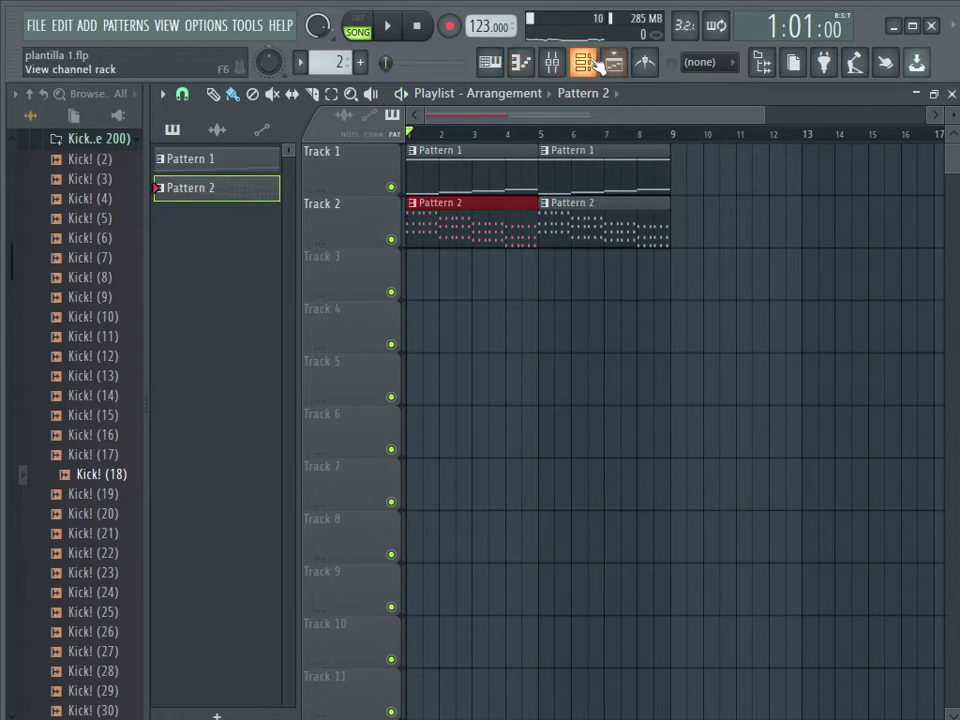
- Open Pattern 2 in the piano roll, play it alone in pattern mode and show the channel rack
double_click(563, 233)
left_click(366, 24)
left_click(388, 26)
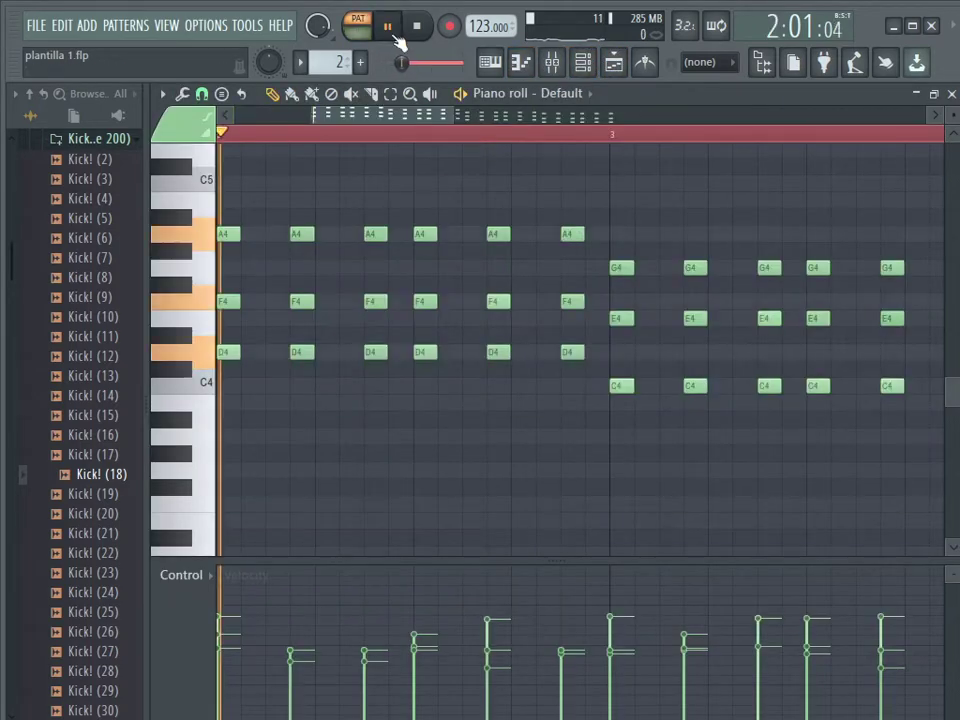
left_click(583, 62)
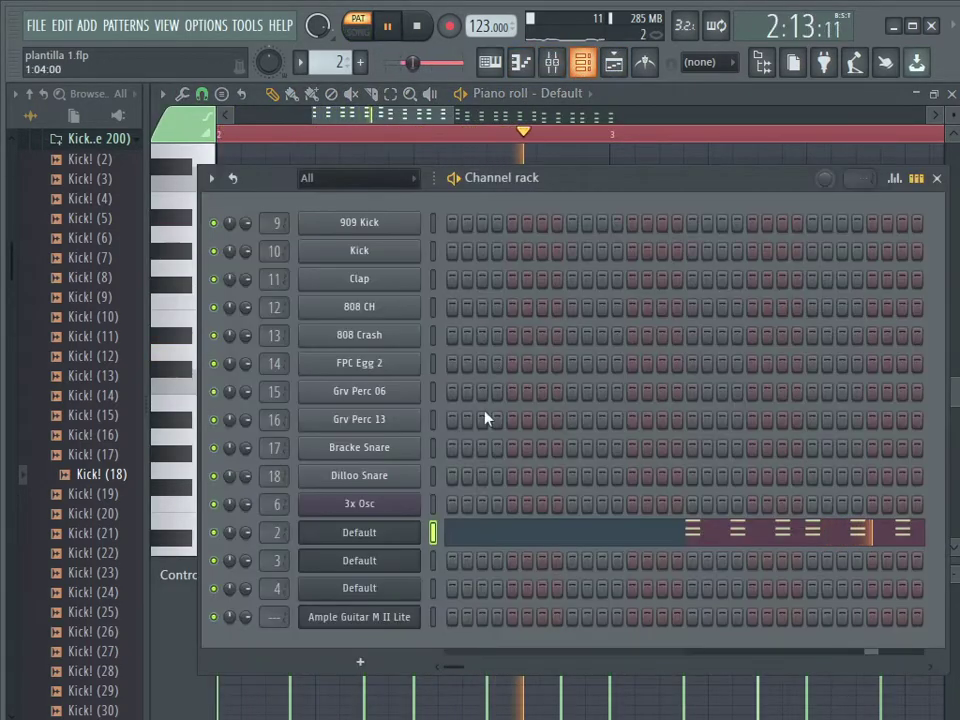
- Open the Sytrus instrument of the mixer-track 2 Default channel and turn its unison sub level fully down
left_click(392, 537)
left_click_drag(617, 196, 582, 197)
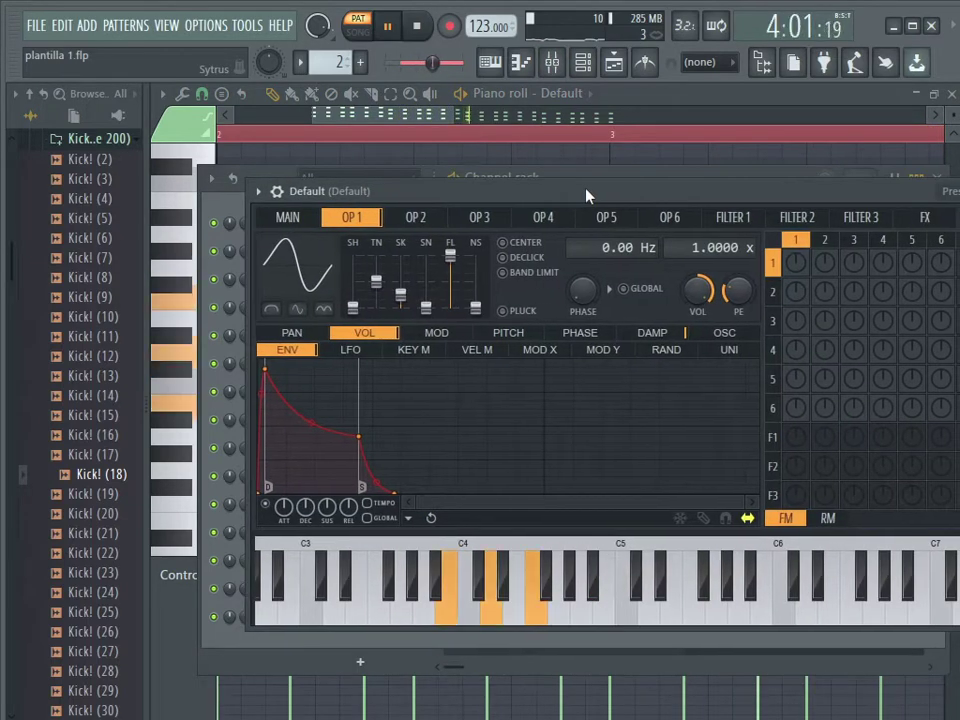
left_click(292, 216)
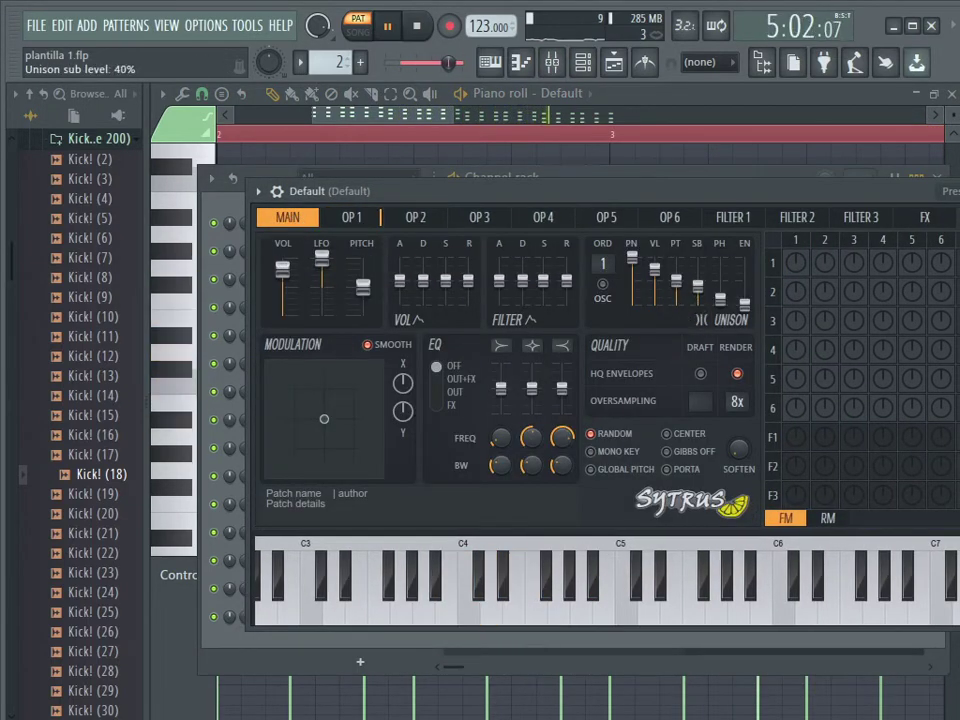
left_click_drag(697, 287, 700, 313)
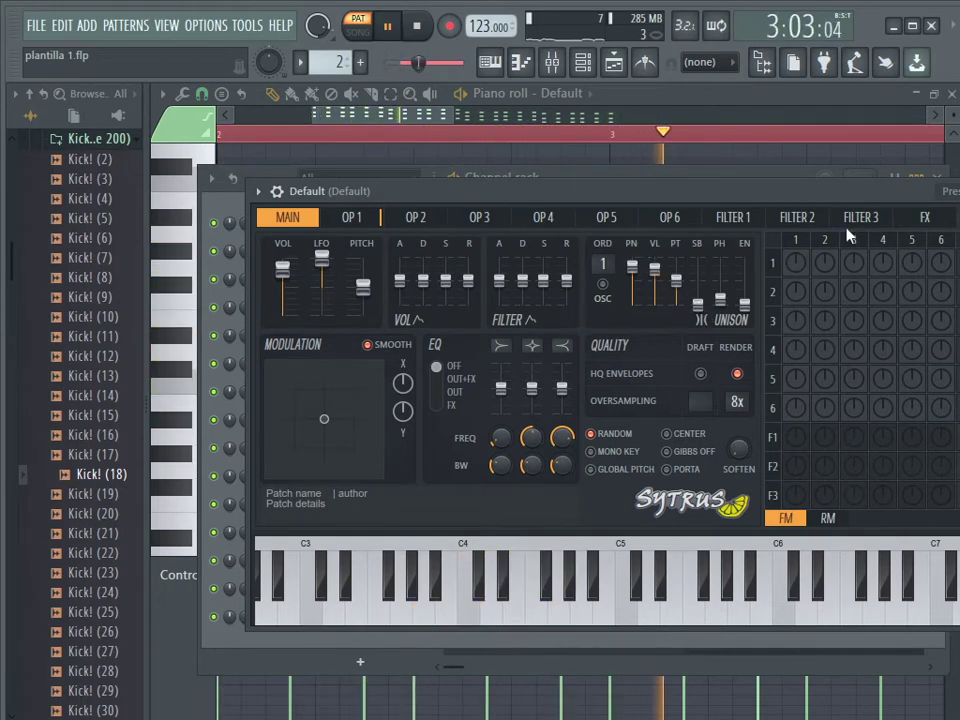
- Route operator 1 through filter 1 to the output in the modulation matrix and remove its direct output
left_click_drag(844, 190, 681, 190)
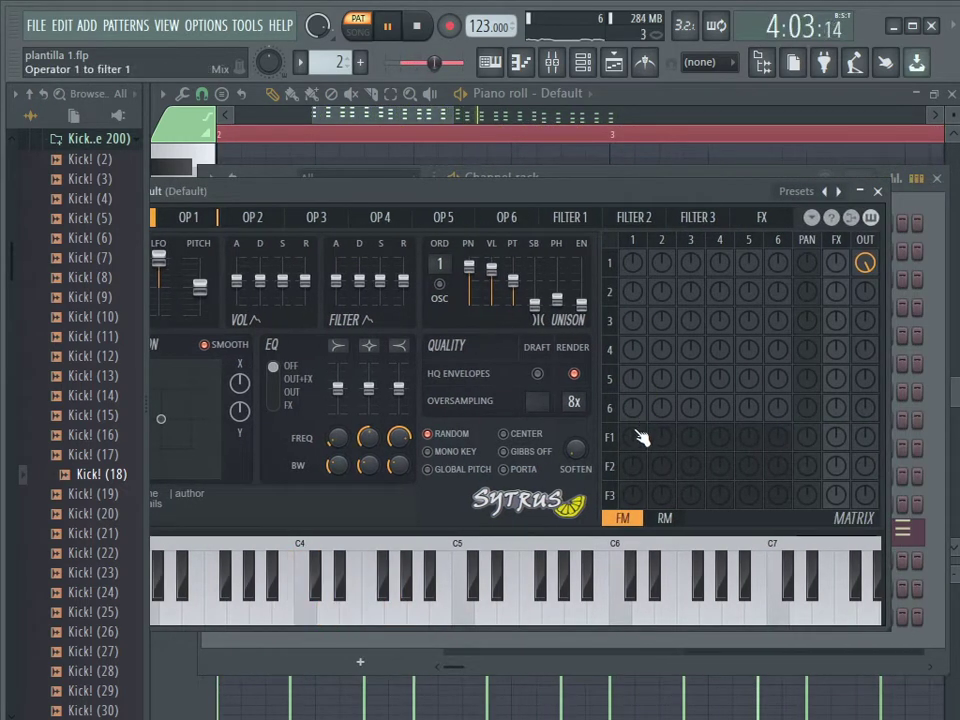
left_click_drag(641, 438, 641, 400)
left_click_drag(868, 450, 868, 410)
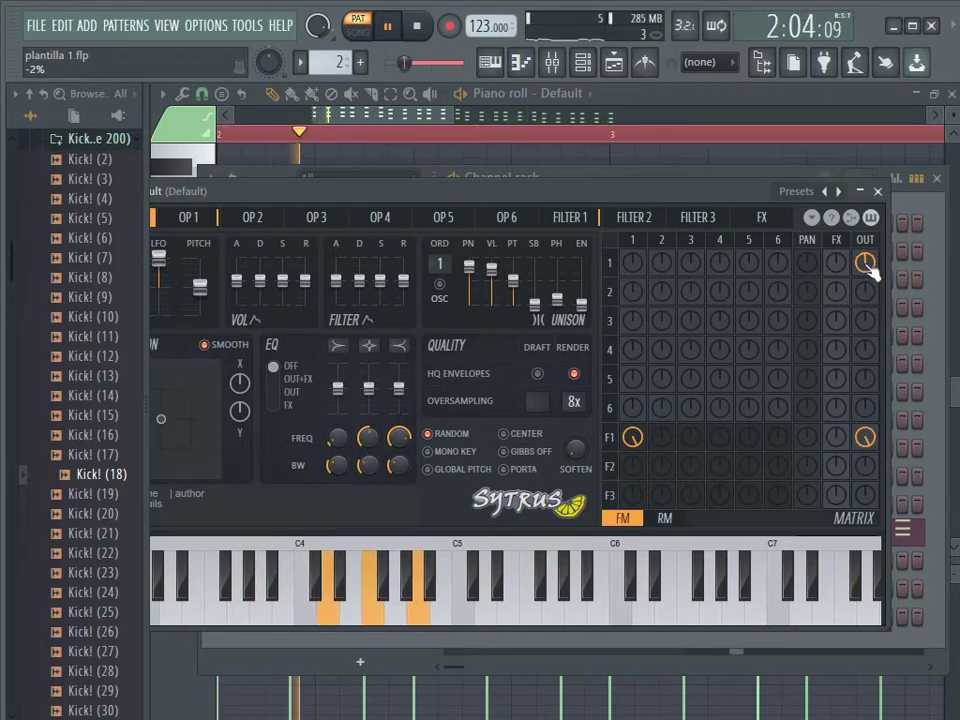
left_click_drag(866, 264, 872, 272)
mouse_move(836, 437)
left_mouse_down()
mouse_move(836, 424)
mouse_move(836, 445)
left_mouse_up()
- Lower the cutoff and raise the resonance of filter 1
left_click(570, 217)
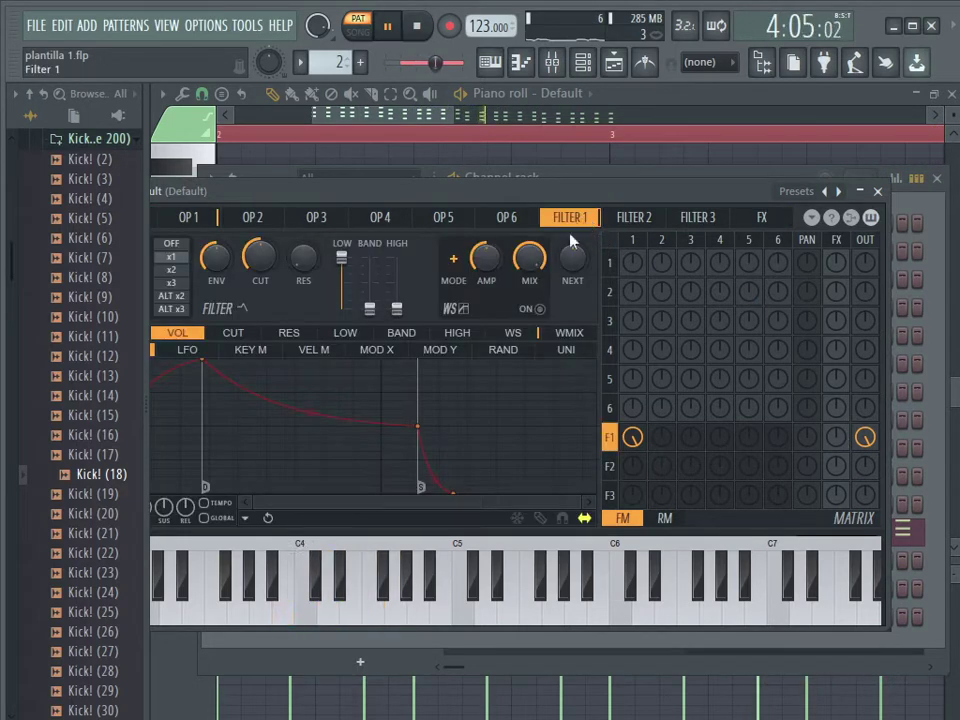
left_click_drag(442, 189, 596, 197)
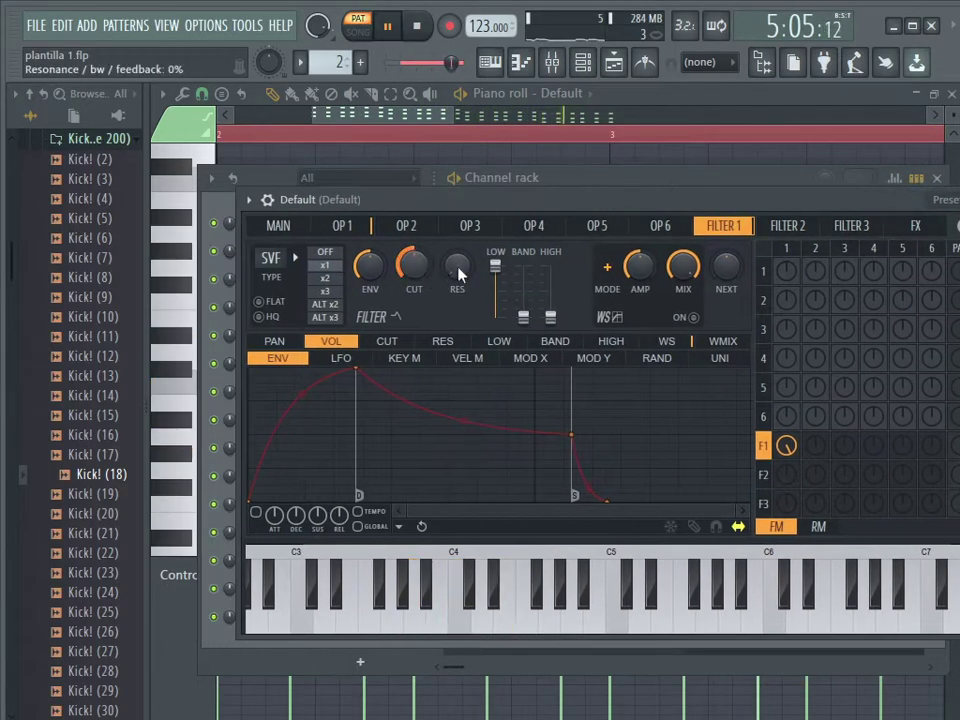
left_click_drag(456, 265, 413, 274)
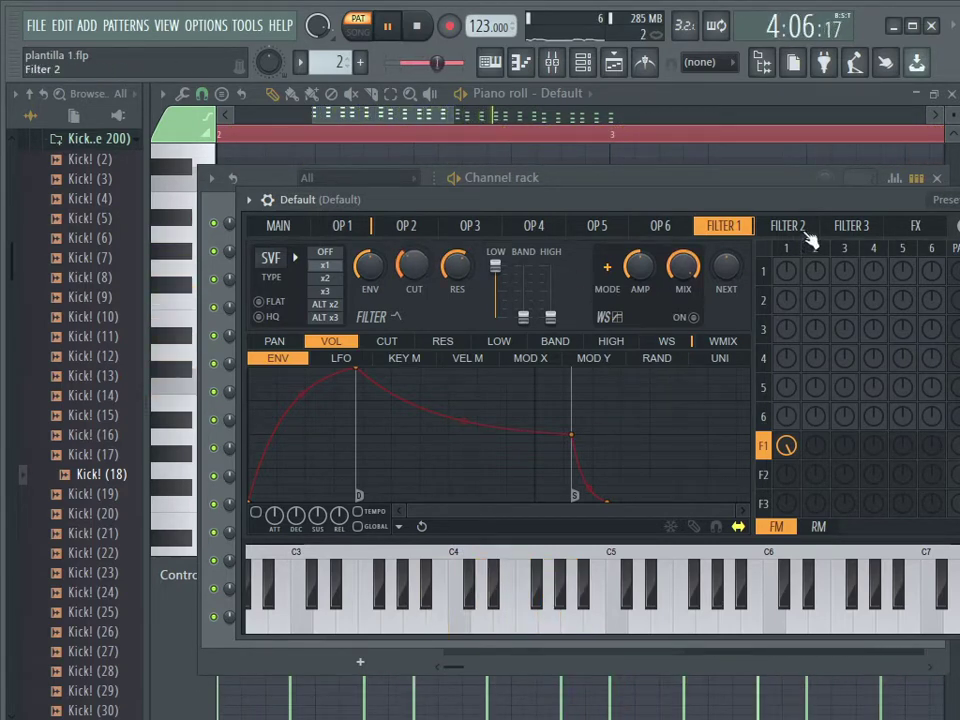
- Send filter 1 to the effects with chorus order 0 and reverb on, and listen to the result in song mode
left_click_drag(808, 202, 599, 202)
left_click(702, 224)
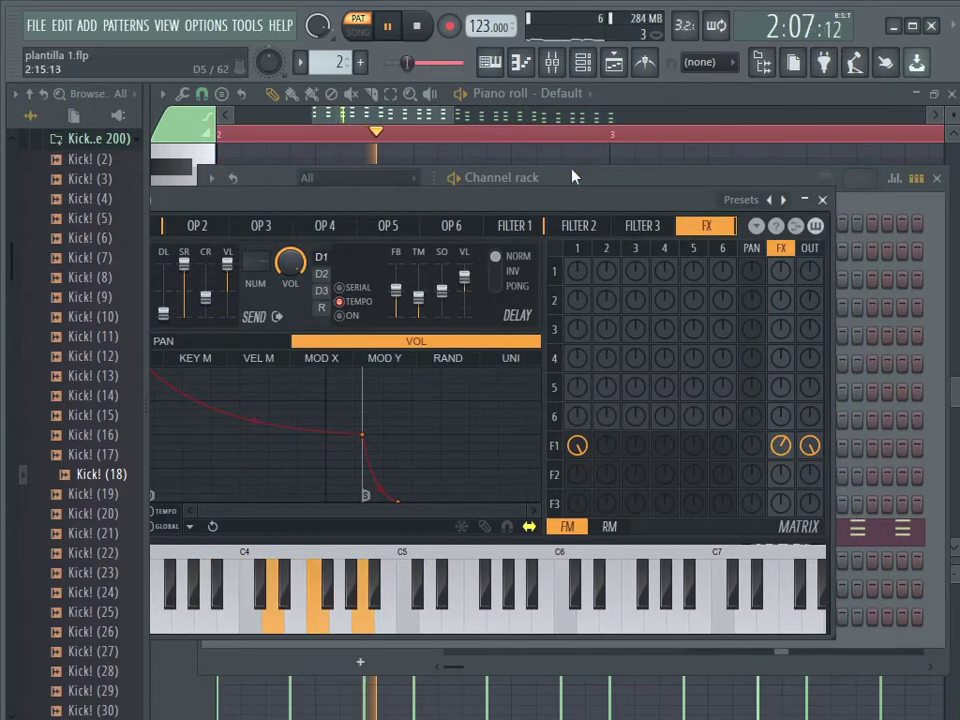
left_click_drag(573, 202, 740, 209)
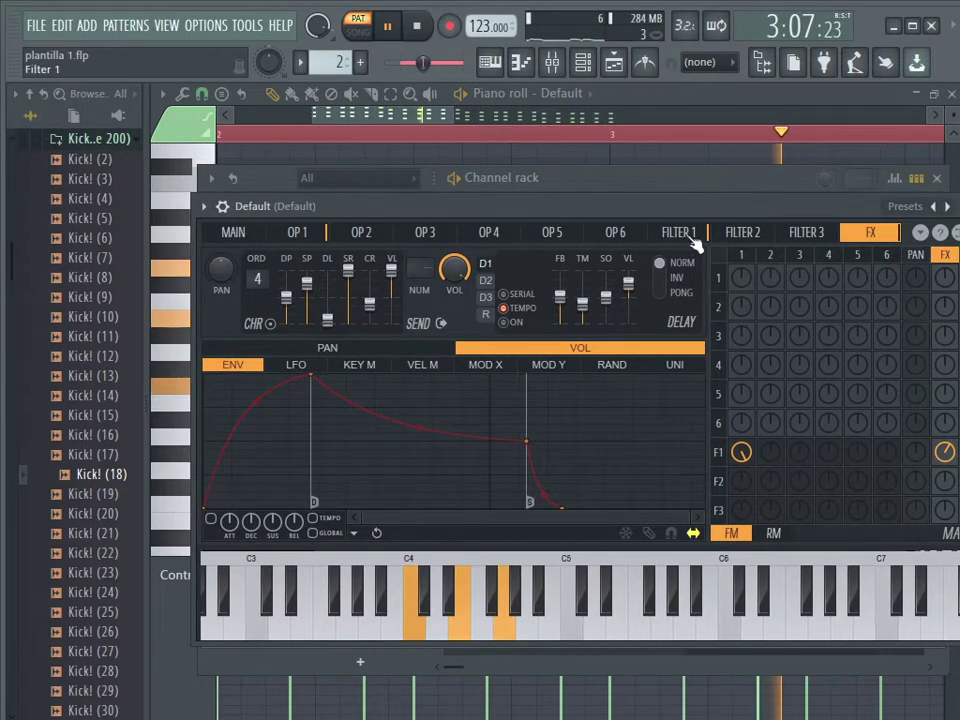
left_click(488, 315)
left_click(505, 323)
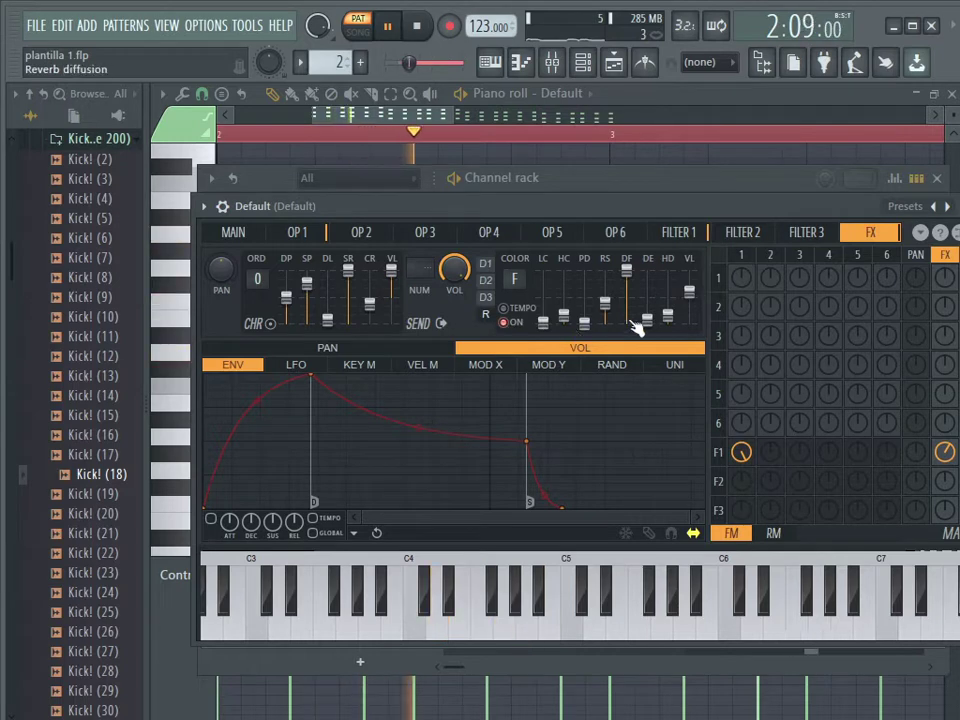
mouse_move(941, 456)
left_mouse_down()
mouse_move(945, 448)
mouse_move(947, 465)
left_mouse_up()
left_click(356, 30)
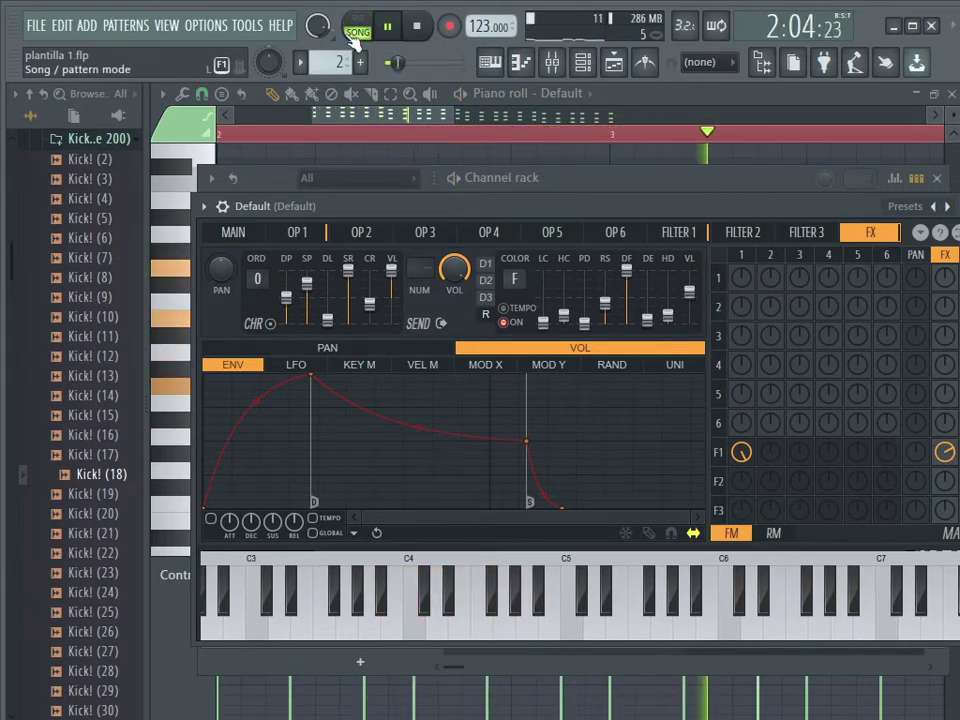
left_click(416, 26)
- Assign the Ample Guitar M II Lite channel to mixer track 4 and lower that track's fader to 72% during playback
left_click(590, 62)
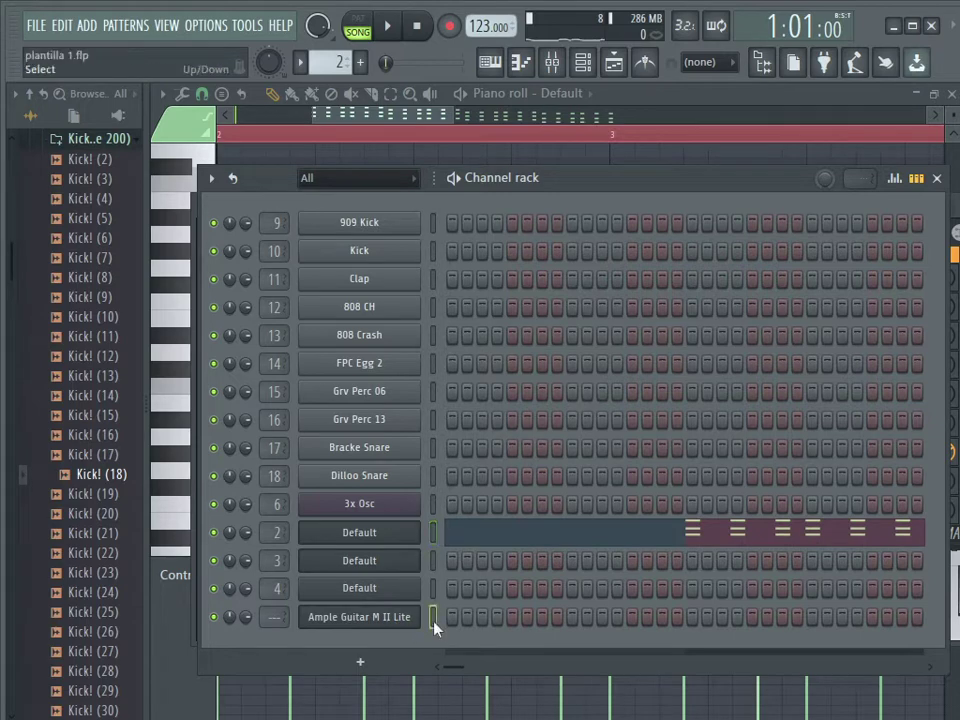
left_click(551, 62)
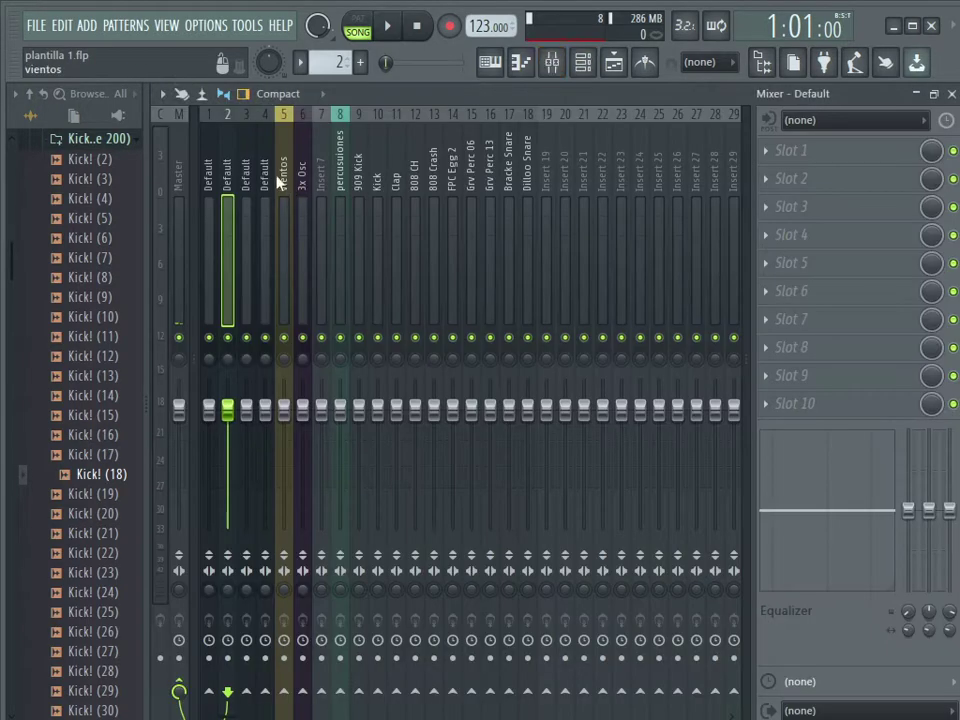
left_click(267, 172)
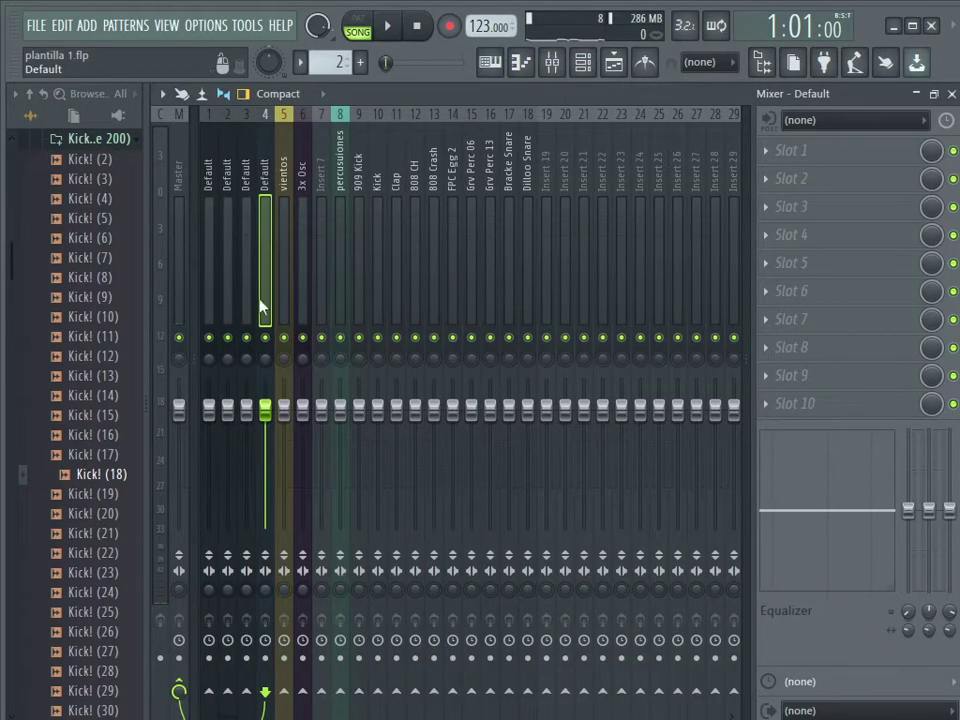
key("space")
left_click_drag(265, 409, 265, 441)
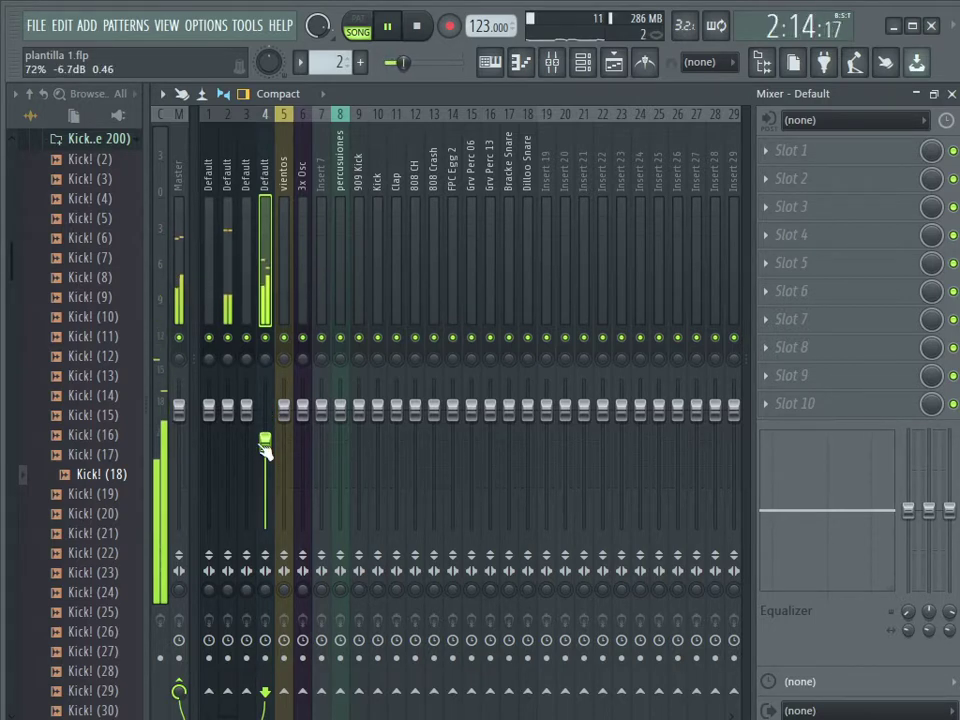
key("space")
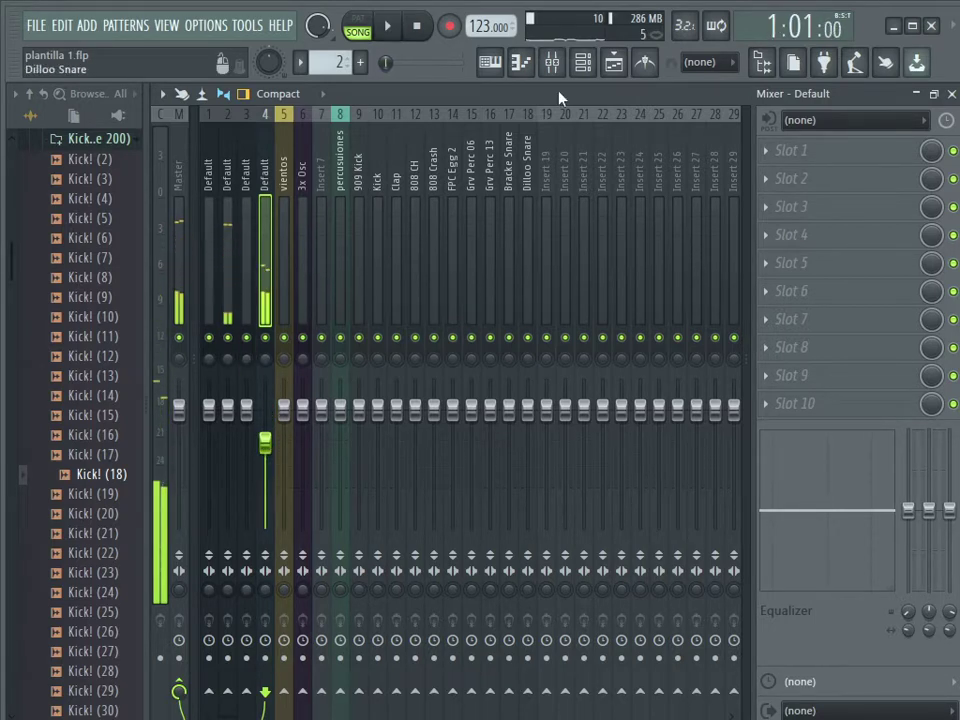
- Return to the playlist and save the project on the desktop under the new name beat pack basico 22
left_click(614, 64)
left_click(36, 25)
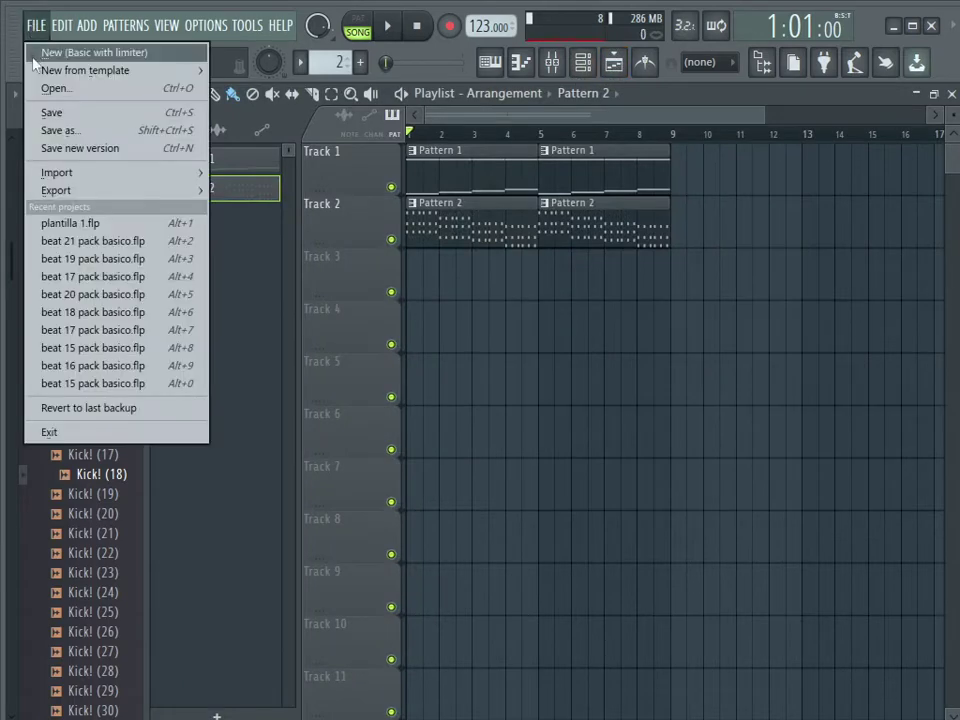
left_click(64, 130)
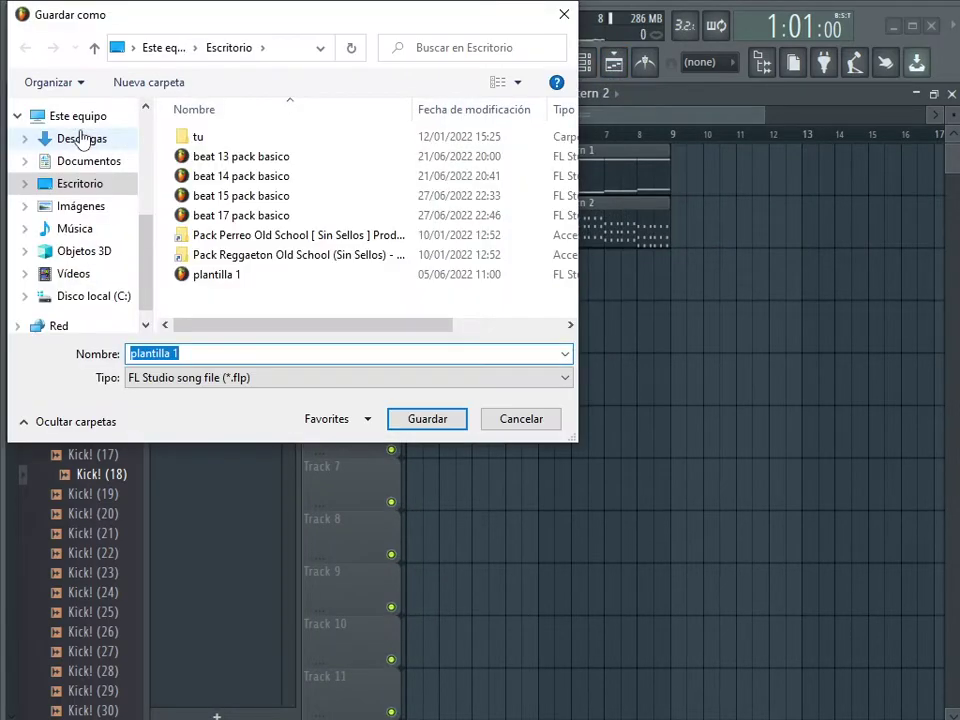
type("beat pack basico 22")
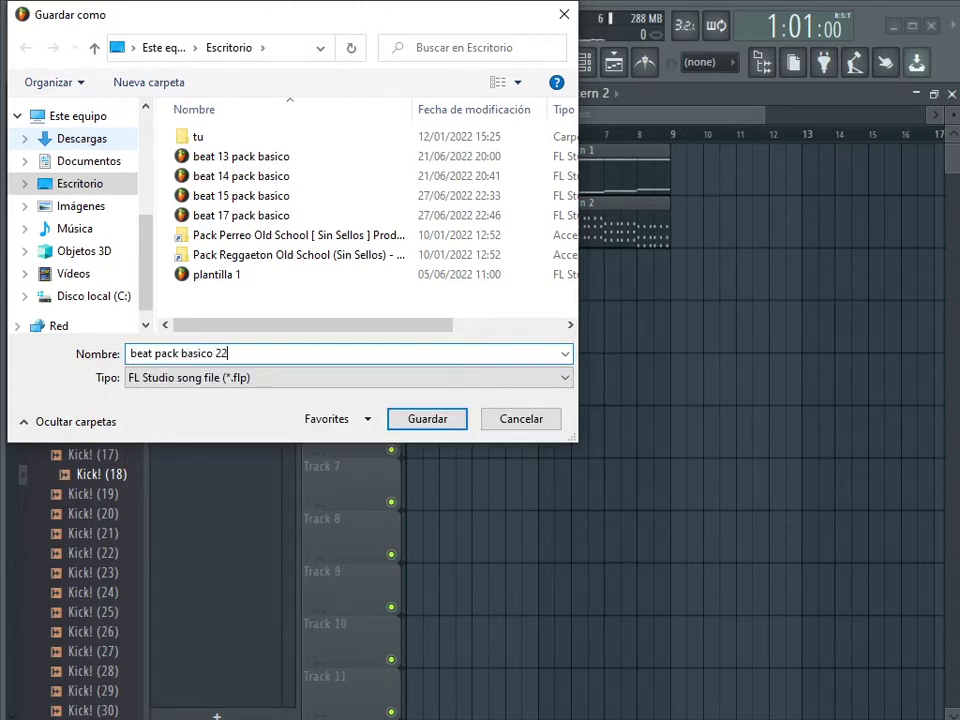
key("Return")
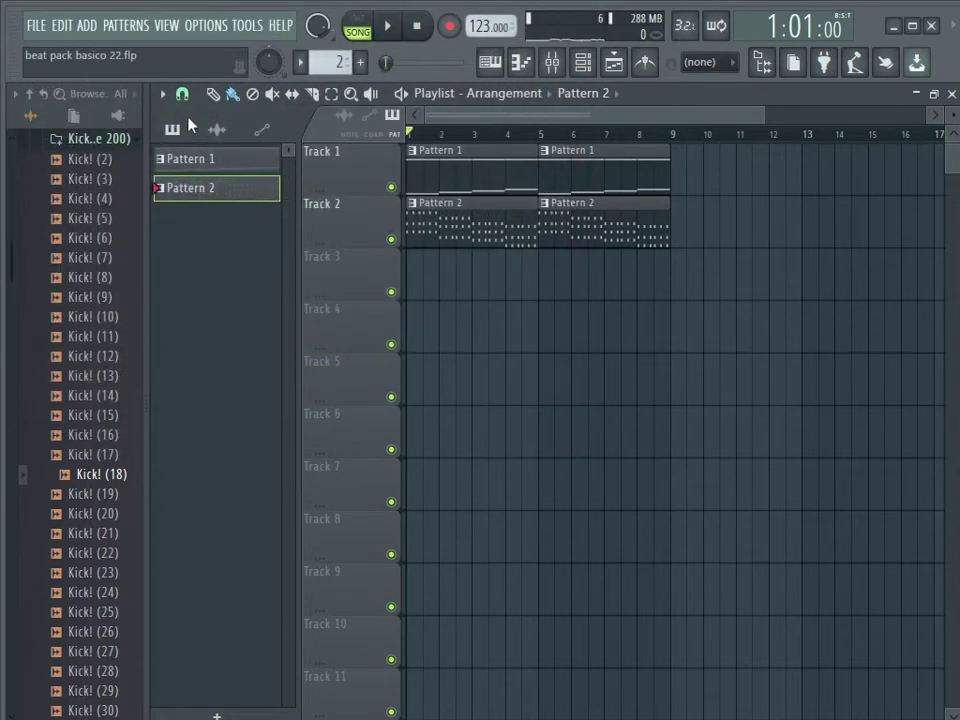
- Create Pattern 3 and open the Sytrus instrument of the Default channel assigned to mixer track 3
left_click(582, 62)
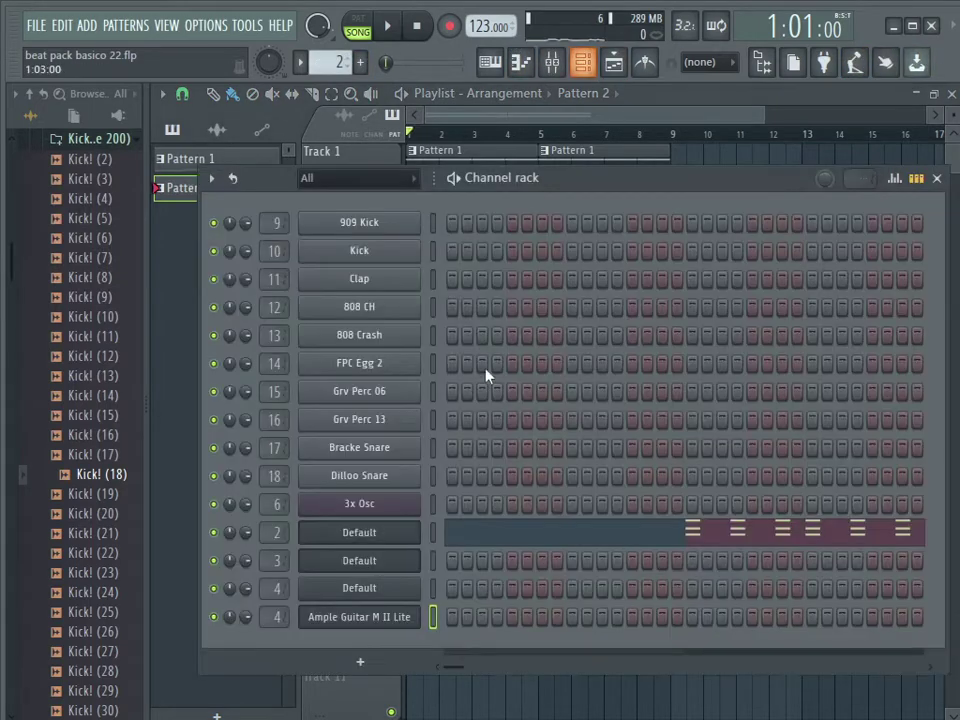
left_click(436, 566)
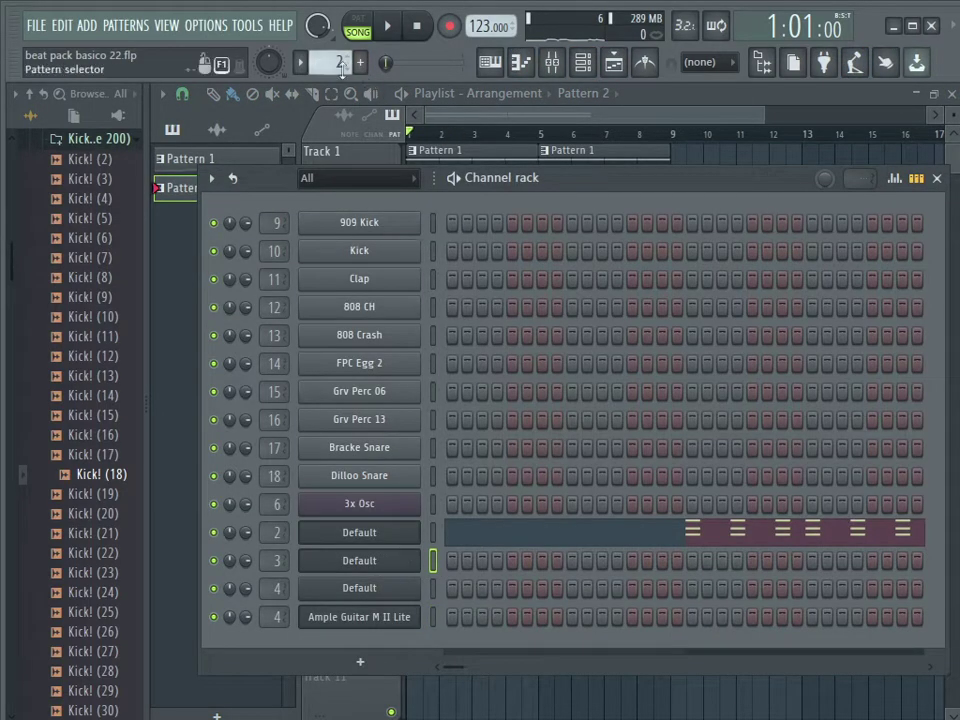
scroll(337, 62, "up", 1)
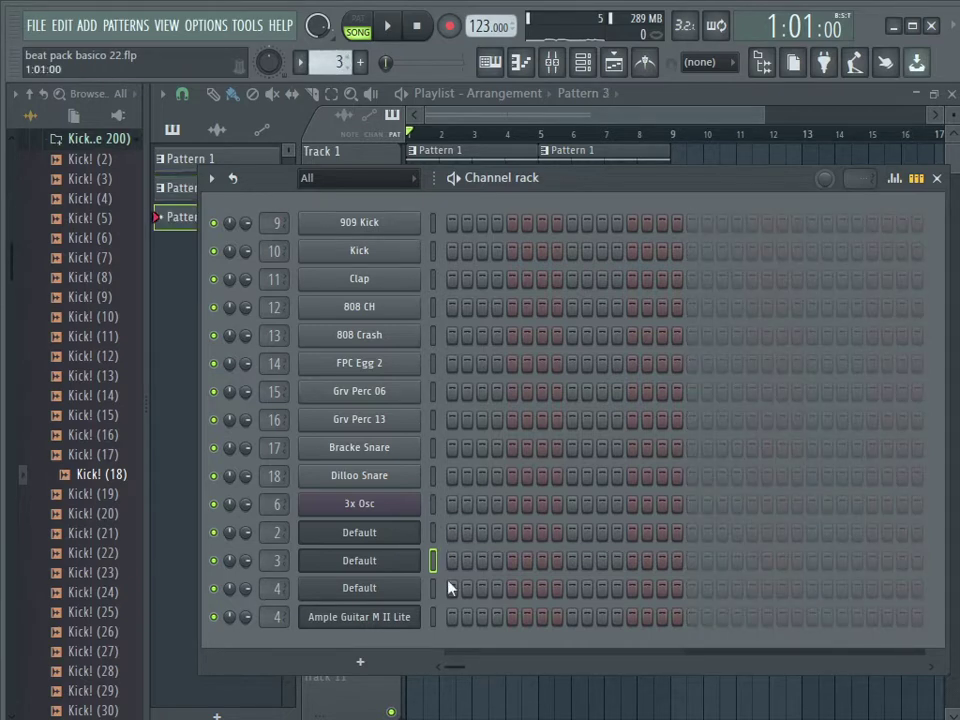
left_click(395, 567)
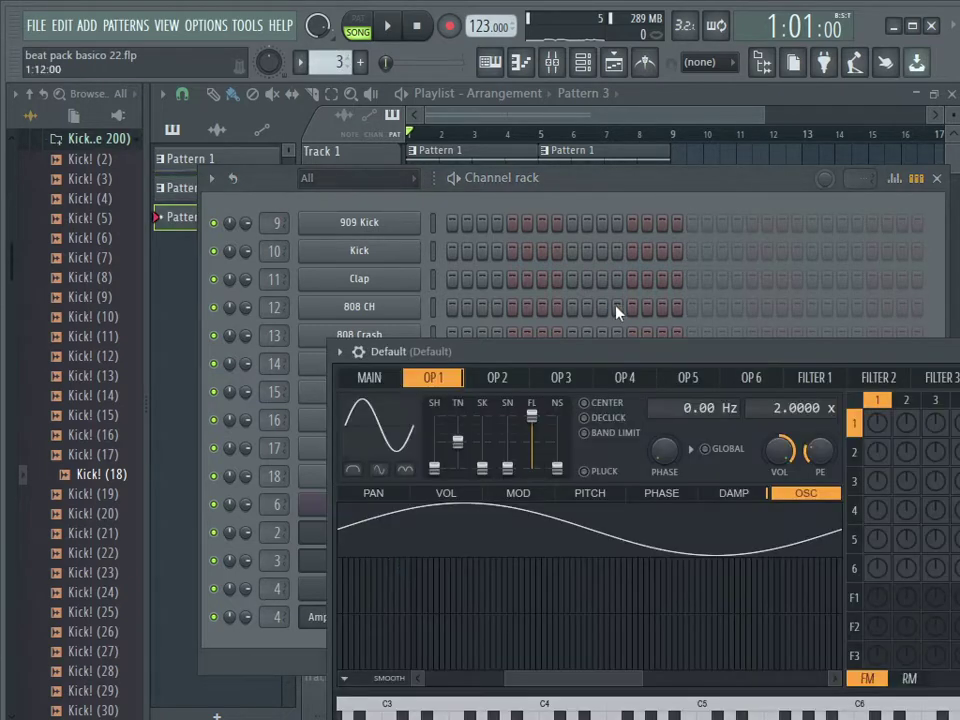
left_click_drag(628, 361, 528, 197)
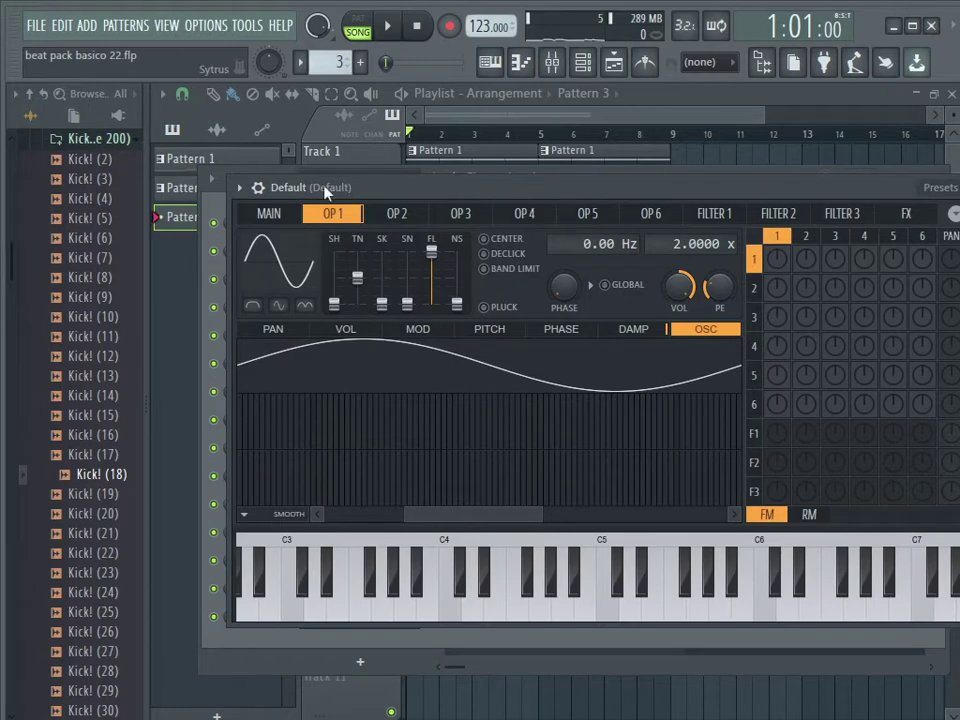
- Enable operator 1's volume envelope with a very short attack and a longer, more gradual release
left_click(275, 217)
left_click(319, 216)
left_click(346, 329)
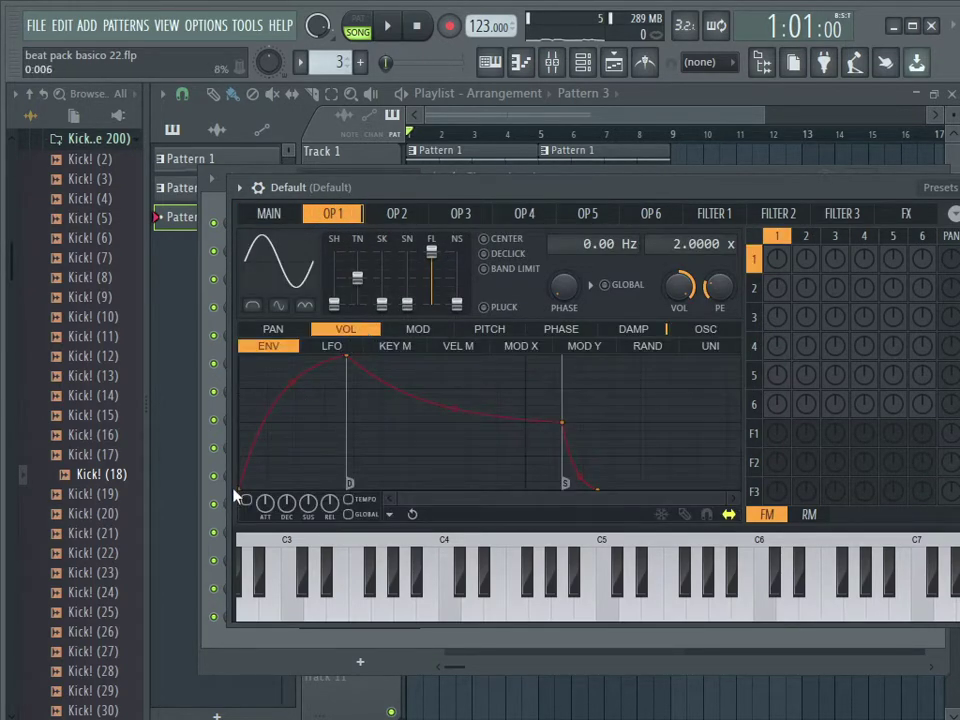
left_click_drag(350, 360, 252, 362)
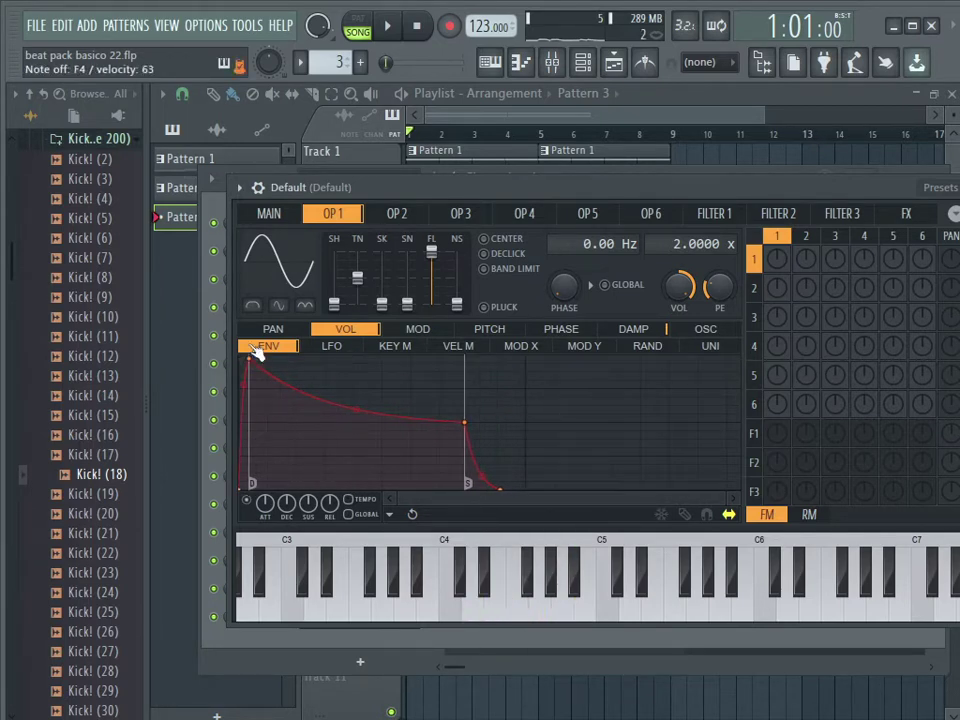
left_click_drag(516, 498, 566, 498)
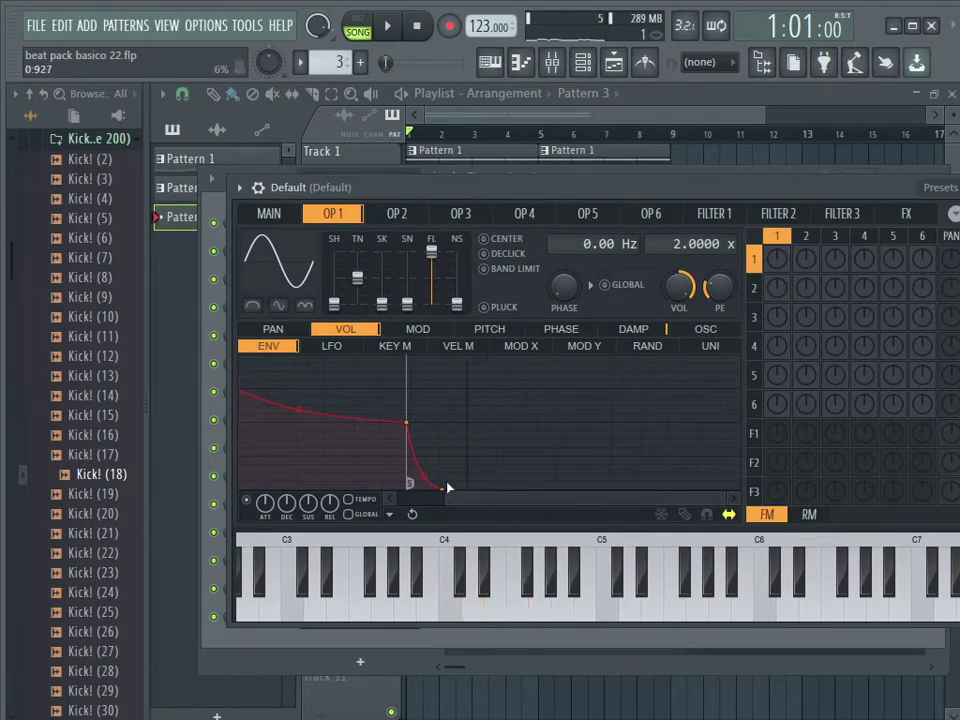
mouse_move(445, 488)
left_mouse_down()
mouse_move(505, 489)
mouse_move(445, 500)
left_mouse_up()
mouse_move(530, 480)
left_mouse_down()
mouse_move(514, 454)
mouse_move(515, 470)
left_mouse_up()
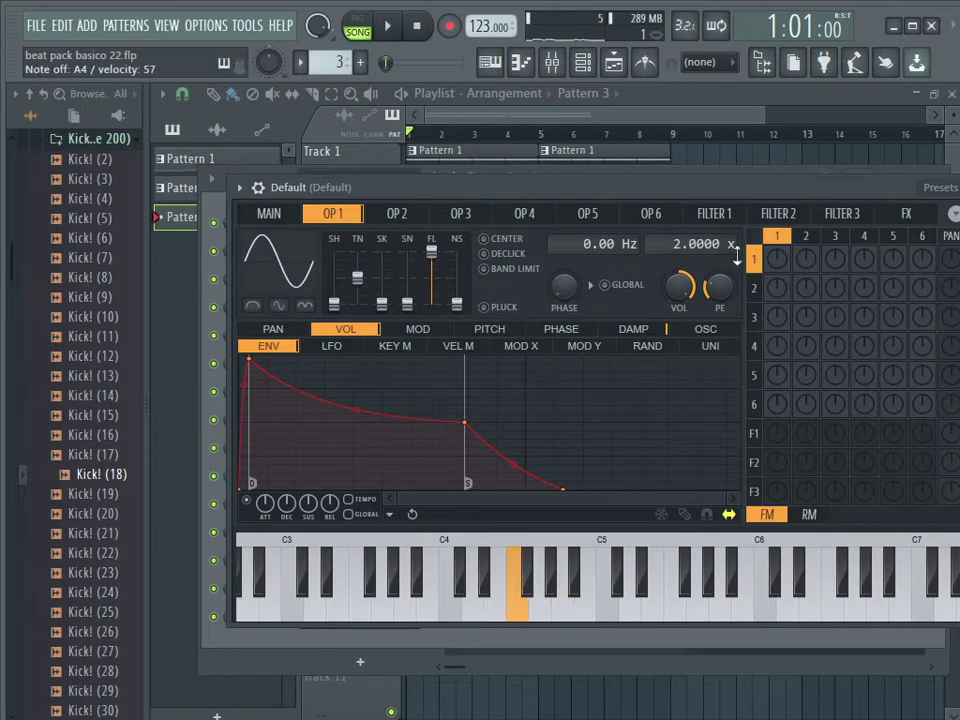
- Route operator 1 only through filter 1 to the output, and raise that filter's resonance, envelope amount and high-pass level
left_click_drag(802, 194, 780, 191)
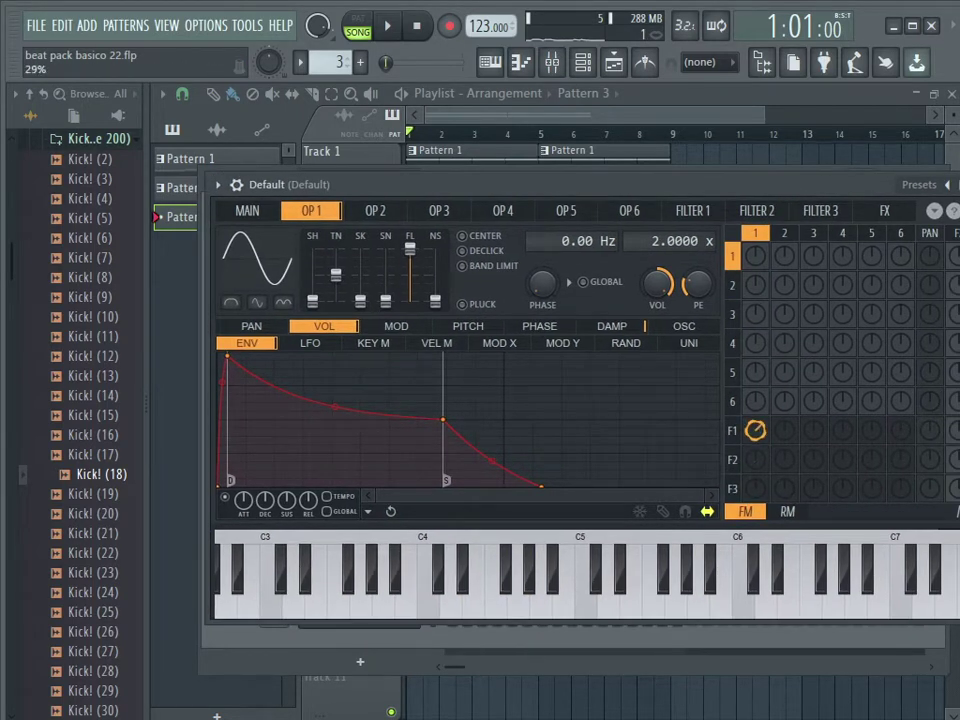
left_click_drag(799, 193, 736, 187)
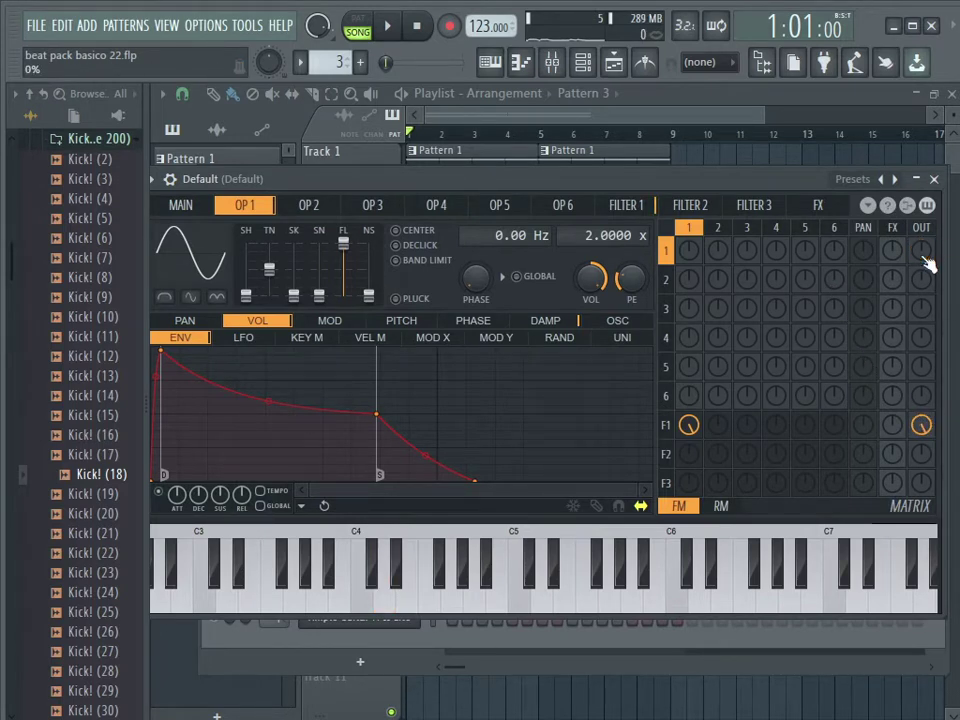
left_click(626, 205)
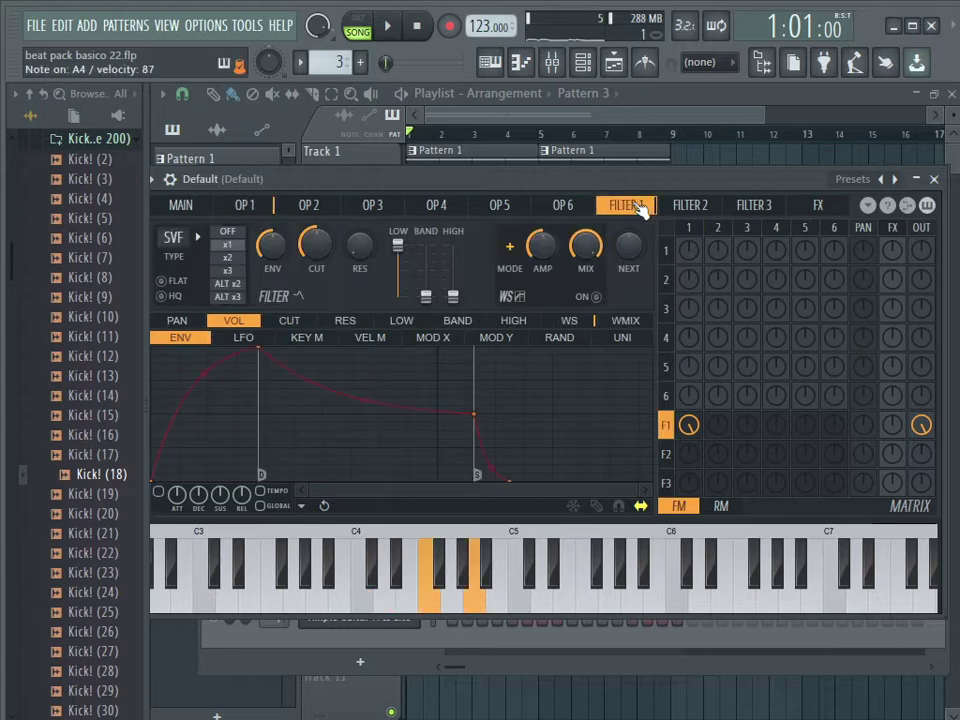
left_click_drag(359, 245, 359, 236)
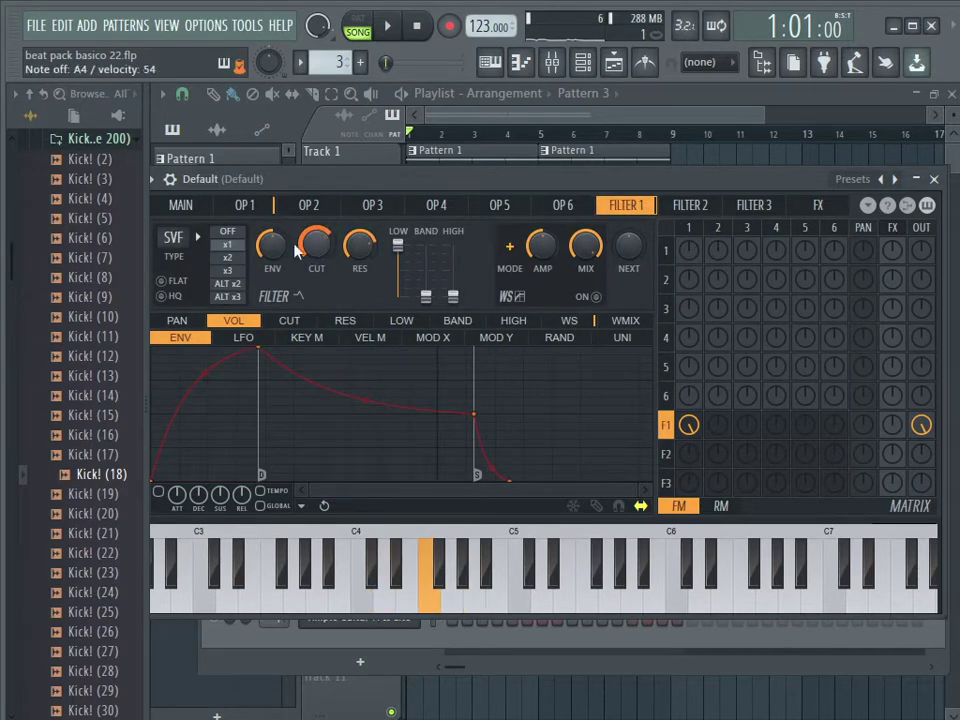
left_click_drag(265, 252, 268, 242)
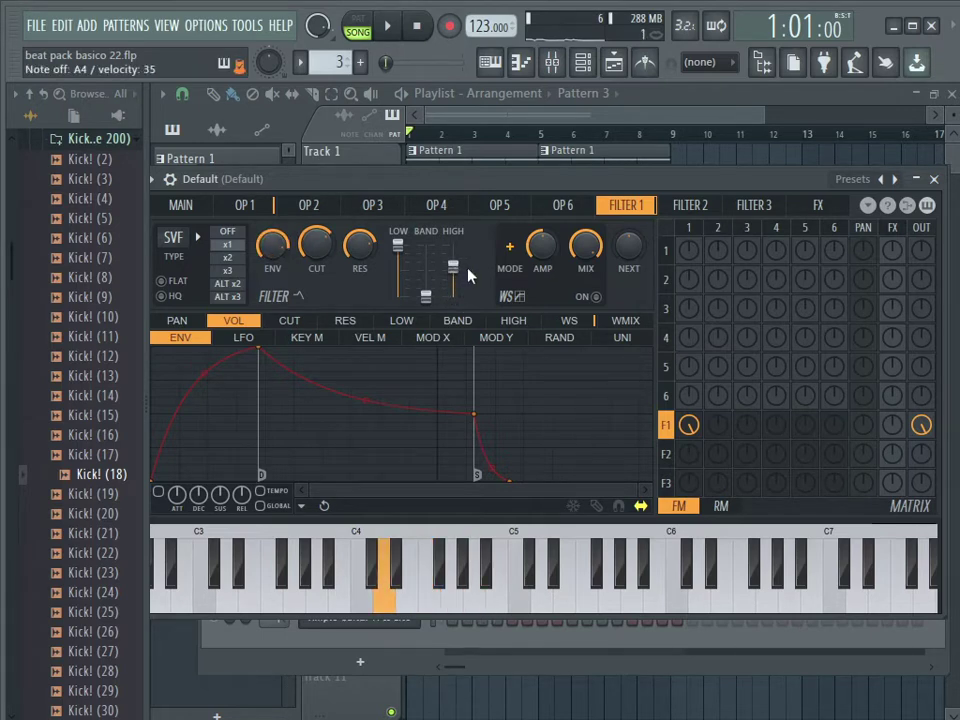
- Send filter 1 to the effects and enable the ping-pong delay and the reverb in Sytrus
left_click(819, 206)
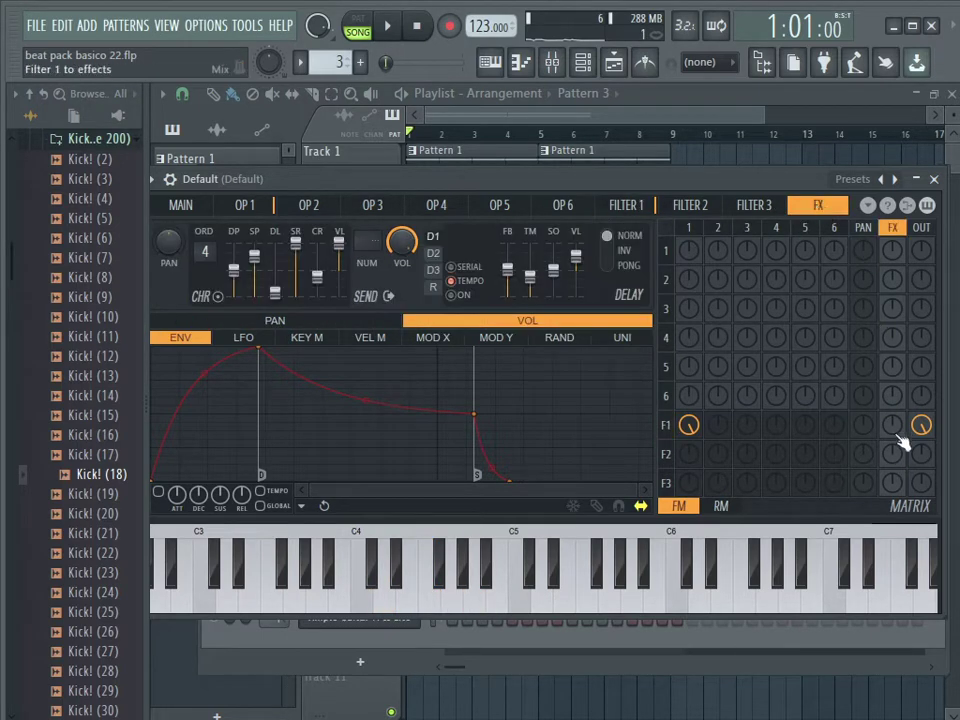
left_click(615, 267)
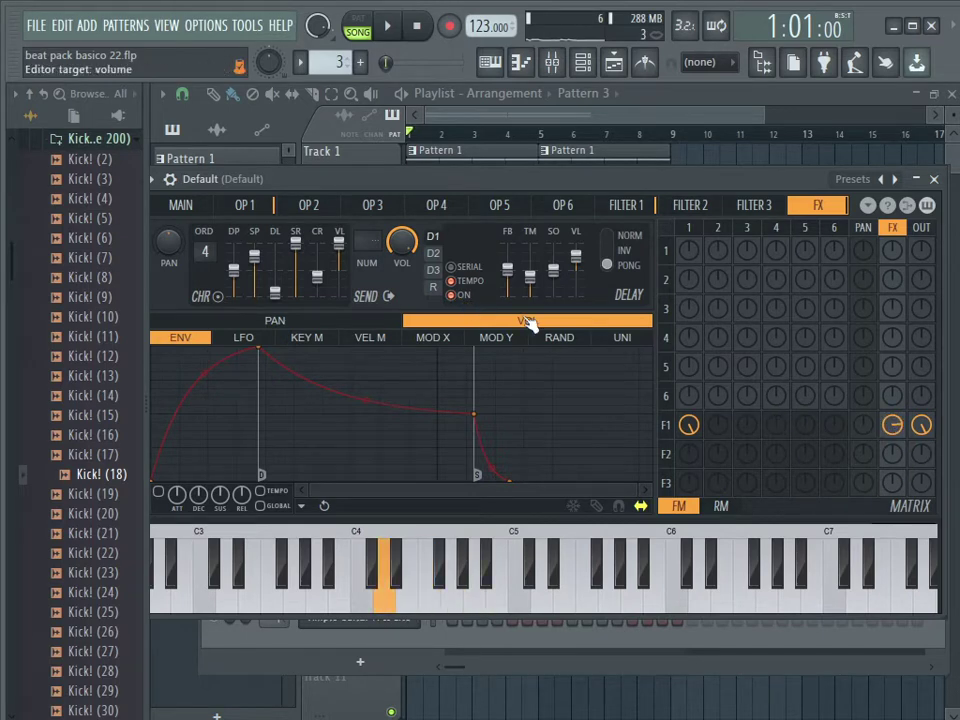
left_click(434, 287)
left_click(451, 295)
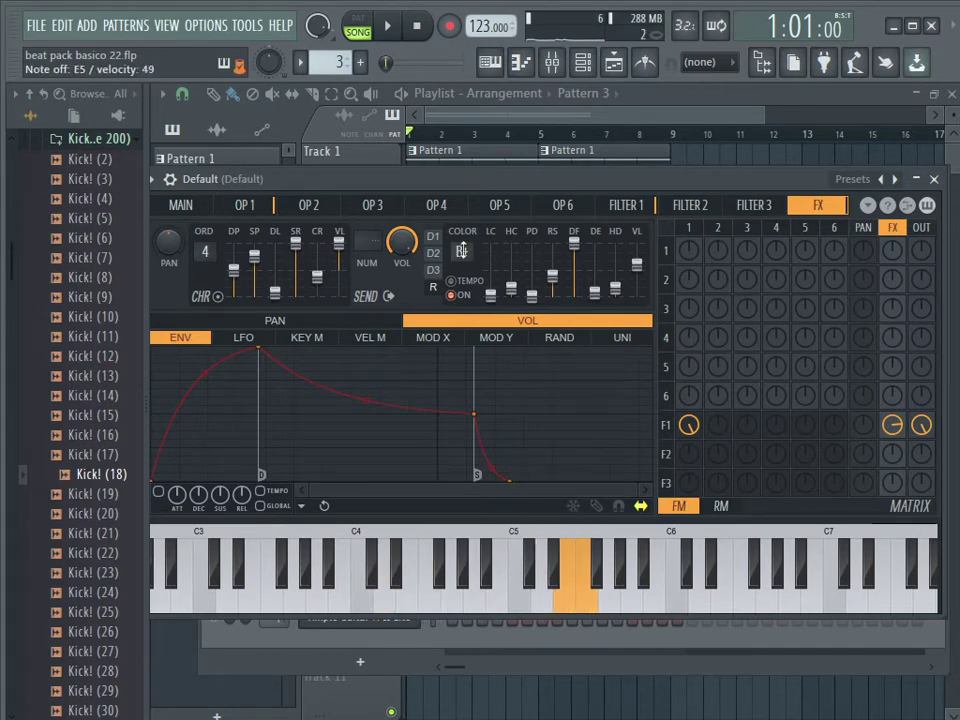
- Make the Default channel on mixer track 3 monophonic with portamento and adjust its slide time
left_click_drag(474, 183, 587, 175)
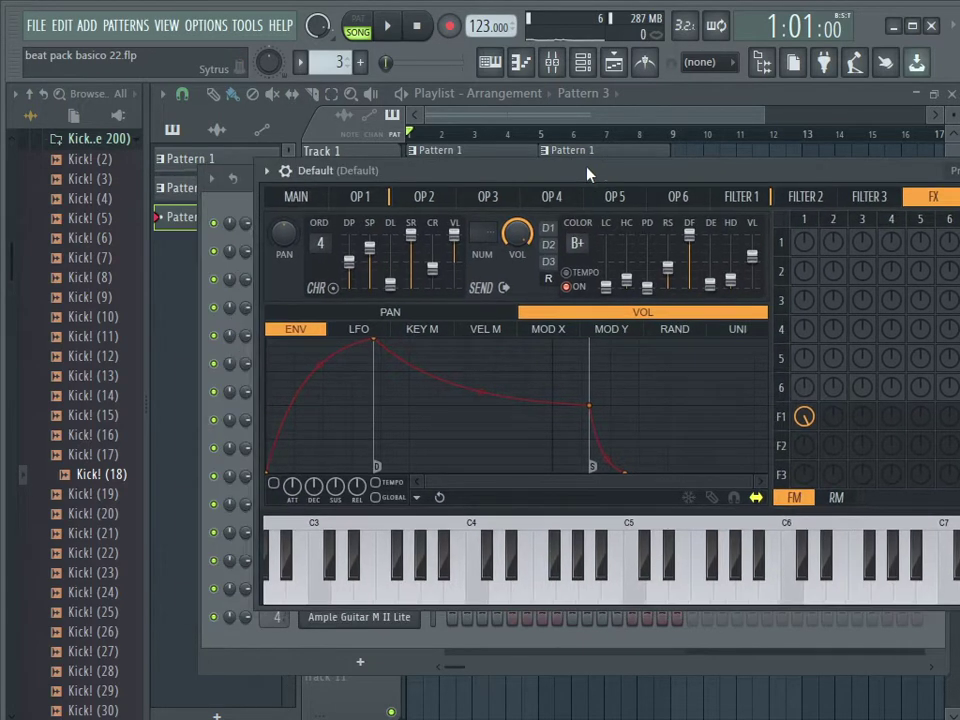
left_click(283, 171)
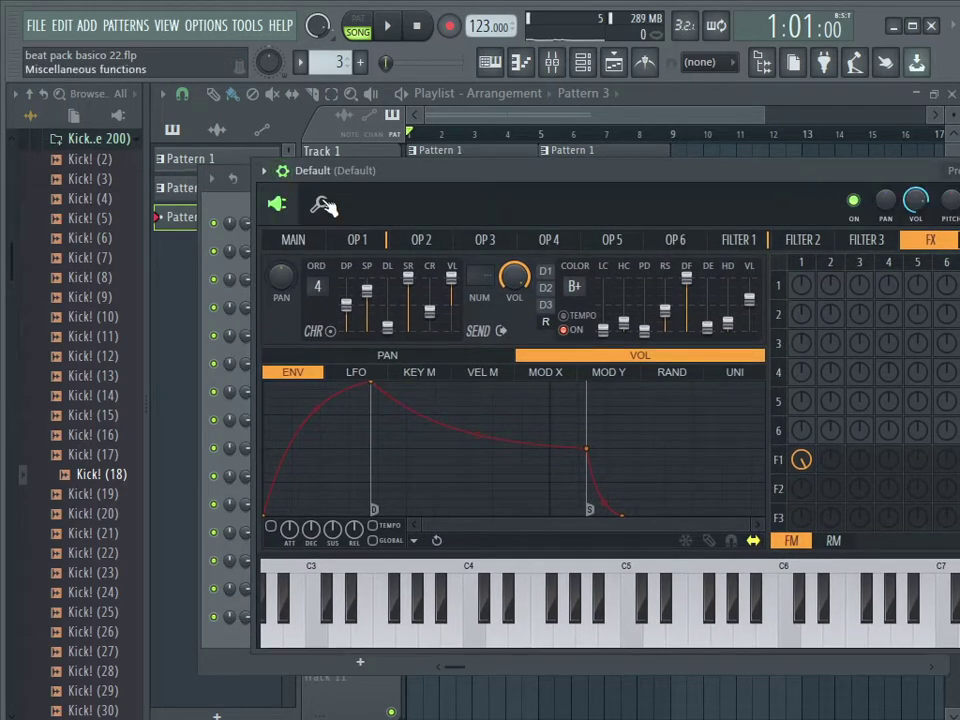
left_click(322, 205)
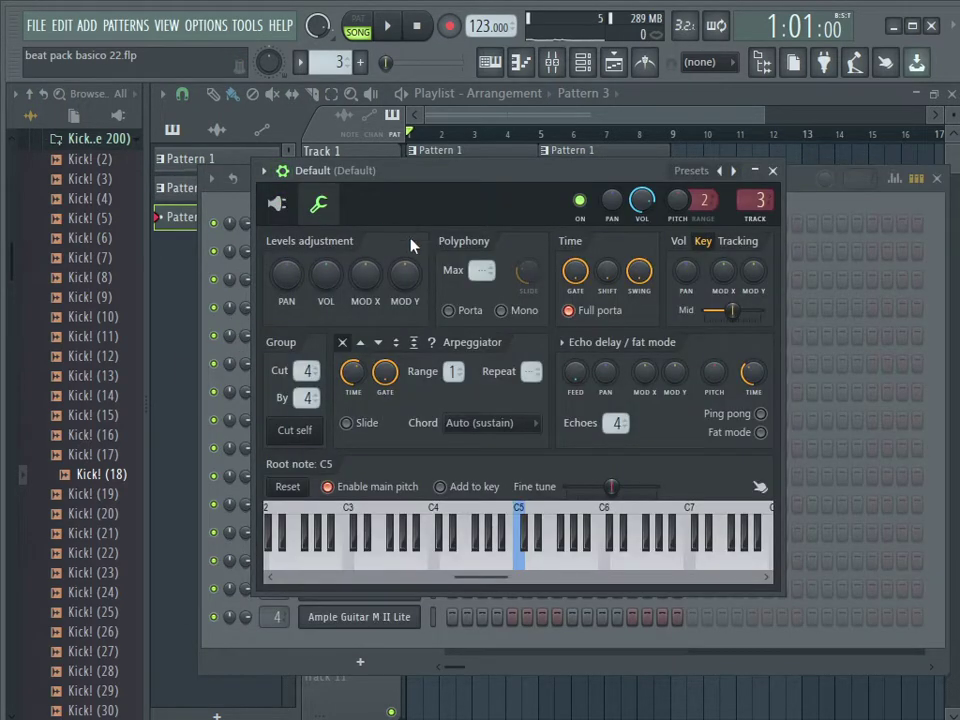
left_click(514, 312)
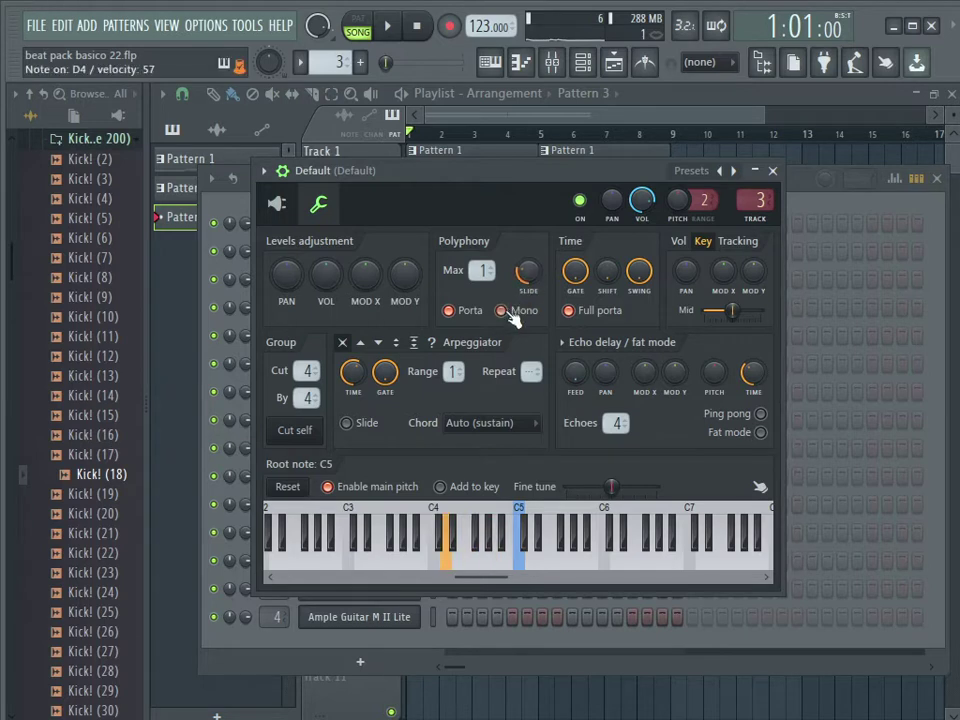
left_click_drag(537, 284, 537, 268)
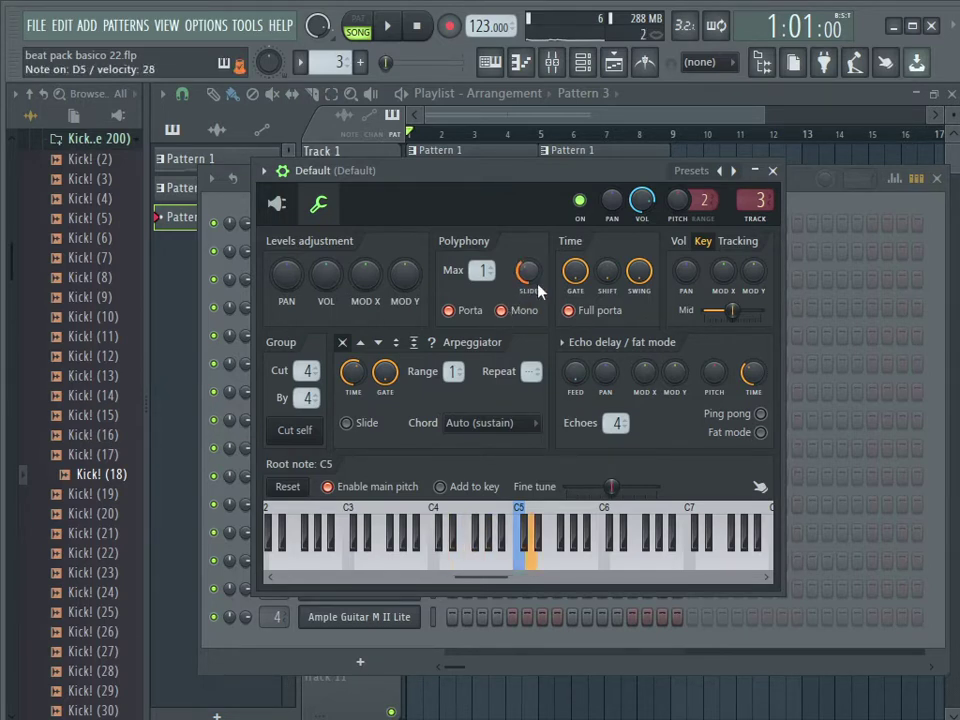
left_click(772, 171)
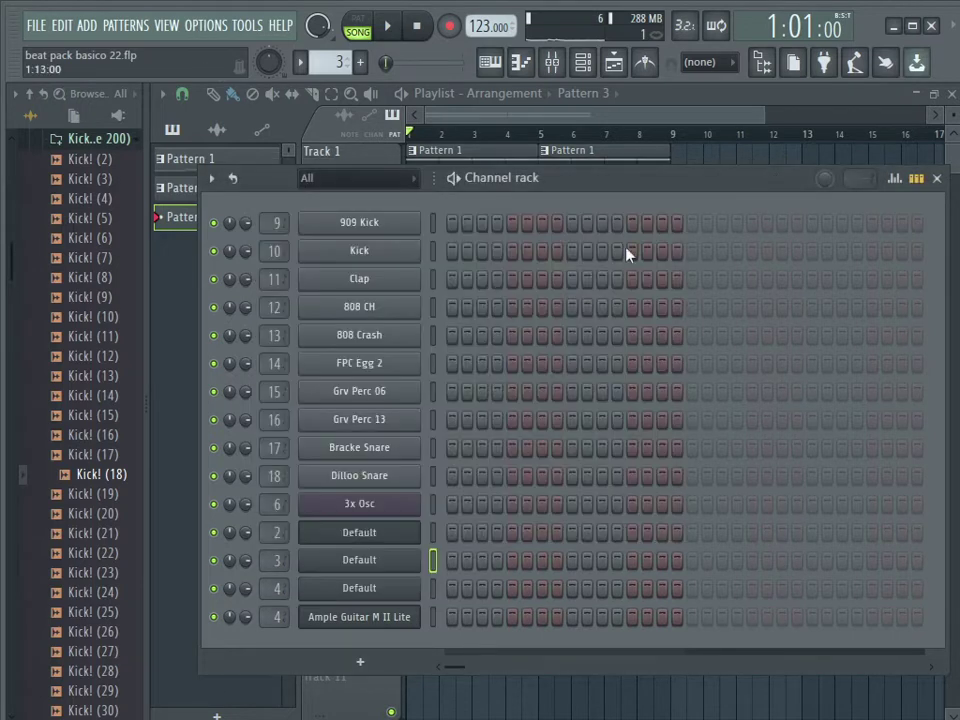
- Enable operator 1's panning LFO in the same Sytrus with no delay, a longer decay and a slow speed
left_click(397, 577)
left_click(276, 205)
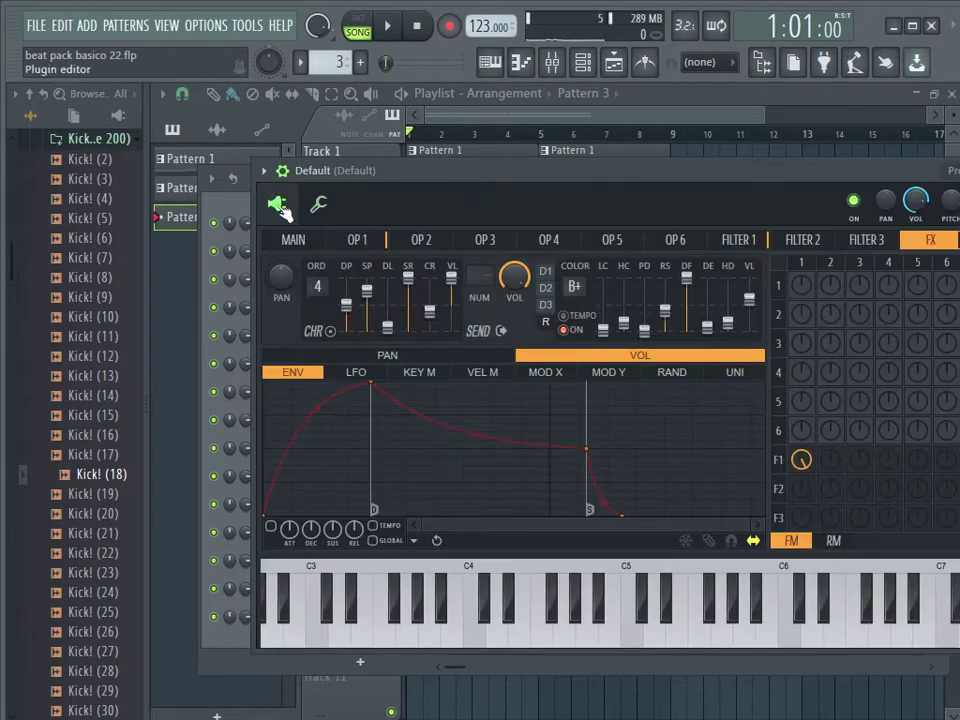
left_click(370, 241)
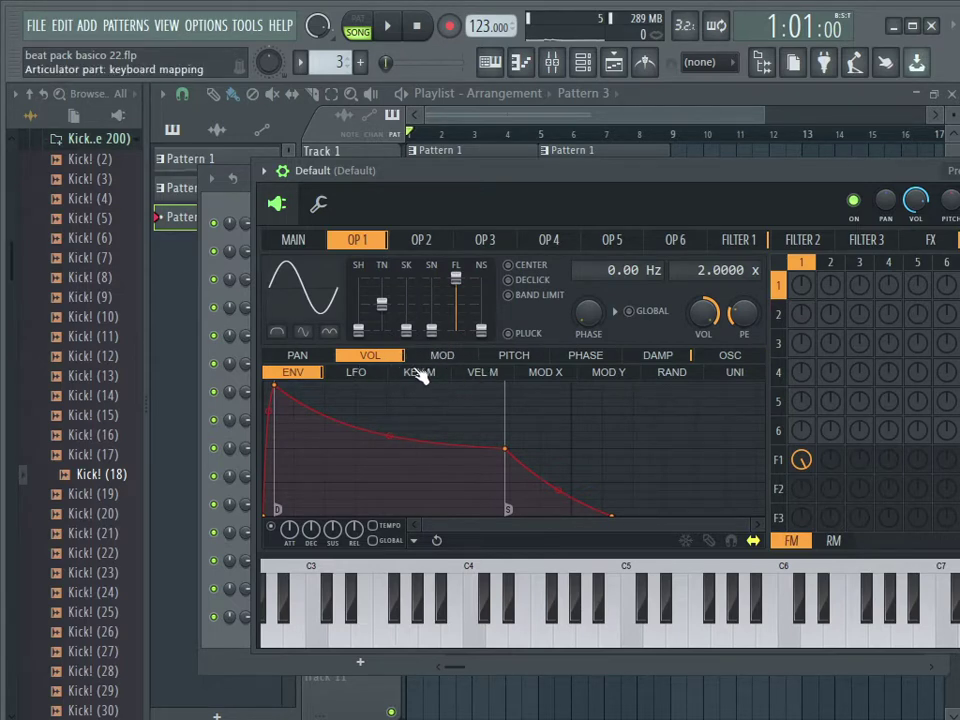
left_click(325, 357)
left_click(357, 373)
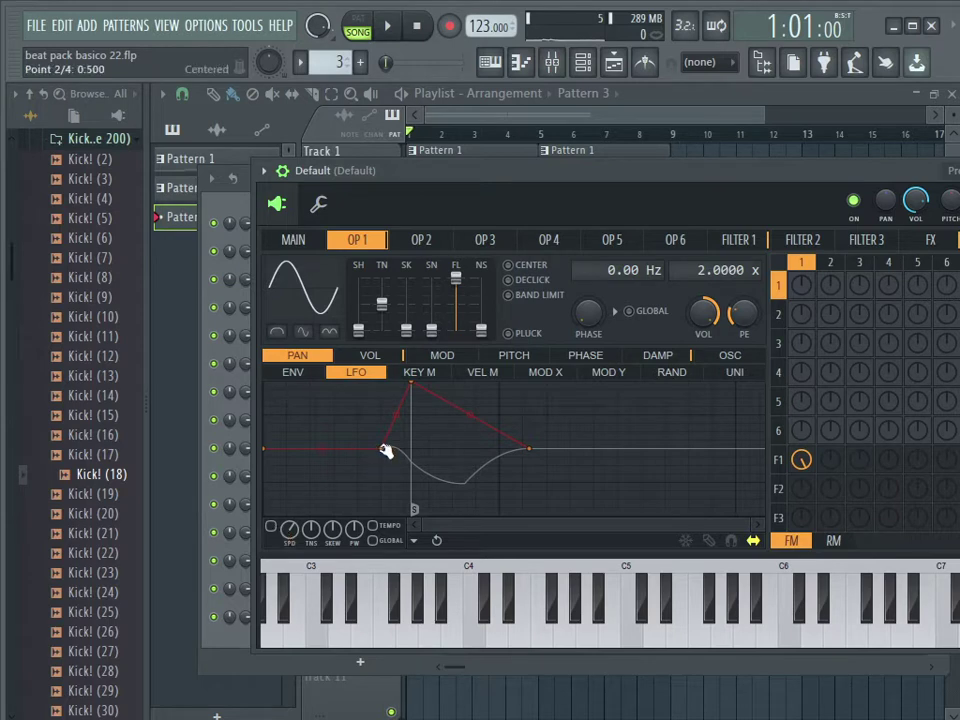
left_click_drag(386, 451, 264, 448)
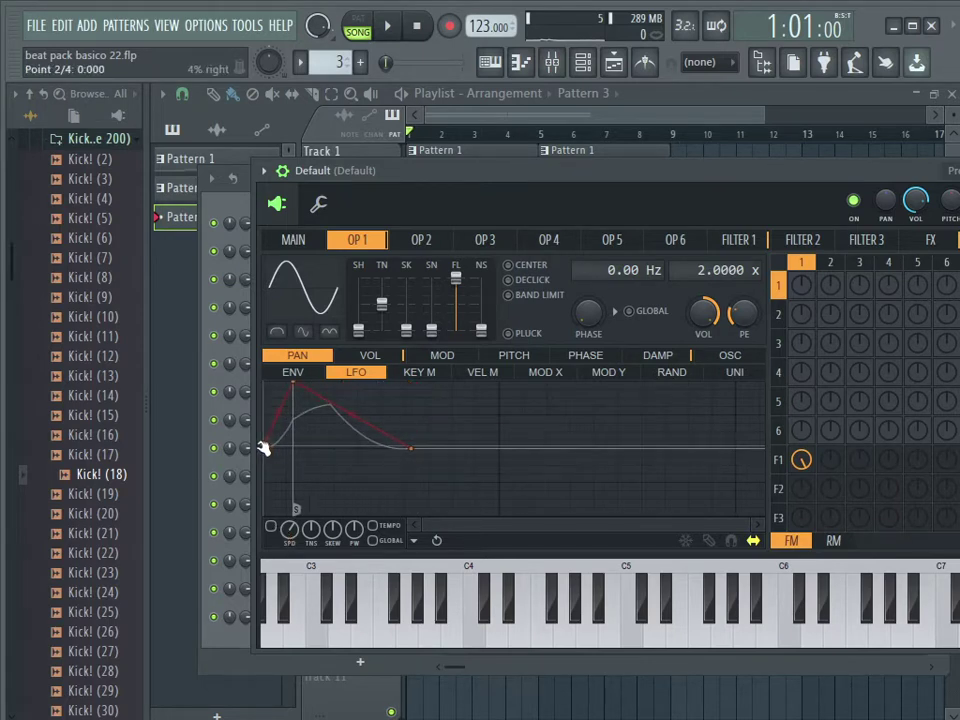
left_click_drag(416, 450, 501, 452)
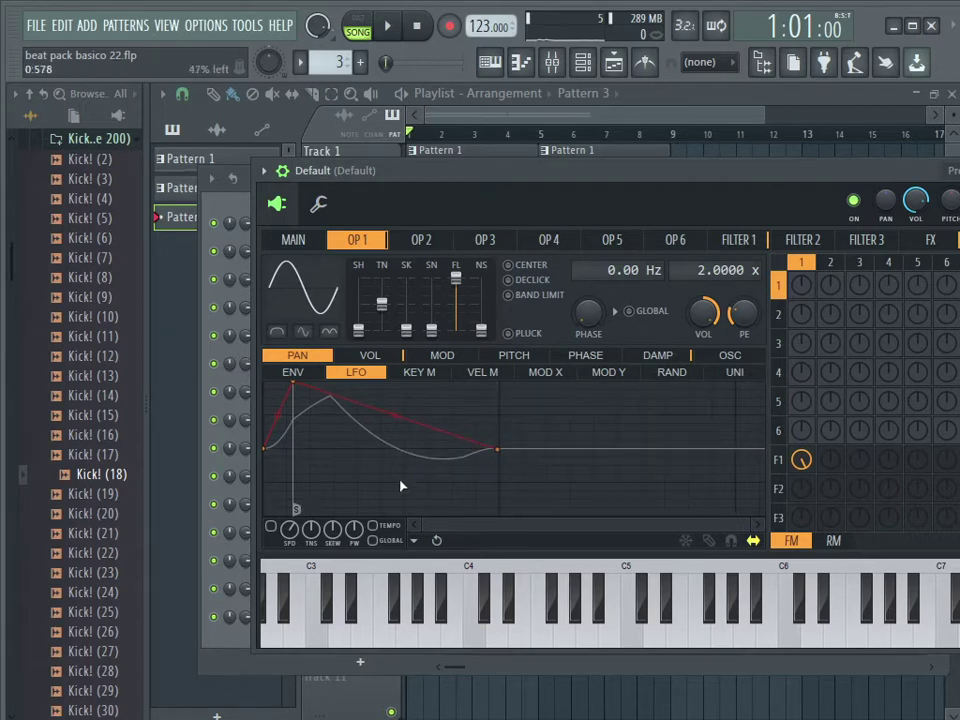
left_click(271, 527)
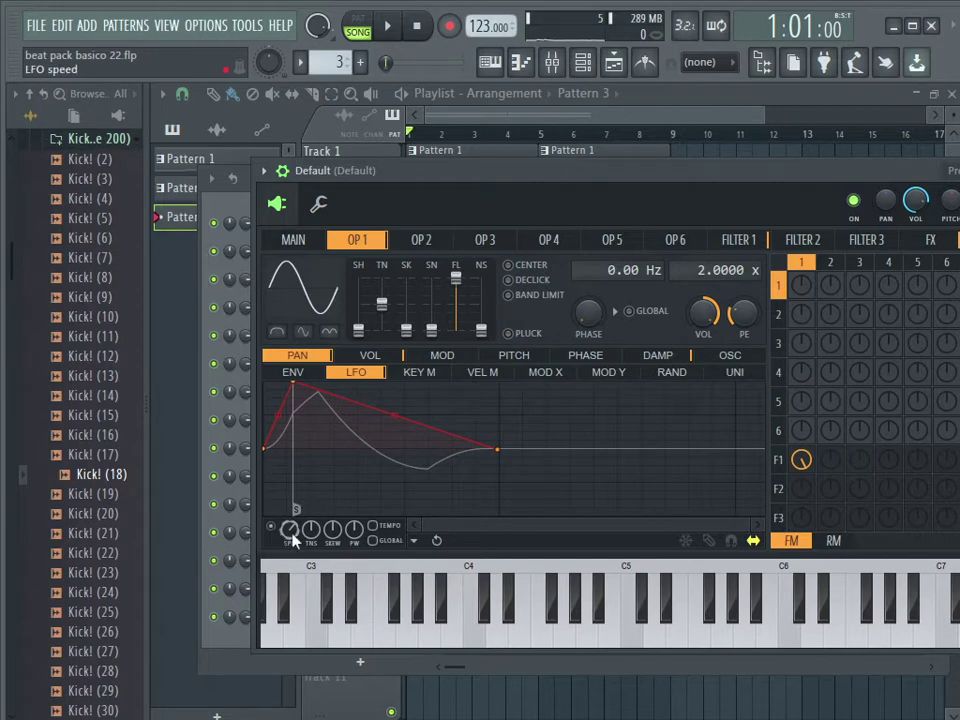
left_click_drag(292, 533, 292, 519)
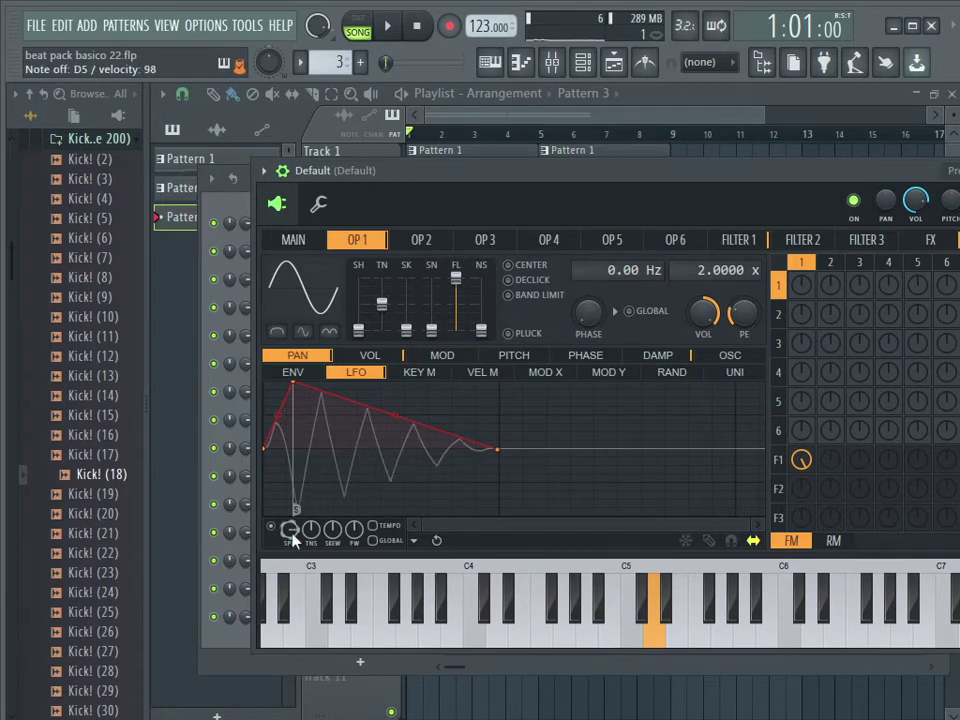
left_click_drag(290, 531, 290, 560)
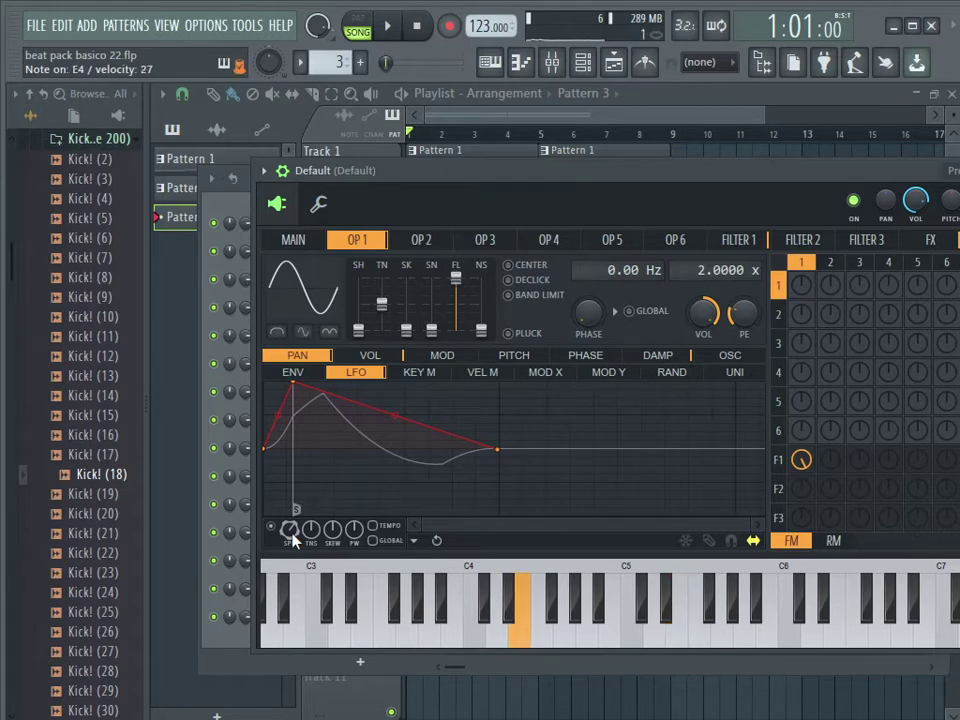
- Place Pattern 3 at bar 4 of Track 3 and record a played melody into it up to bar 9 with the metronome on
left_click(524, 87)
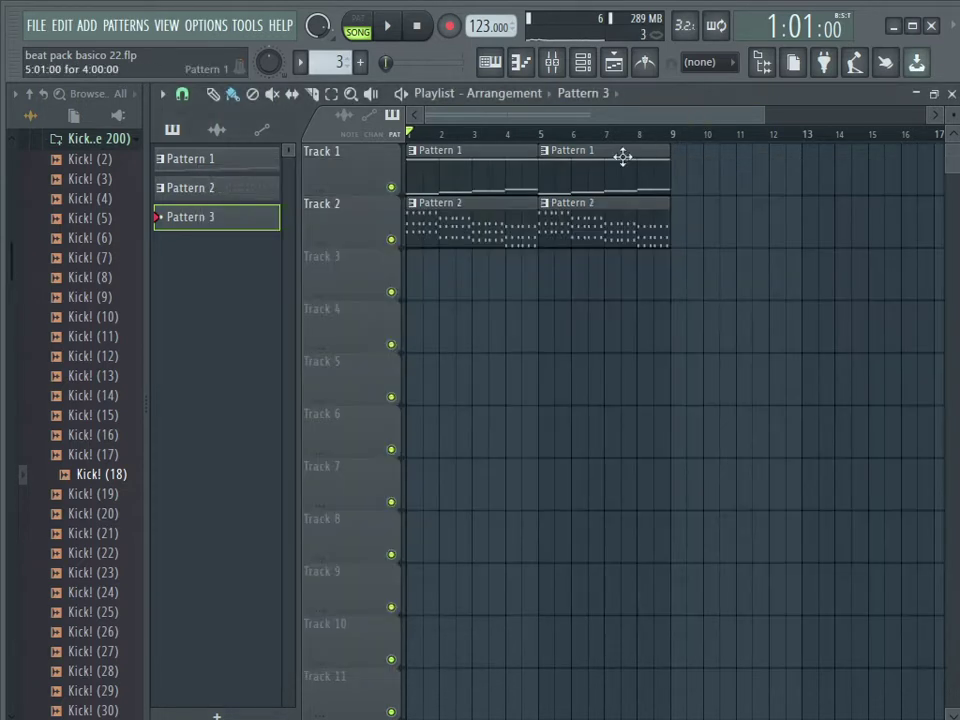
left_click(505, 266)
left_click(507, 134)
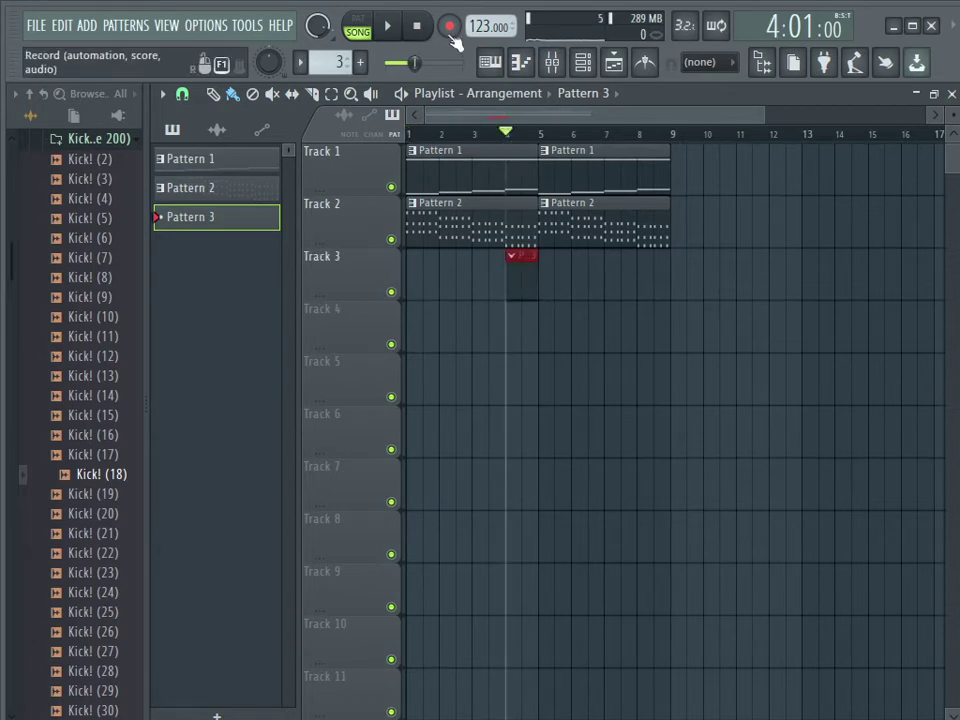
left_click(645, 62)
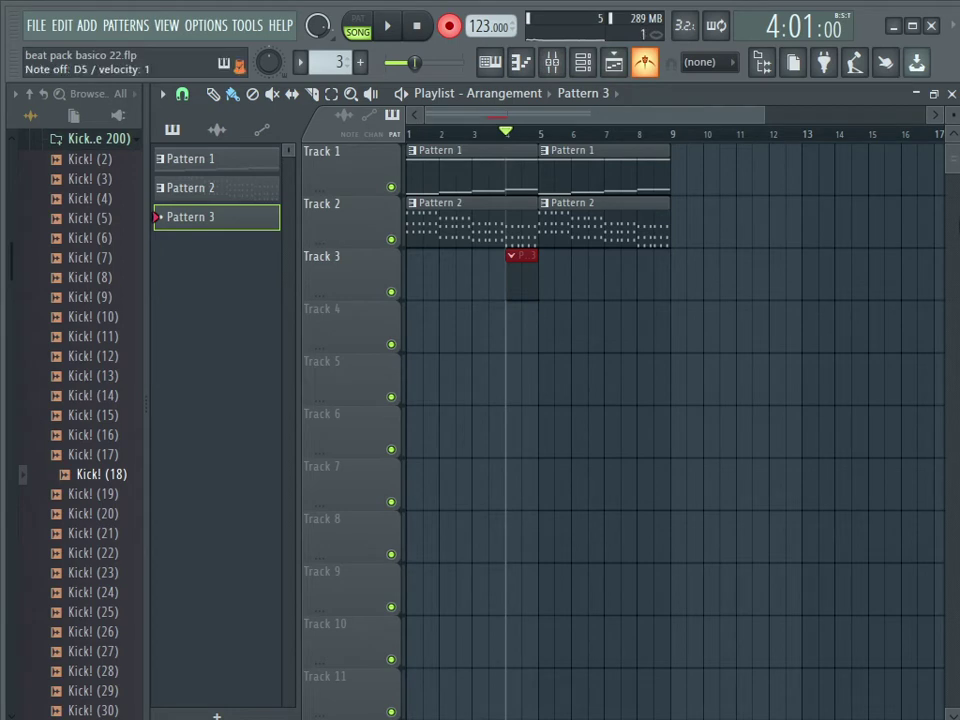
key("space")
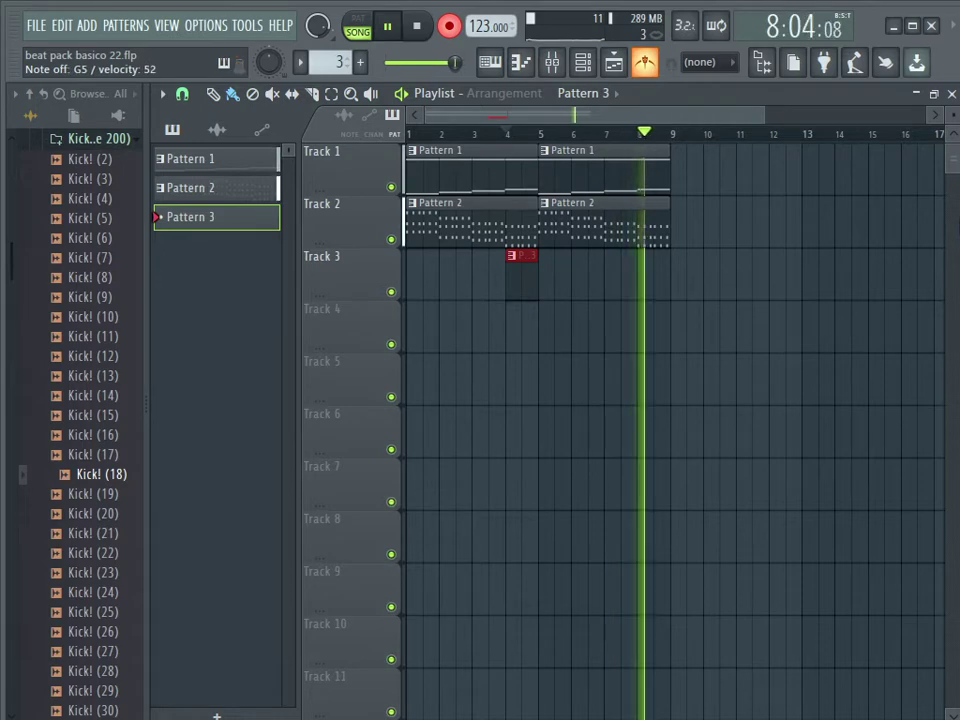
key("space")
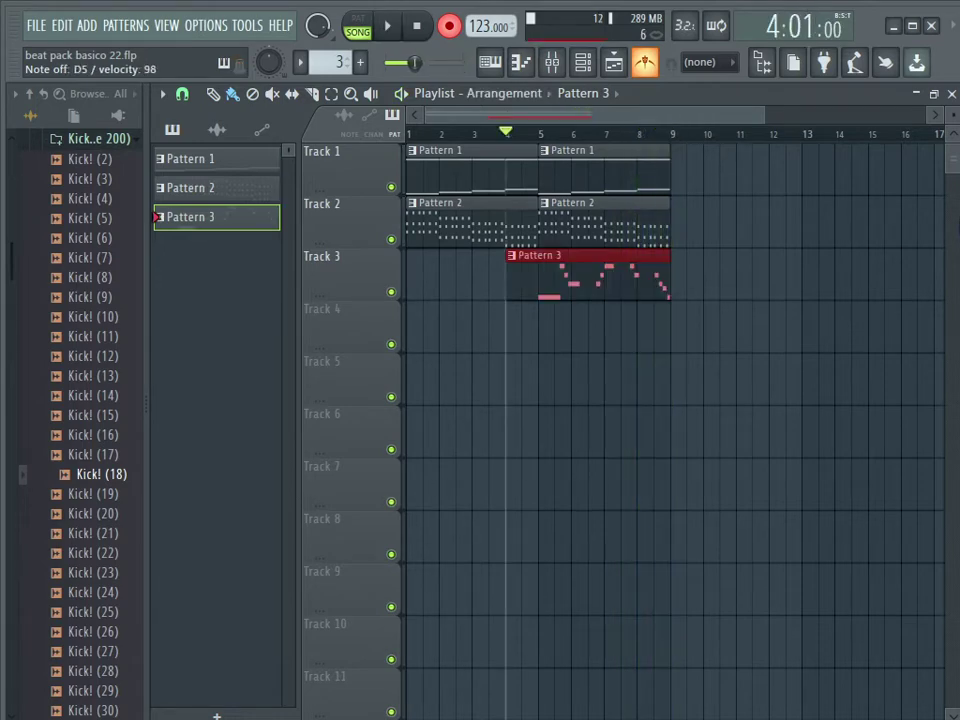
- Quantize the recorded melody notes of Pattern 3 and switch off the metronome and record mode
double_click(607, 275)
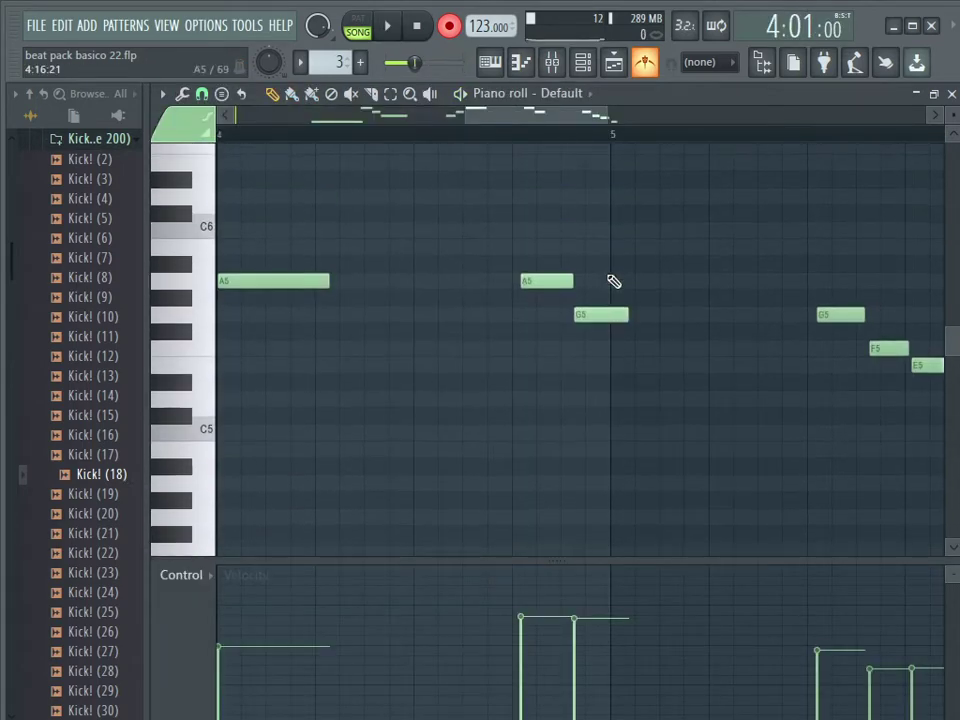
key("ctrl+q")
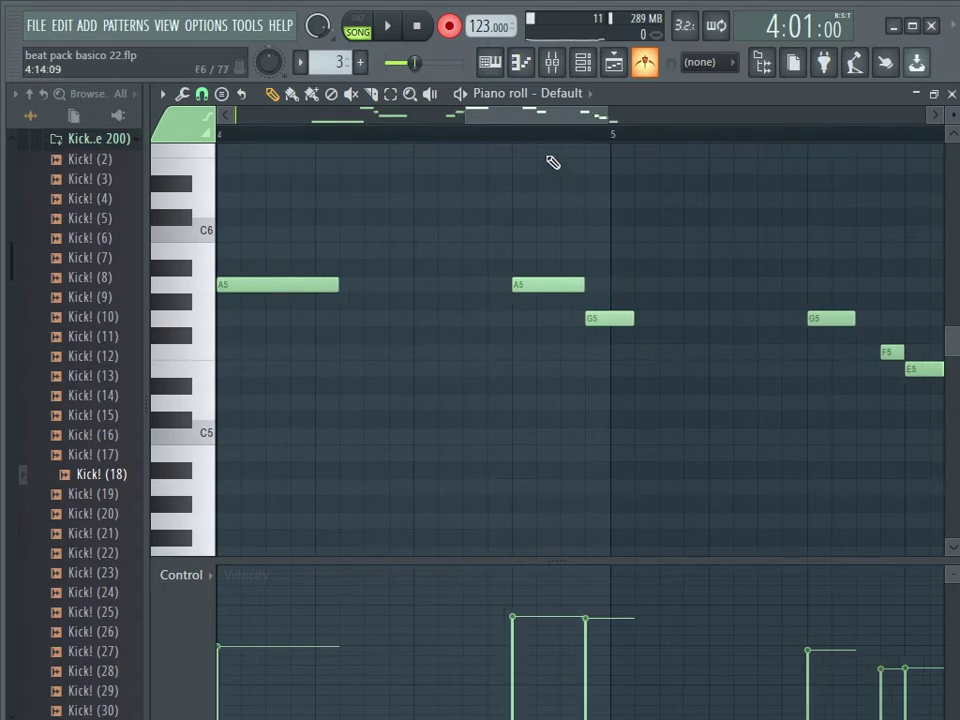
left_click(645, 62)
- Play the arrangement and trim the empty first bar so the Pattern 3 clip starts at bar 5
key("space")
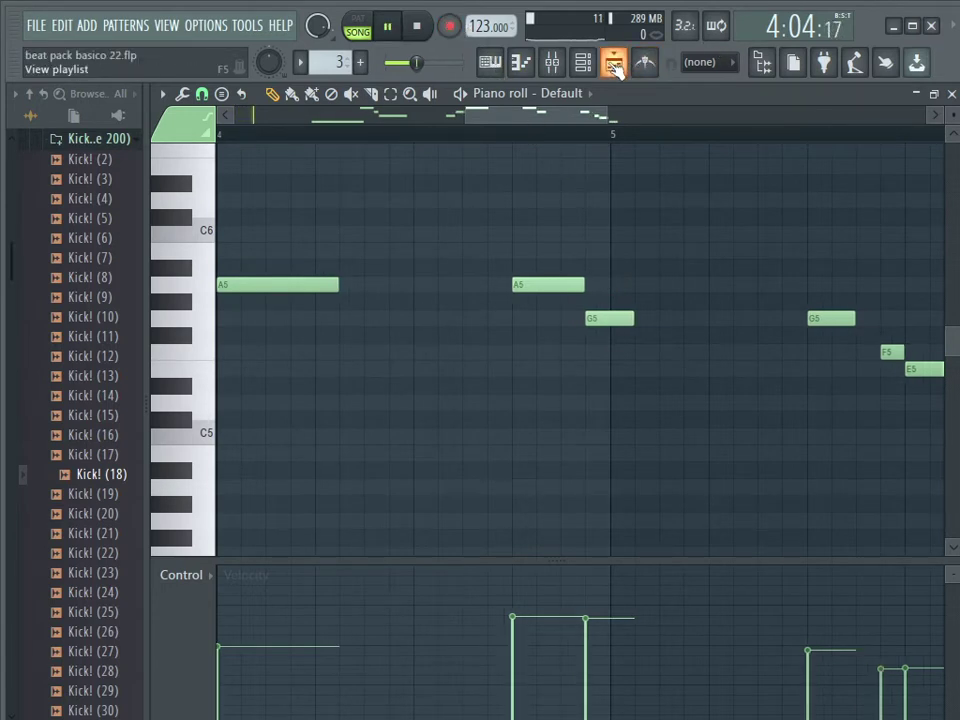
left_click(613, 62)
left_click_drag(507, 273, 532, 300)
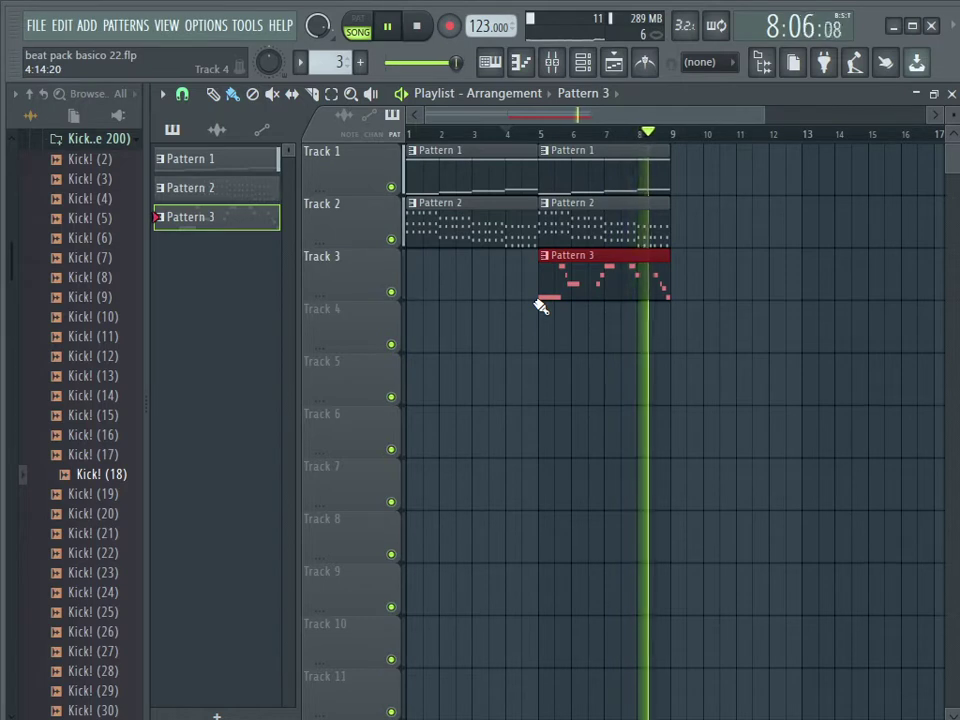
key("space")
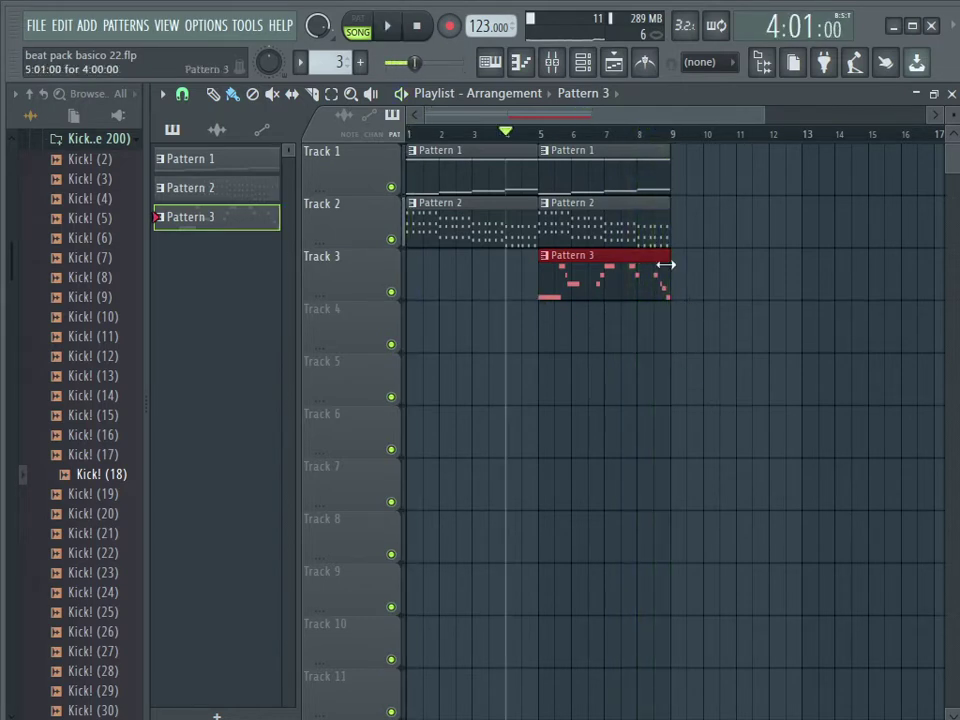
- Fill bars 1 to 4 of Track 3 with Pattern 3 and duplicate the bar 5 clips of all three tracks to bar 9
left_click_drag(551, 143, 671, 195)
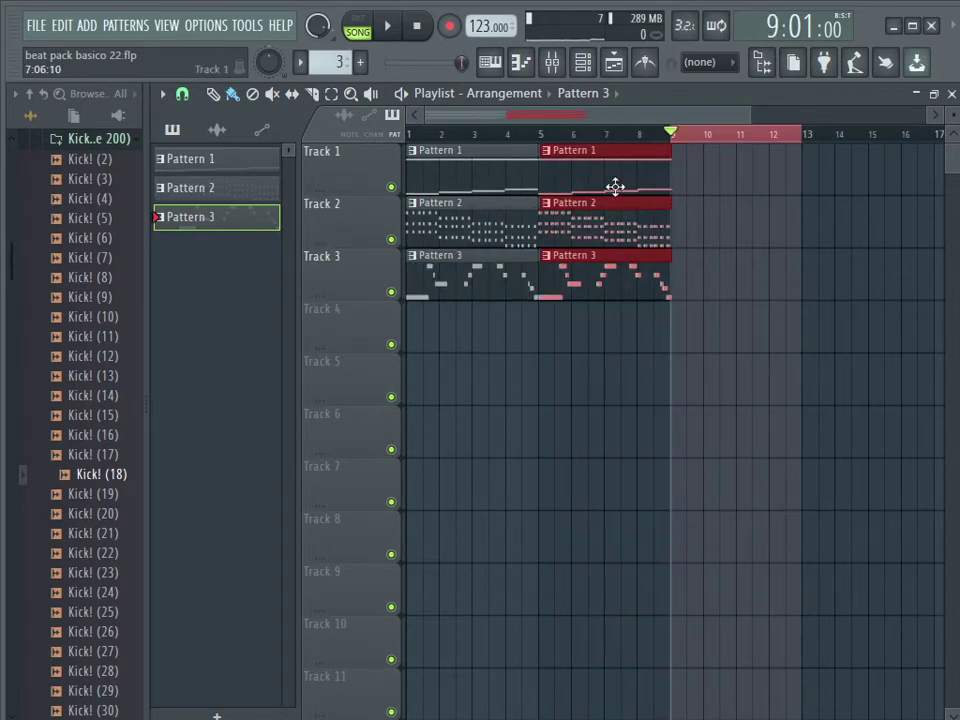
left_click_drag(615, 187, 767, 182)
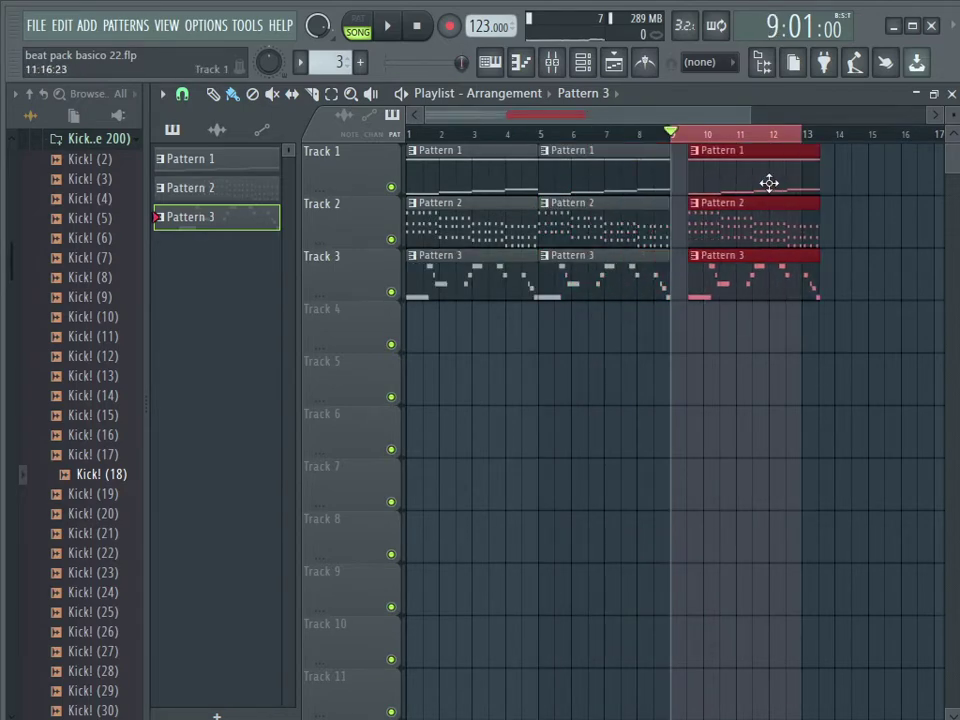
left_click_drag(701, 114, 585, 141)
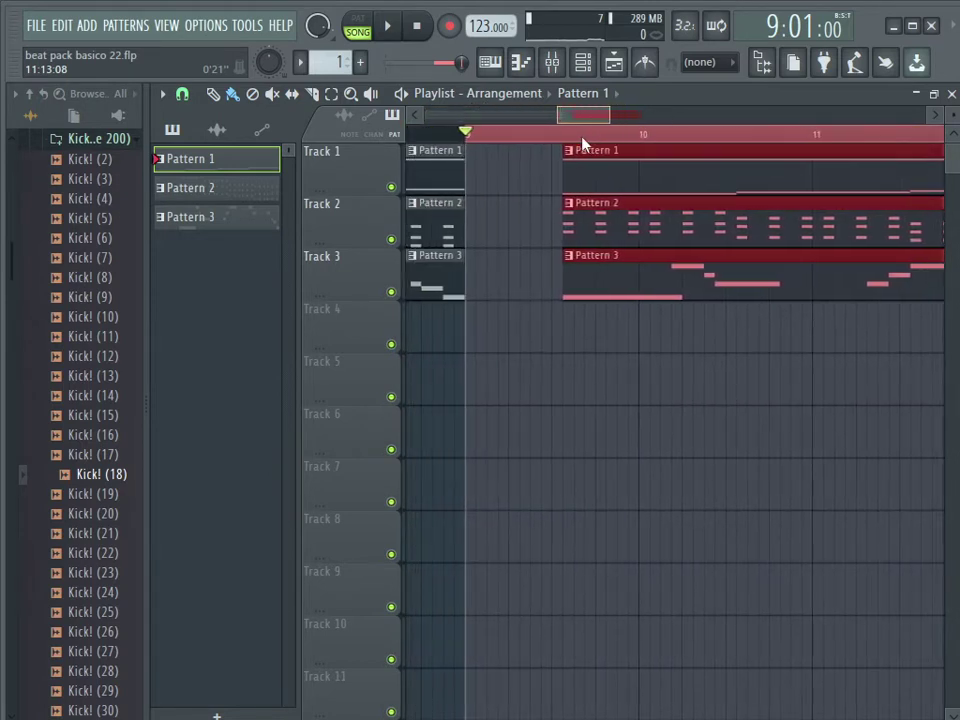
left_click_drag(591, 233, 496, 179)
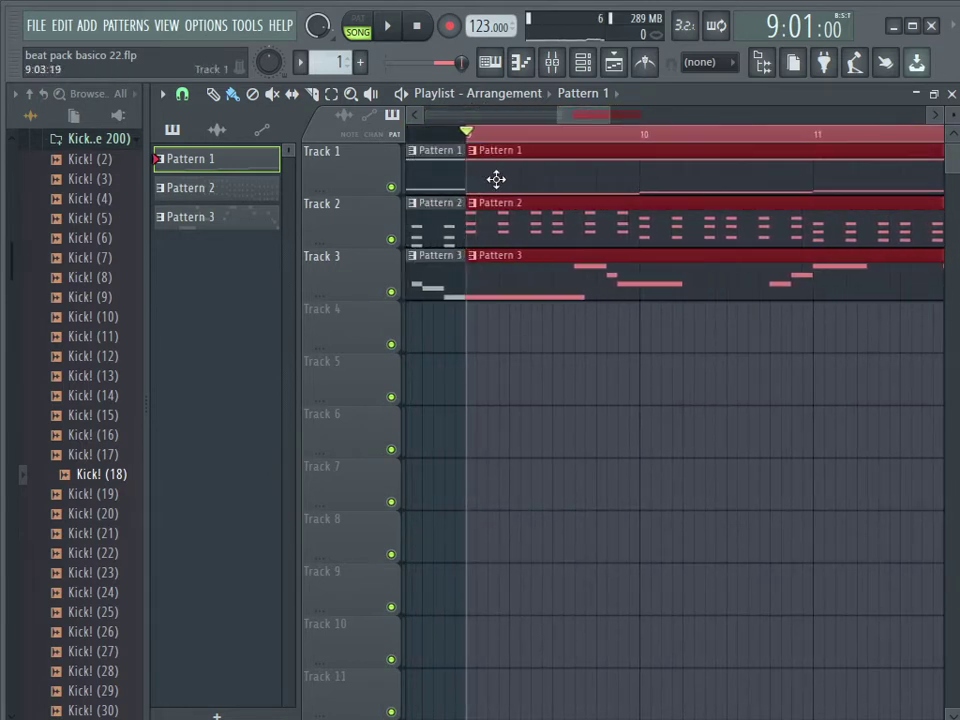
- Shorten the Pattern 1 and Pattern 2 clips to end at bar 8, keep Pattern 3 running to bar 9, and play the break
left_click_drag(558, 115, 506, 117)
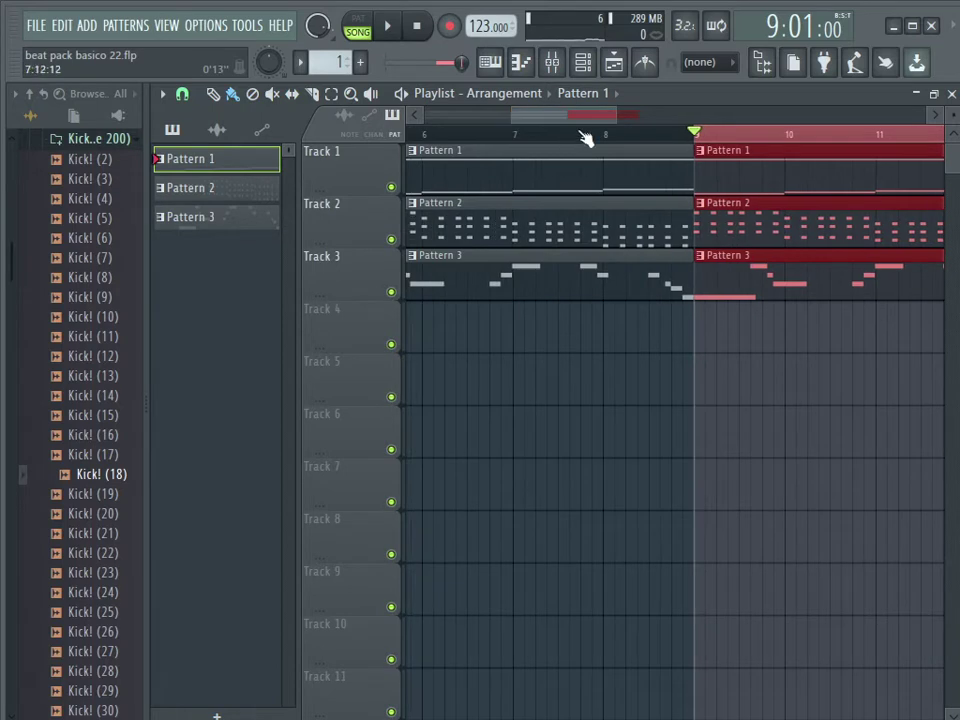
left_click(581, 133)
left_click(629, 132)
left_click_drag(636, 138, 598, 165)
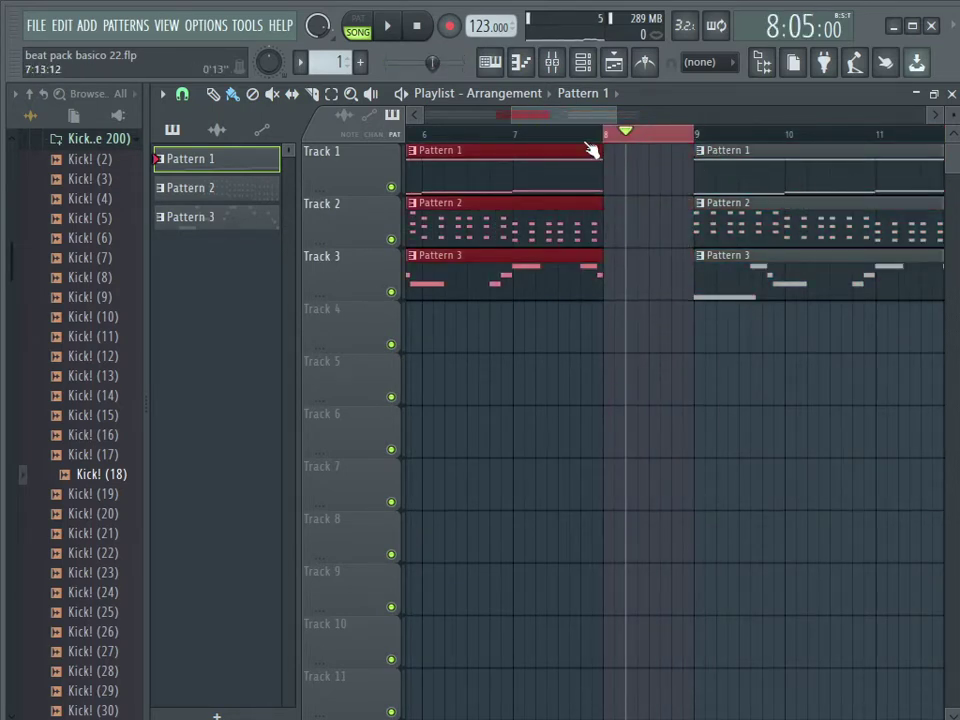
left_click(582, 134)
key("ctrl+d")
left_click_drag(594, 271, 691, 267)
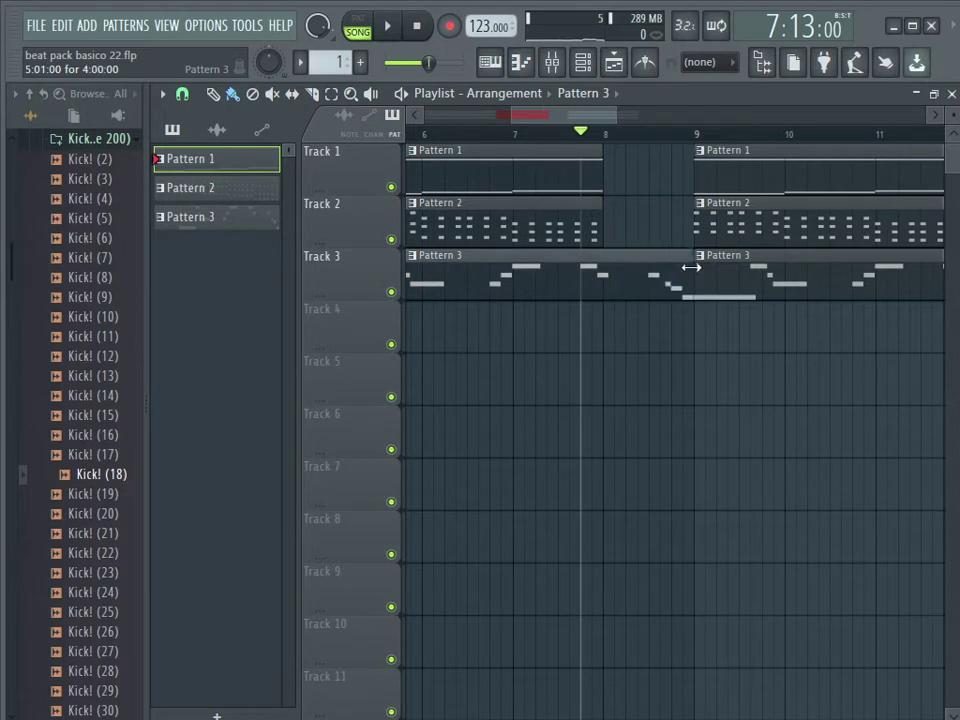
key("space")
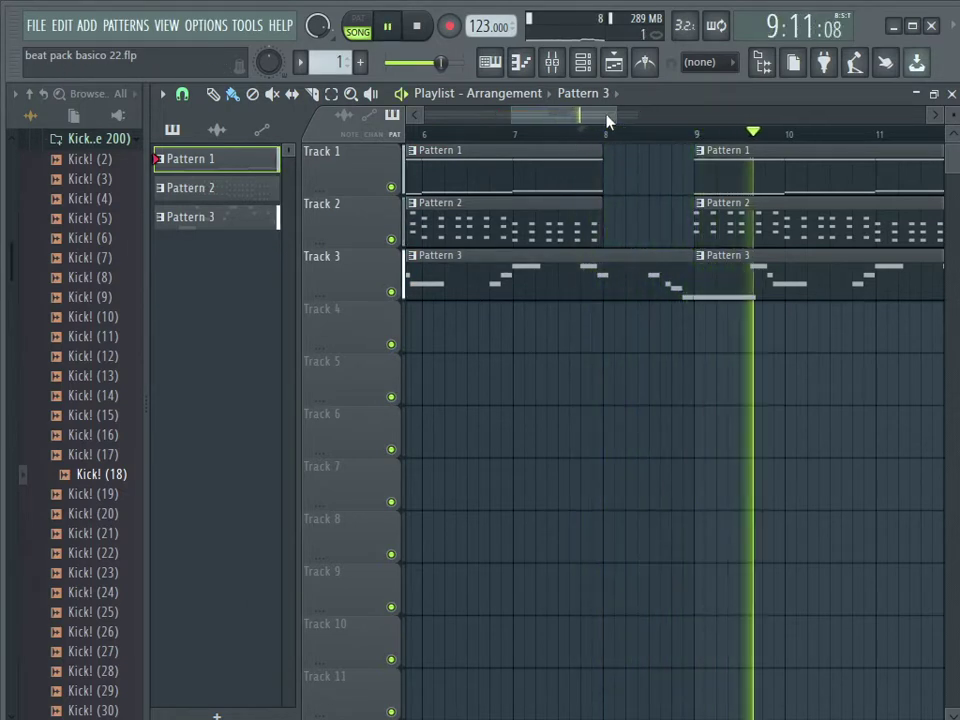
- Stop the arrangement playback and create an empty Pattern 4
left_click_drag(617, 112, 523, 115)
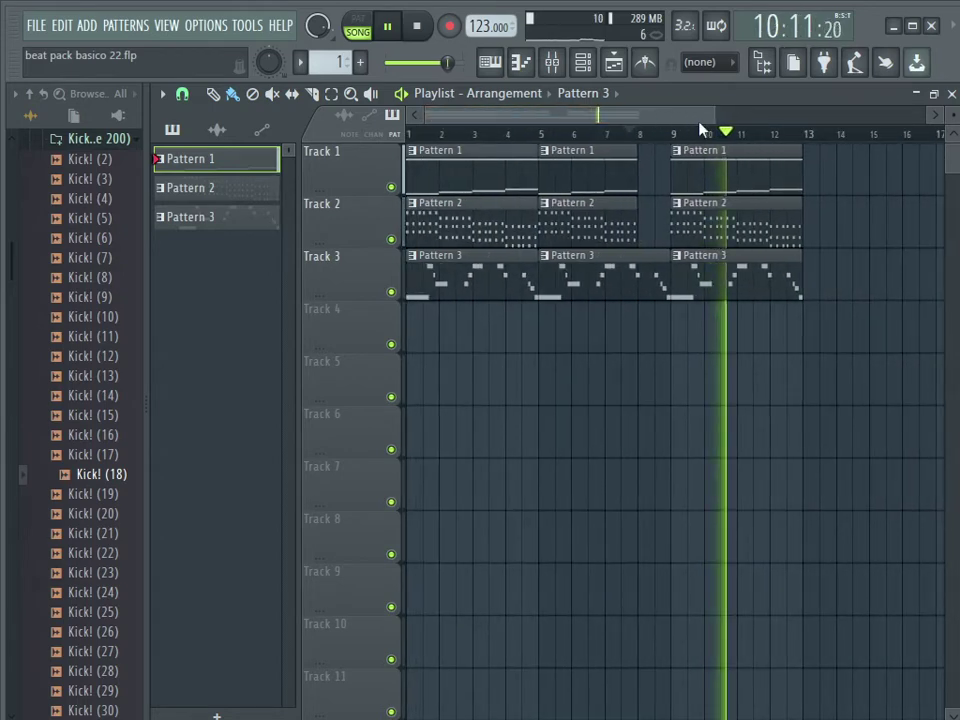
scroll(700, 130, "down", 3)
key("space")
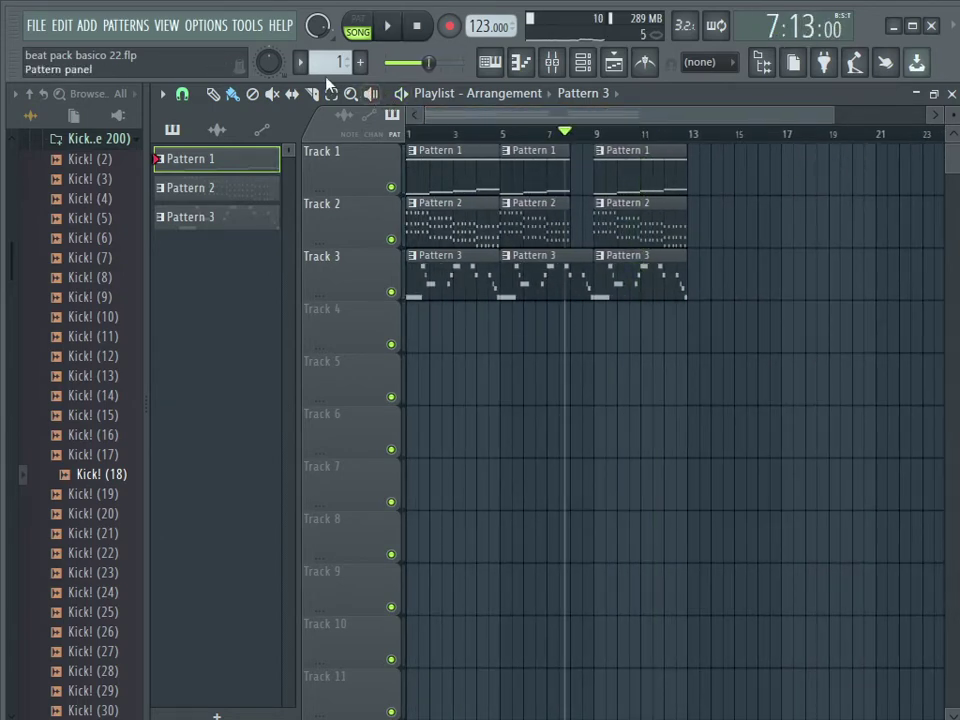
key("F4")
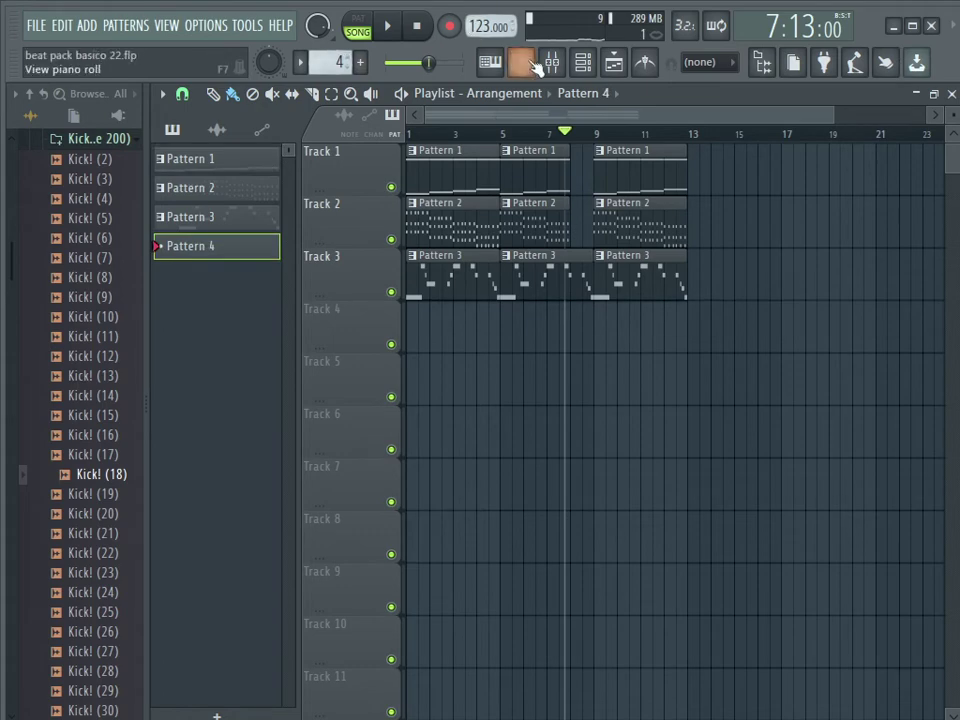
- Open the 3x Osc instrument from the channel rack and load its Default preset
left_click(583, 62)
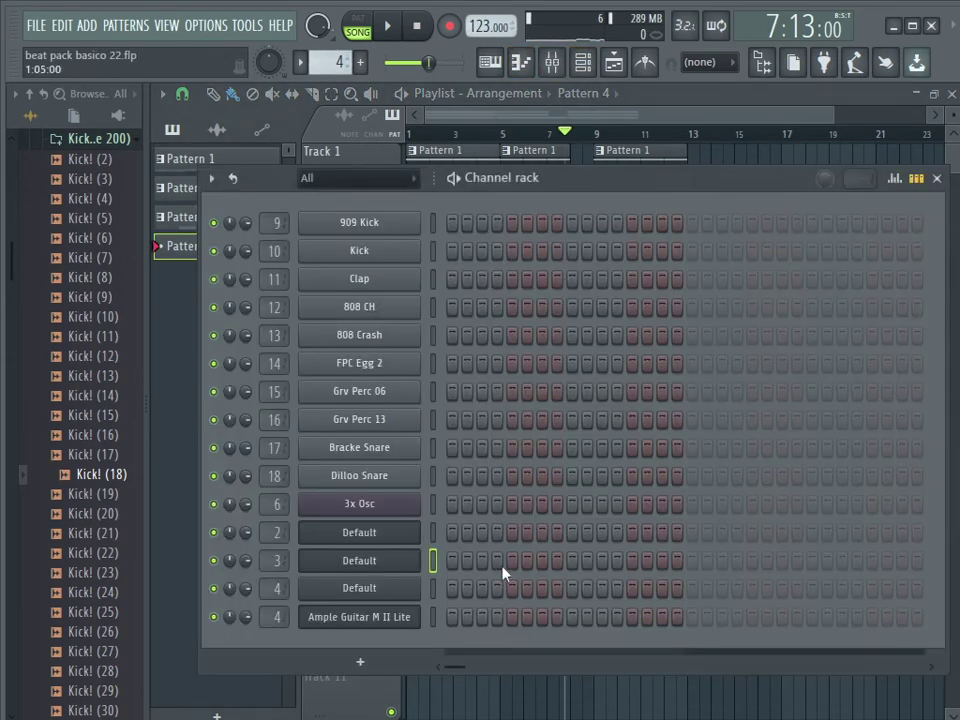
left_click(400, 508)
left_click_drag(450, 272, 500, 256)
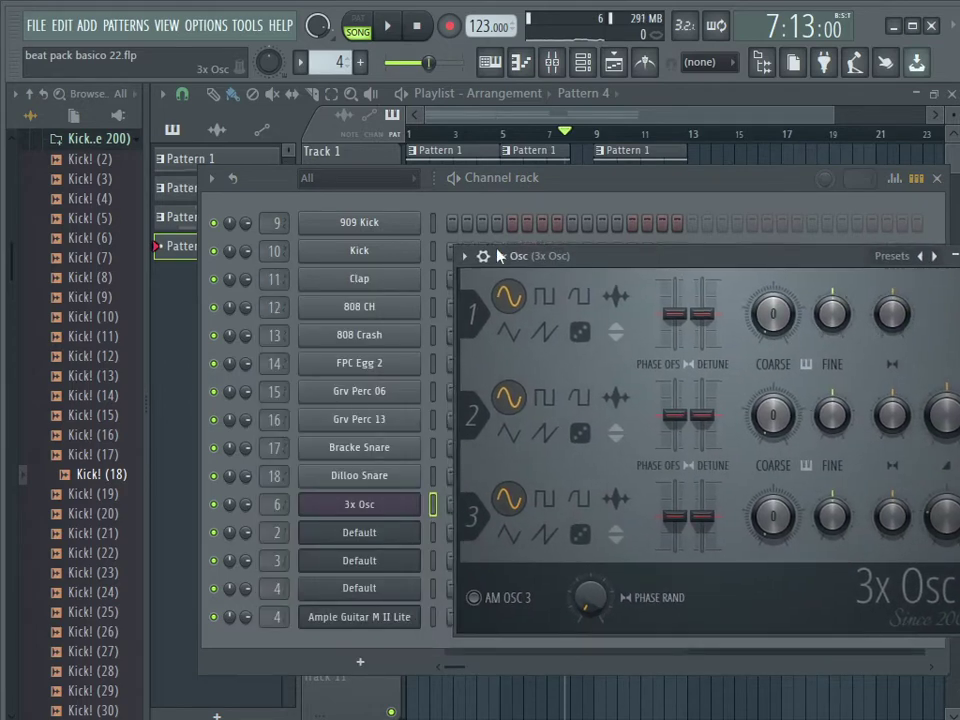
left_click(466, 256)
mouse_move(500, 312)
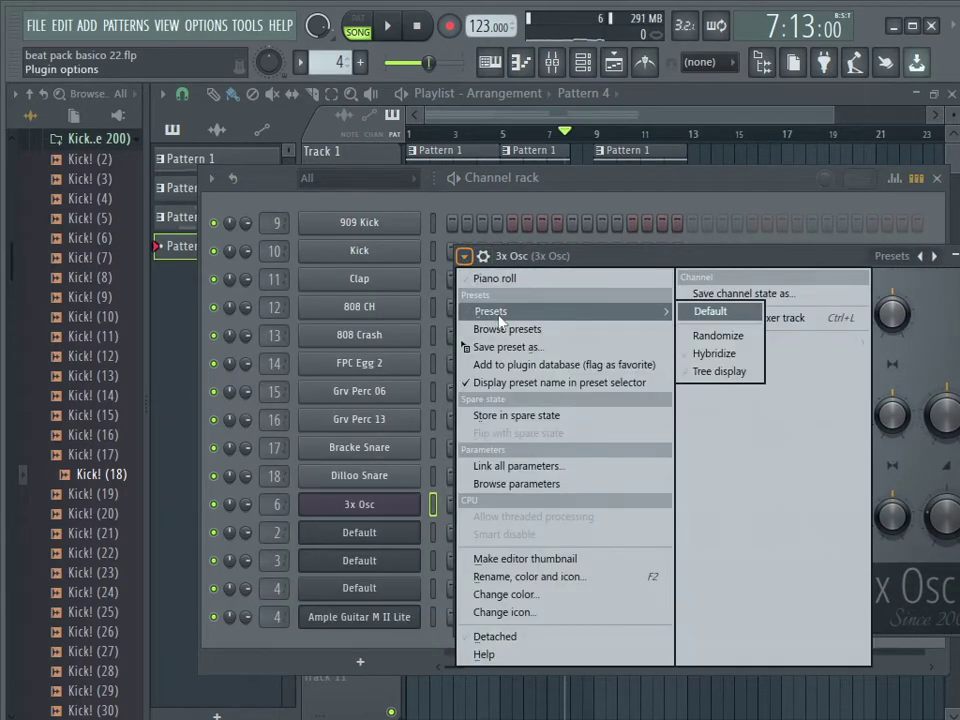
left_click(712, 314)
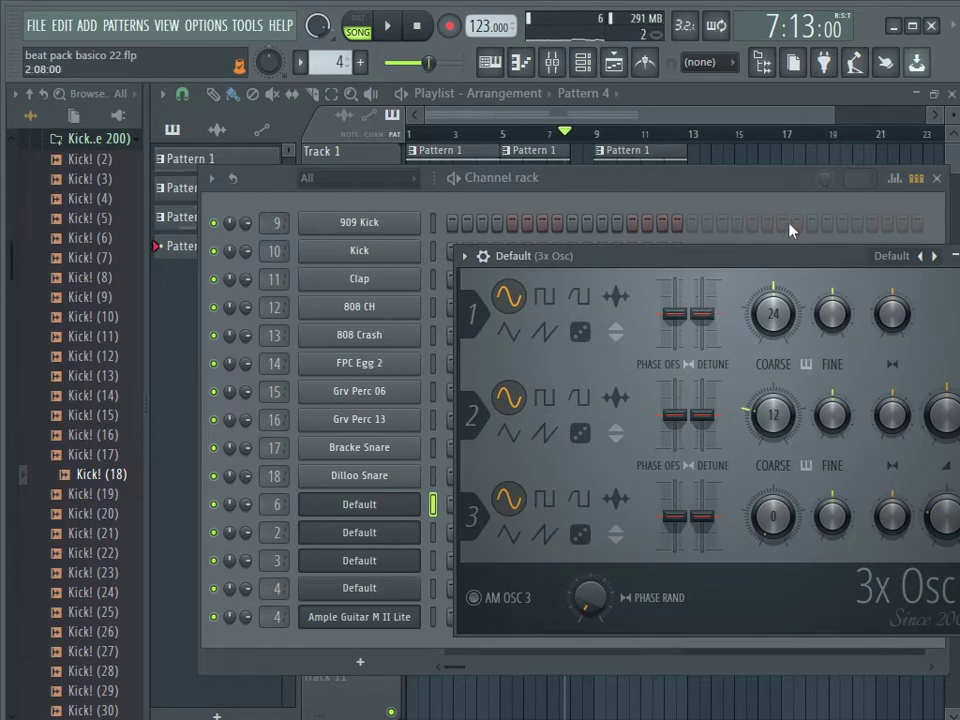
- Set the coarse pitch of oscillators 1 and 2 to 0 semitones and audition other waveforms on oscillator 1
left_click_drag(790, 265, 690, 158)
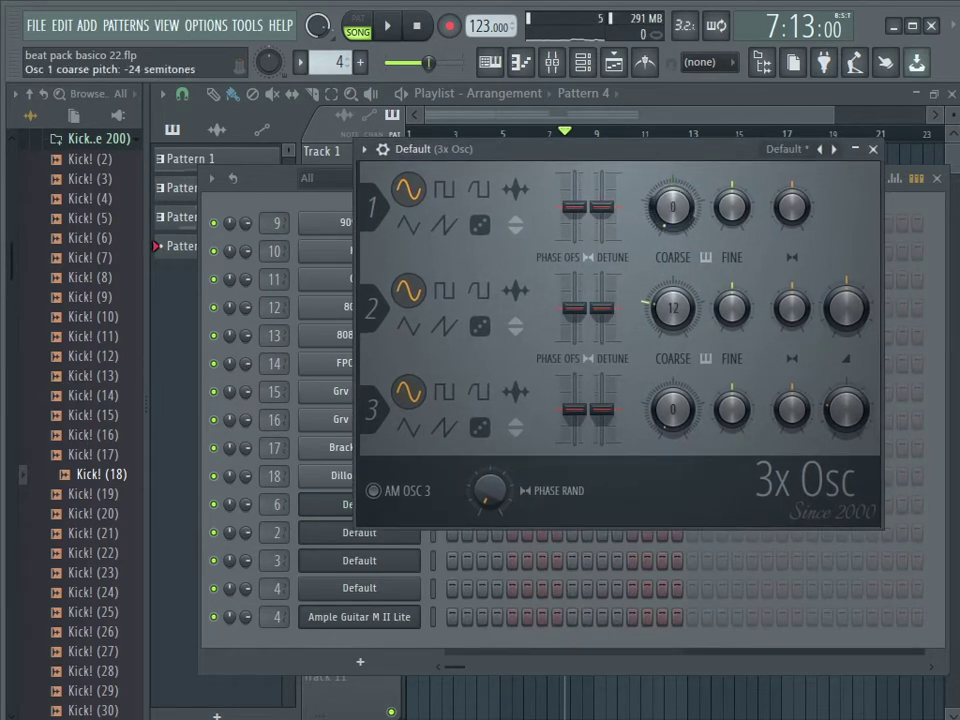
left_click_drag(671, 311, 671, 370)
left_click(481, 193)
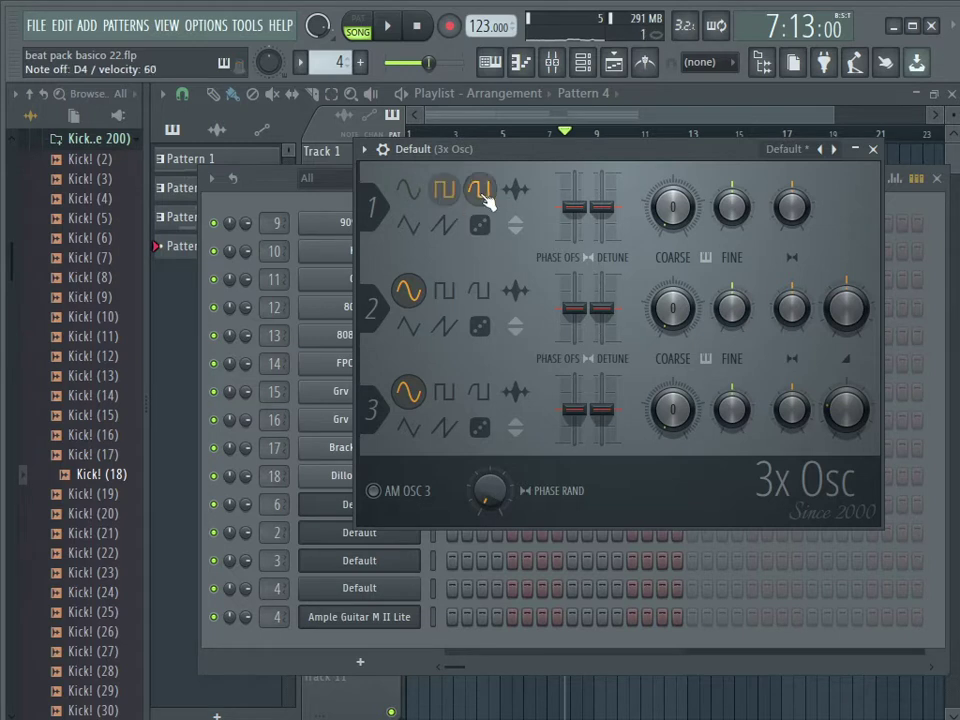
left_click(407, 226)
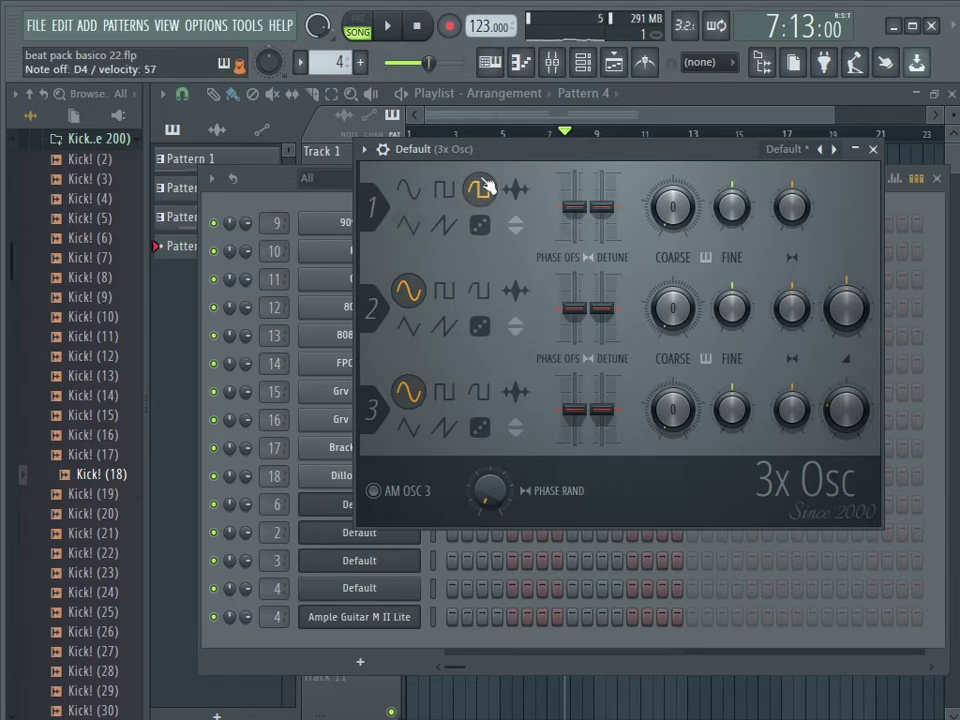
- Place a new Pattern 5 clip on Track 4 at bar 8, with the playhead there and the metronome on
left_click(623, 118)
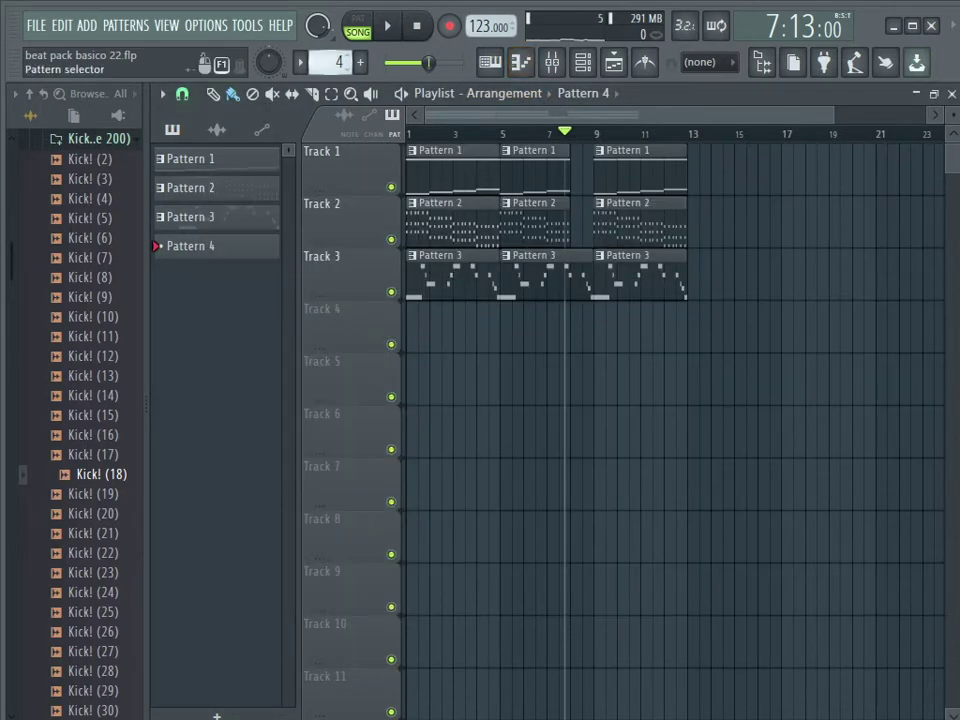
left_click(200, 246)
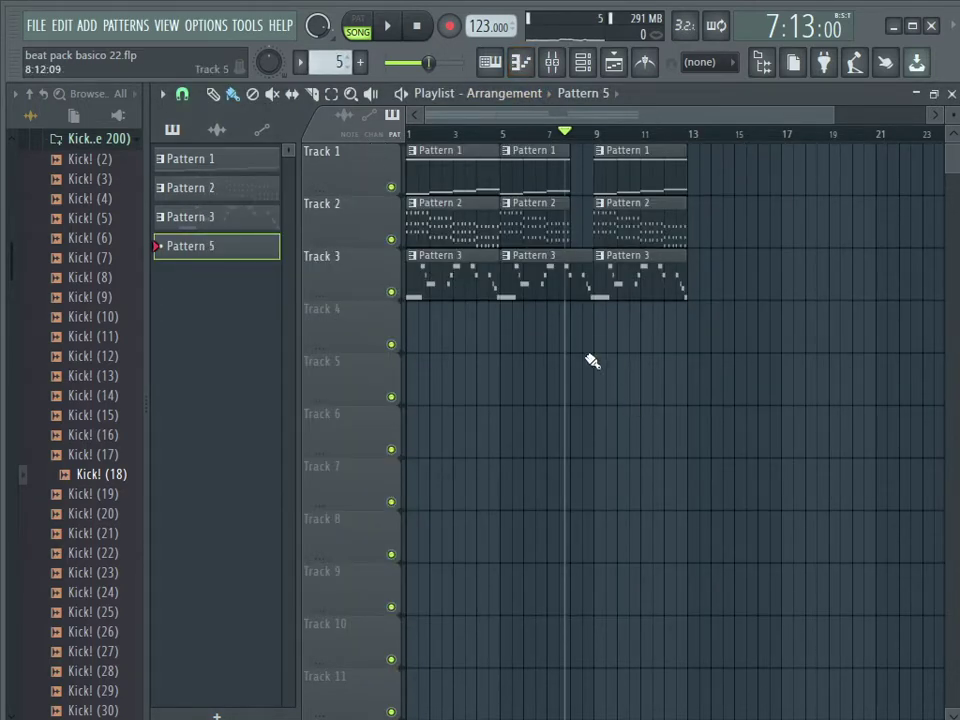
left_click(581, 320)
left_click(572, 136)
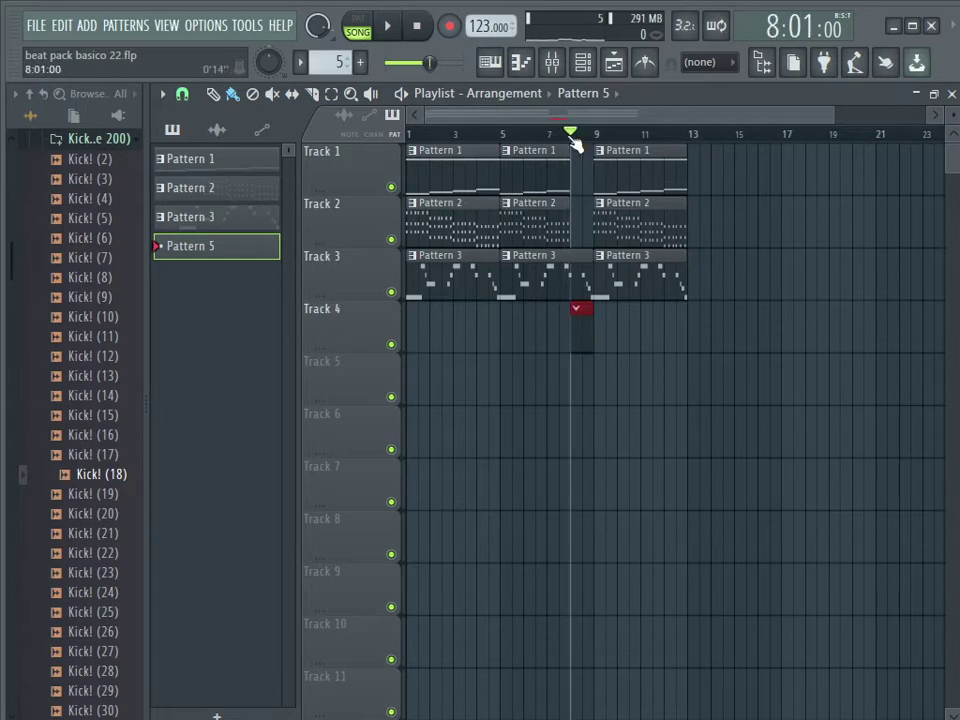
left_click(647, 66)
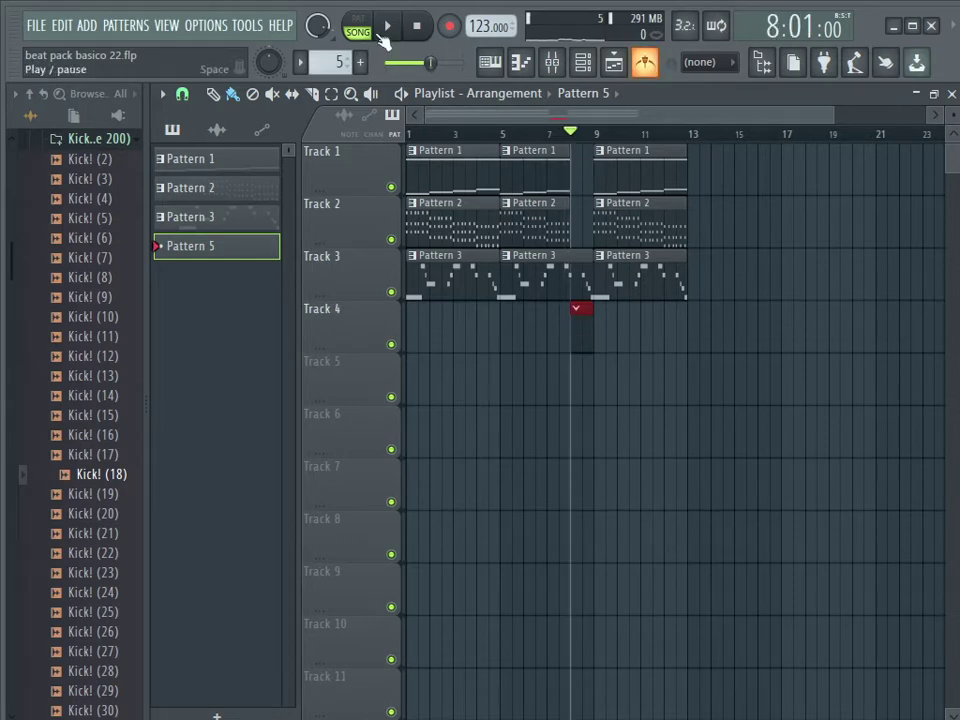
- Rehearse the chord notes for the new part with the 3x Osc sound in the empty Pattern 5 piano roll
left_click(586, 70)
left_click(531, 75)
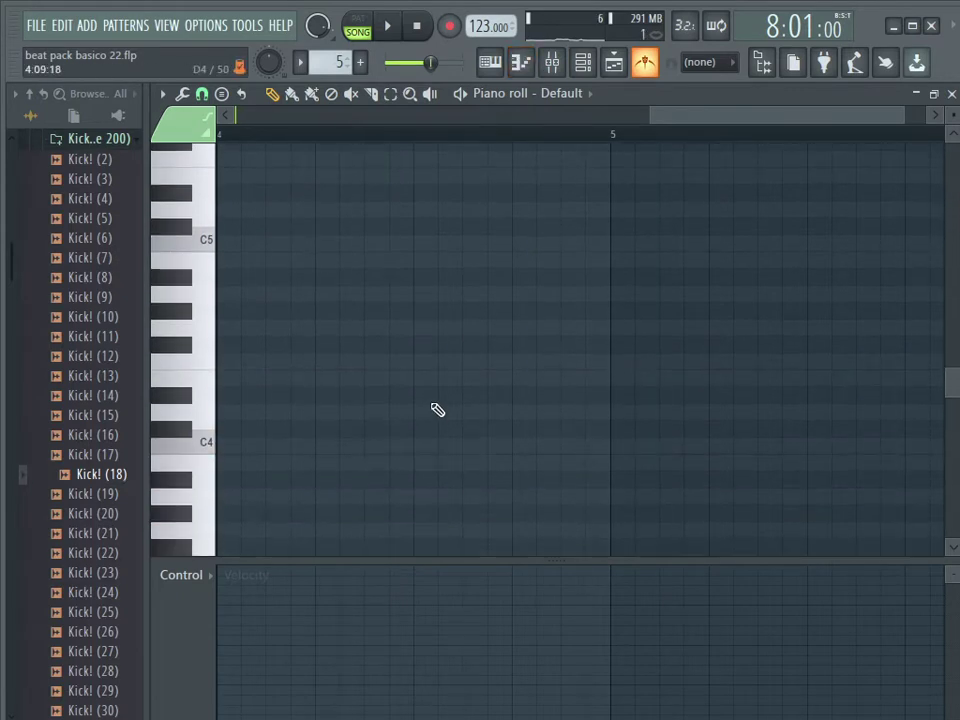
scroll(437, 405, "down", 3)
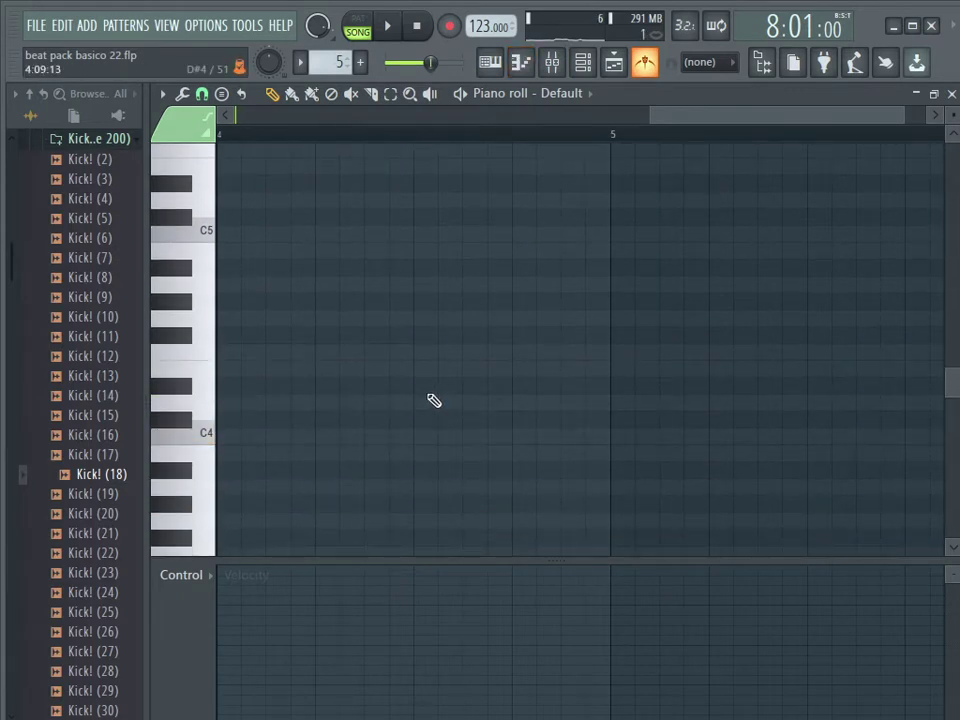
key("x")
key("v")
key("n")
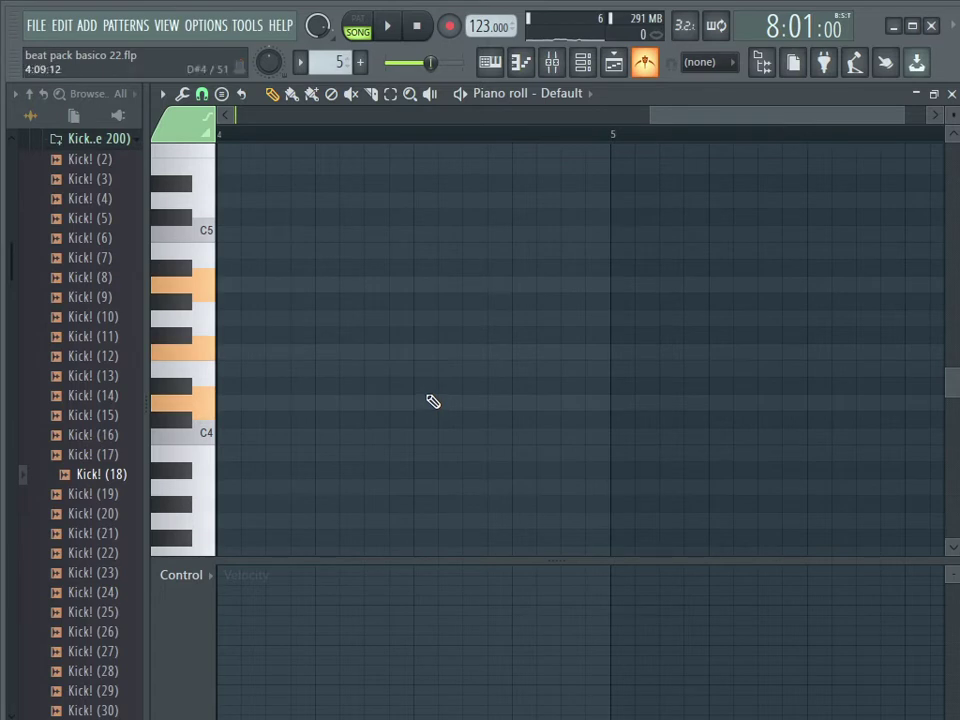
key("x")
key("v")
key("n")
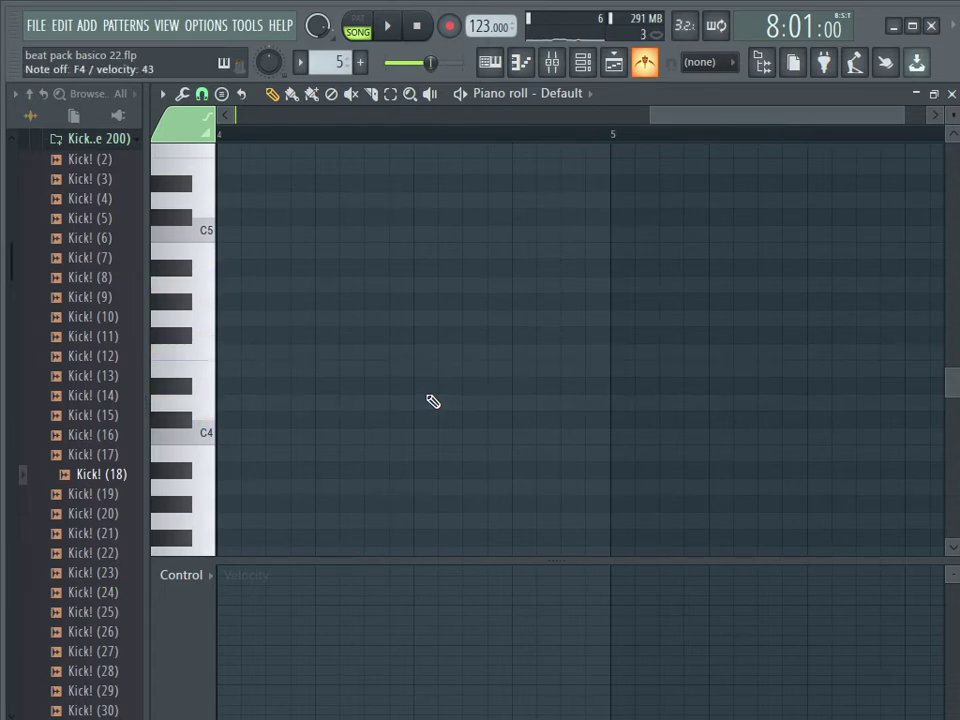
key("x")
key("n")
key("x")
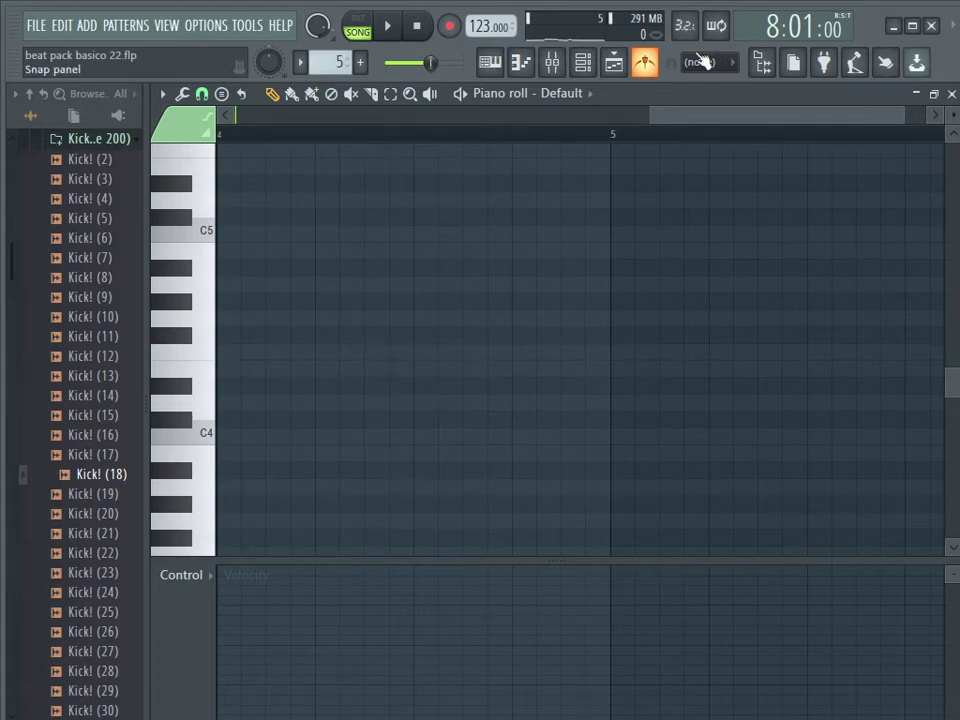
- Record the broken-chord part into Pattern 5 from bar 9 to 12, undoing the first take and recording it again
left_click(616, 63)
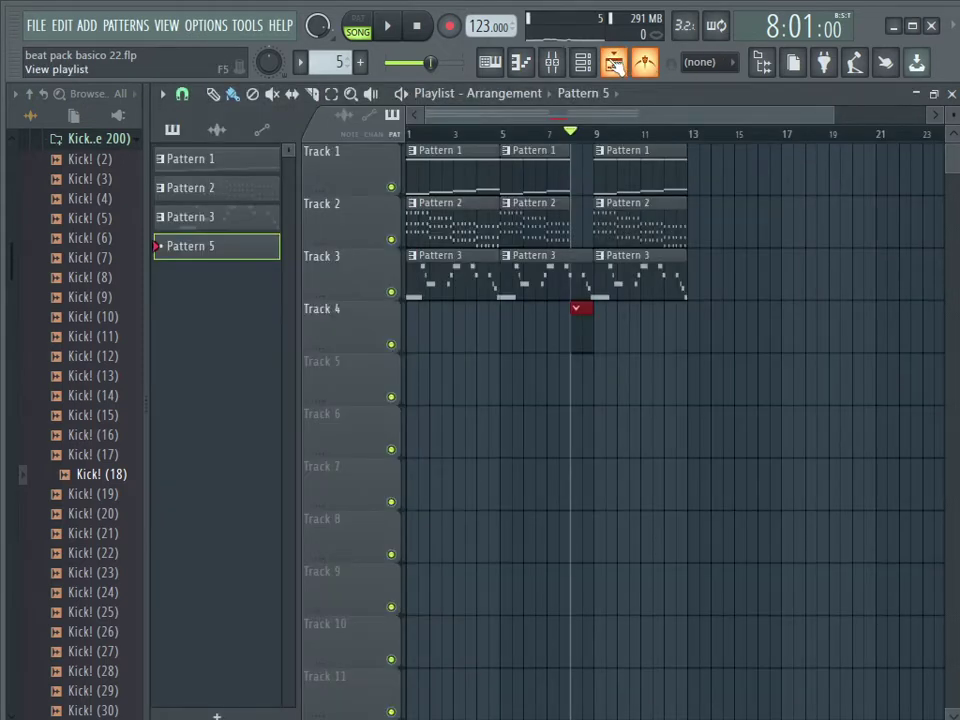
left_click(451, 28)
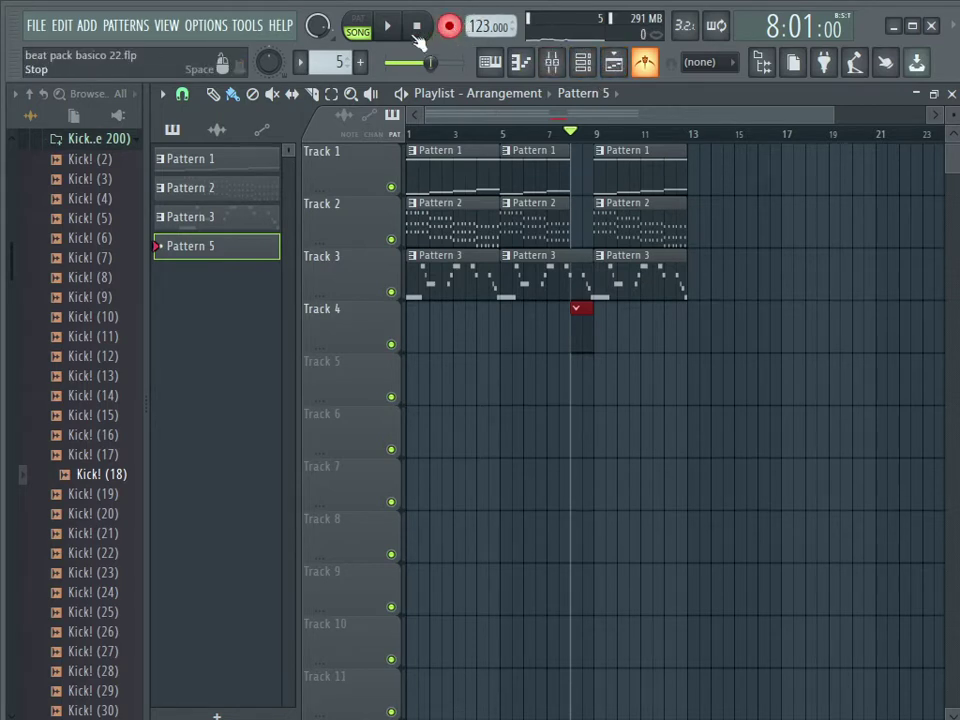
left_click(401, 31)
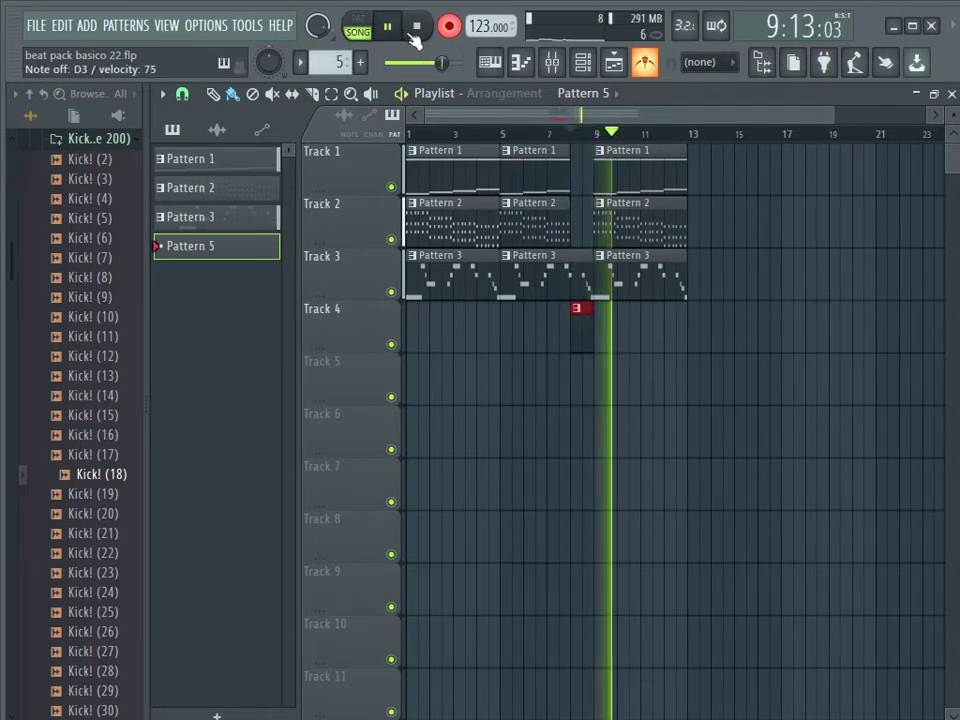
left_click(413, 33)
key("ctrl+z")
key("space")
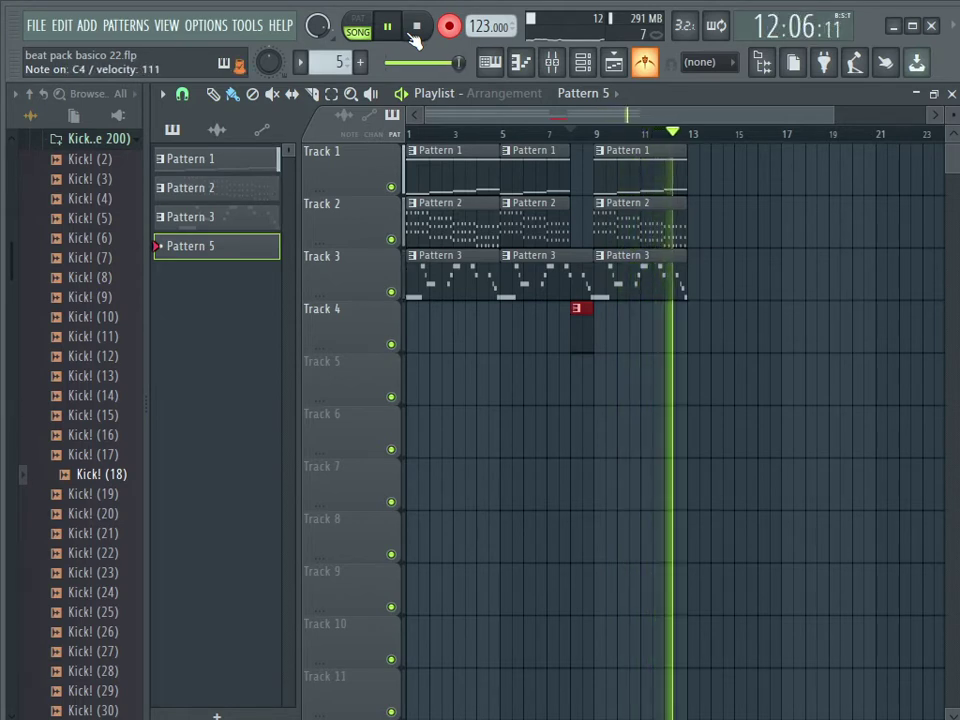
left_click(414, 30)
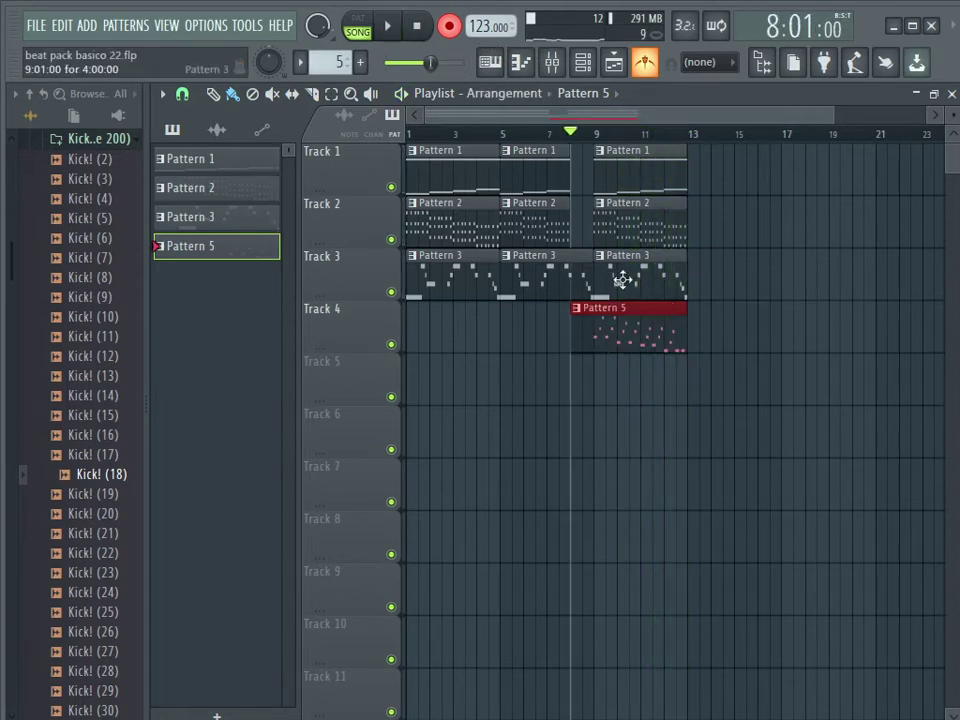
- Play the recorded notes with record mode and metronome off, and trim the Pattern 5 clip to start at bar 9
double_click(618, 322)
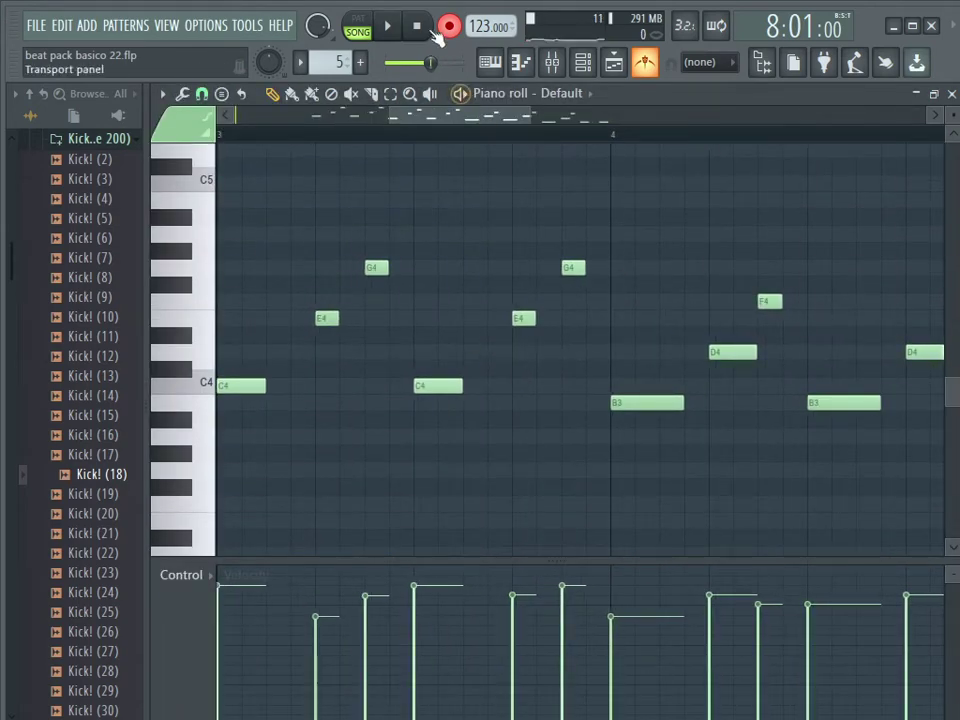
key("space")
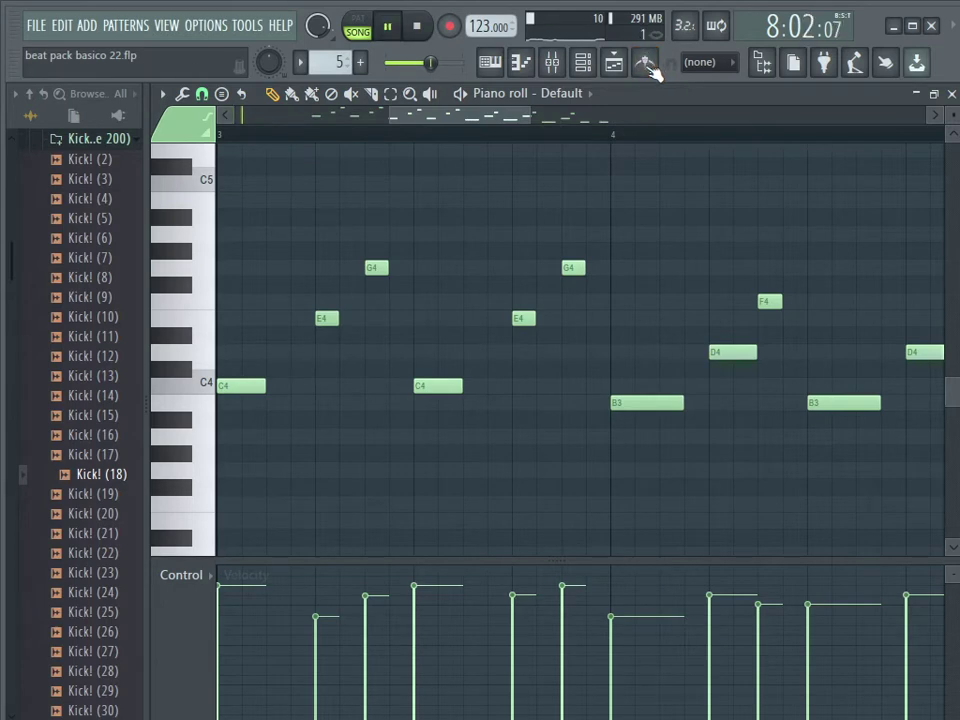
left_click(616, 70)
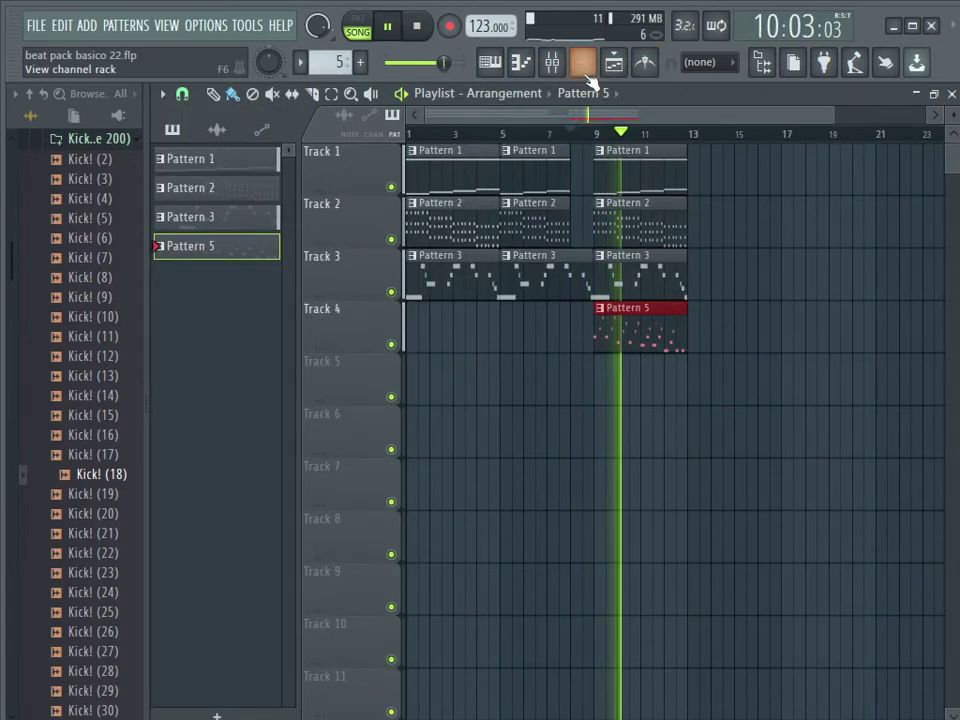
- Change oscillator 1 of the 3x Osc to a sine wave and play Pattern 5 alone in pattern mode
left_click(583, 62)
left_click(378, 505)
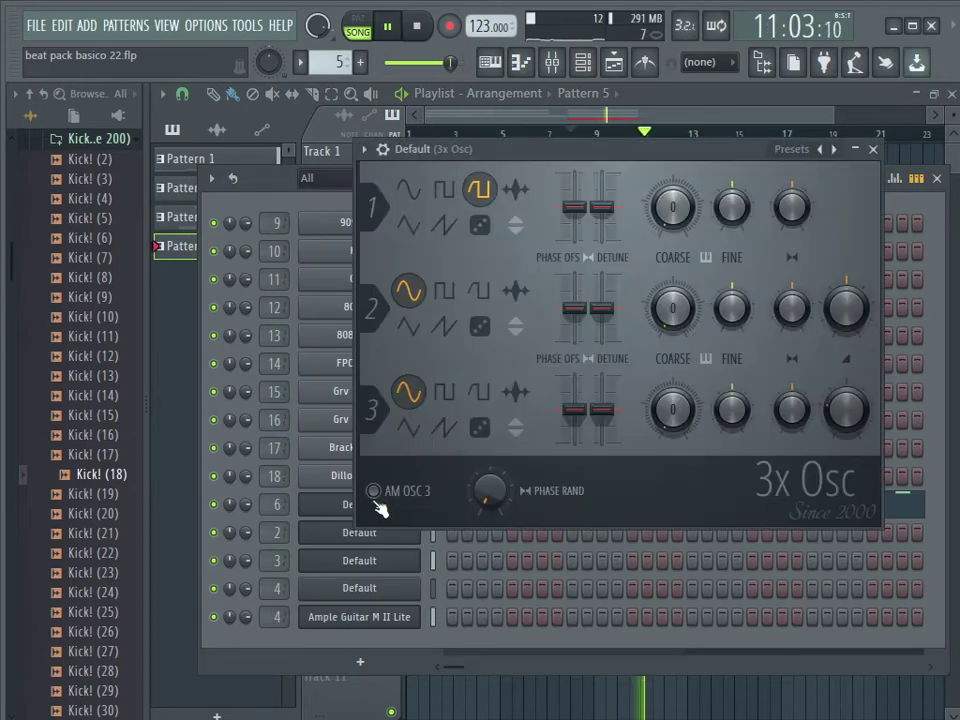
left_click(409, 189)
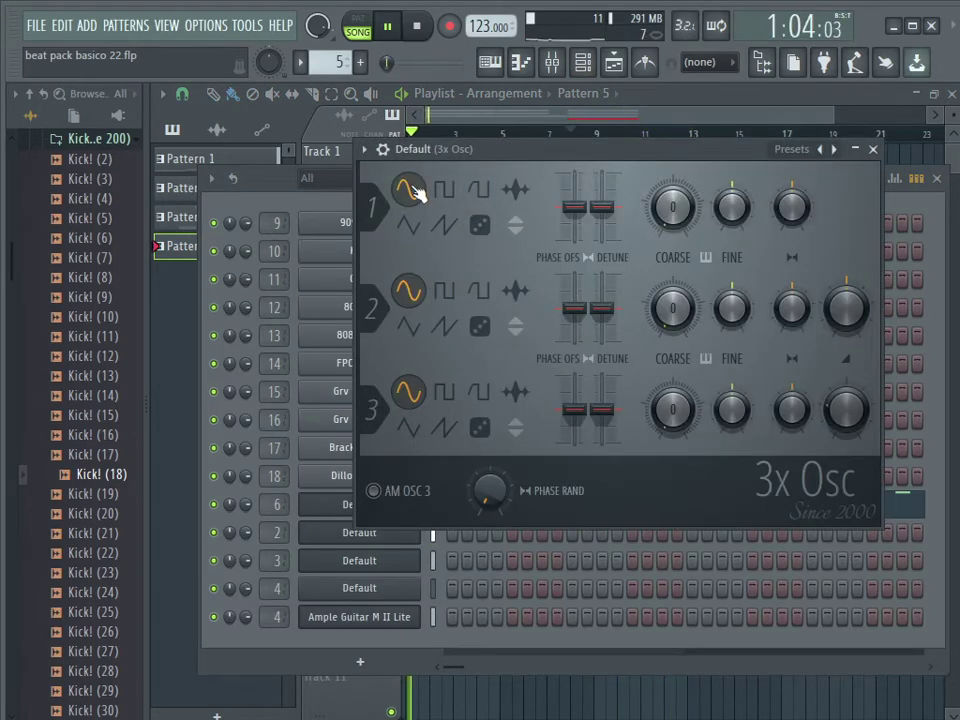
key("space")
left_click(366, 22)
left_click(386, 28)
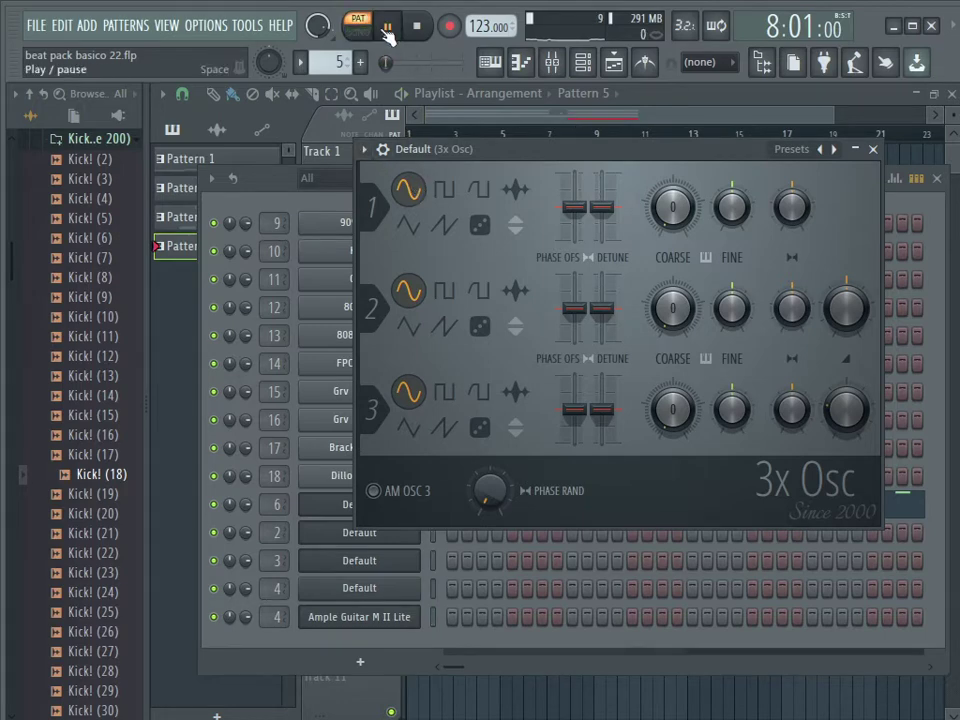
- Add Fruity Fast Dist to the first effect slot of the 3x Osc mixer track
left_click(520, 62)
left_click(551, 62)
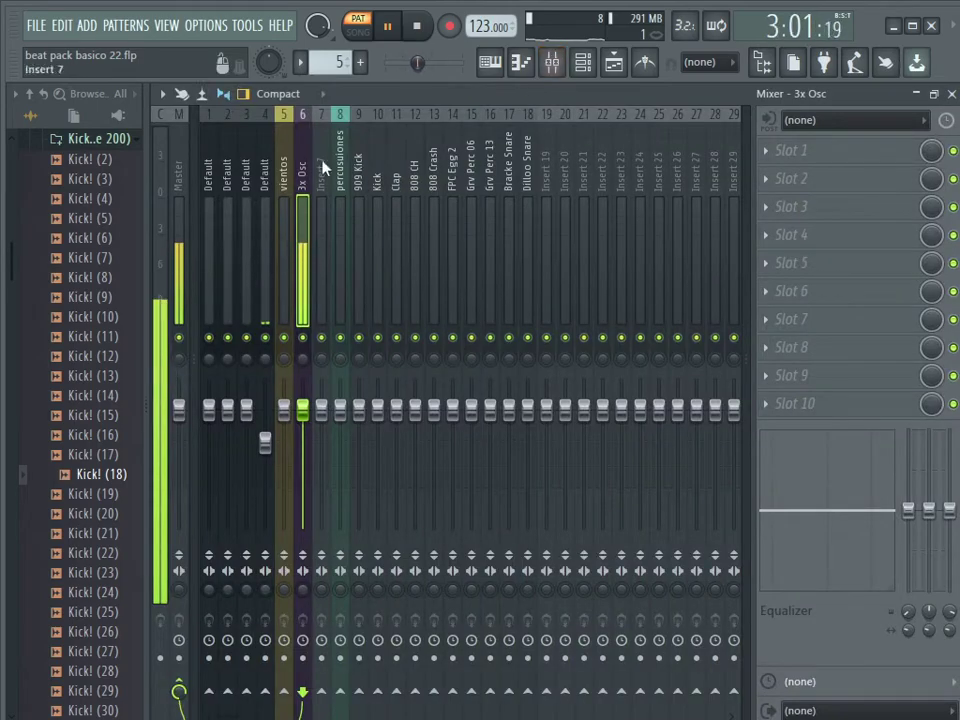
key("space")
left_click(816, 150)
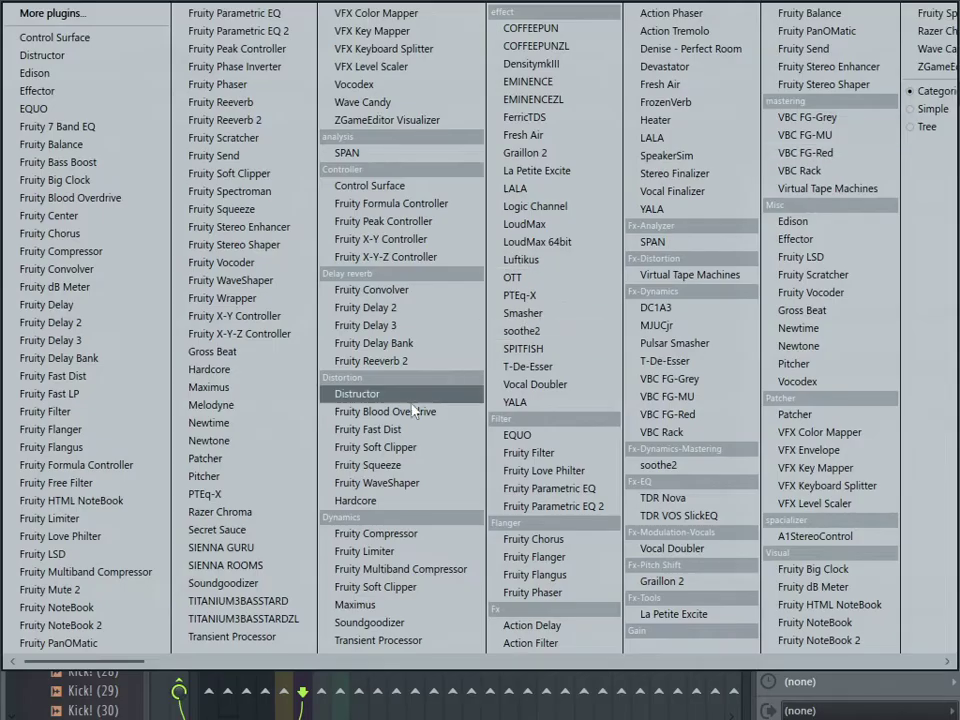
left_click(390, 430)
- Set the Fruity Fast Dist pre amp to 57% and lower its mix and threshold while the pattern plays
key("space")
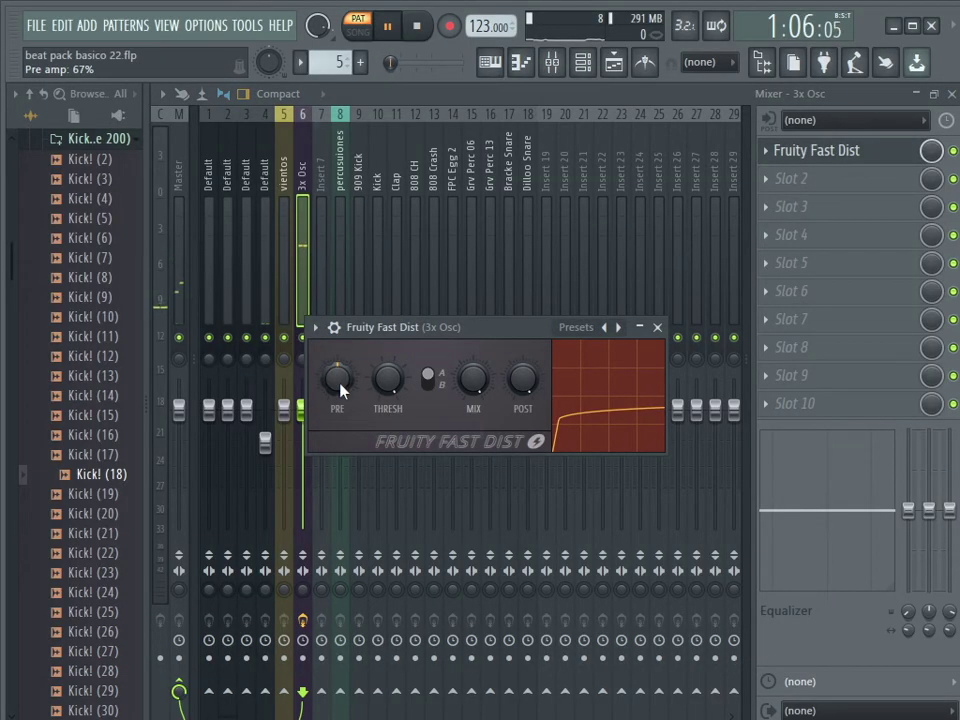
key("space")
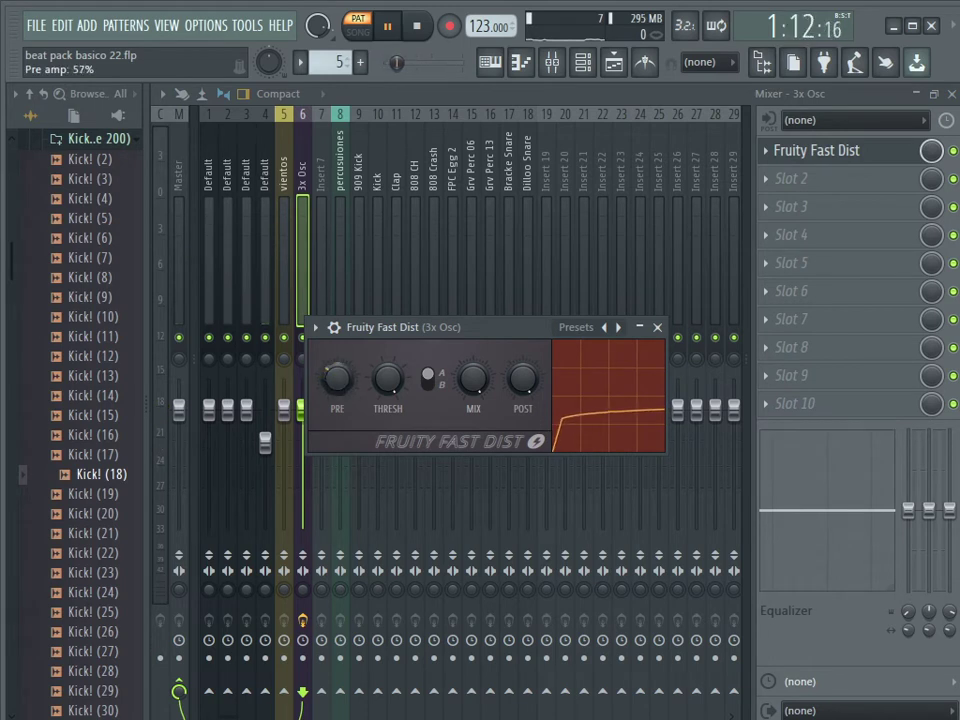
left_click_drag(483, 381, 483, 398)
left_click_drag(391, 380, 391, 415)
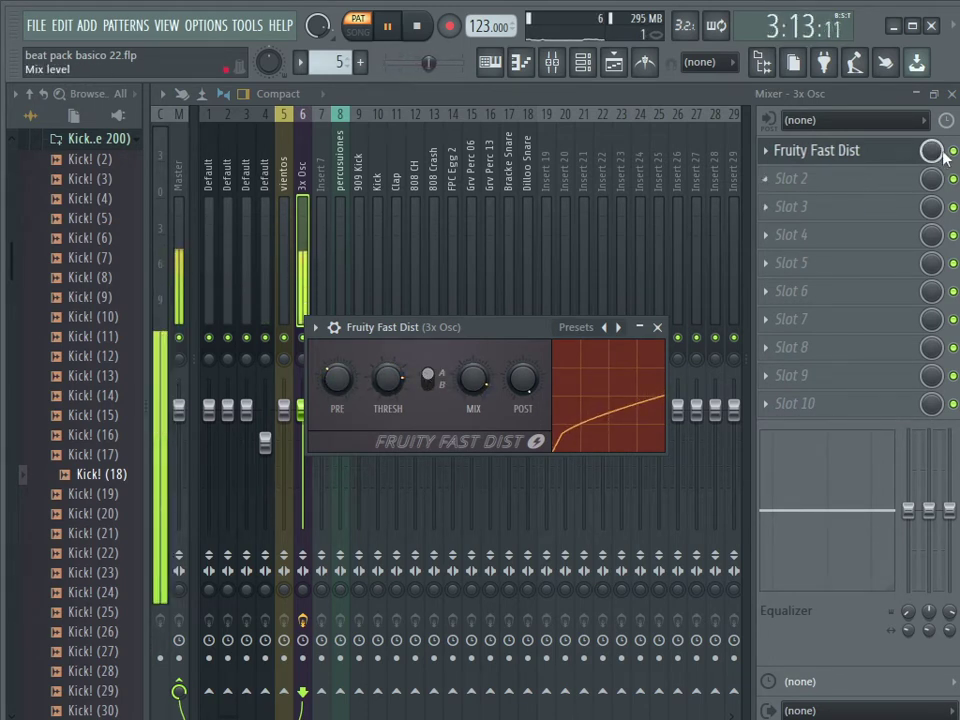
- Lower the mix level of the Fruity Fast Dist slot on the 3x Osc track and play the song from bar 9
left_click_drag(931, 150, 931, 185)
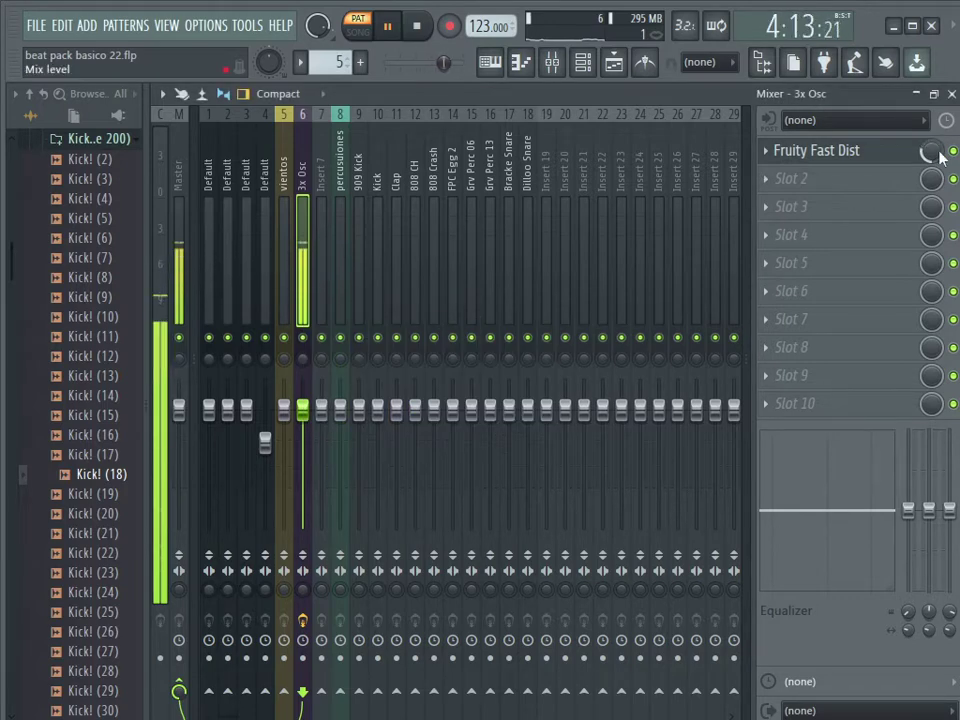
key("space")
left_click(614, 62)
left_click(595, 134)
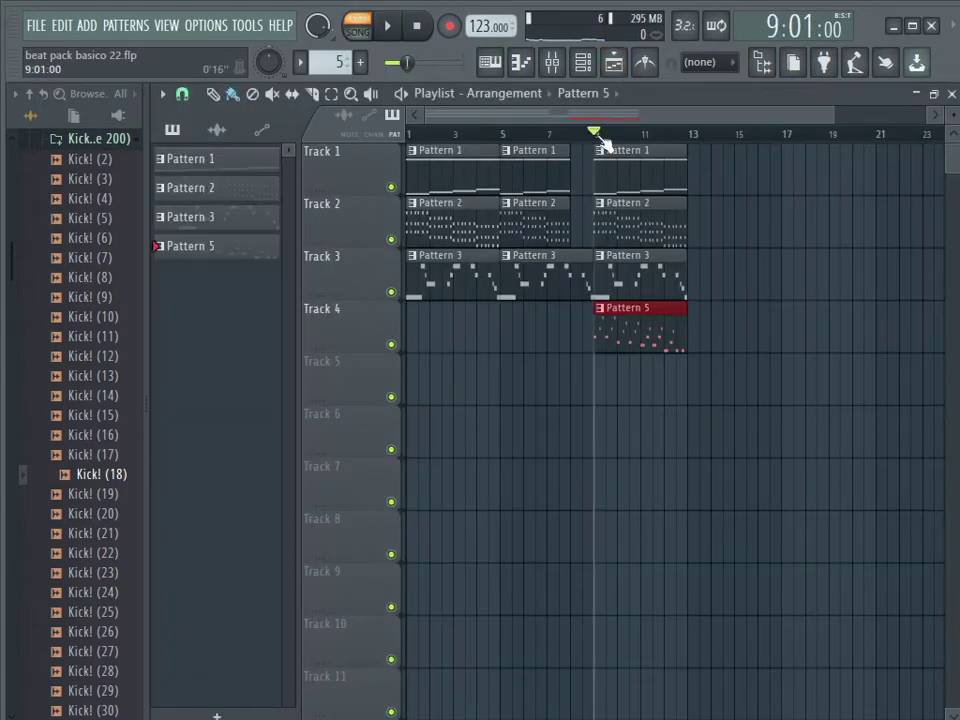
key("space")
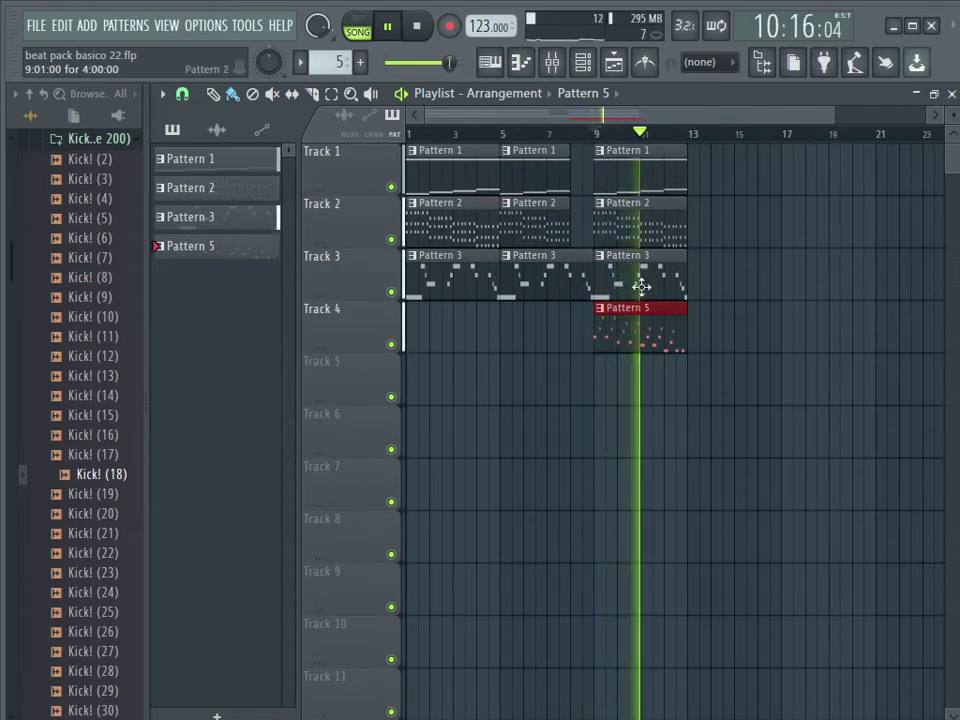
- Repeat the Pattern 5, Pattern 3 and Pattern 2 clips at bar 13 on their playlist tracks
left_click(692, 314)
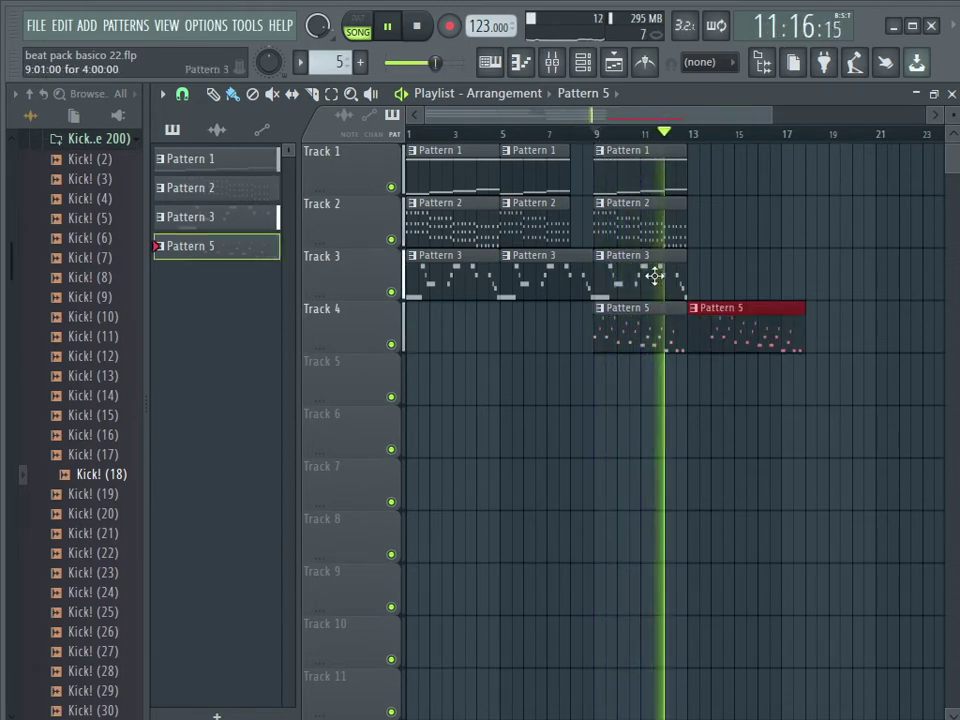
right_click(695, 326)
left_click(694, 323)
left_click(673, 276)
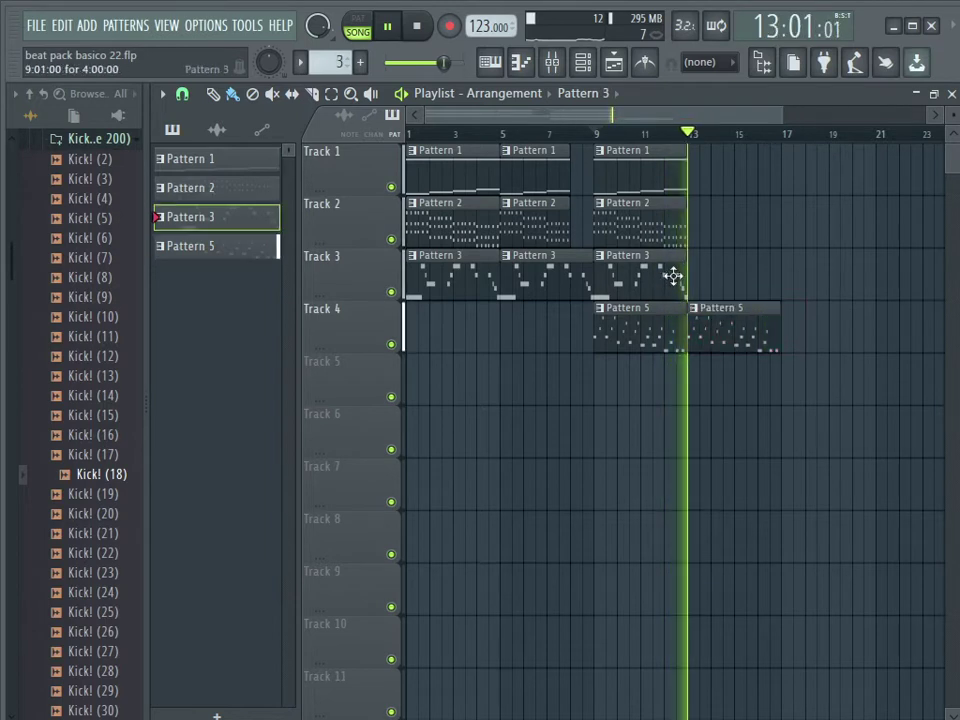
left_click(695, 276)
left_click(680, 227)
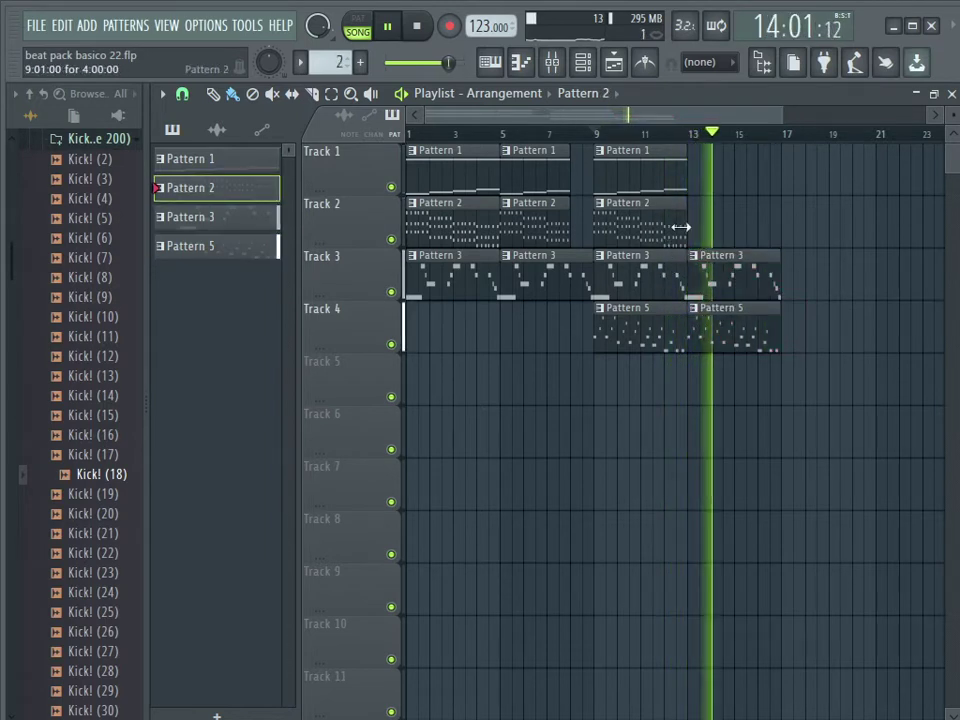
left_click(696, 214)
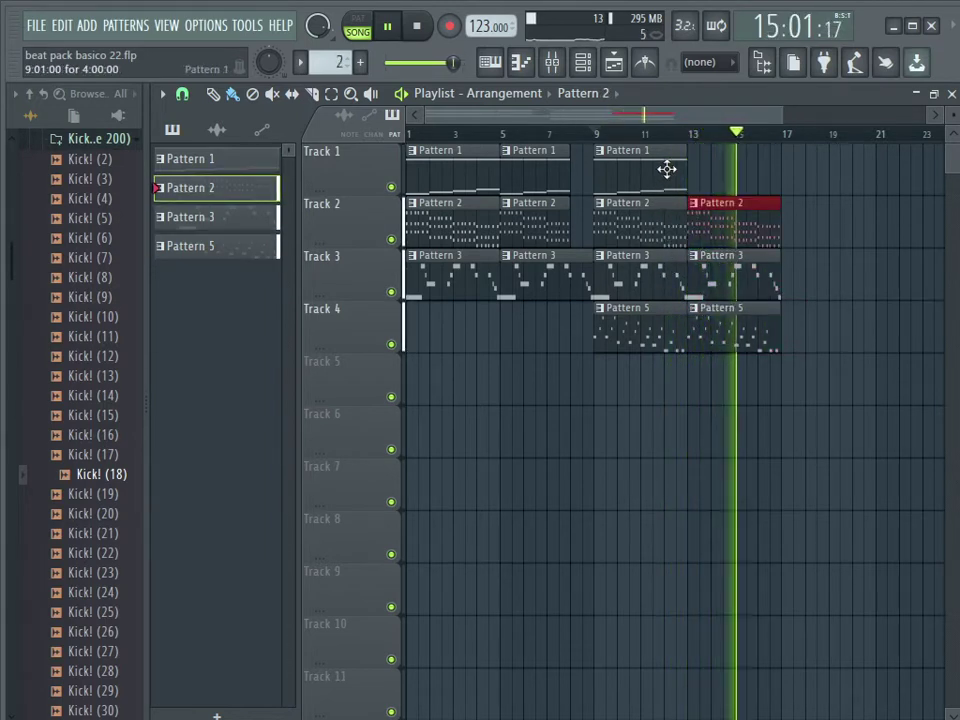
- Delete the Pattern 1 clip at bar 9 and play the song from bar 8
right_click(667, 169)
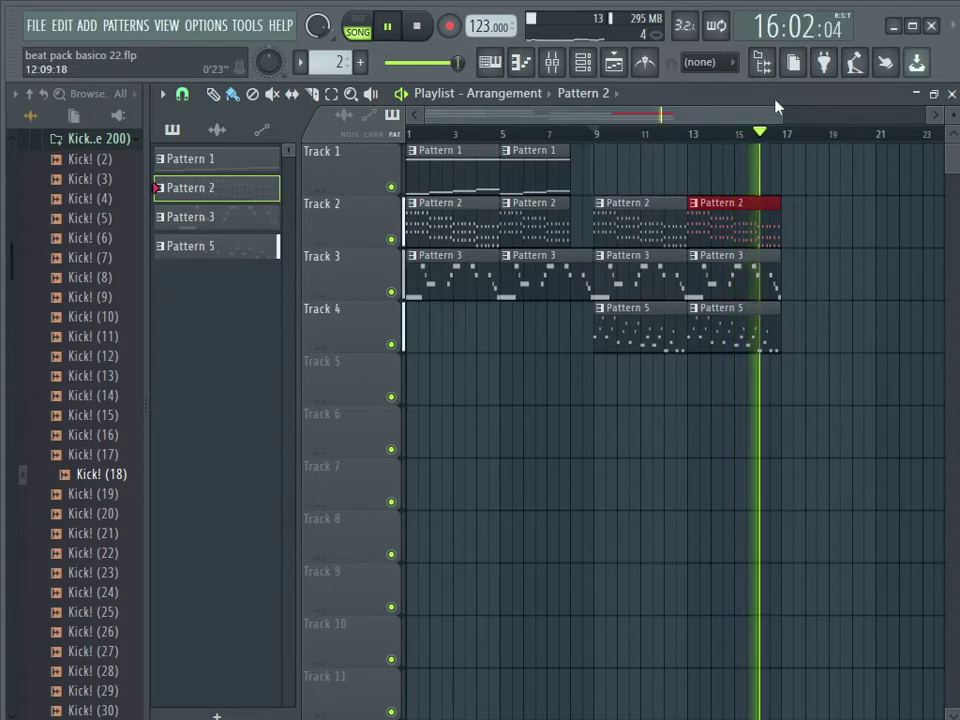
left_click_drag(784, 115, 884, 117)
key("space")
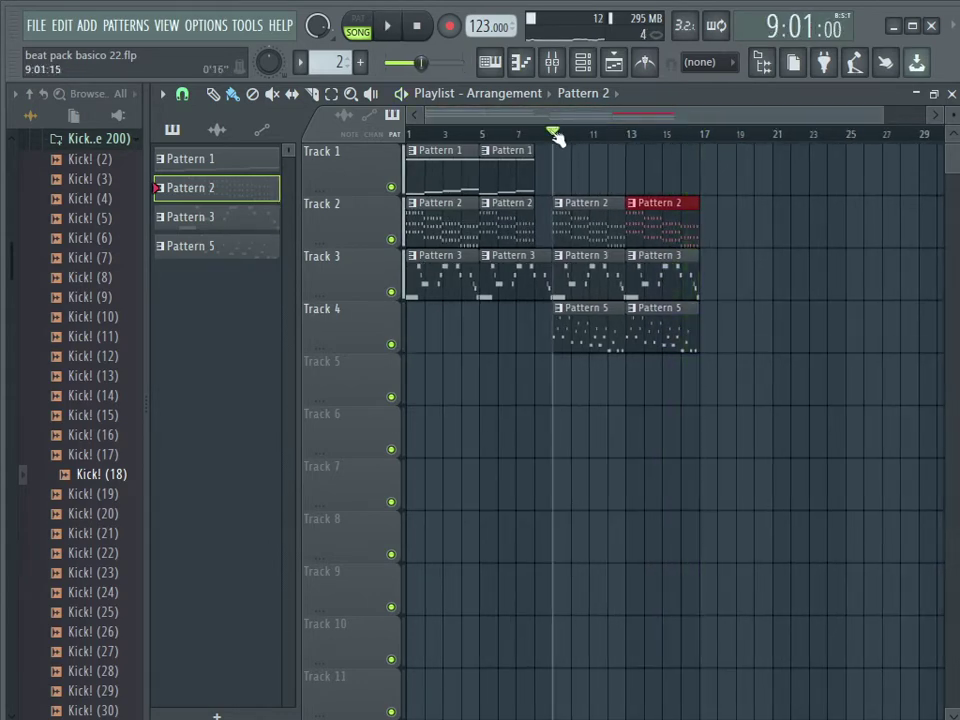
left_click_drag(557, 137, 534, 133)
key("space")
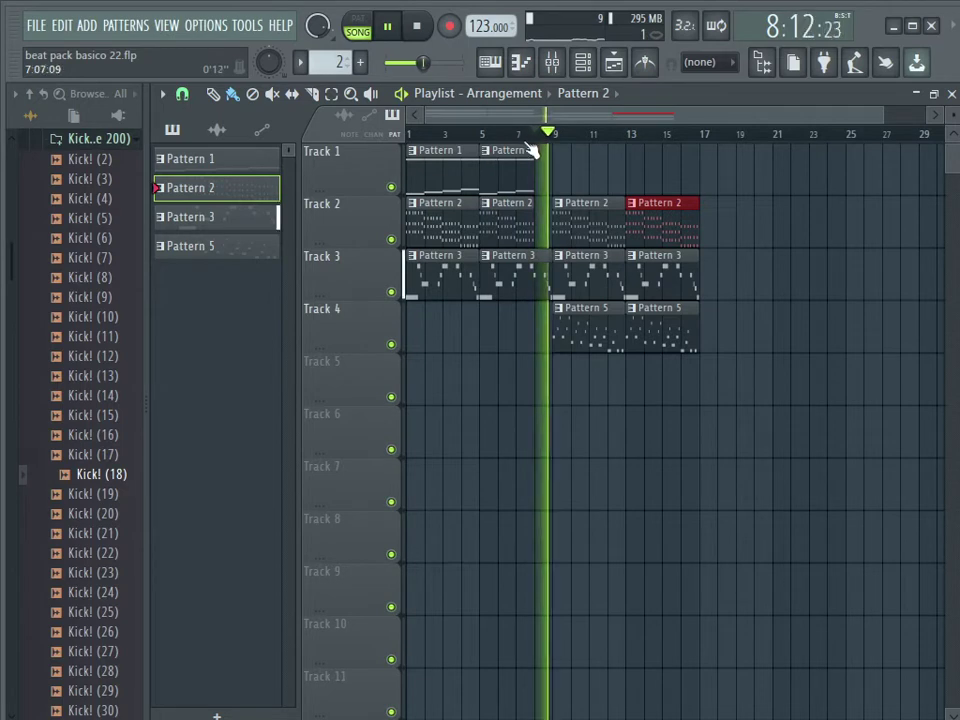
- Save the project and stop playback
left_click(35, 24)
left_click(50, 111)
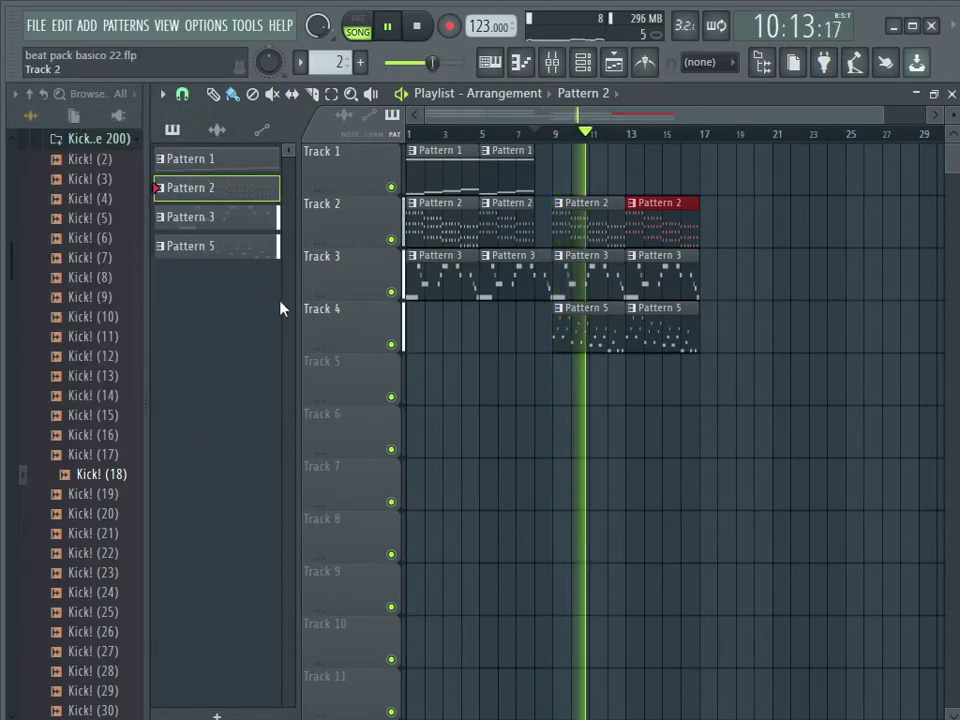
key("space")
- Select the Kick channel and switch to the new, empty Pattern 6
left_click(582, 62)
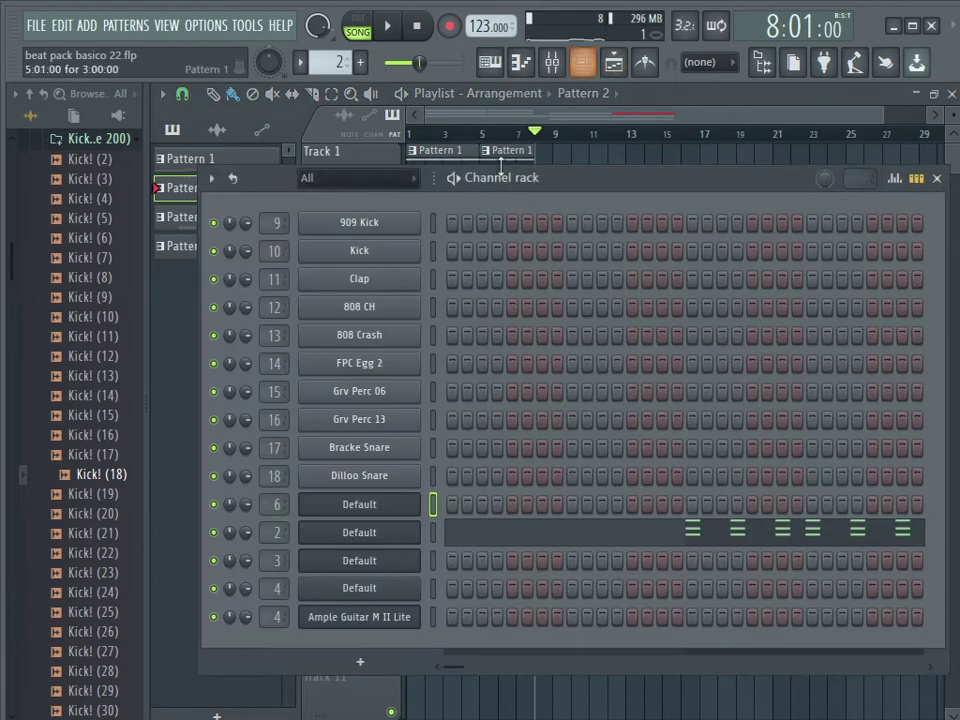
left_click(434, 248)
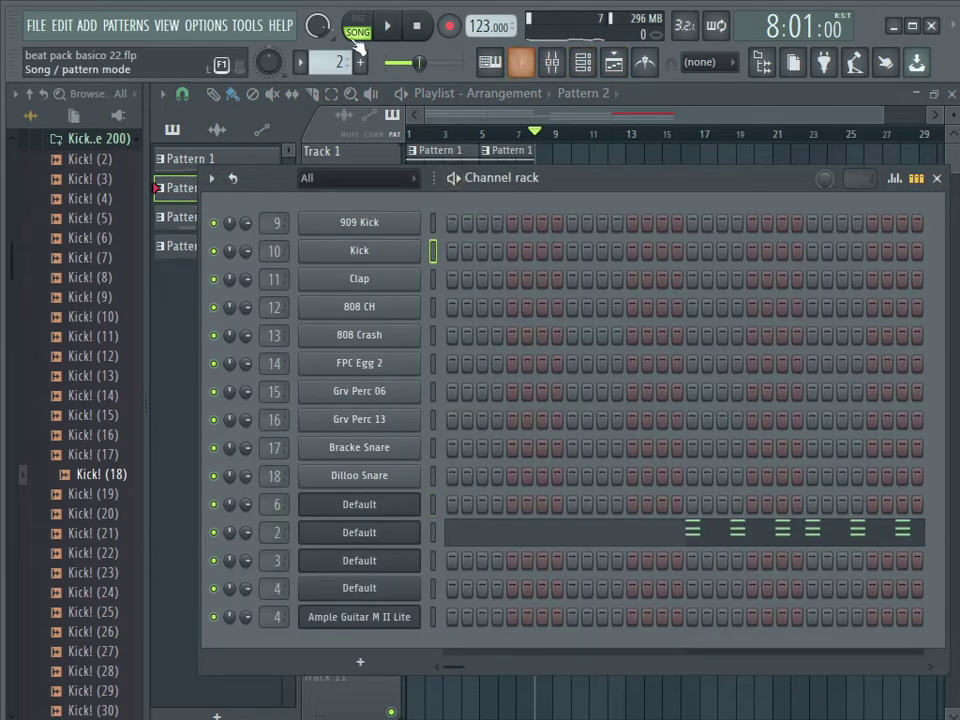
left_click_drag(333, 63, 333, 37)
left_click(620, 116)
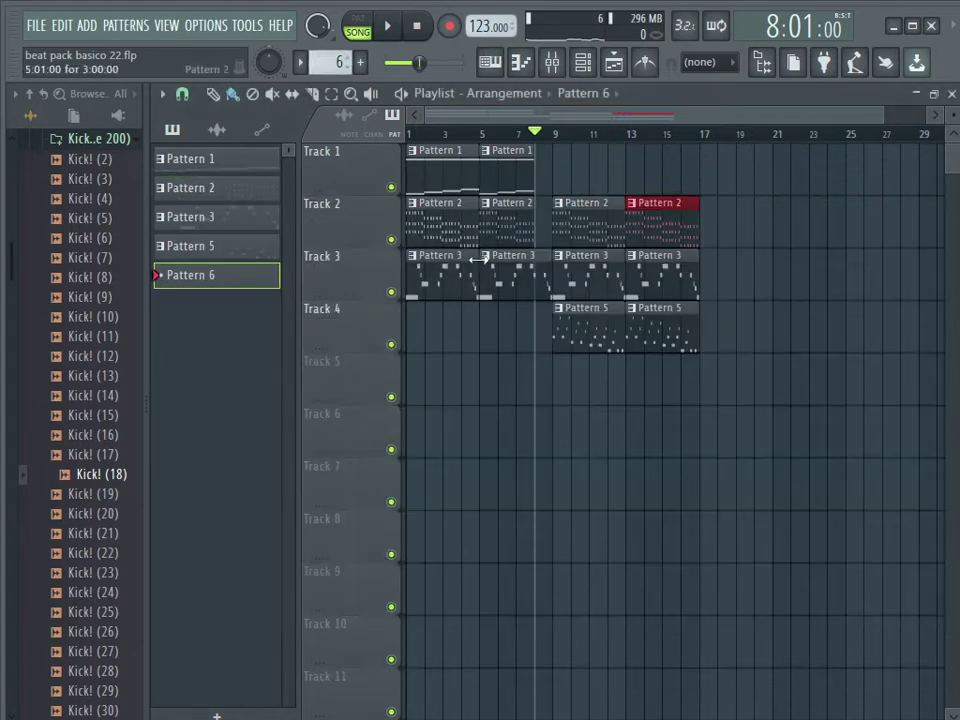
- Place Pattern 6 at bar 8 on Track 5 and record a run of C5 kick hits with the metronome on
left_click(546, 381)
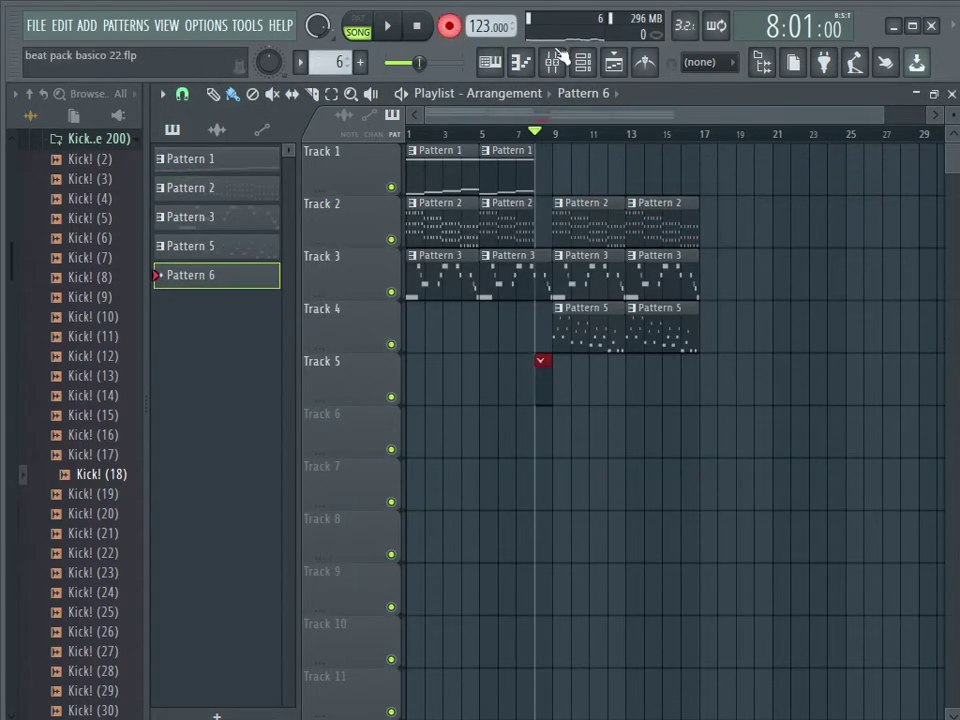
key("space")
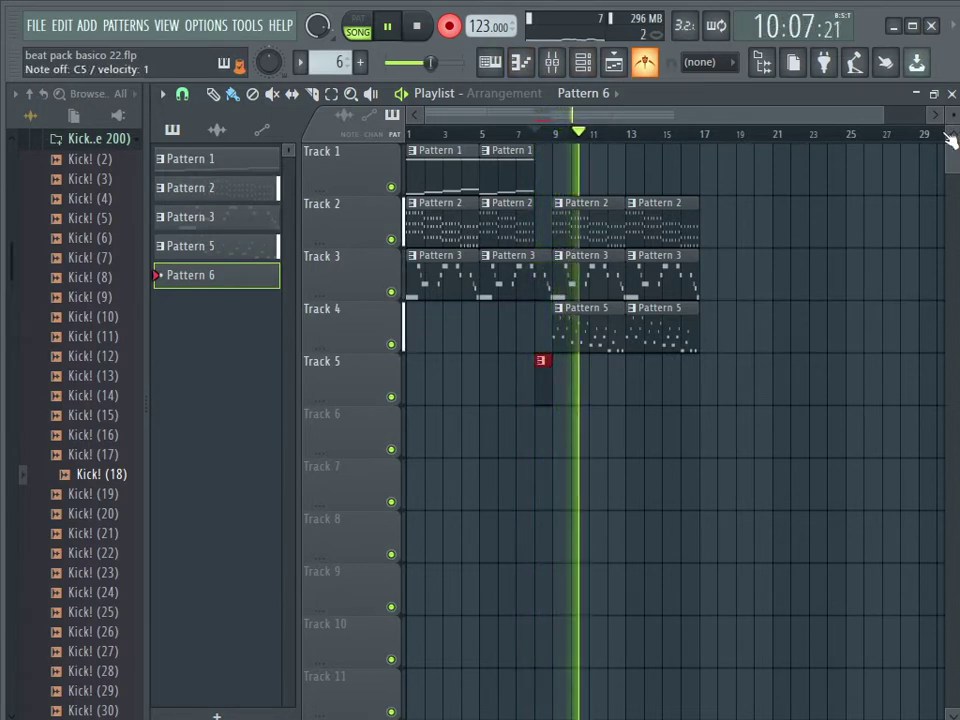
key("space")
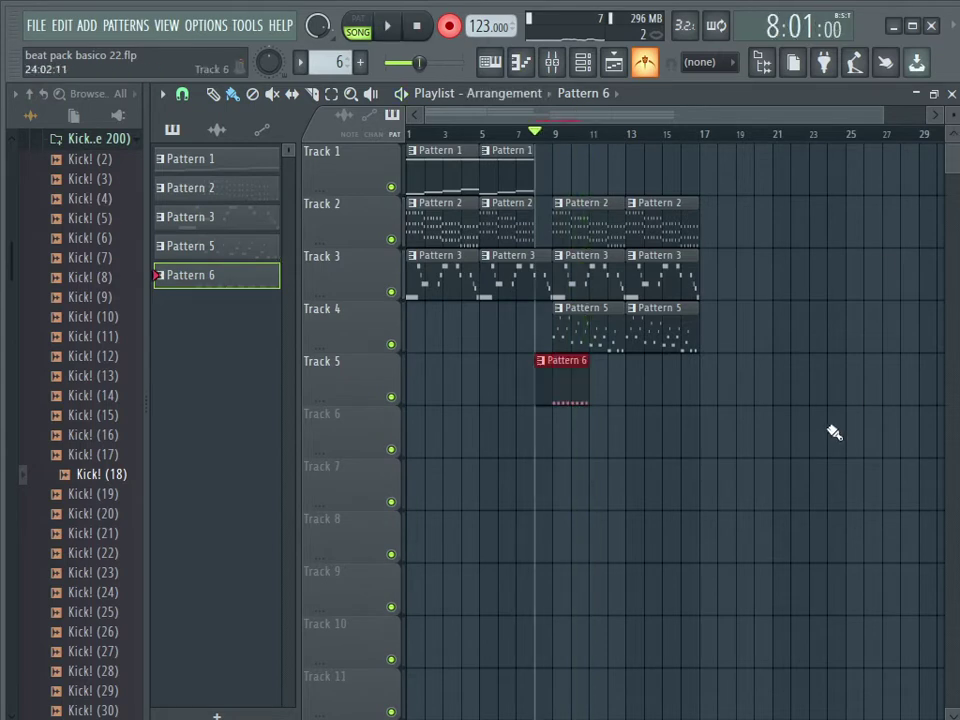
- Quantize the recorded kick notes in Pattern 6 and play the song with record mode and metronome off
double_click(574, 376)
scroll(581, 378, "up", 1)
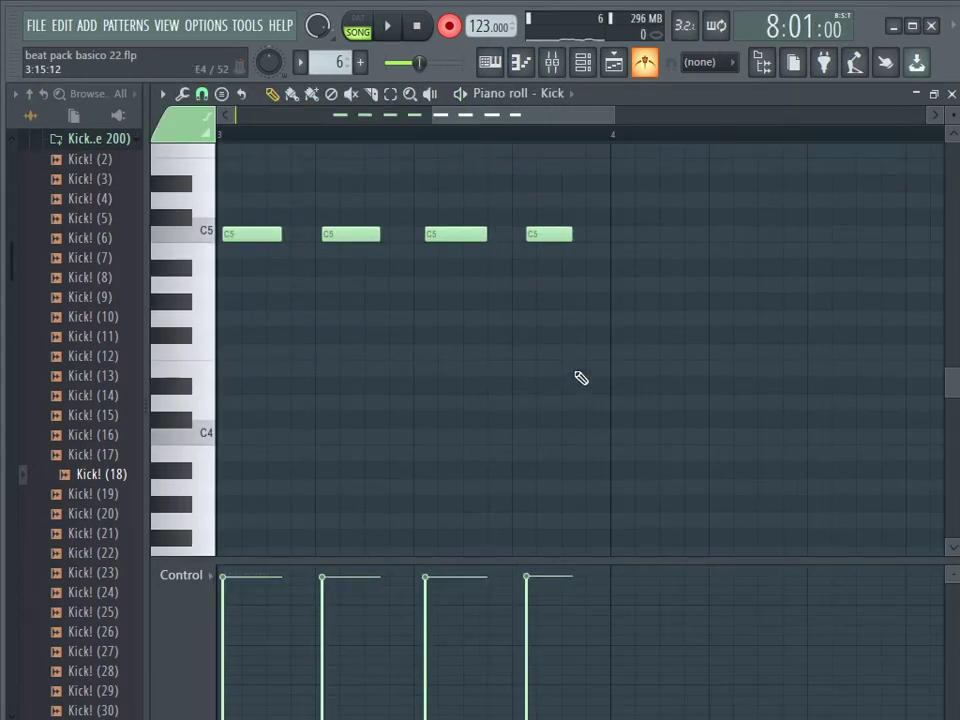
key("ctrl+q")
key("space")
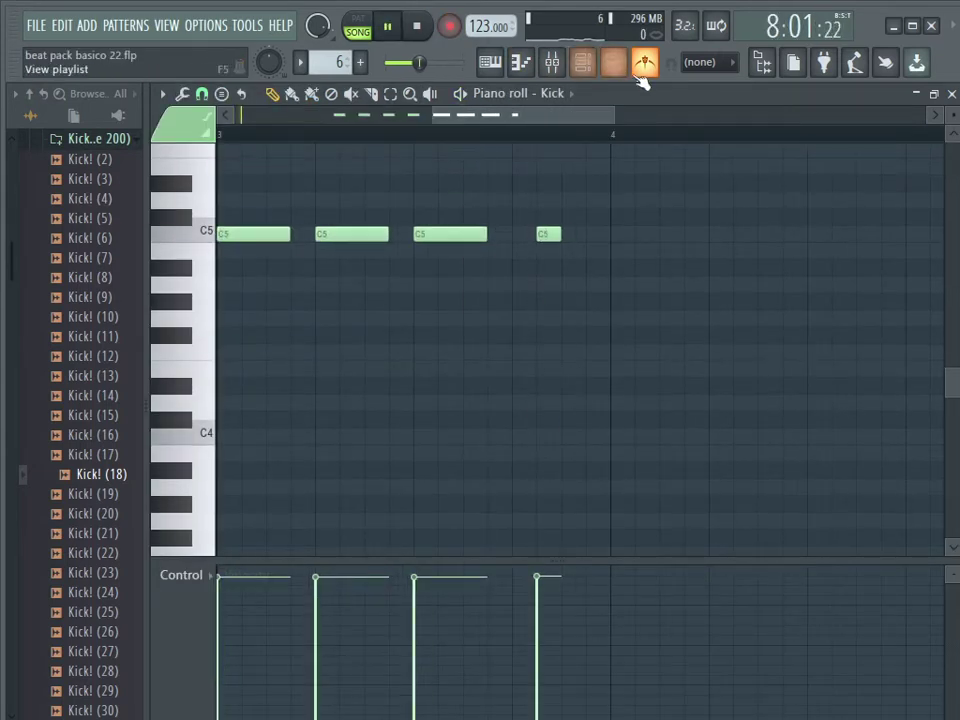
left_click(640, 66)
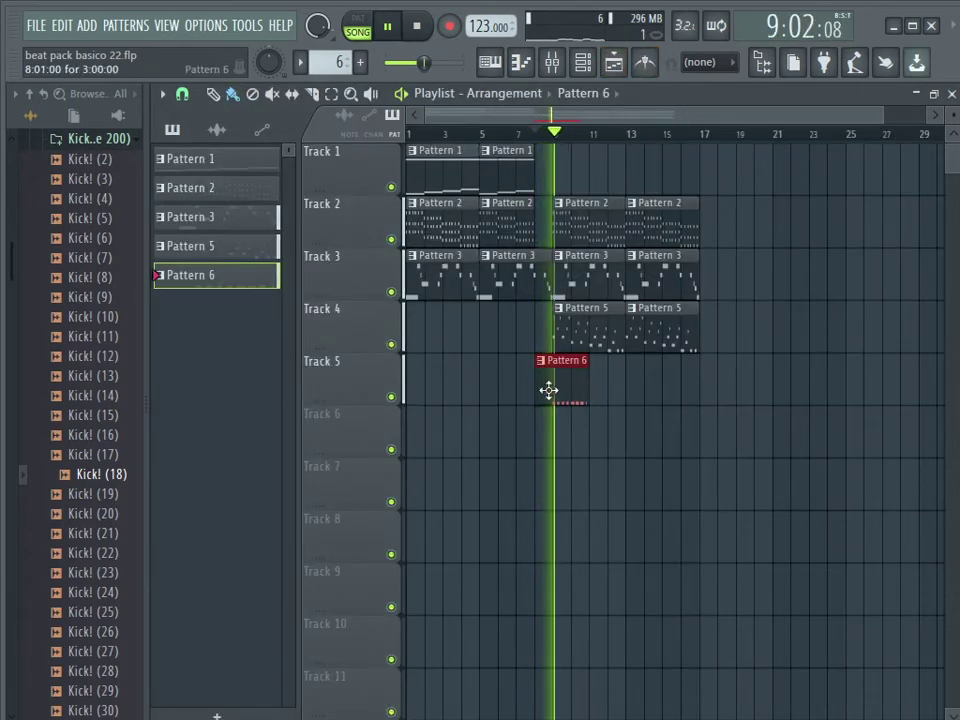
- Trim the Pattern 6 clip on Track 5 to start at bar 9 and repeat it at bar 11
left_click_drag(551, 386, 570, 386)
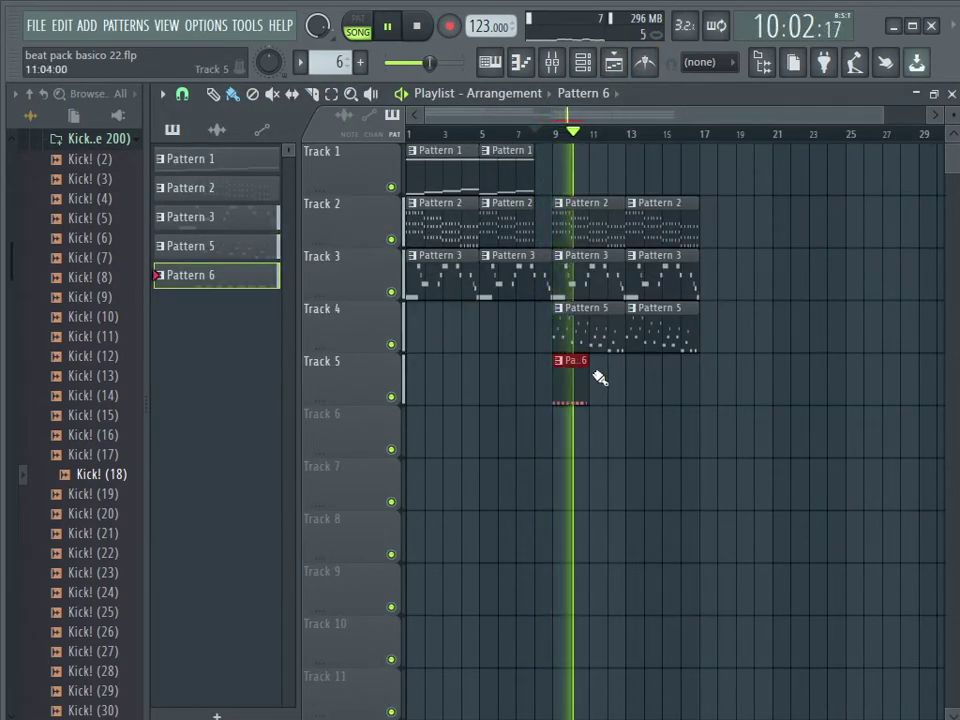
left_click(600, 375)
right_click(602, 376)
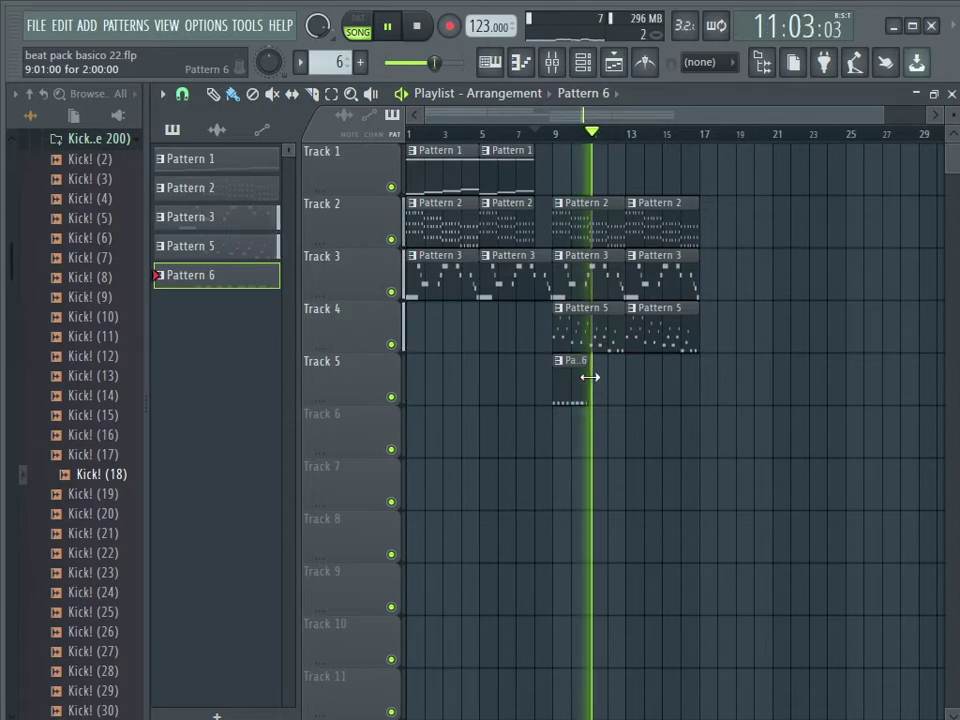
left_click(600, 379)
- Move the last kick note of Pattern 6 to 3:13:00 and repeat the Pattern 6 clip at bars 13 and 15
double_click(572, 380)
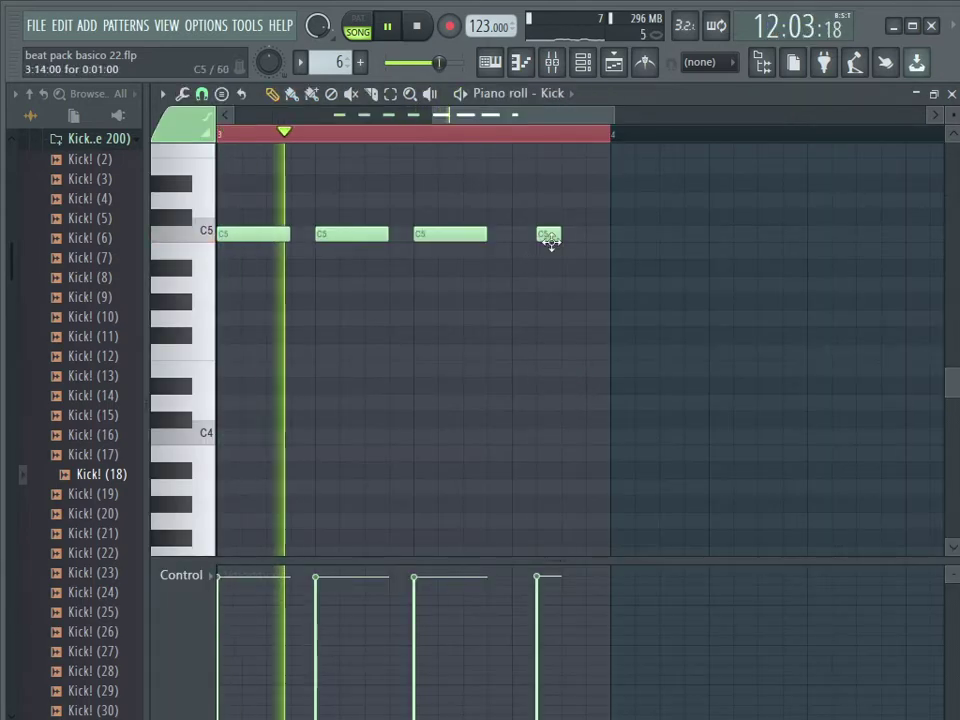
left_click_drag(551, 236, 527, 236)
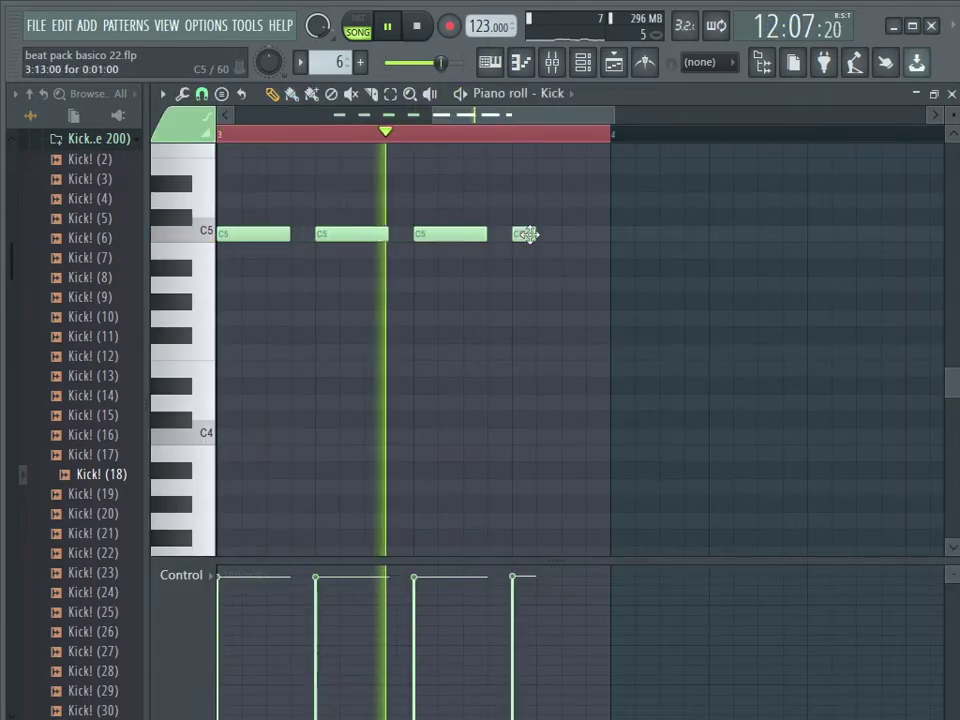
left_click(627, 67)
key("space")
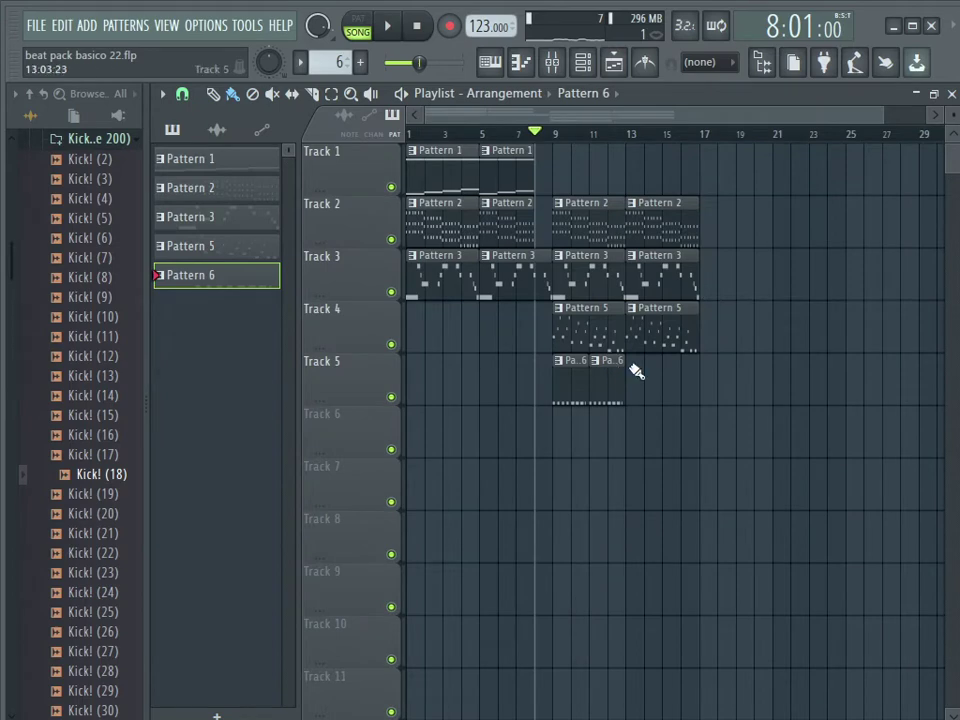
left_click(634, 369)
left_click(670, 380)
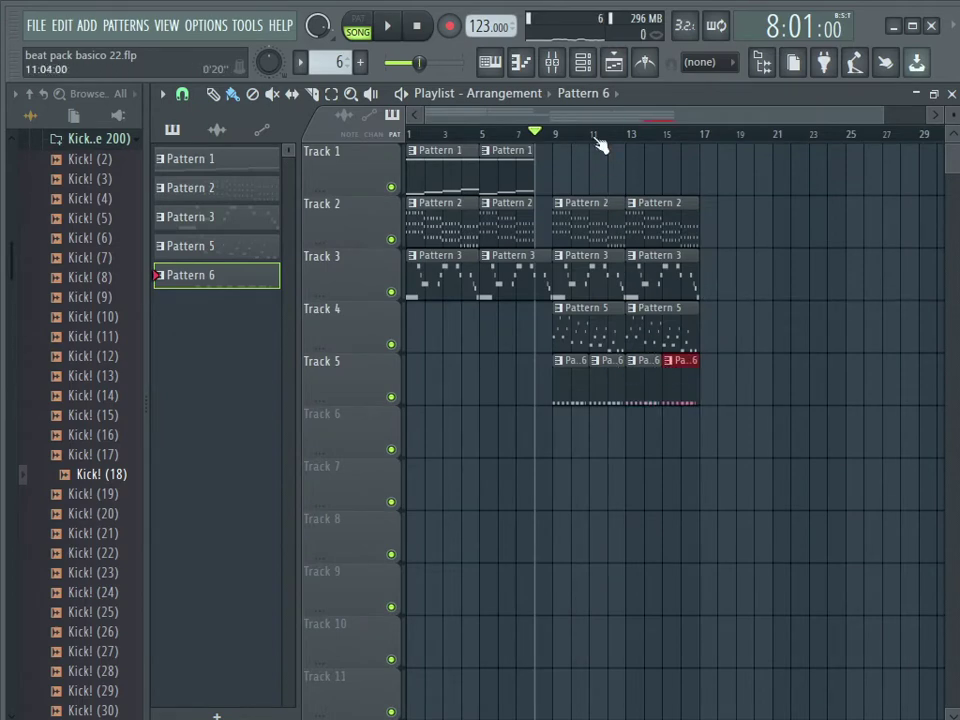
- Play the song with the mixer open and check the level of the Kick track
left_click(552, 62)
key("space")
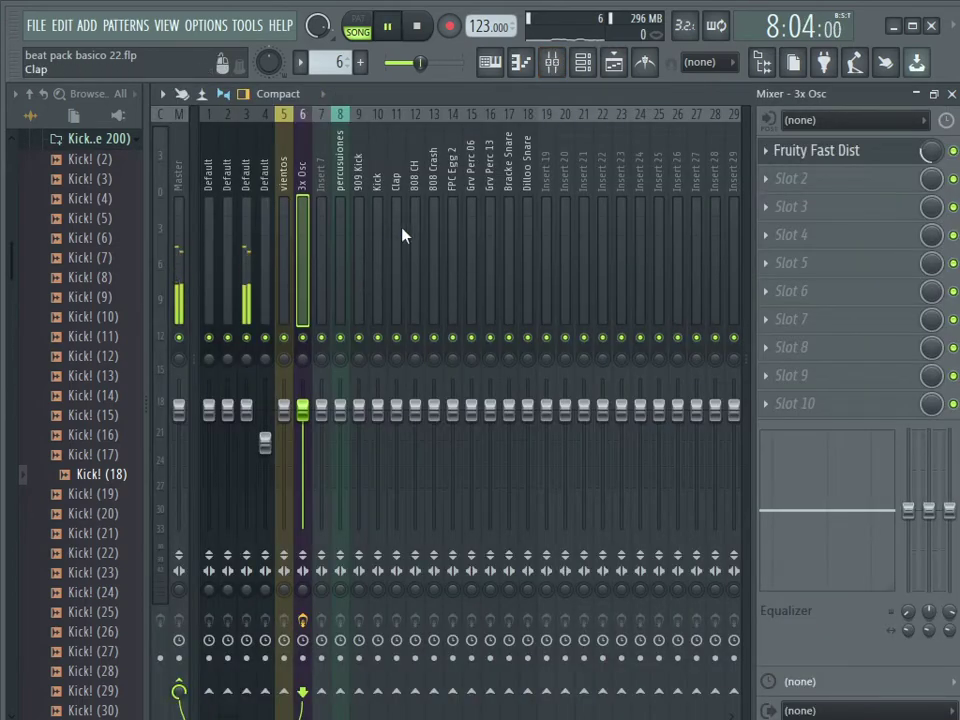
left_click(367, 177)
left_click(381, 180)
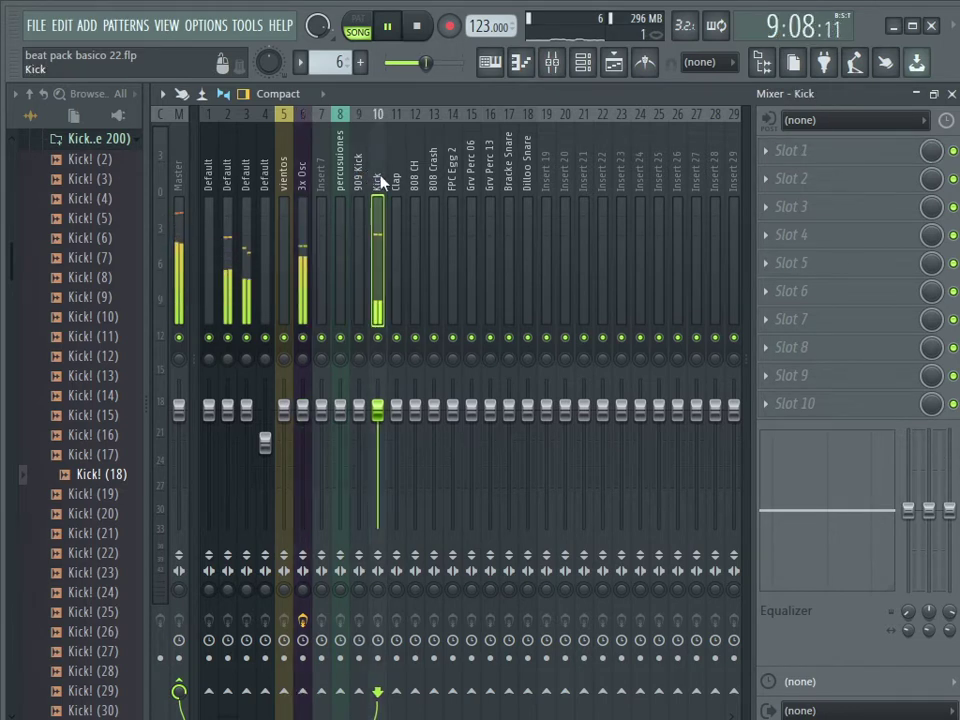
key("space")
- Route the Kick mixer track only to the percusuiones track and play the song
left_click(340, 178)
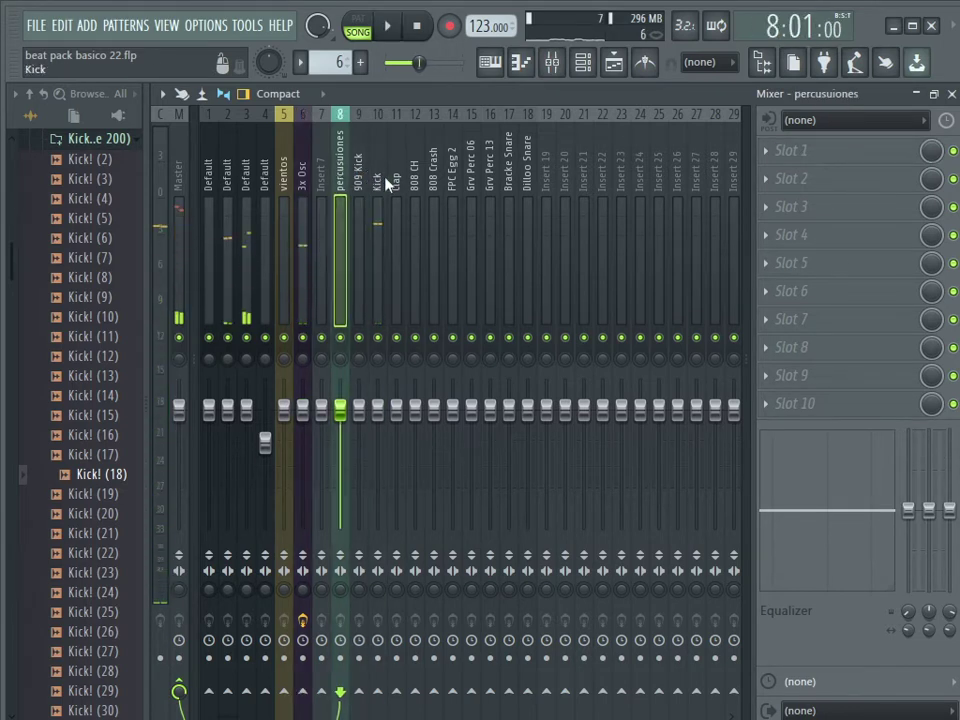
left_click(382, 182)
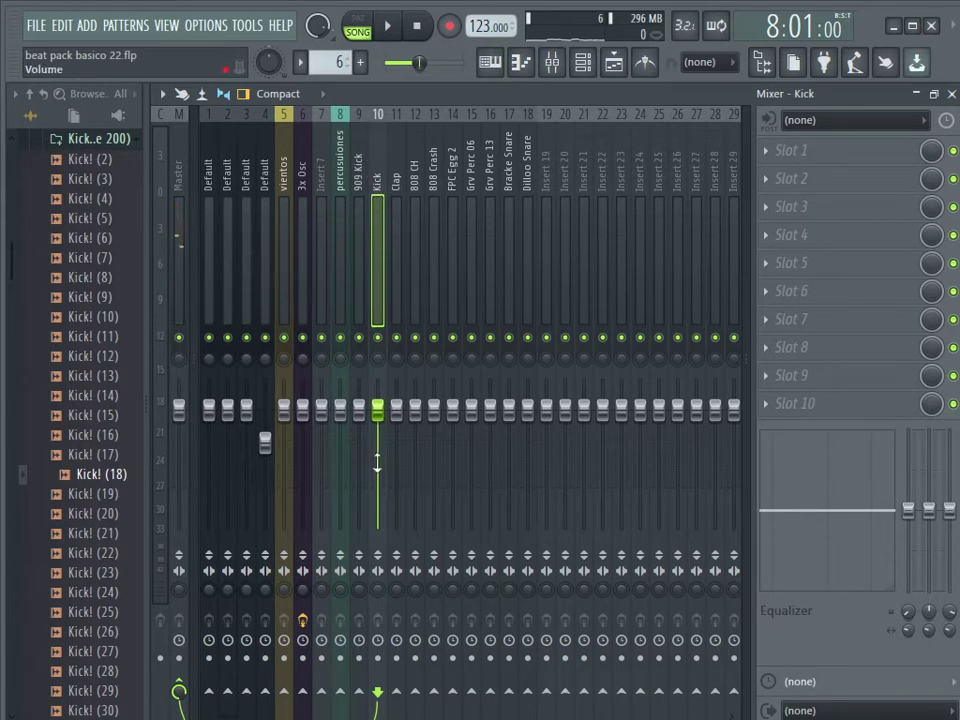
left_click(343, 690)
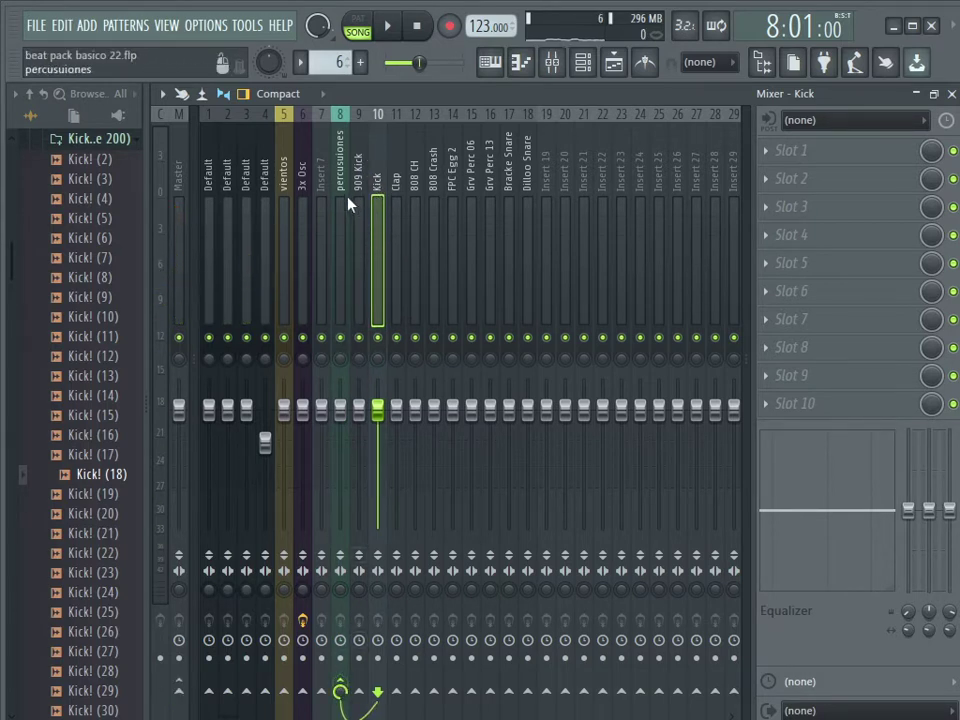
key("space")
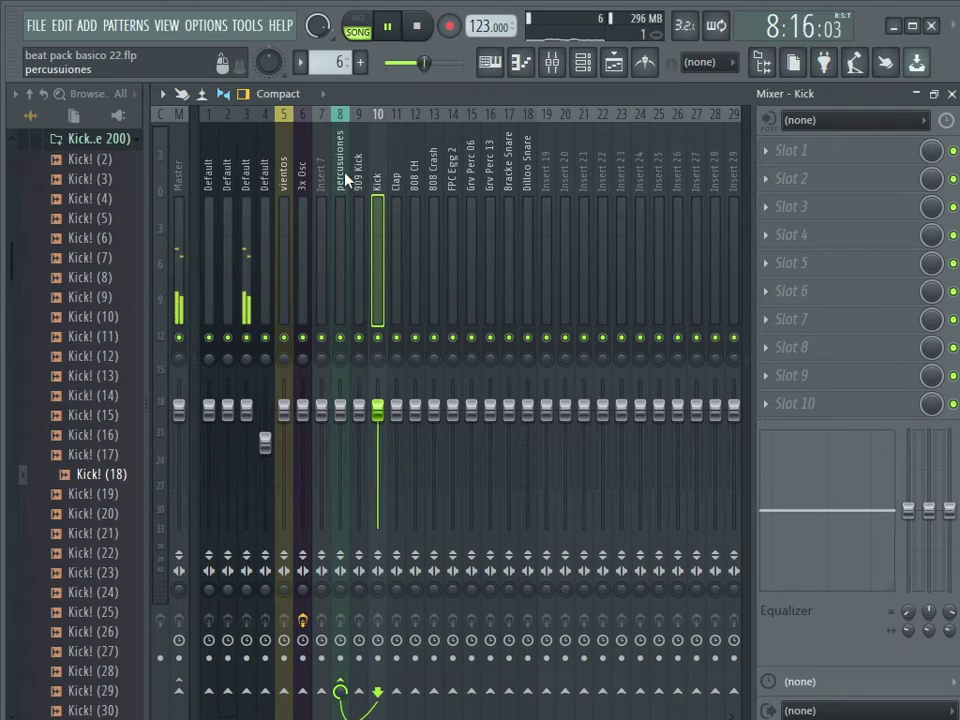
- Add Fruity Peak Controller to the first effect slot of the percusuiones track and move its window clear of the mixer tracks
left_click(346, 178)
left_click(780, 154)
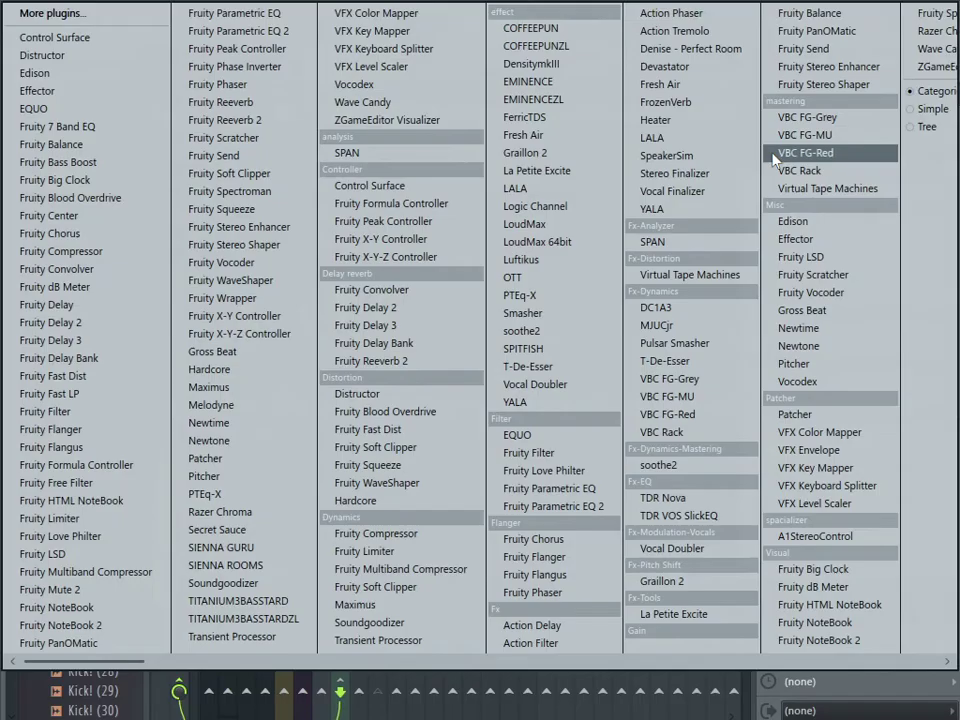
left_click(410, 221)
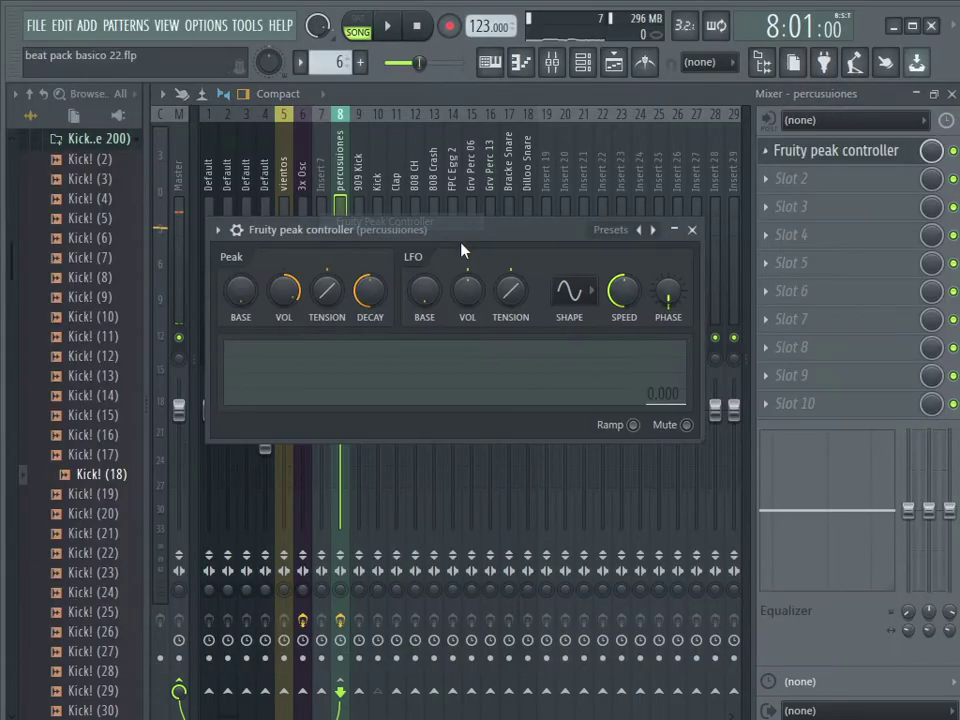
left_click_drag(486, 236, 760, 213)
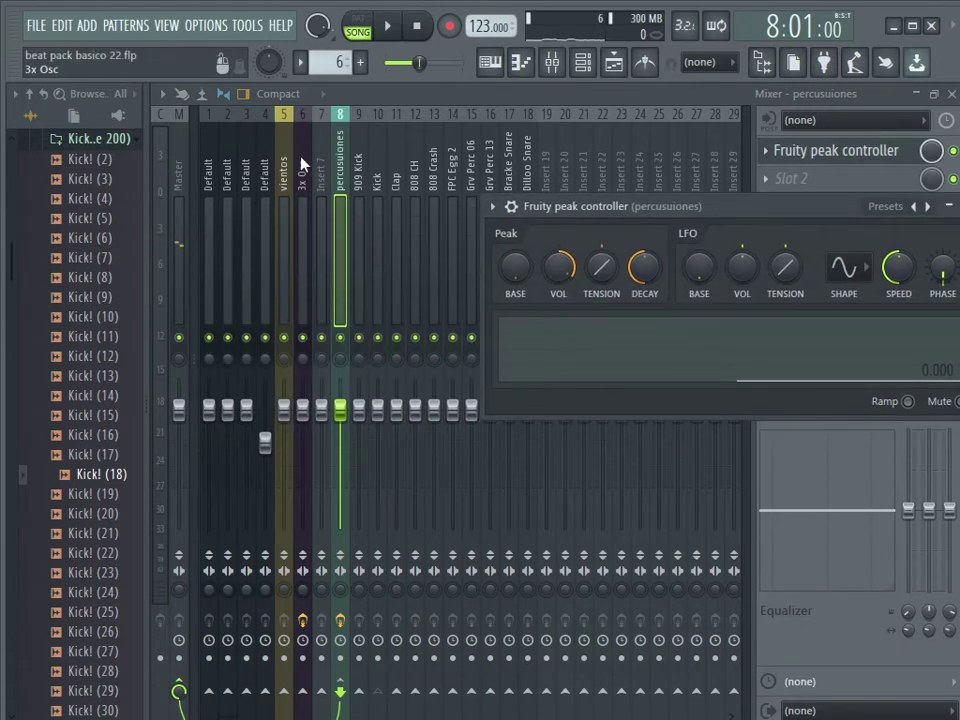
- Link the 3x Osc mixer track's volume fader to the internal controller Peak ctrl - Peak with the Inverted mapping formula
left_click(302, 168)
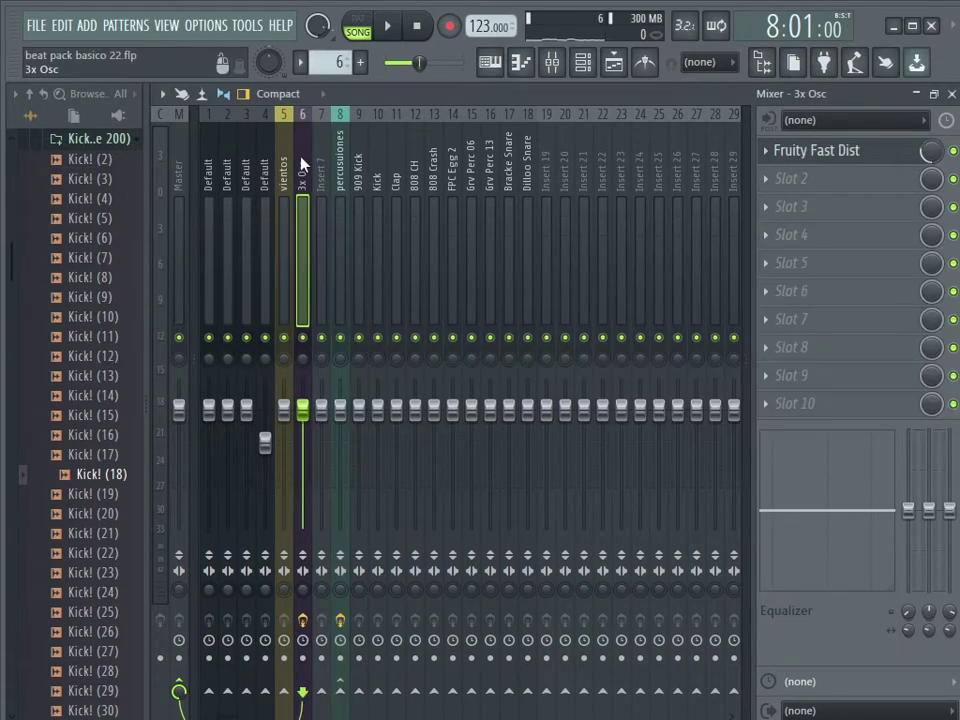
right_click(302, 415)
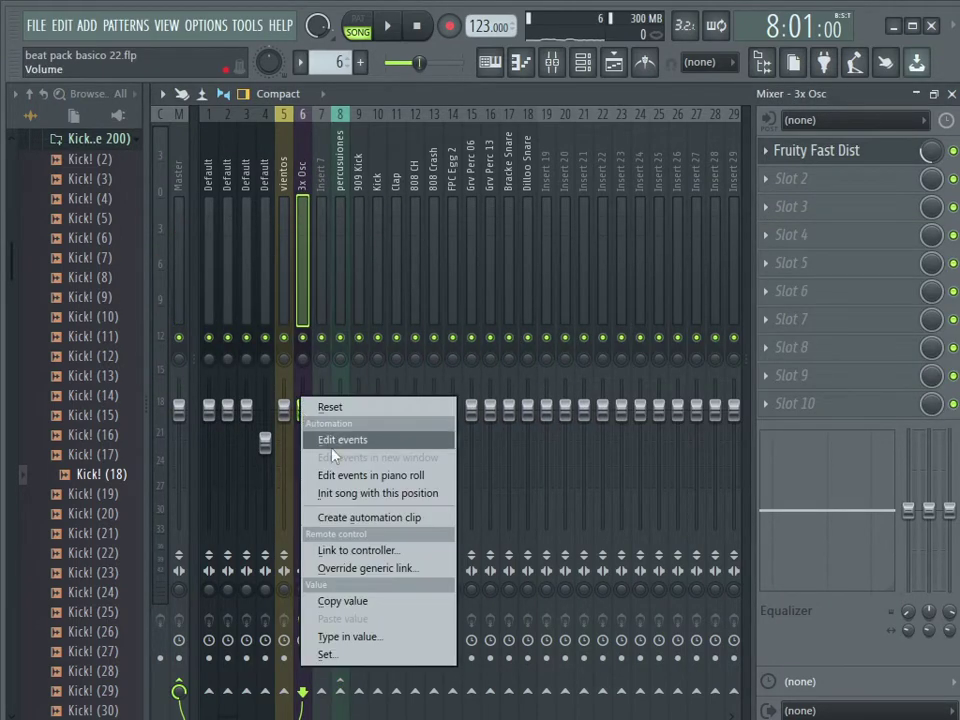
left_click(350, 551)
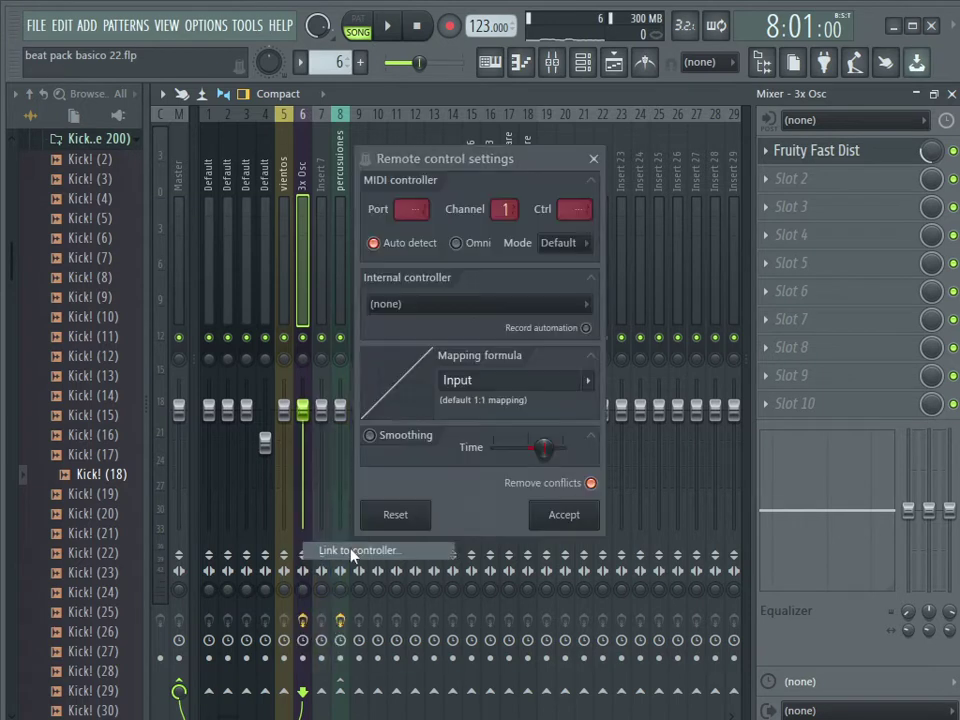
left_click(525, 304)
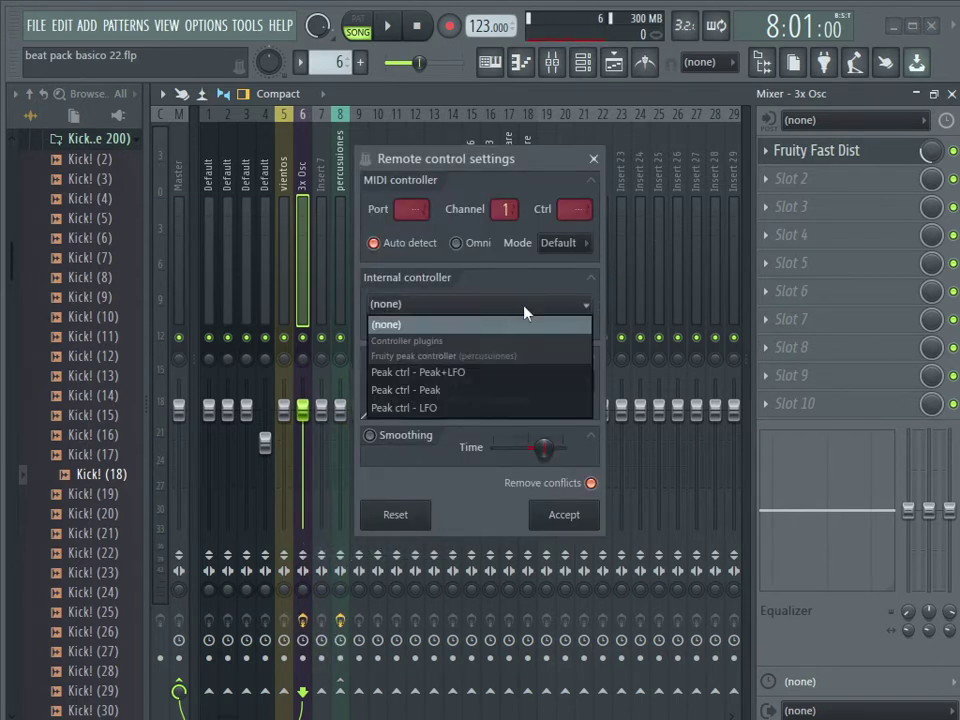
left_click(457, 394)
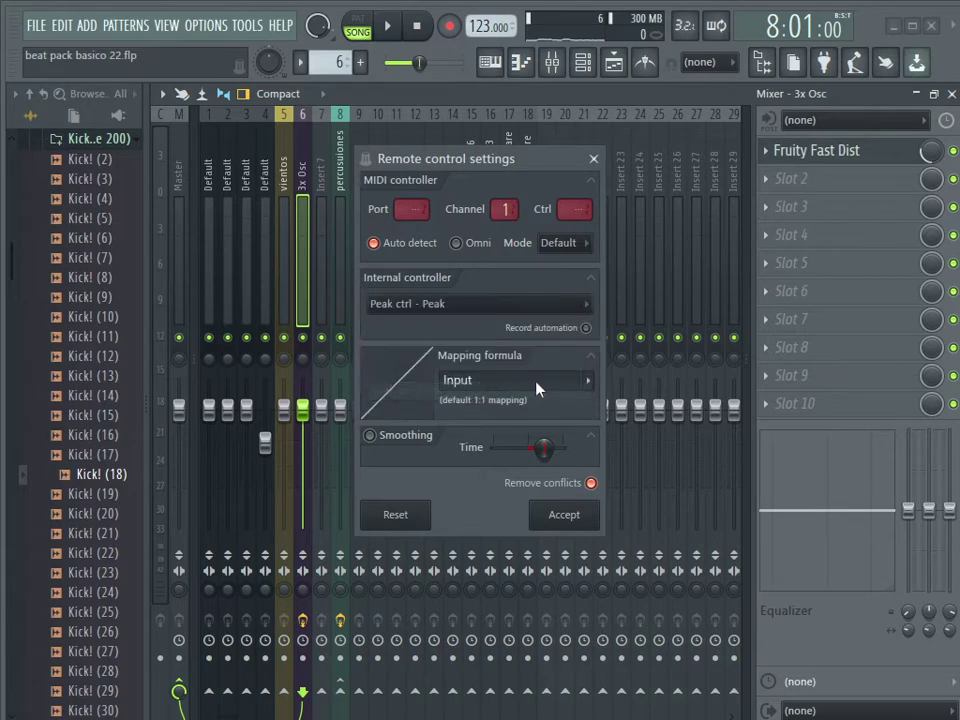
left_click(592, 385)
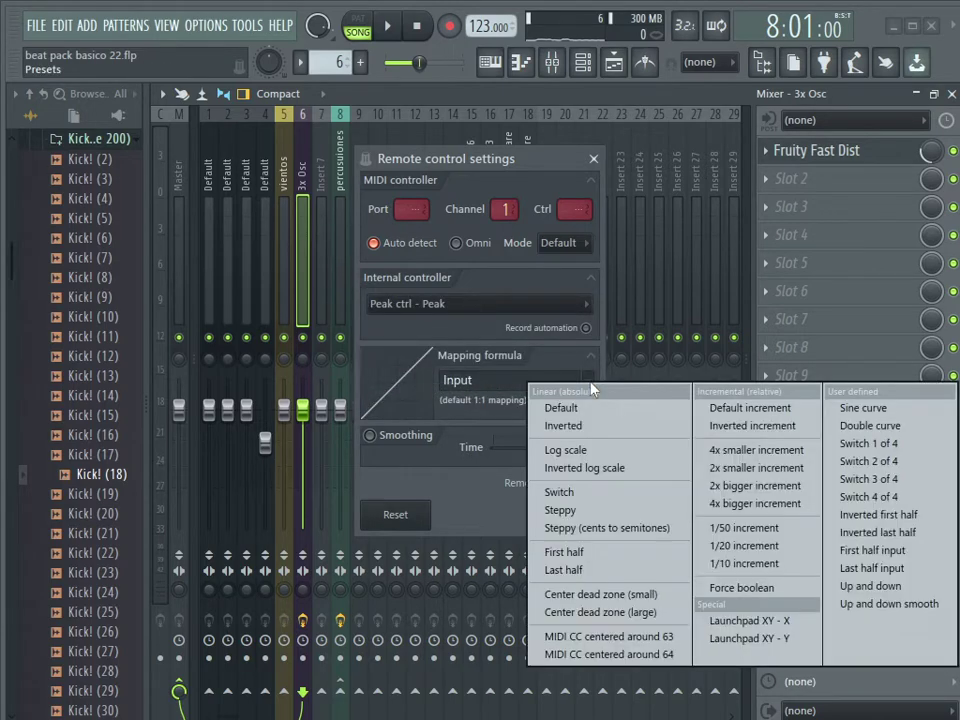
left_click(560, 425)
left_click(572, 515)
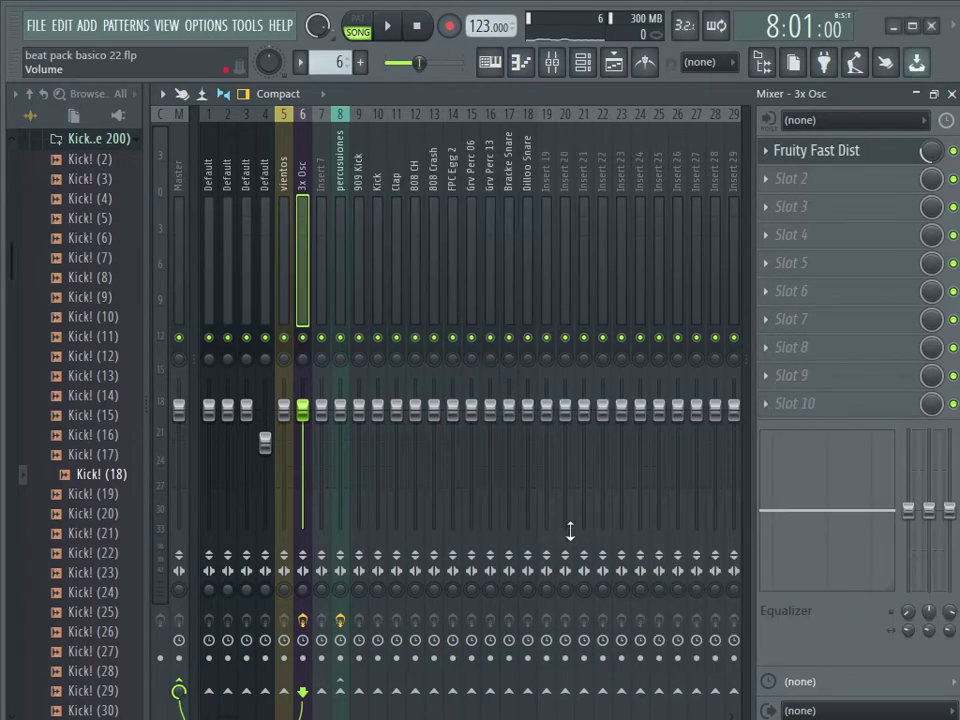
- Play the song and watch how the linked 3x Osc volume fader reacts to the kick
key("space")
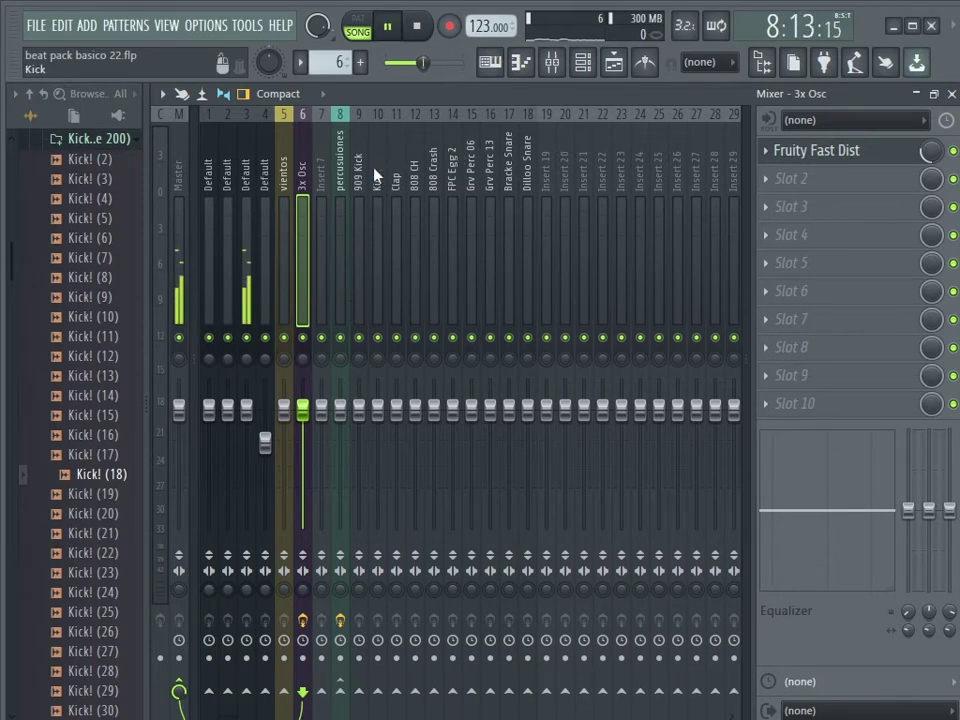
left_click_drag(302, 409, 302, 380)
key("space")
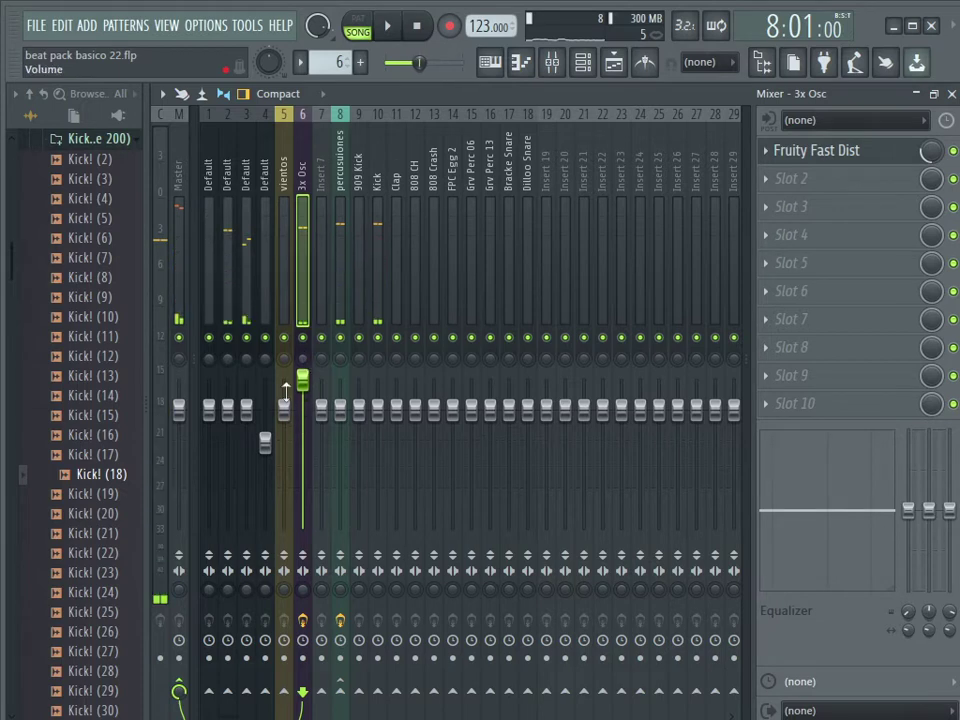
- Reopen Fruity Peak Controller on the percusuiones track and set its peak base level to 30% and peak amount to 16%
left_click(377, 174)
left_click(339, 172)
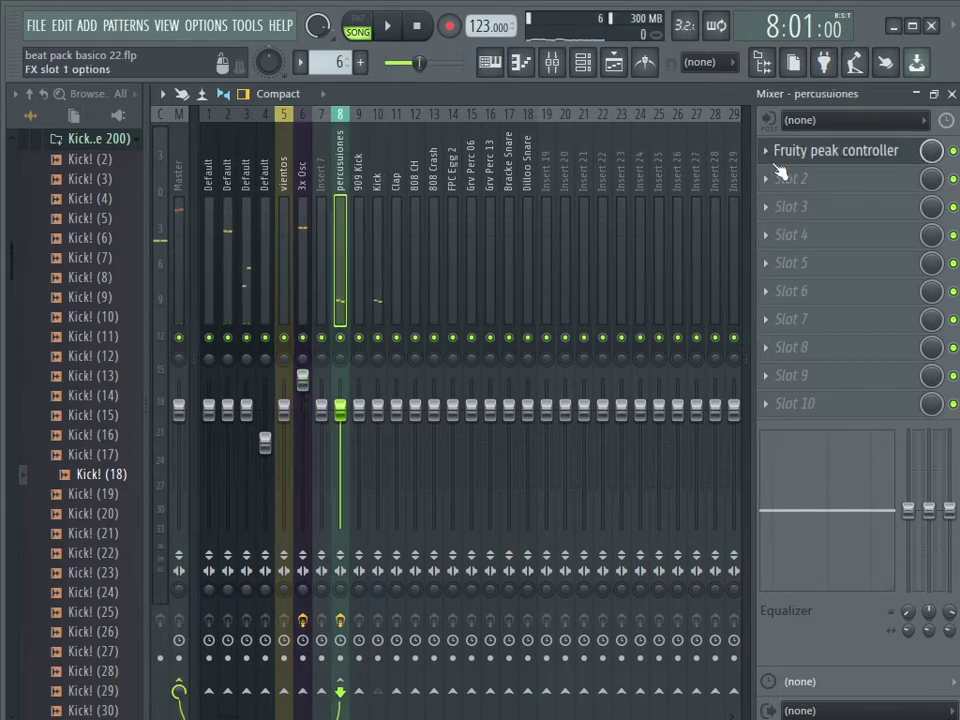
left_click(814, 158)
left_click_drag(747, 213, 765, 192)
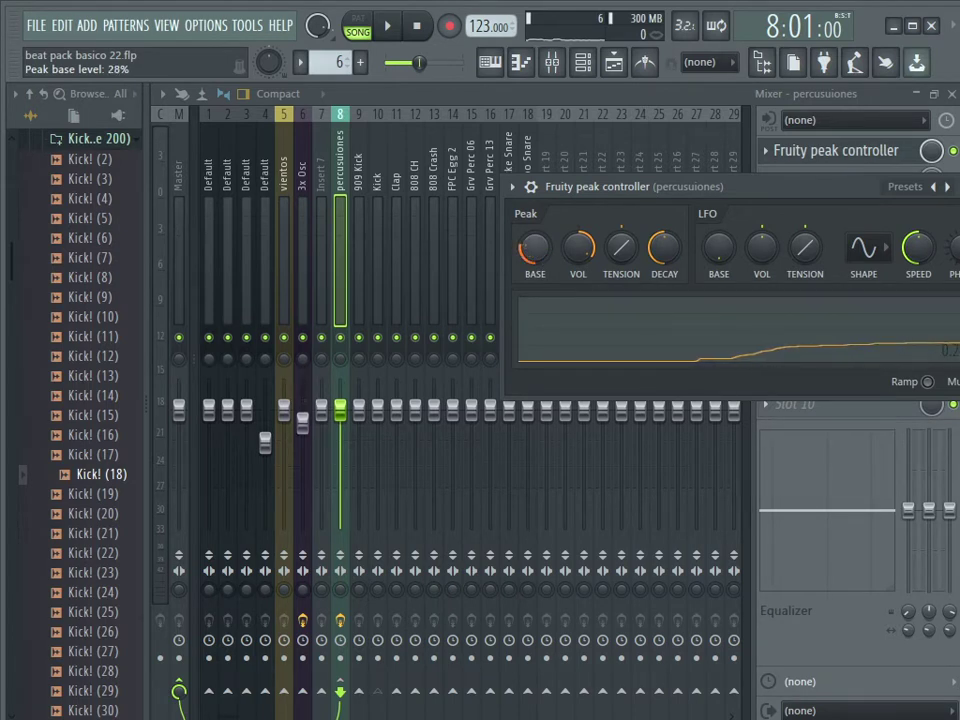
left_click_drag(590, 255, 590, 305)
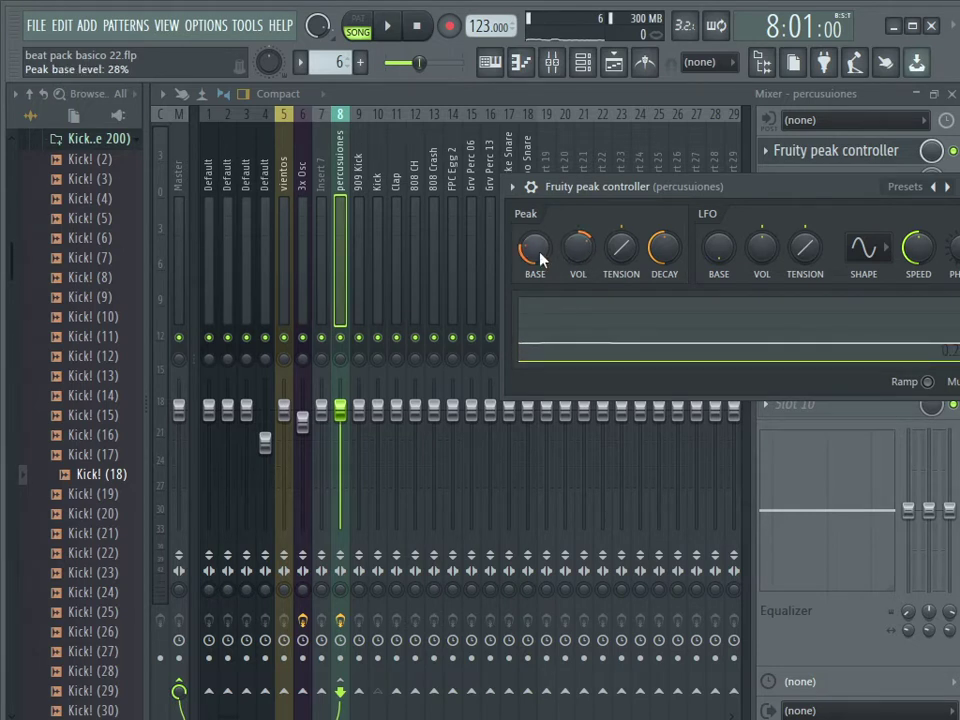
left_click_drag(535, 248, 535, 244)
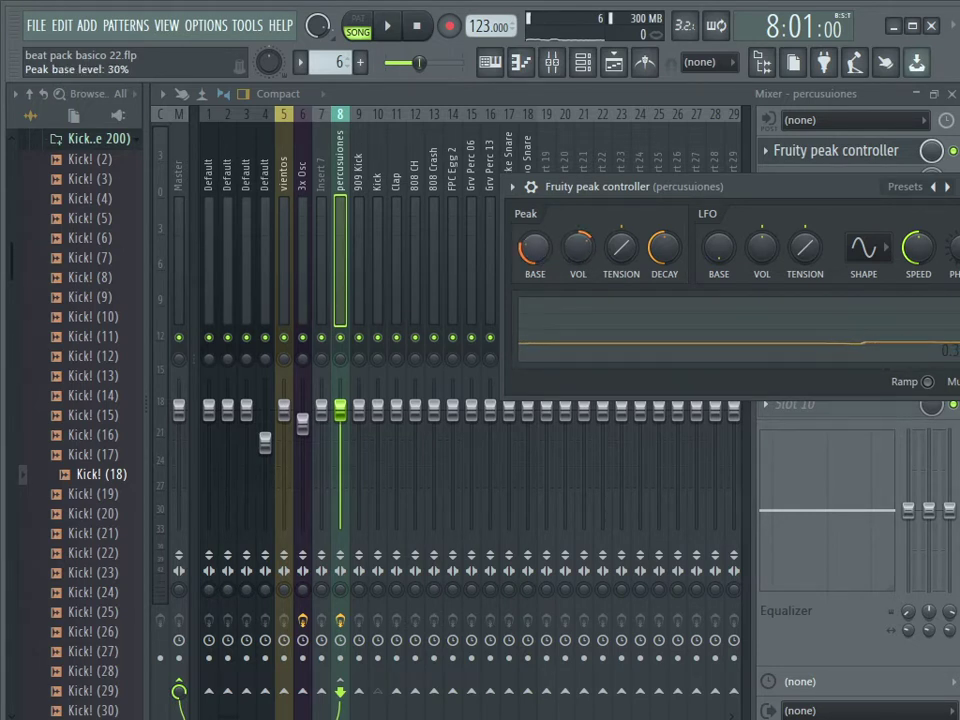
left_click_drag(585, 255, 585, 265)
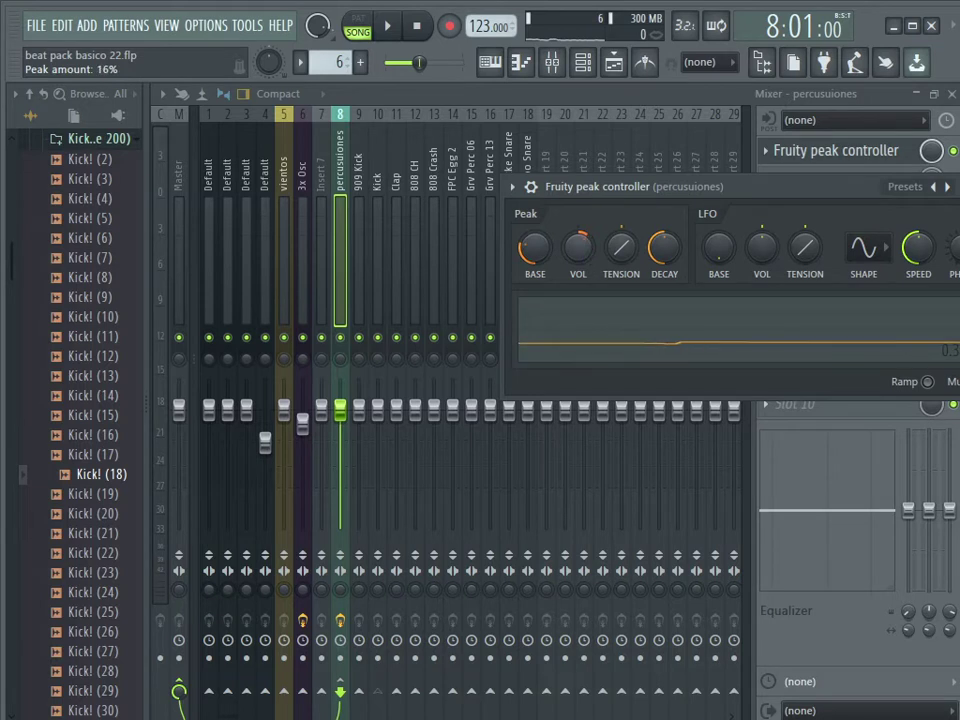
- Play the song while readjusting the peak amount and setting the peak tension to 27% in Fruity Peak Controller
key("space")
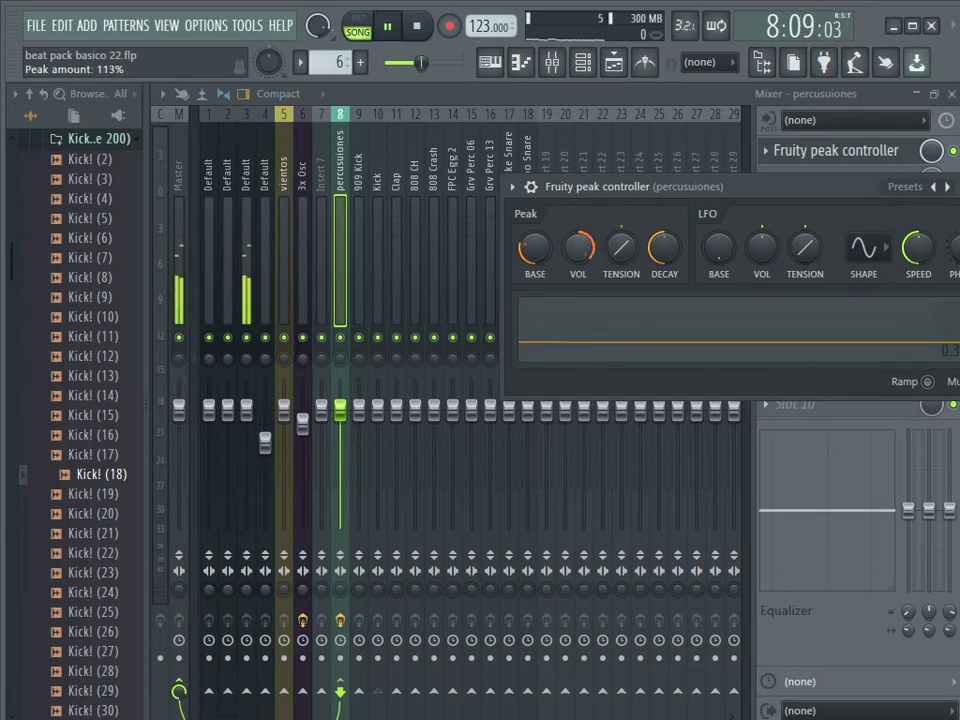
left_click_drag(578, 247, 615, 228)
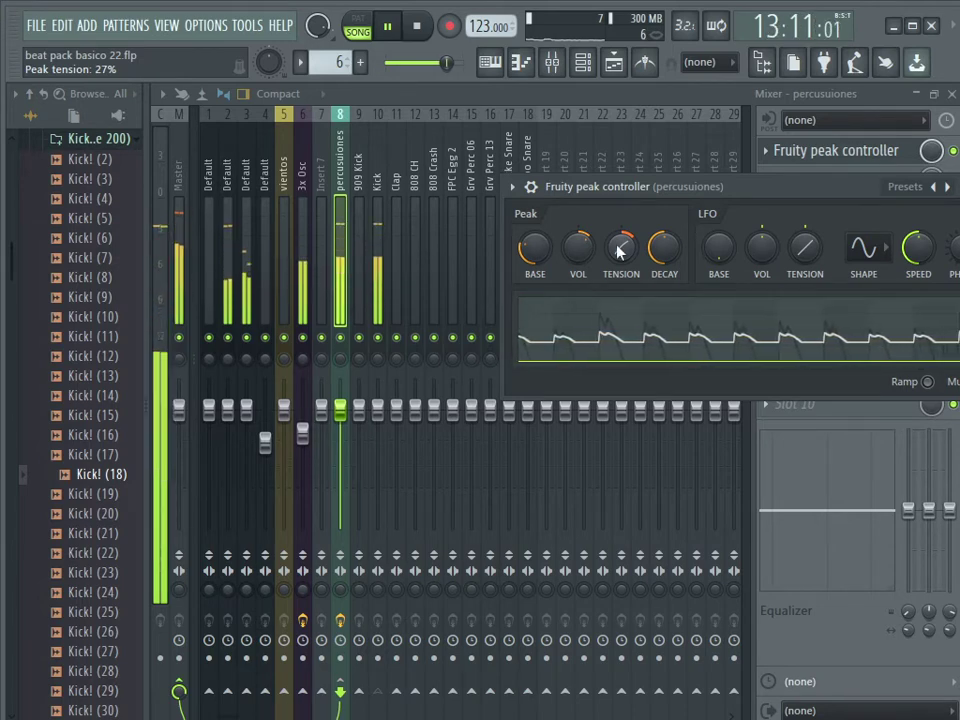
key("space")
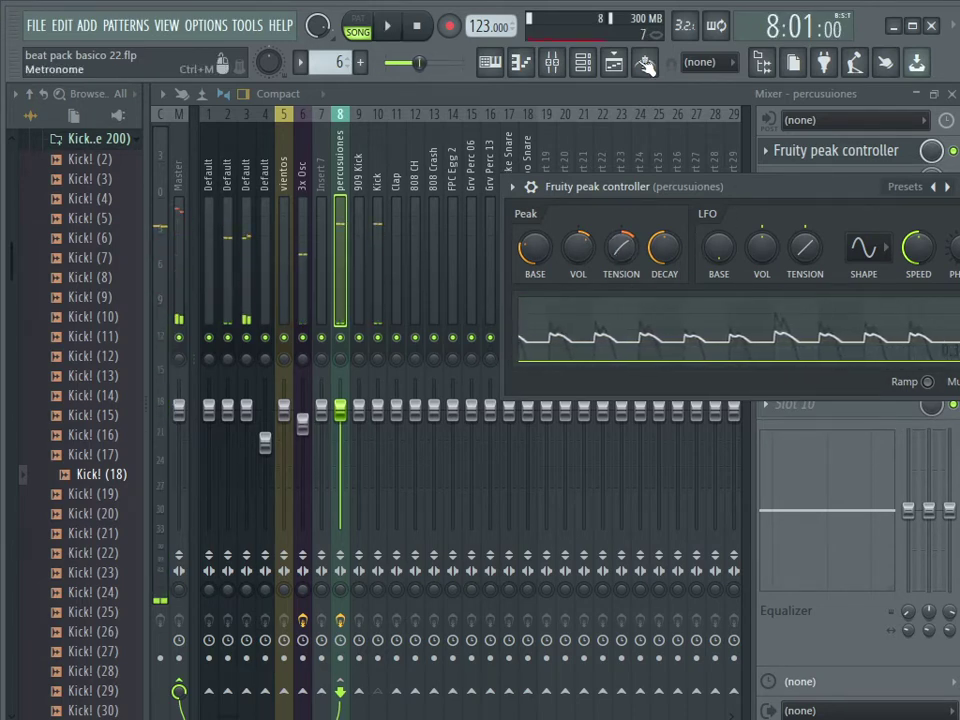
- Select the Bracke Snare channel in the new Pattern 7 and return to the playlist
left_click(613, 63)
left_click(583, 63)
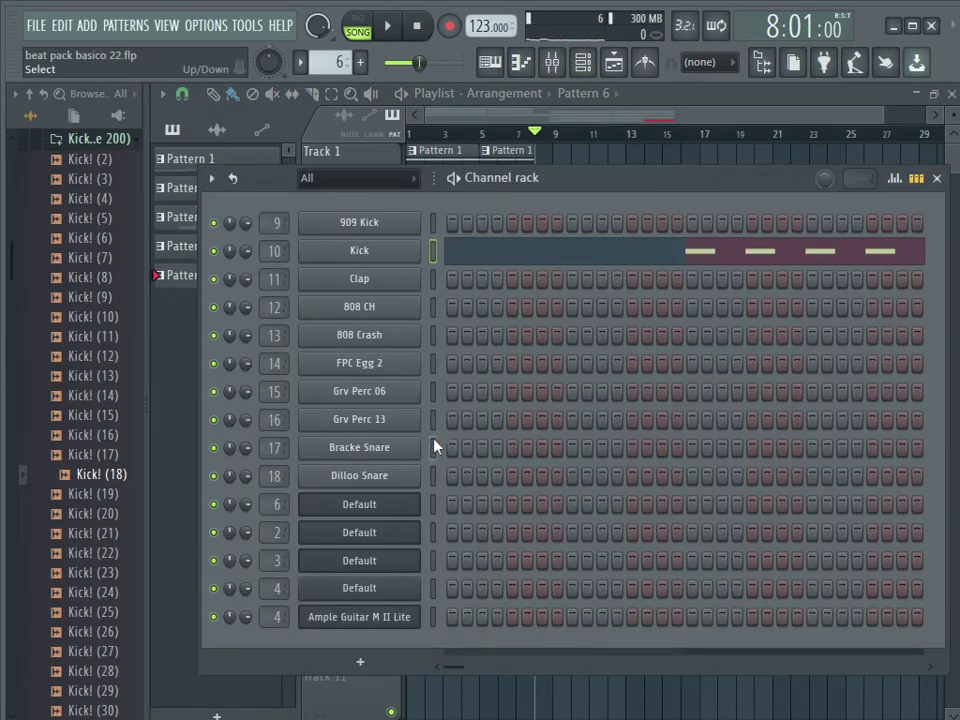
scroll(316, 57, "up", 1)
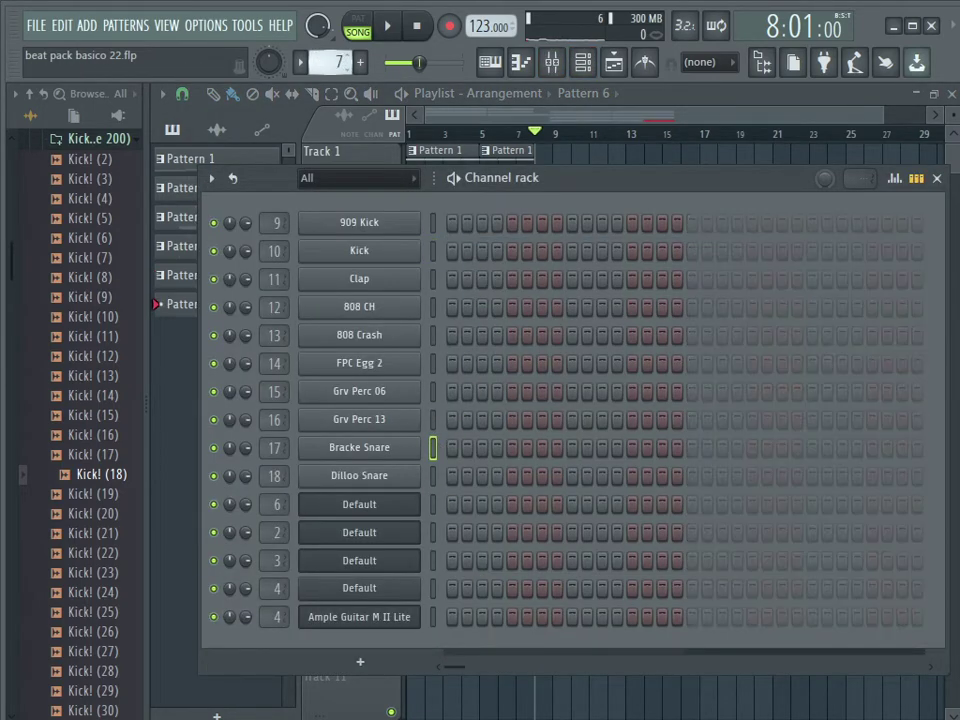
left_click(620, 62)
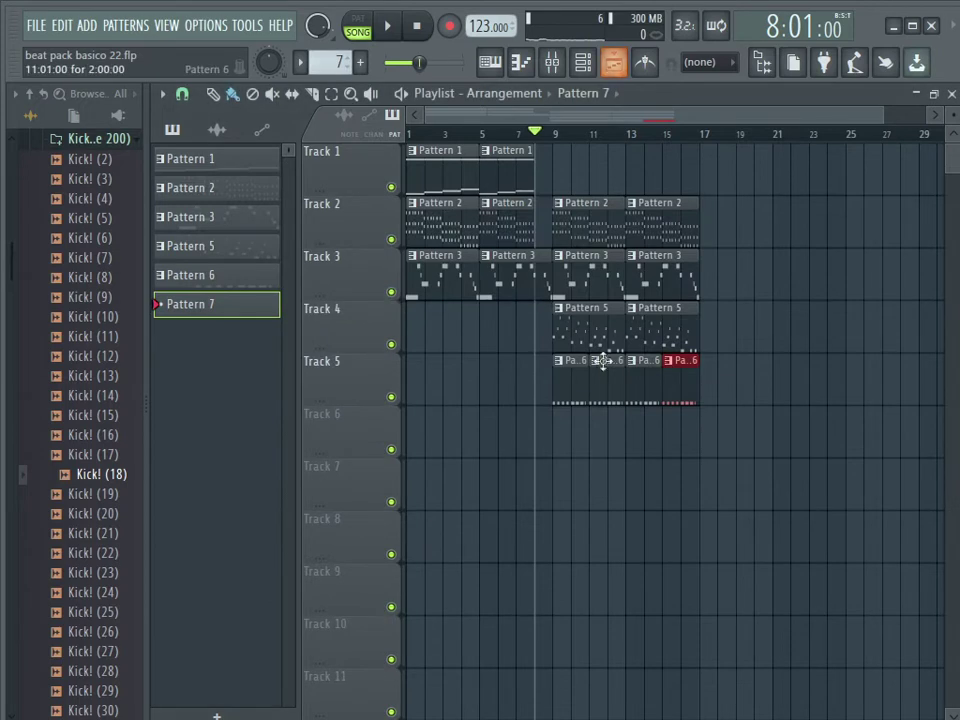
- Place Pattern 7 at bar 8 on Track 6 and record C5 snare hits into it along with the song
left_click(540, 434)
key("space")
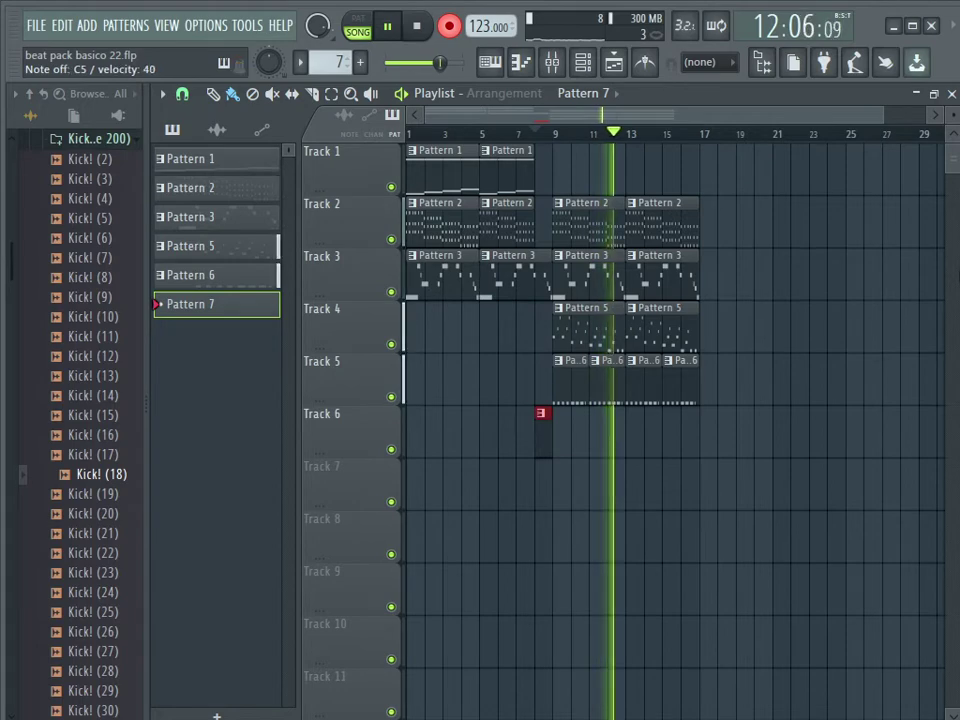
key("space")
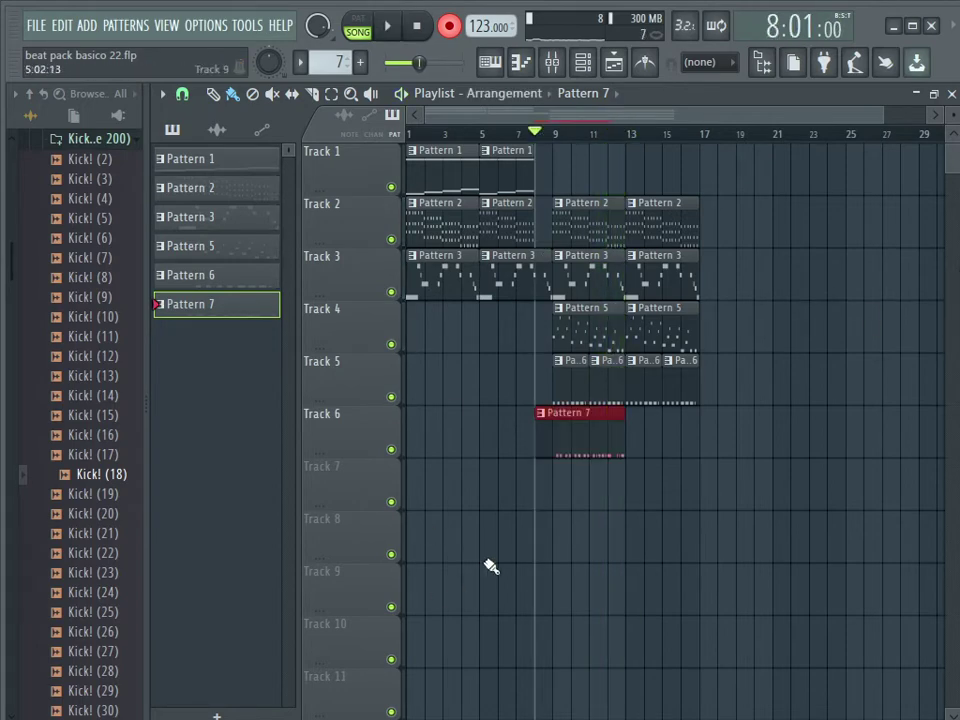
- Quantize the recorded Bracke Snare notes of Pattern 7 and play the song with recording off
double_click(582, 428)
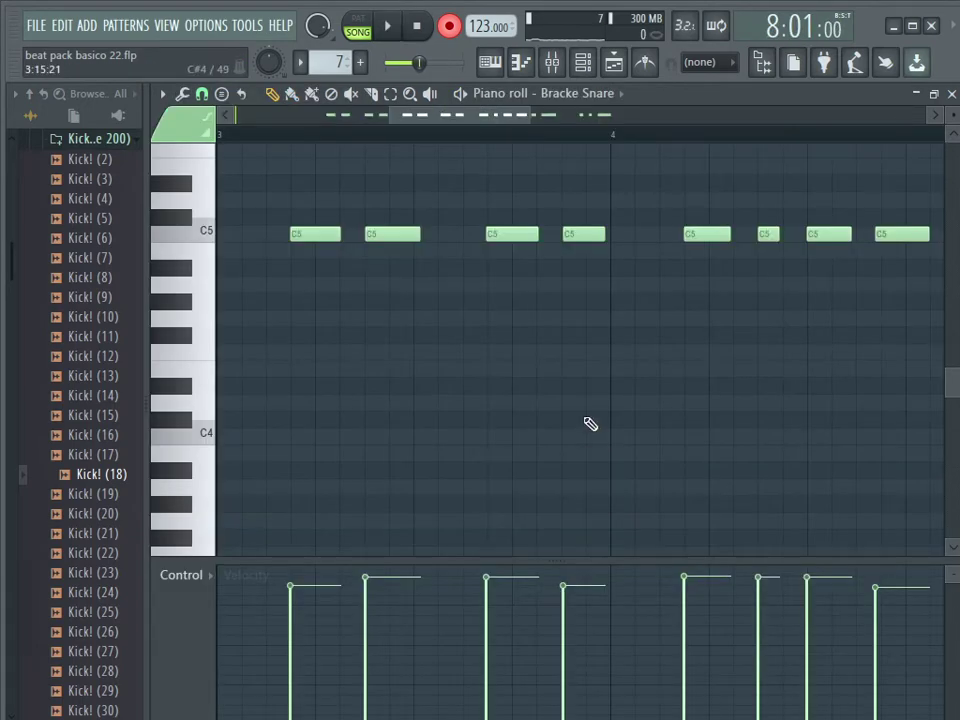
key("ctrl+q")
key("space")
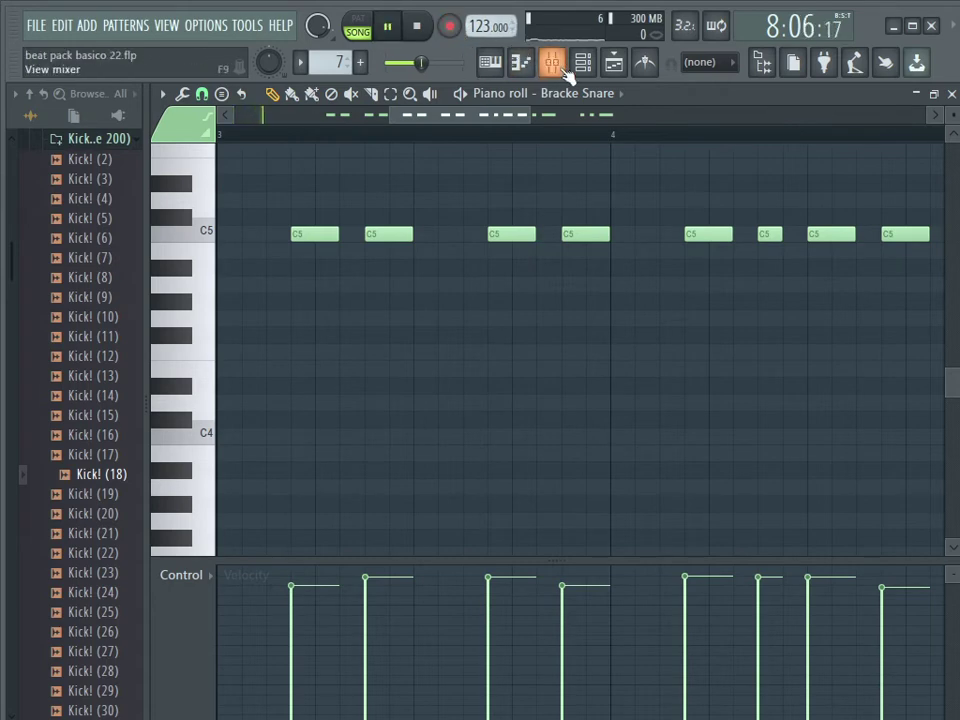
- Trim the Pattern 7 clip on Track 6 to start at bar 9, remove the stray Track 7 copy and repeat the clip at bar 13
left_click(613, 62)
left_click_drag(533, 418, 632, 482)
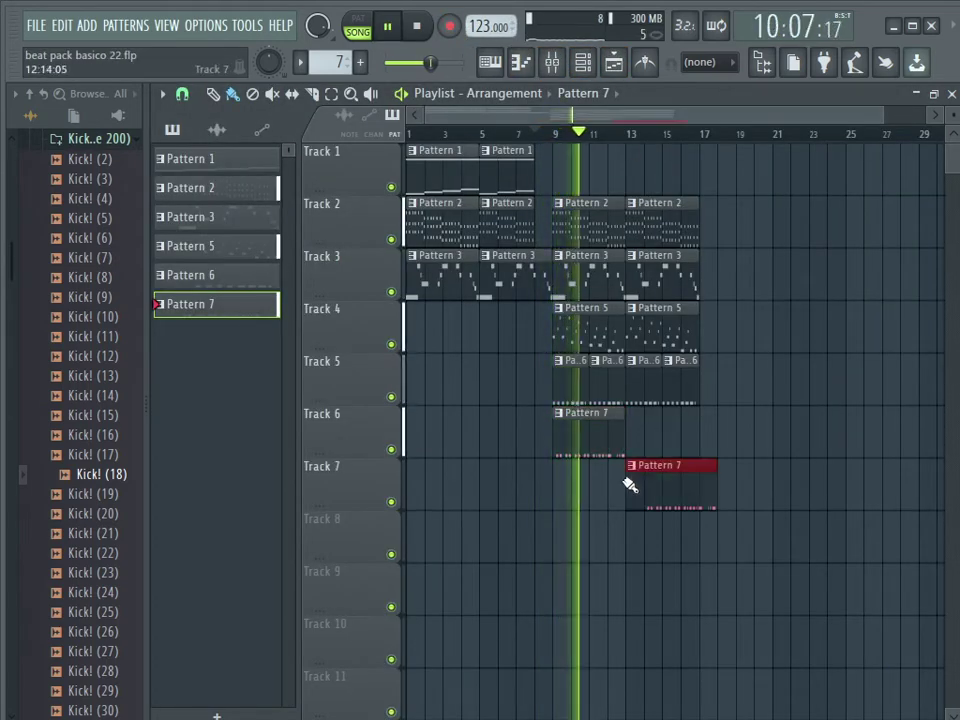
right_click(647, 480)
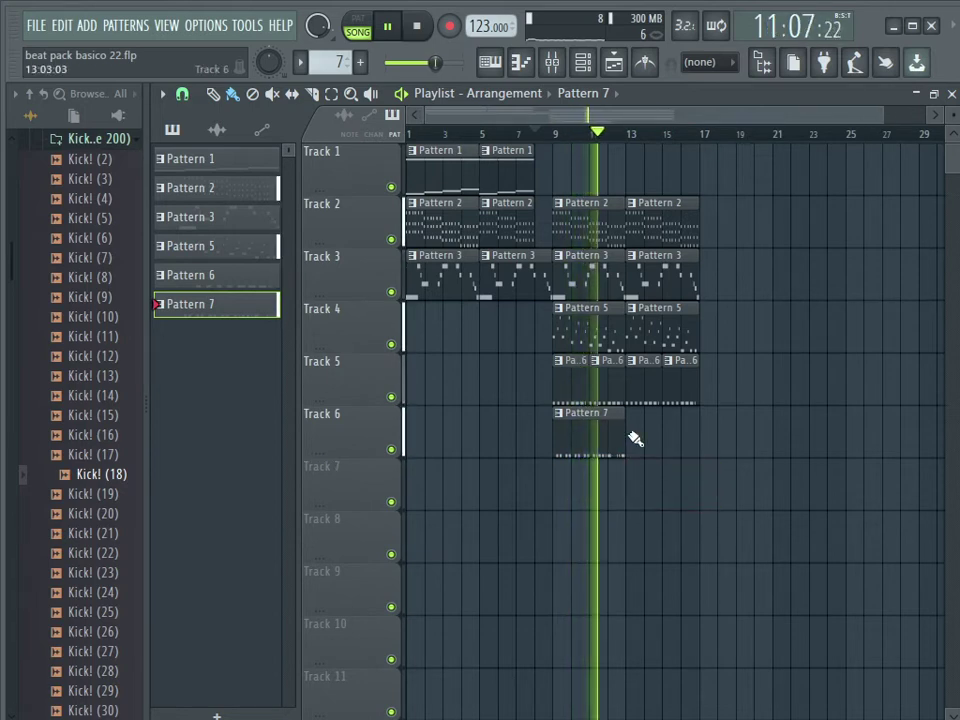
left_click(634, 439)
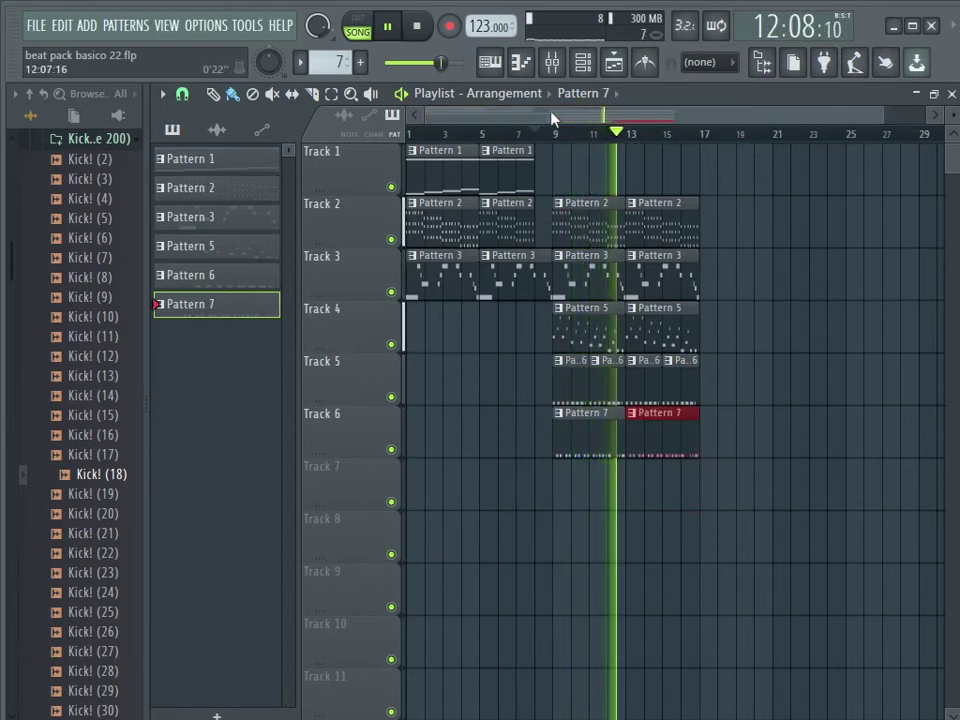
key("space")
- Play the whole arrangement from bar 1 to listen to the snare with the other layers
left_click(418, 27)
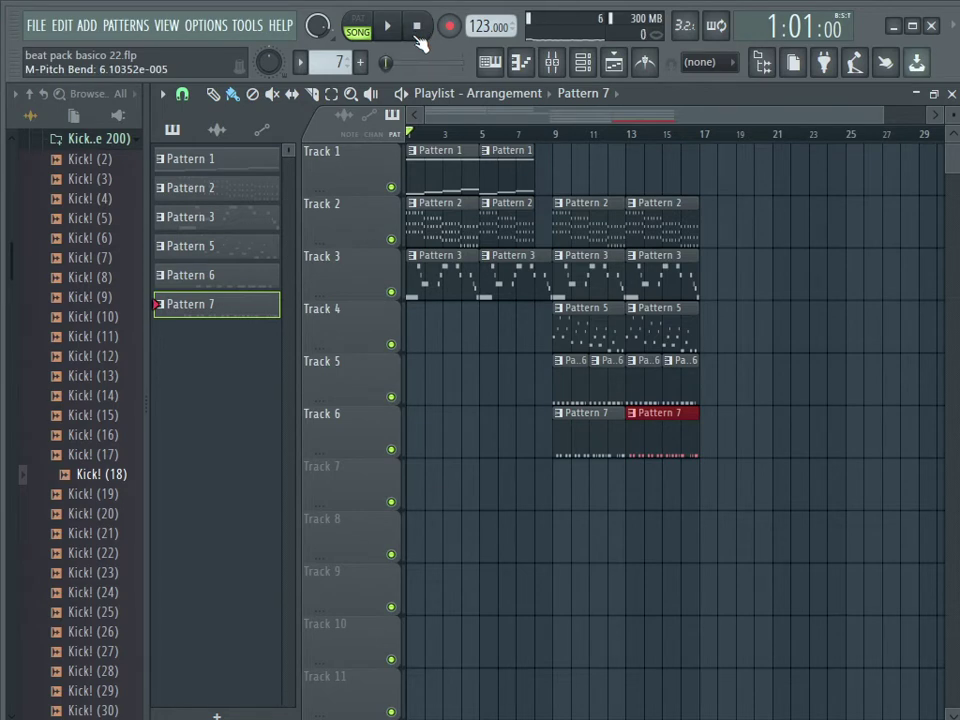
left_click(385, 27)
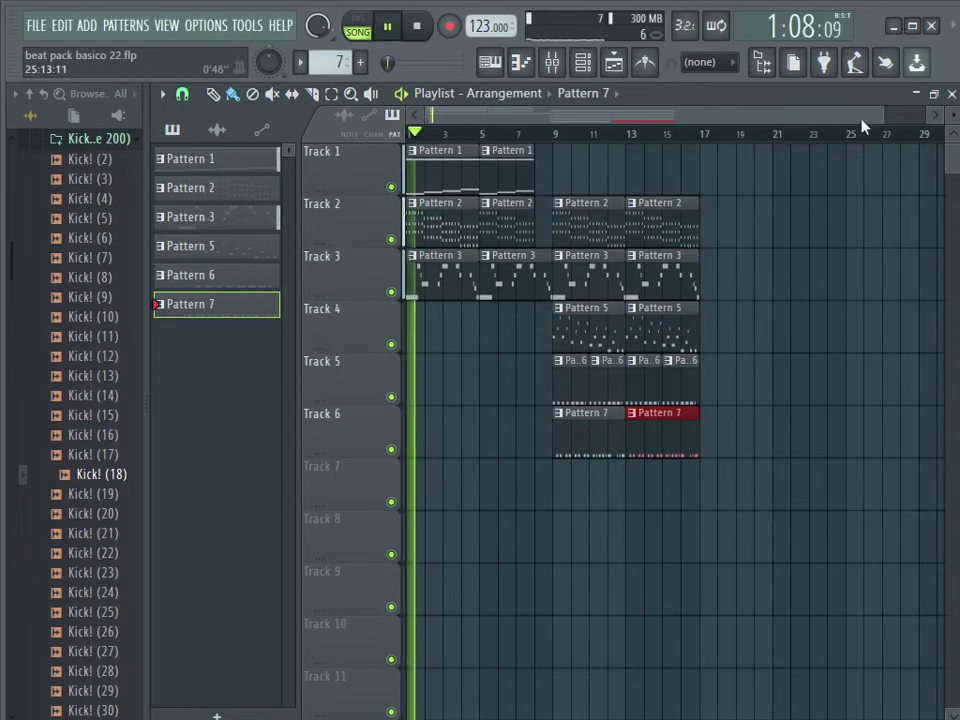
left_click_drag(928, 116, 943, 123)
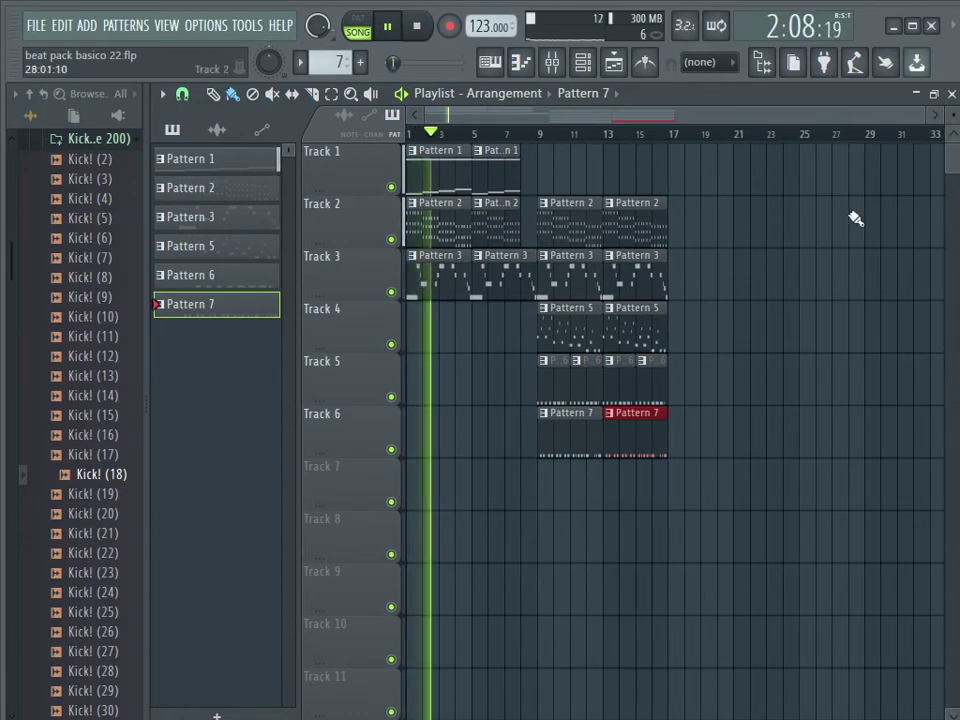
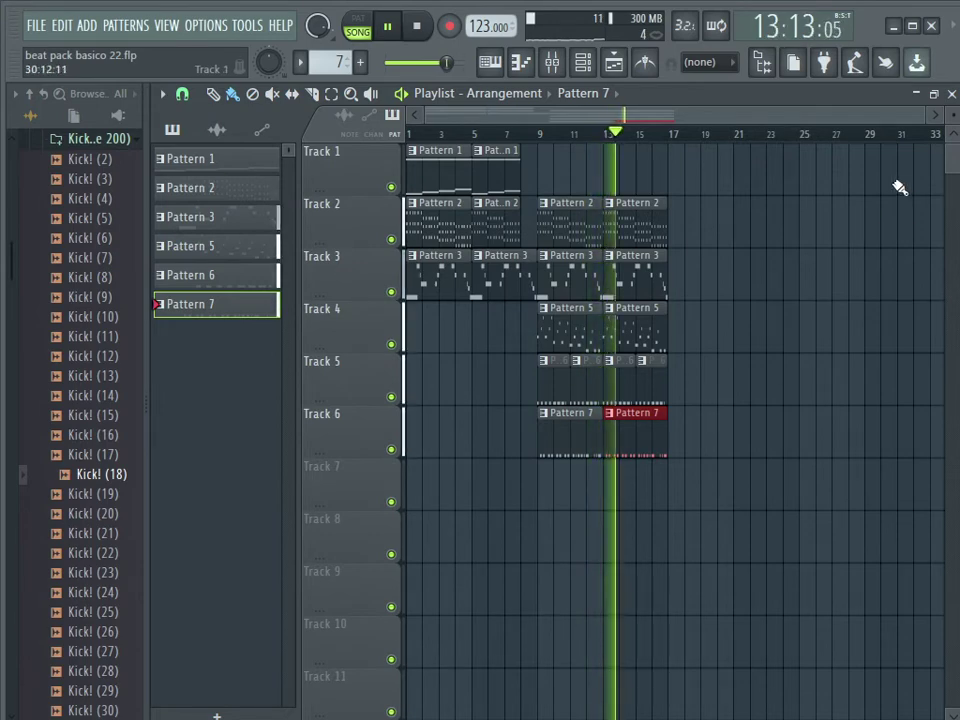
key("space")
- Open Pattern 7's Bracke Snare notes and shorten the last C5 note of bar 5 to the length of the two before it
left_click(566, 62)
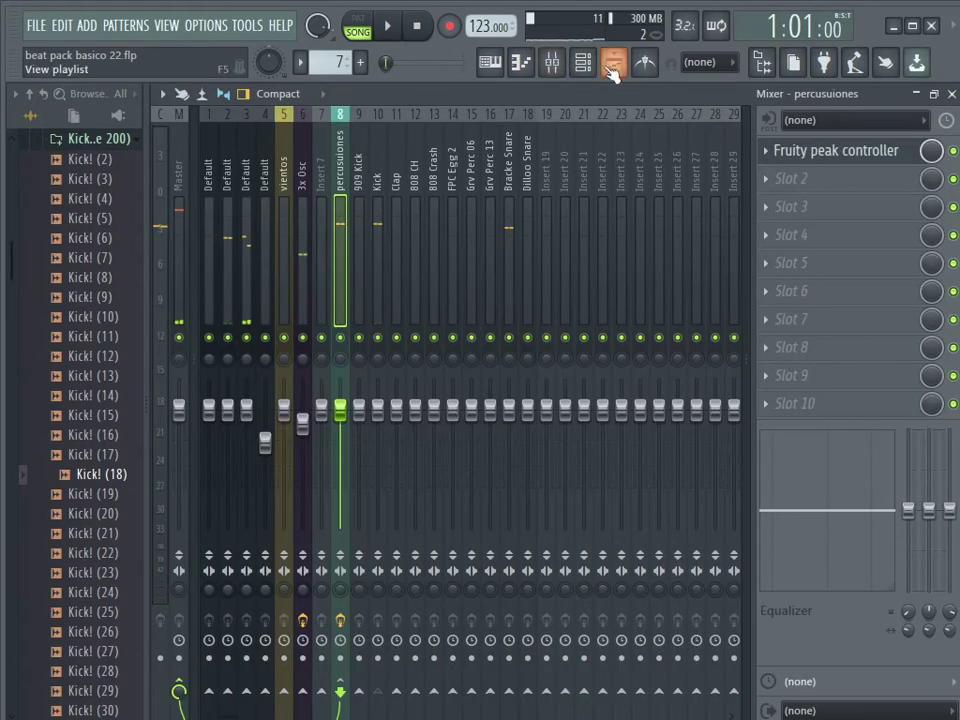
left_click(612, 64)
double_click(600, 433)
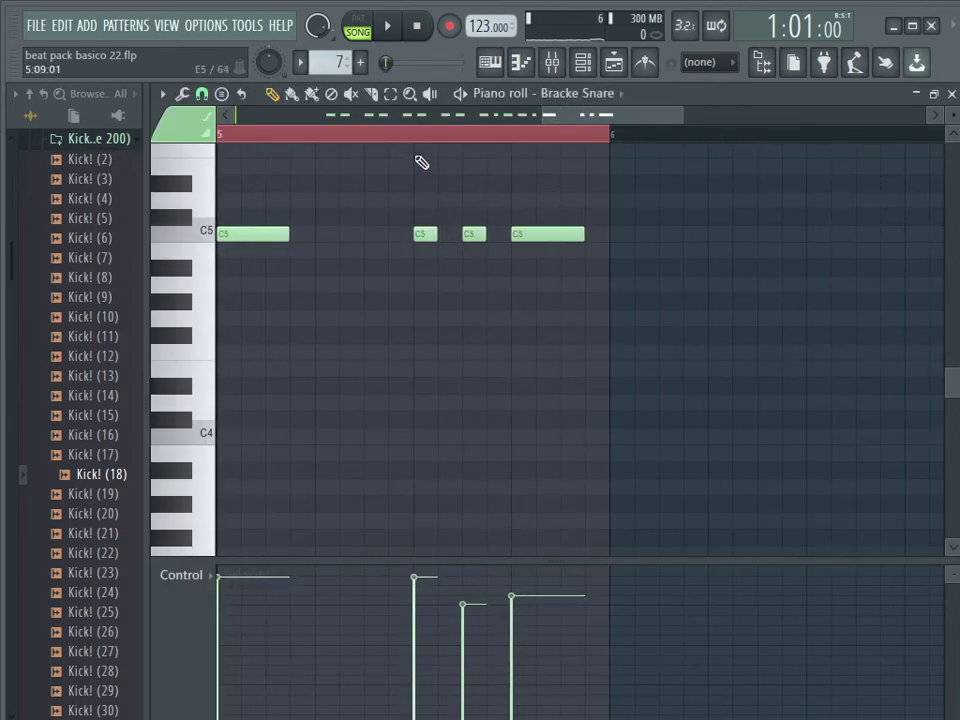
left_click(418, 138)
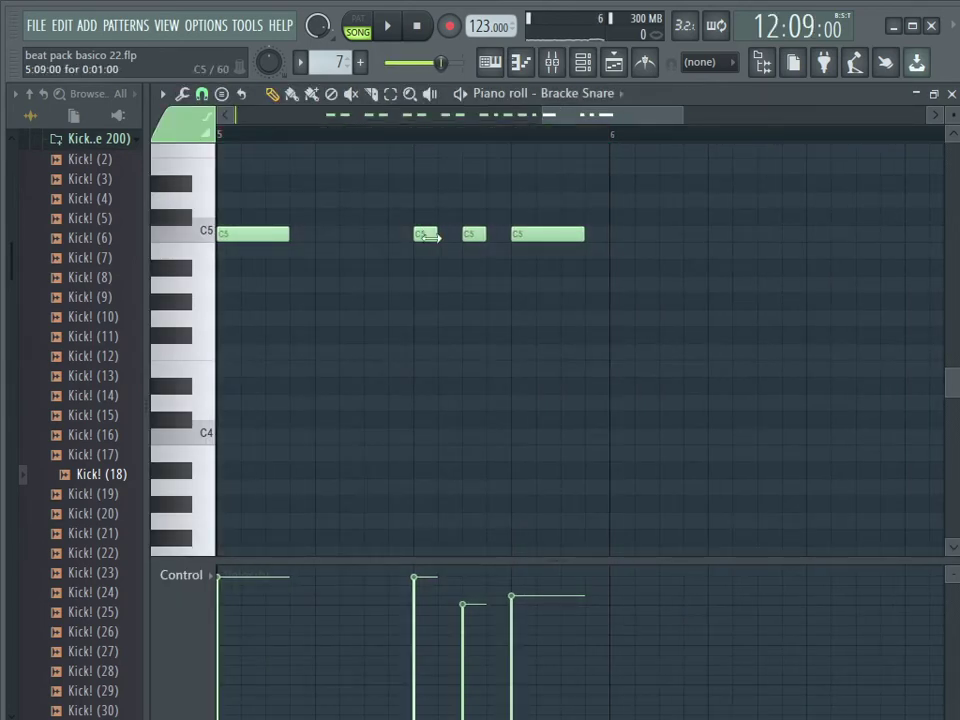
left_click_drag(409, 149, 530, 190)
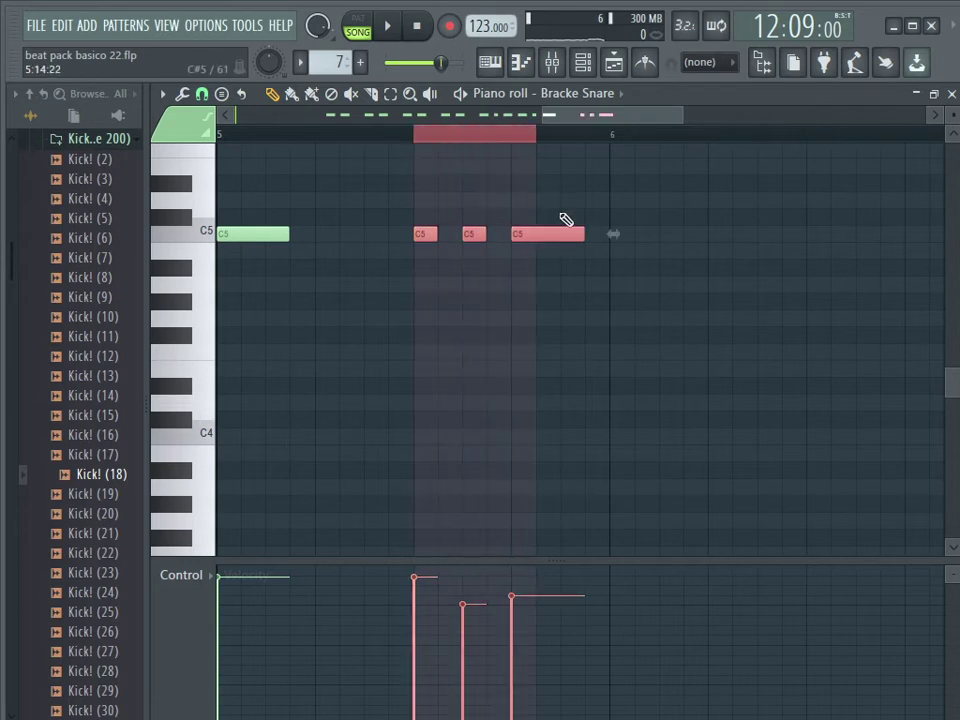
left_click(550, 138)
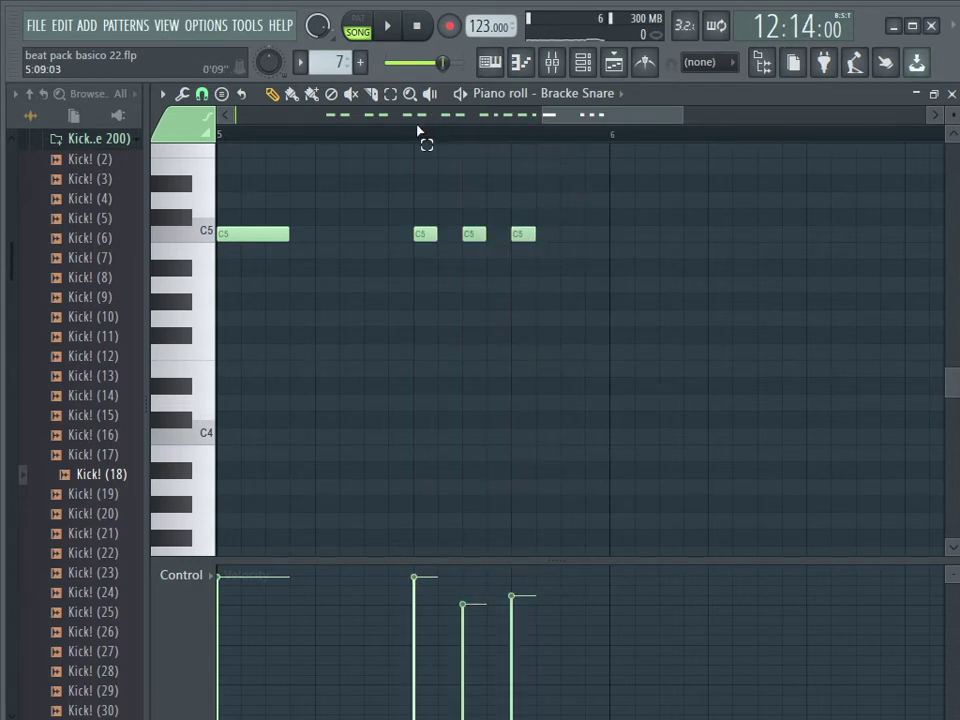
- Copy the three short C5 notes of bar 5 to the start of bar 6 and place another copy directly behind them
mouse_move(418, 130)
left_mouse_down()
mouse_move(556, 194)
mouse_move(545, 201)
left_mouse_up()
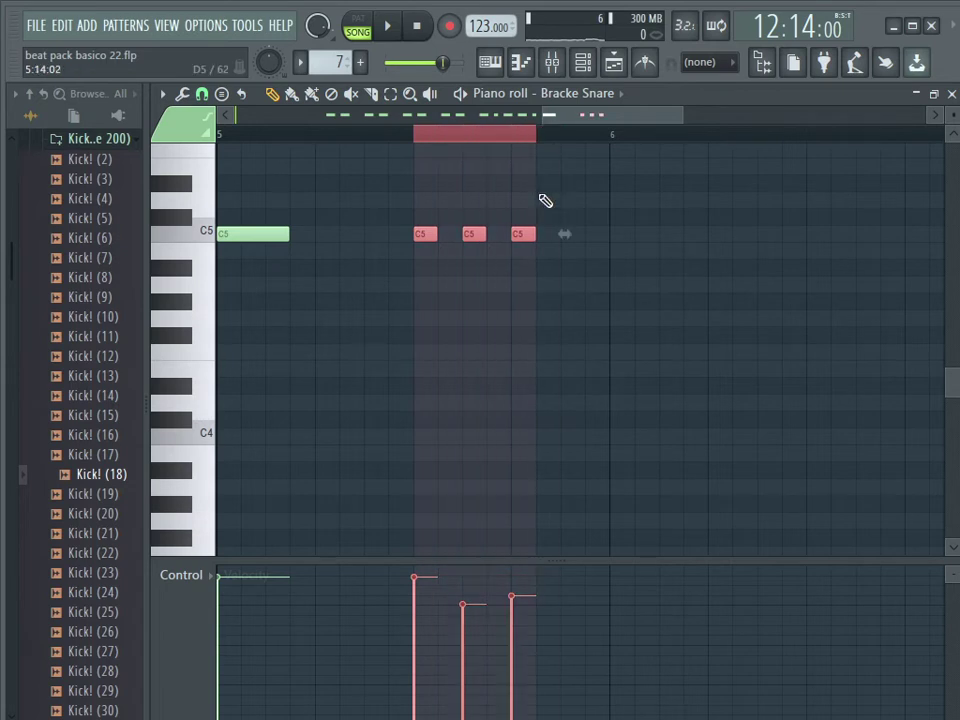
left_click_drag(426, 236, 614, 232)
key("ctrl+v")
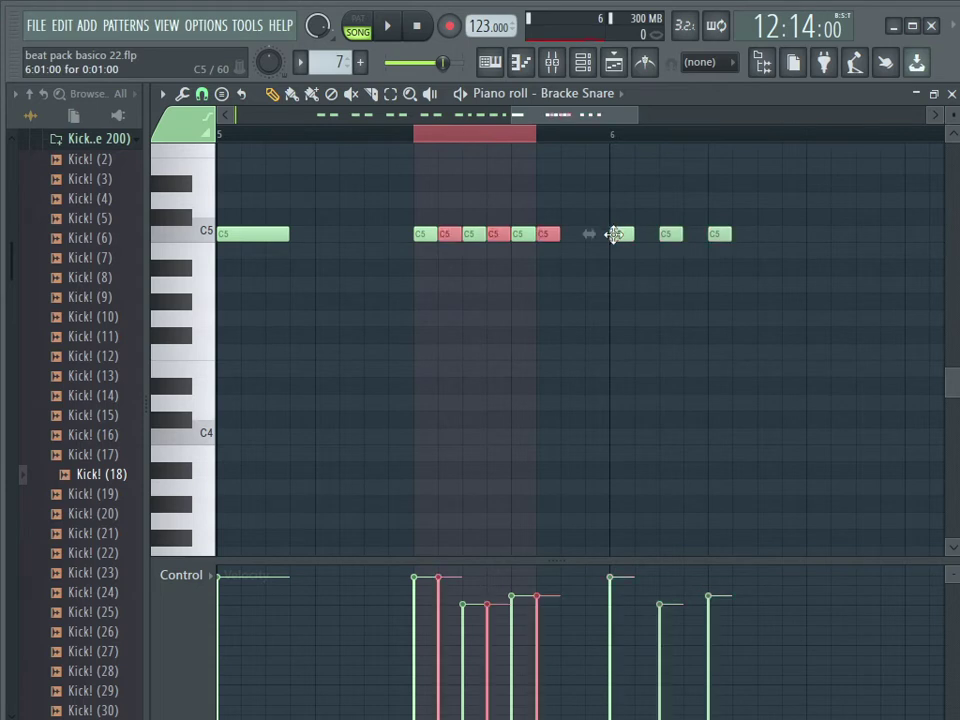
left_click_drag(449, 236, 766, 234)
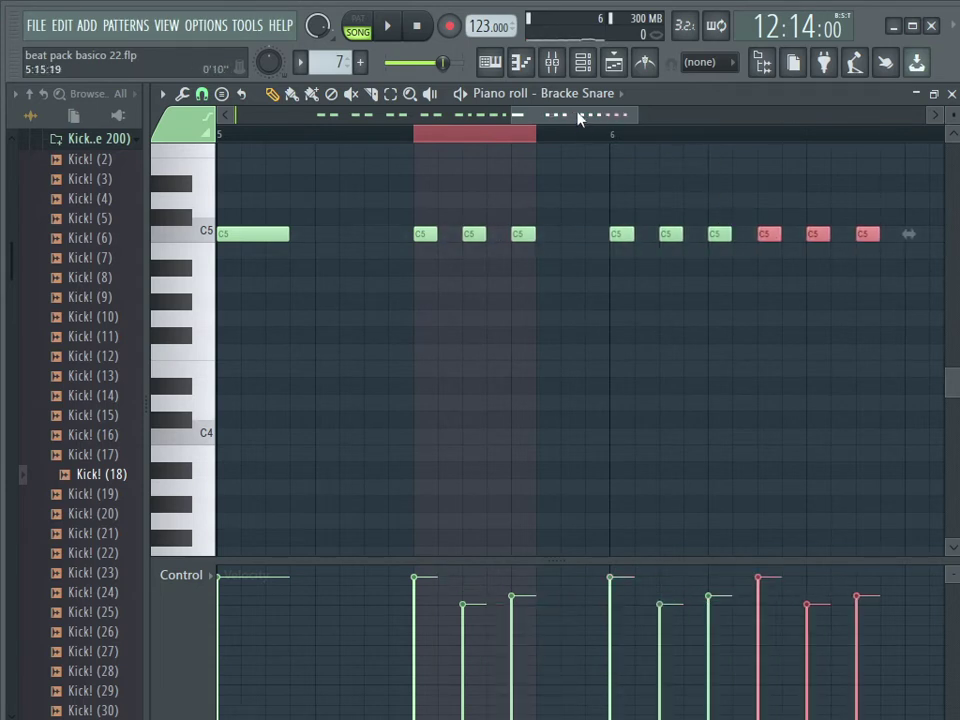
- Return to the playlist and play the song from bar 12 to check the added snare notes
left_click_drag(578, 118, 647, 126)
left_click(620, 68)
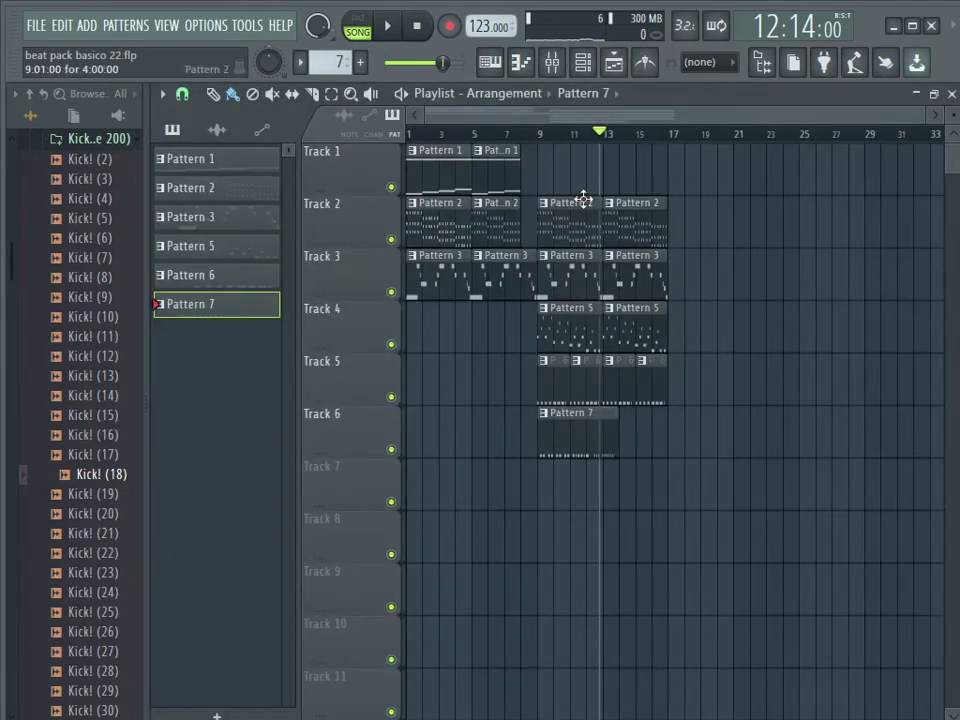
key("space")
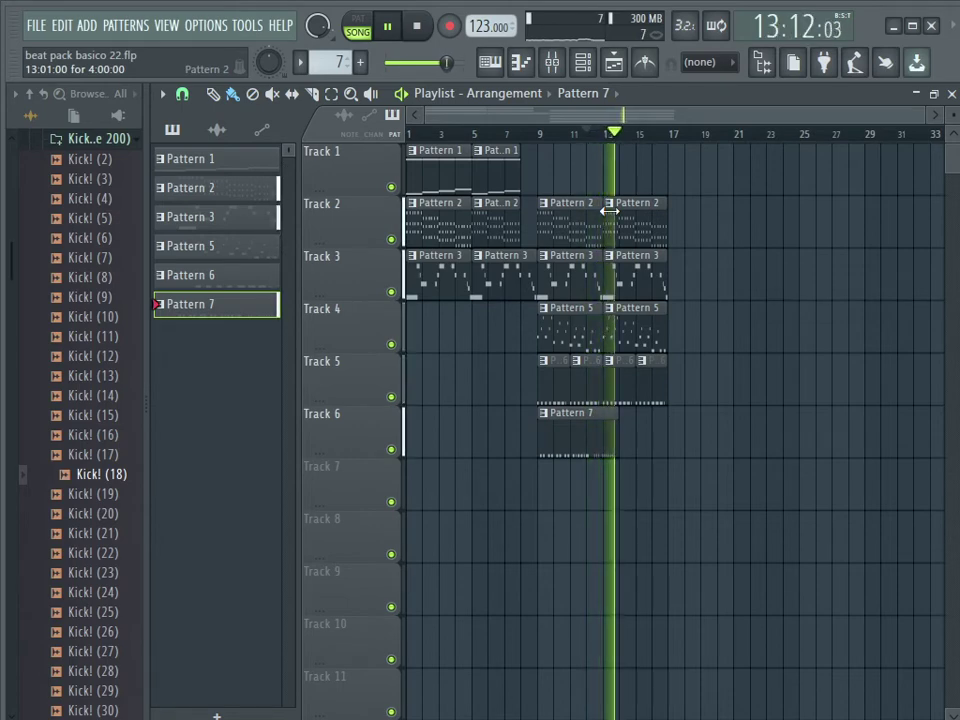
key("space")
- Continue the evenly spaced C5 snare hits of Pattern 7 through bar 6 and into bar 7 with copies of the three-note group
double_click(608, 441)
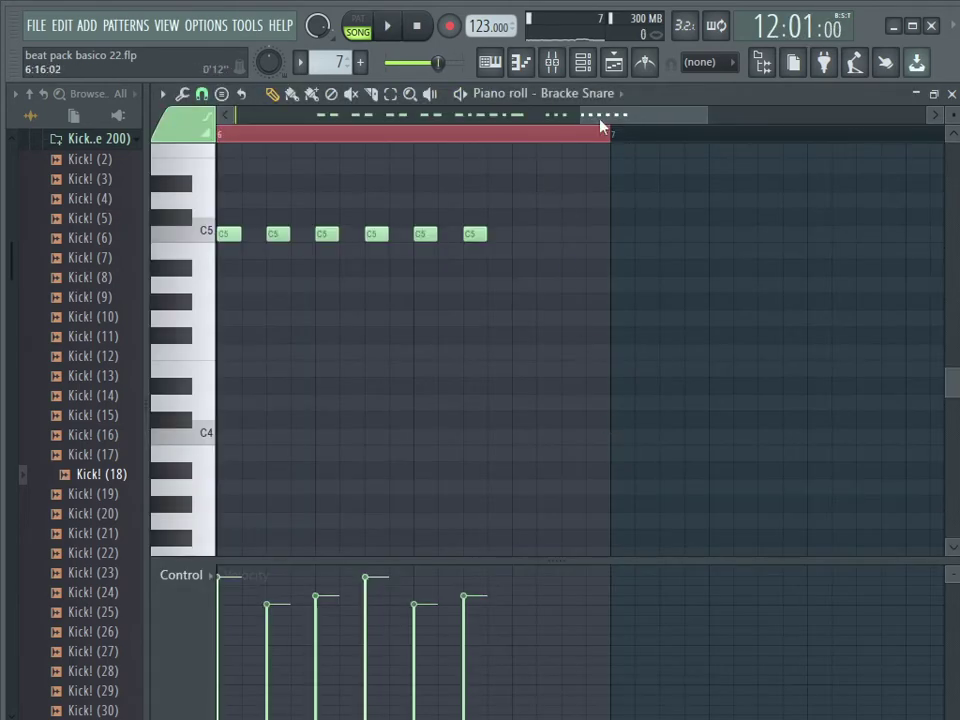
left_click_drag(620, 116, 628, 115)
key("ctrl+v")
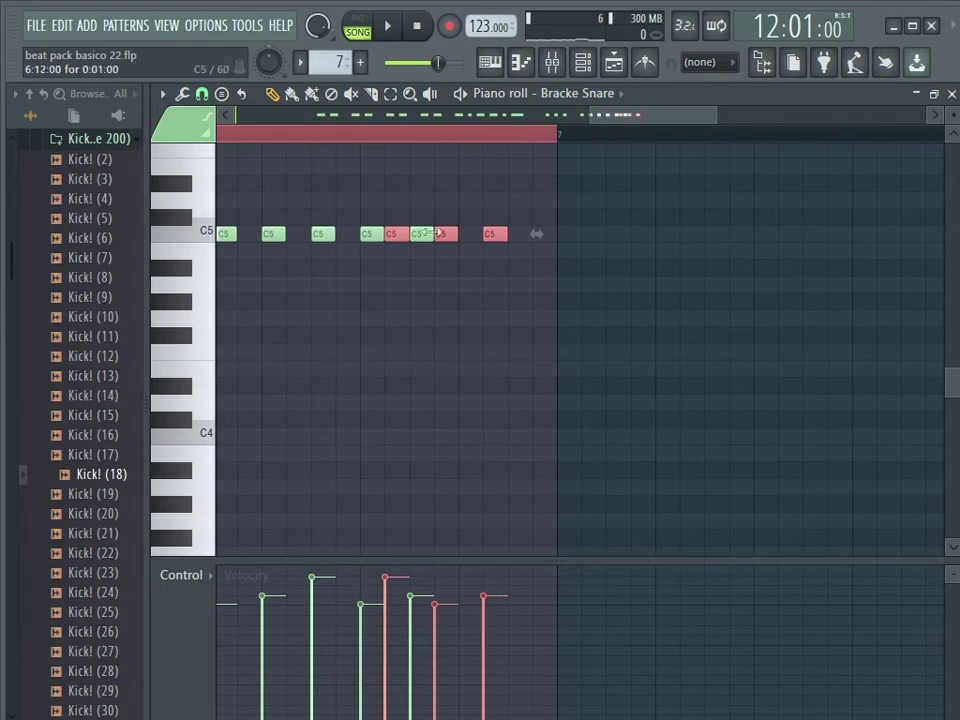
left_click_drag(396, 237, 578, 232)
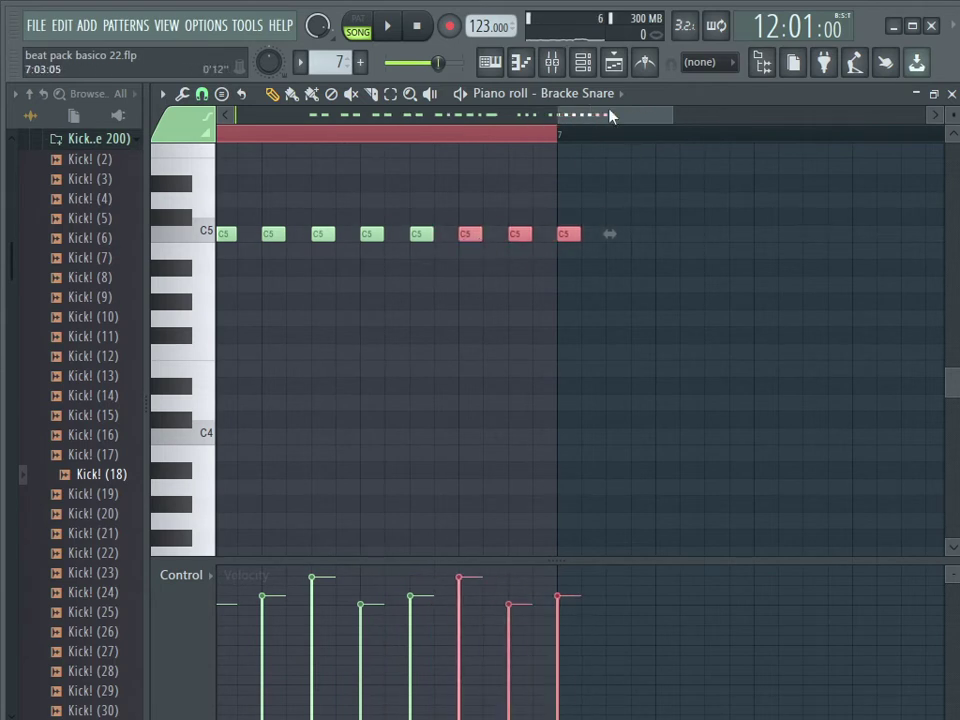
left_click_drag(612, 116, 656, 122)
key("ctrl+b")
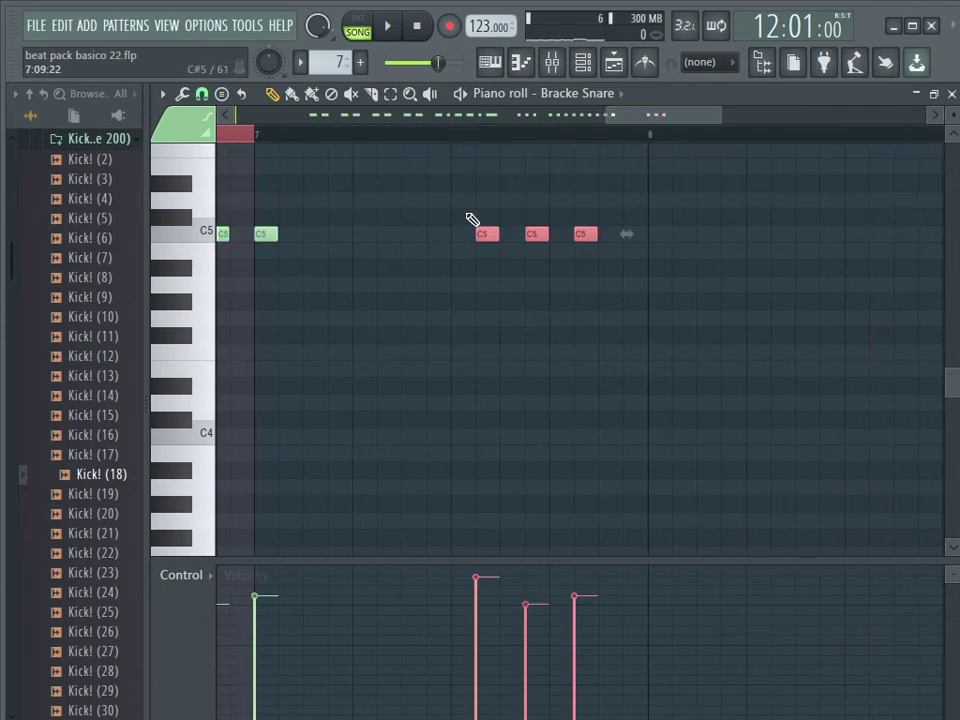
left_click_drag(481, 232, 315, 240)
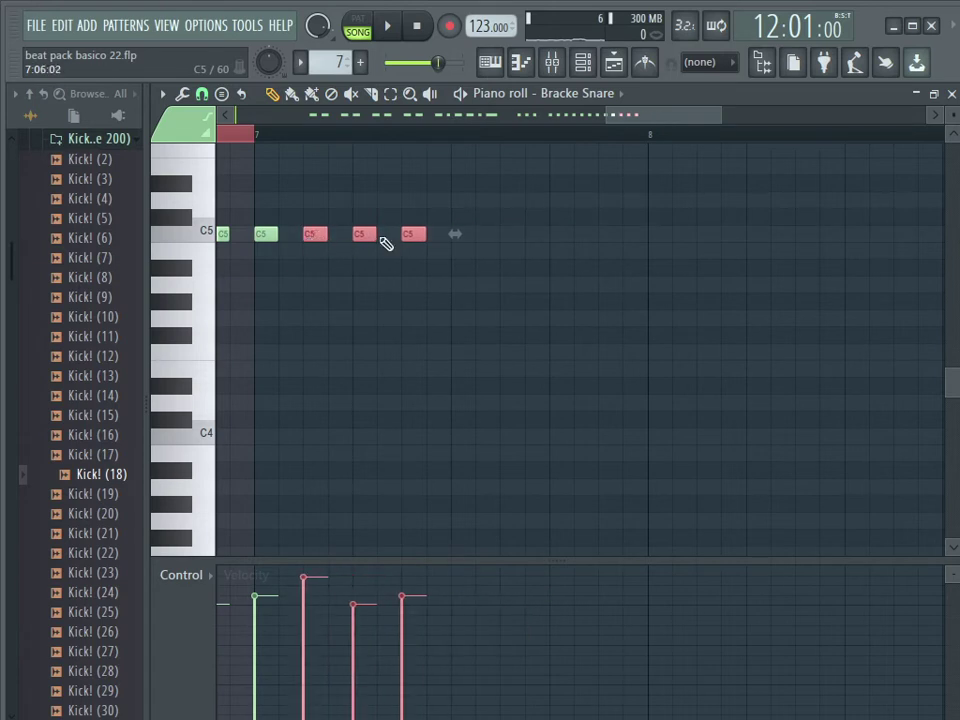
- Fill the gaps between the last three C5 hits in bar 7 with a copy, then repeat the six-note roll directly behind it
key("ctrl+b")
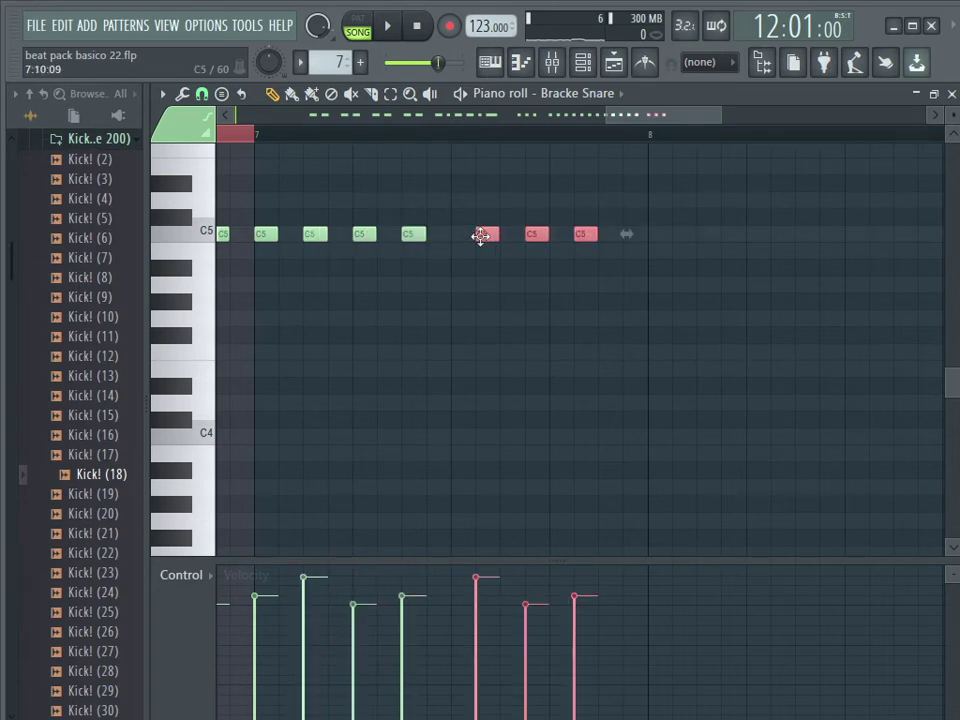
left_click_drag(481, 236, 348, 243)
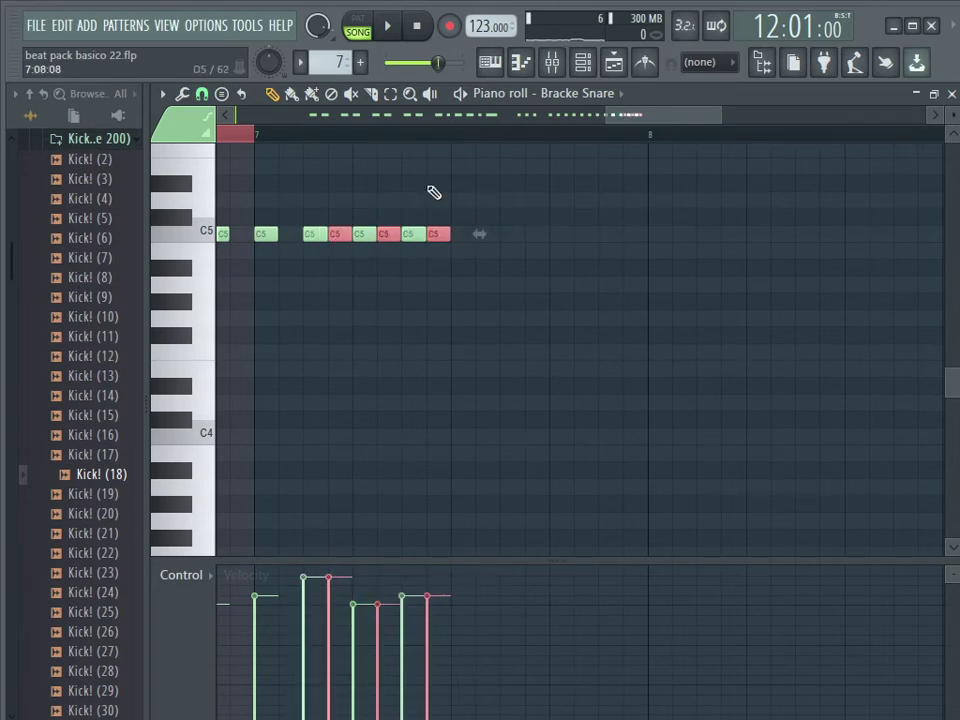
left_click_drag(317, 137, 449, 213)
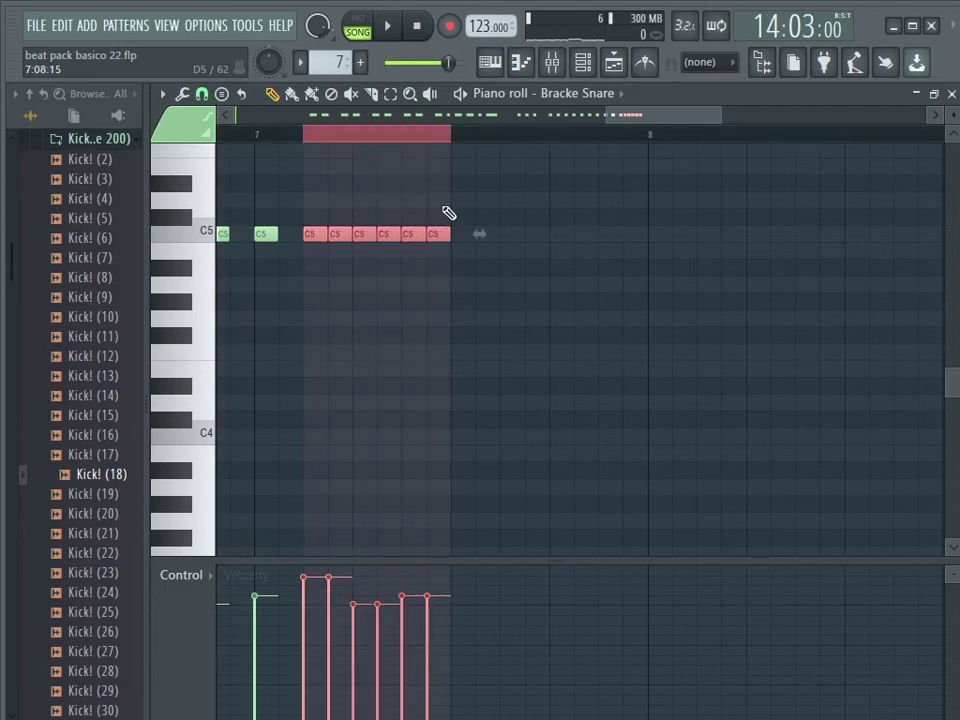
key("shift+Right")
left_click_drag(341, 236, 466, 236)
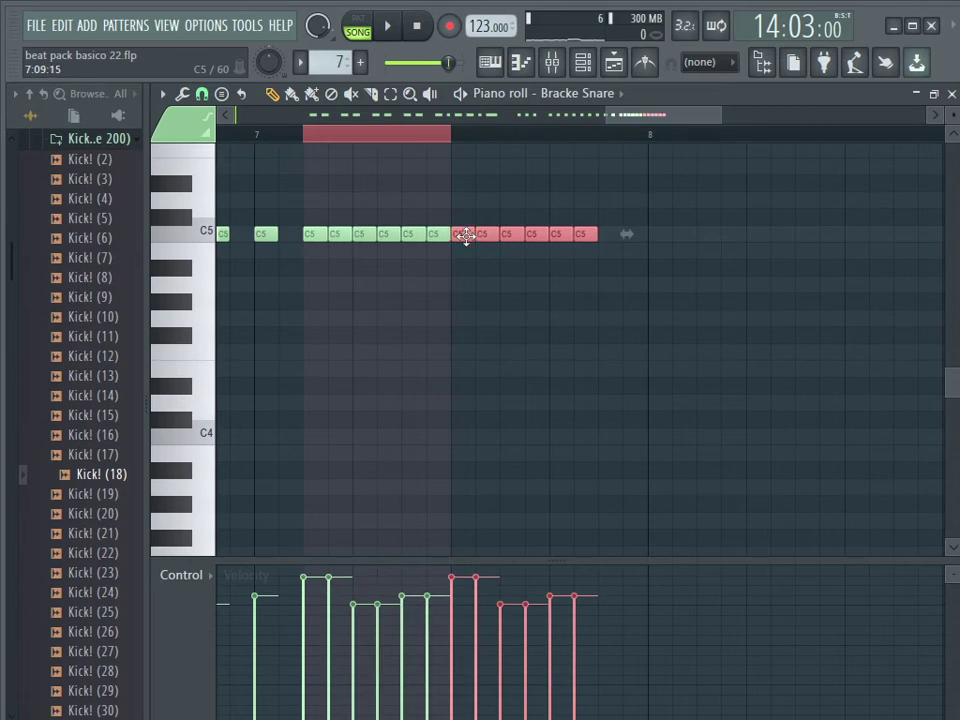
- Split the Pattern 7 clip on Track 6 at bar 13, repeat its two-bar part at bar 15 and play from bar 12
left_click(490, 62)
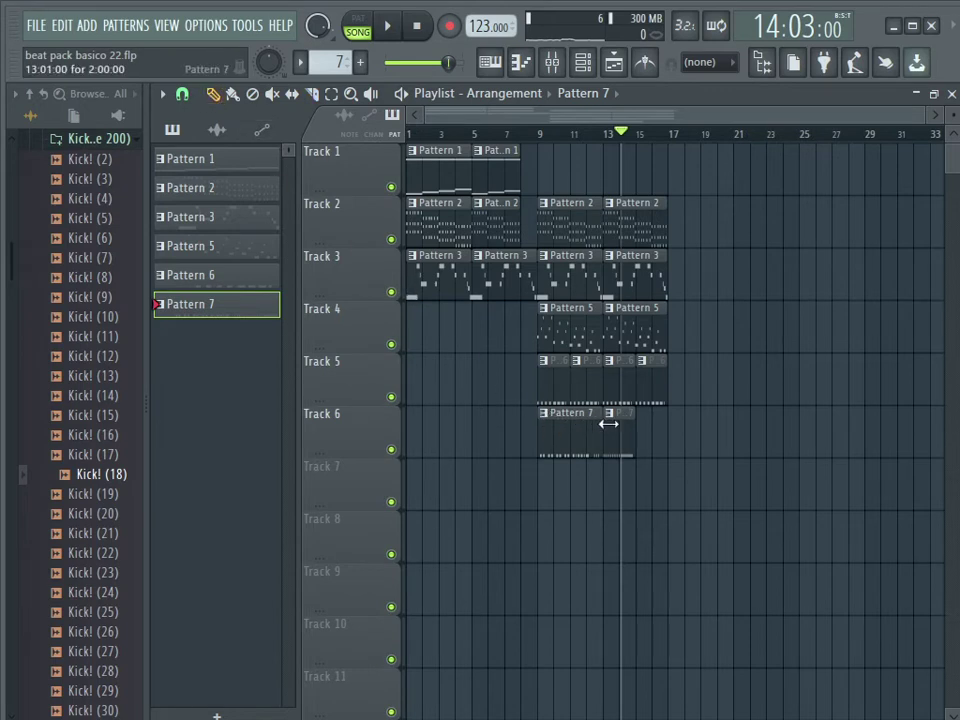
left_click_drag(635, 425, 639, 422)
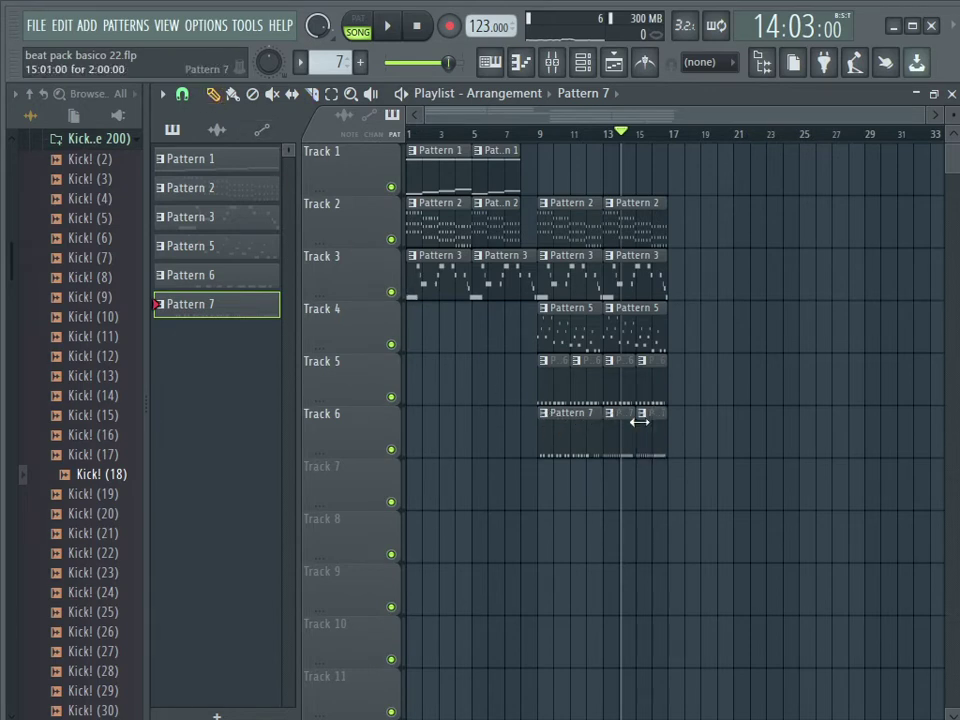
left_click(609, 152)
left_click(591, 134)
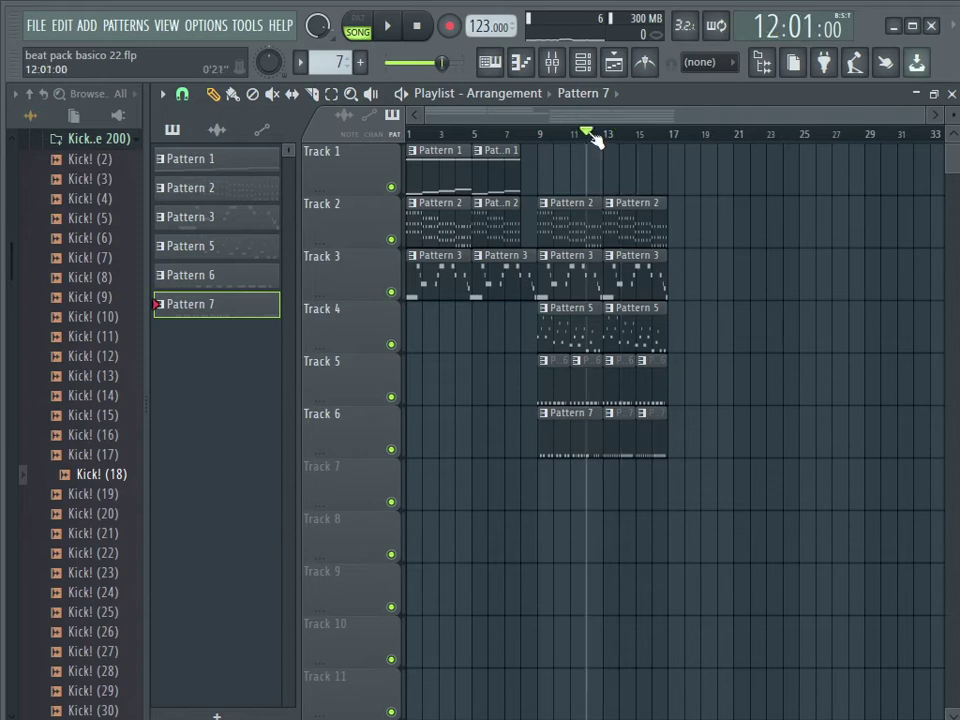
key("space")
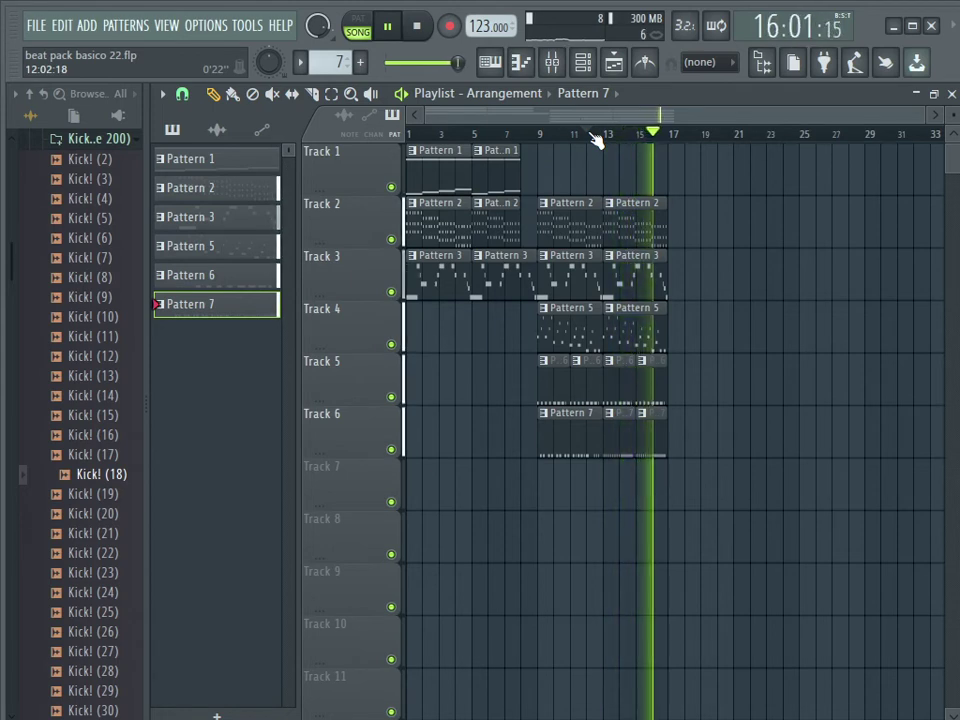
key("space")
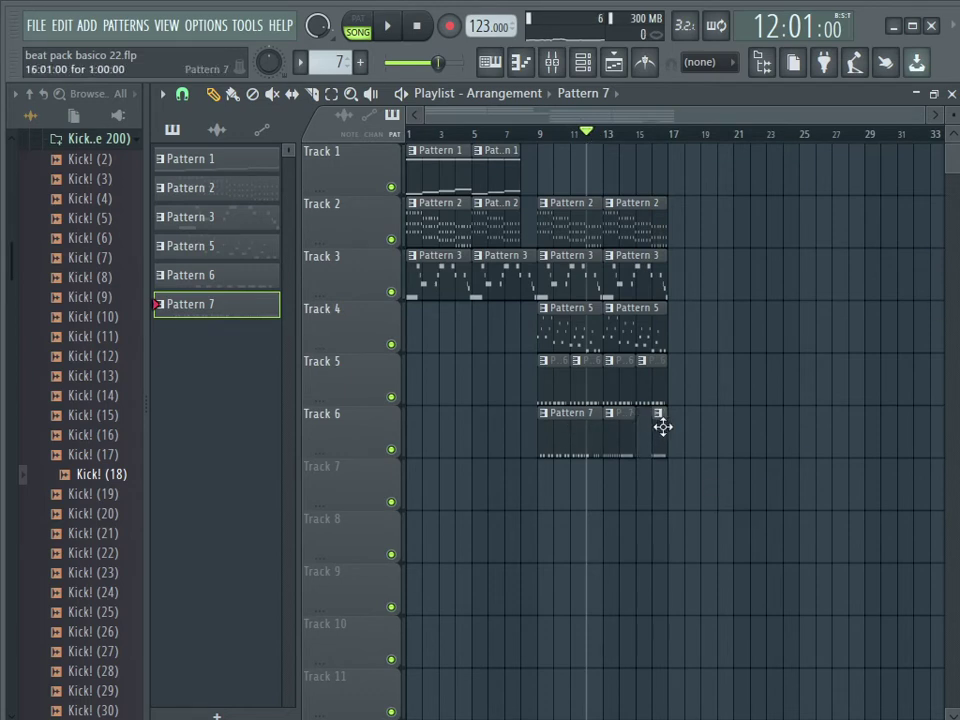
- Cut the last Pattern 7 clip to its bar 16 part, copy that to bar 15 and play from bar 14
mouse_move(648, 473)
left_mouse_down()
mouse_move(641, 489)
mouse_move(647, 439)
left_mouse_up()
key("space")
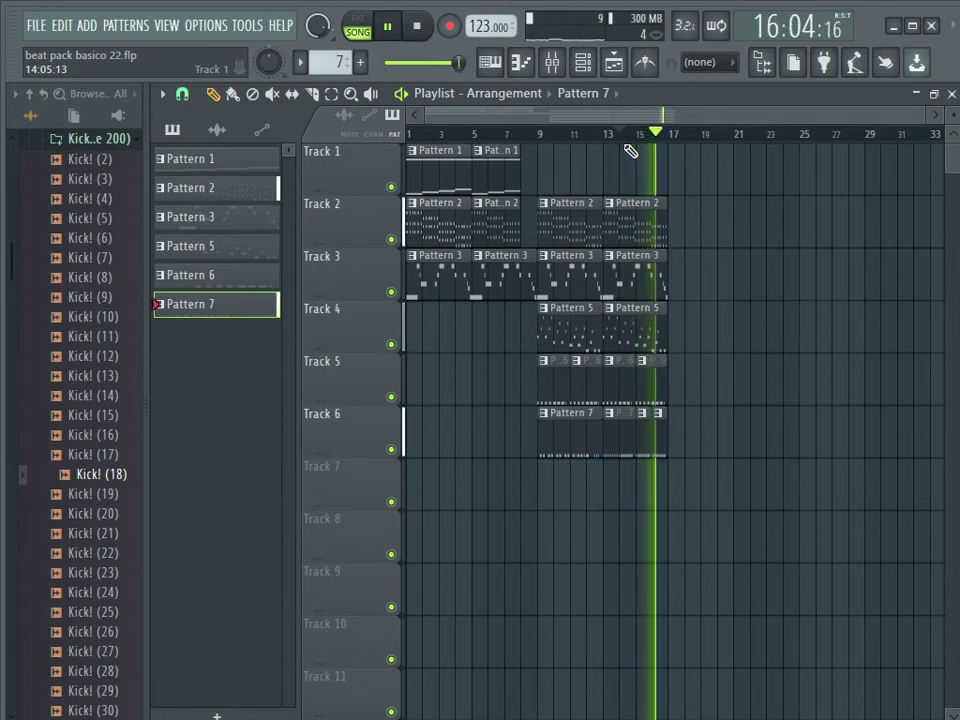
key("space")
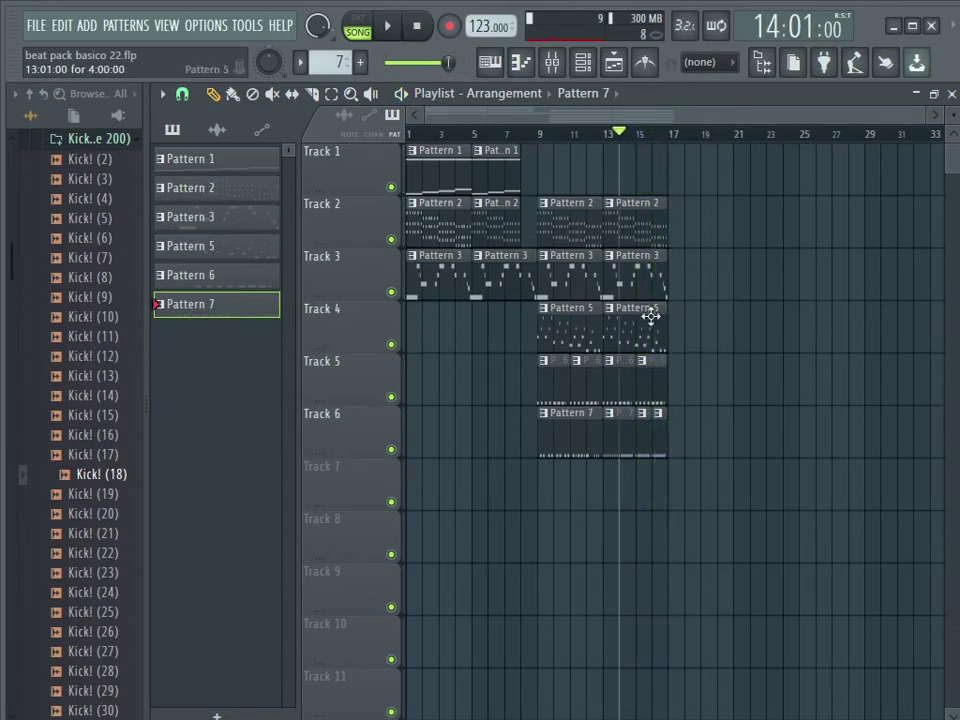
- Look over the whole arrangement and save the project
left_click_drag(920, 118, 864, 133)
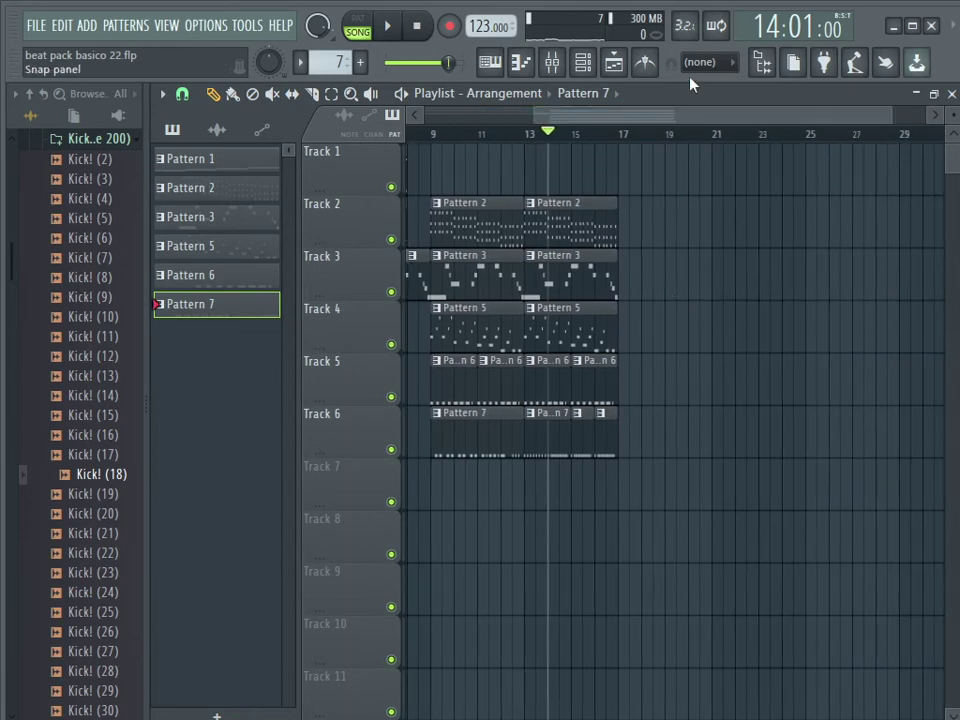
left_click_drag(702, 118, 427, 114)
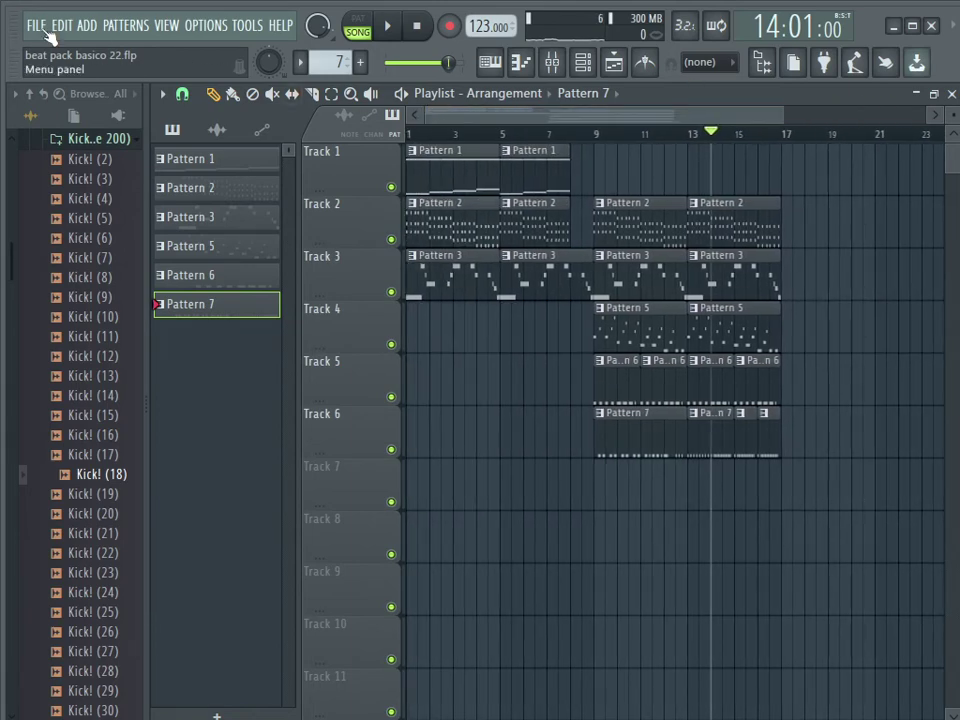
left_click(48, 28)
left_click(50, 111)
- Open the second-to-last channel's Default Sytrus and load the Trumpet preset from the Wind category
left_click_drag(778, 114, 866, 114)
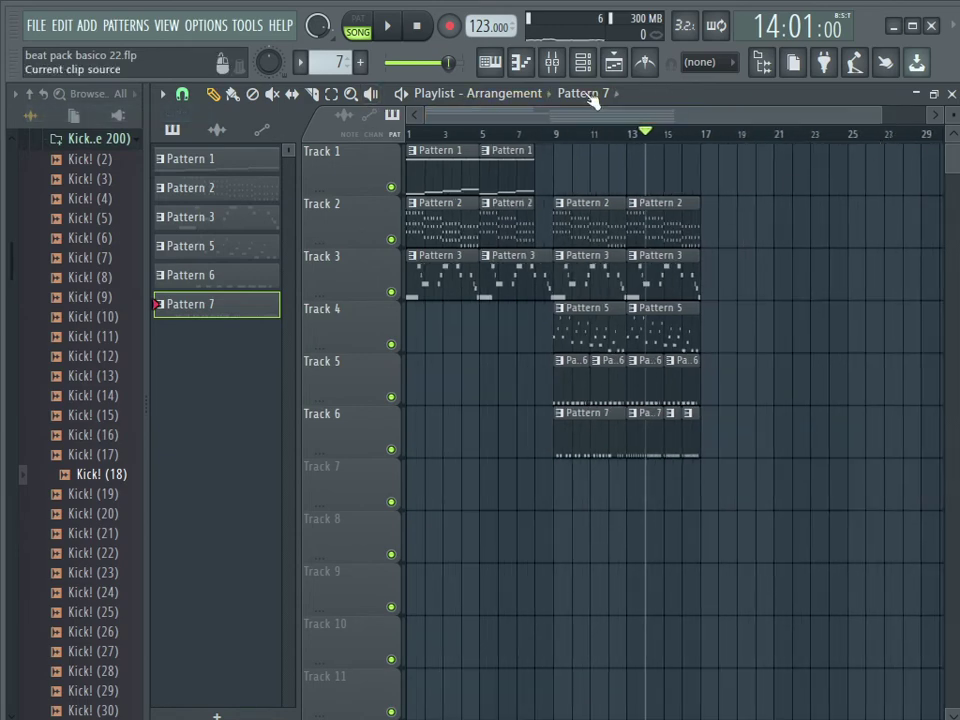
left_click(582, 62)
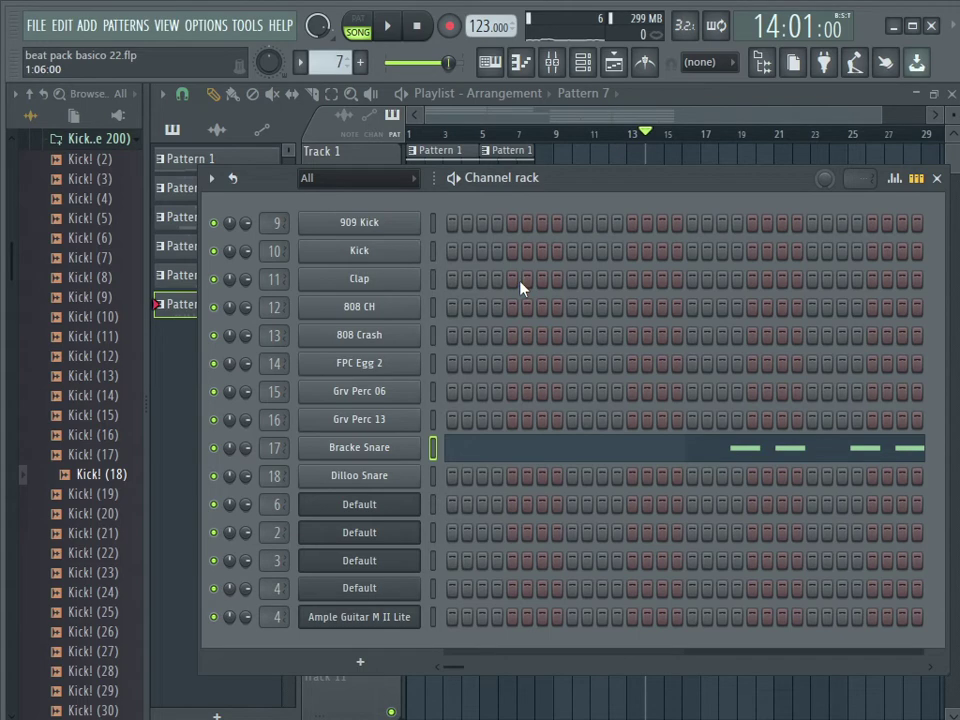
left_click(393, 595)
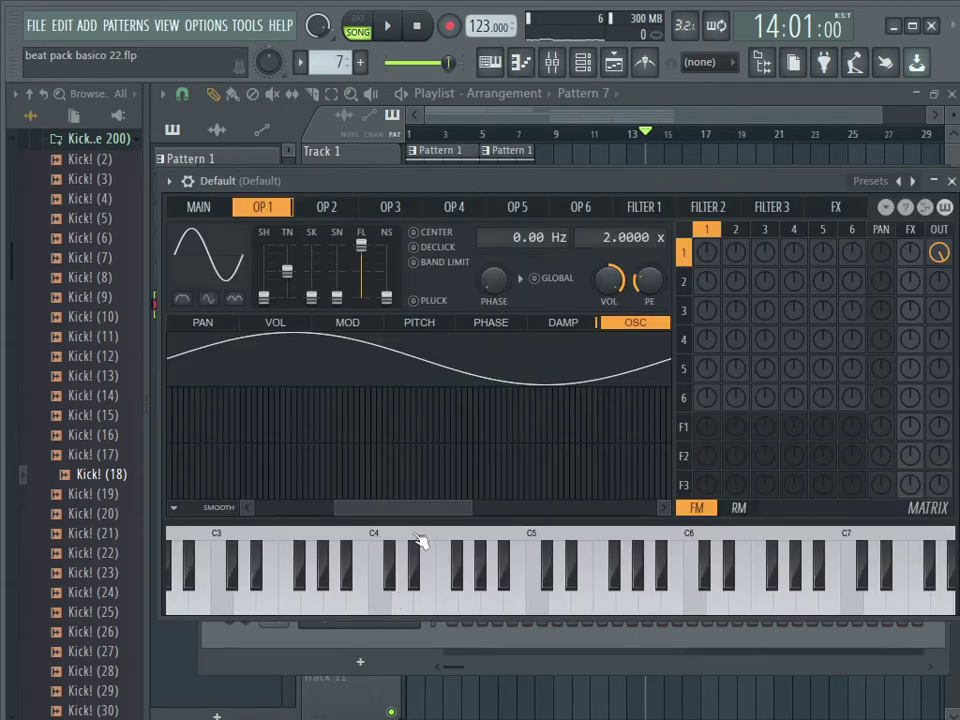
left_click_drag(533, 173, 615, 167)
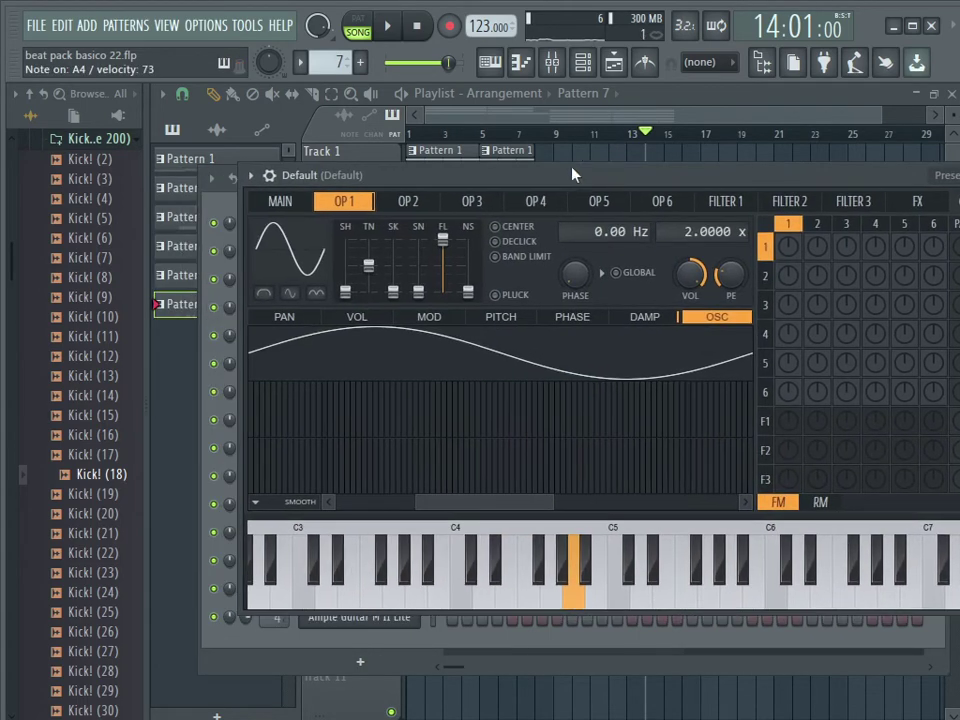
left_click(275, 205)
left_click(320, 204)
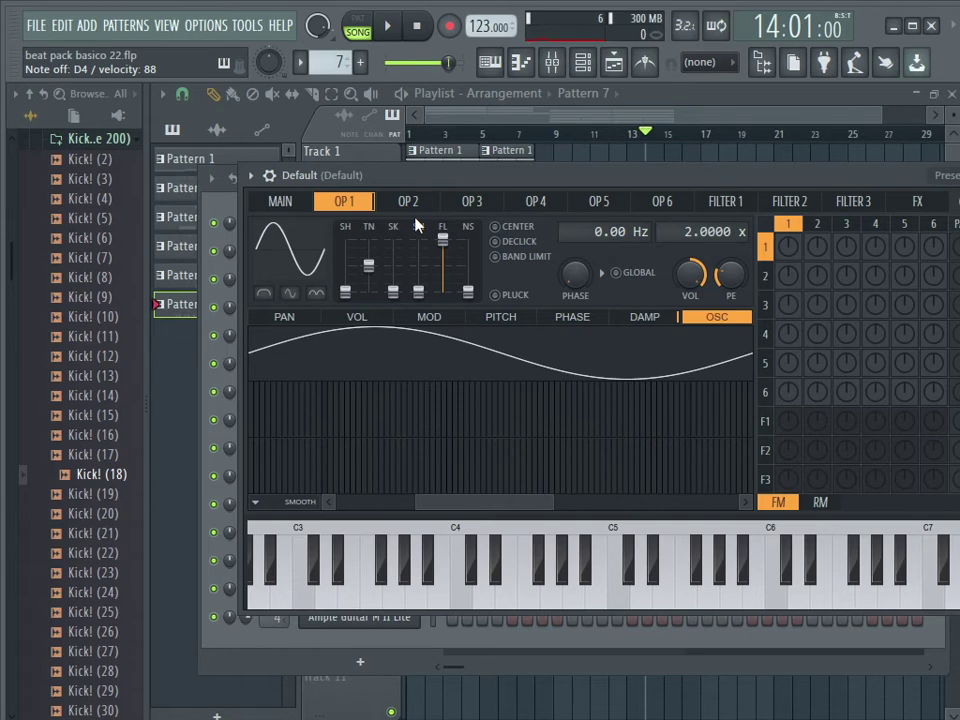
left_click(251, 176)
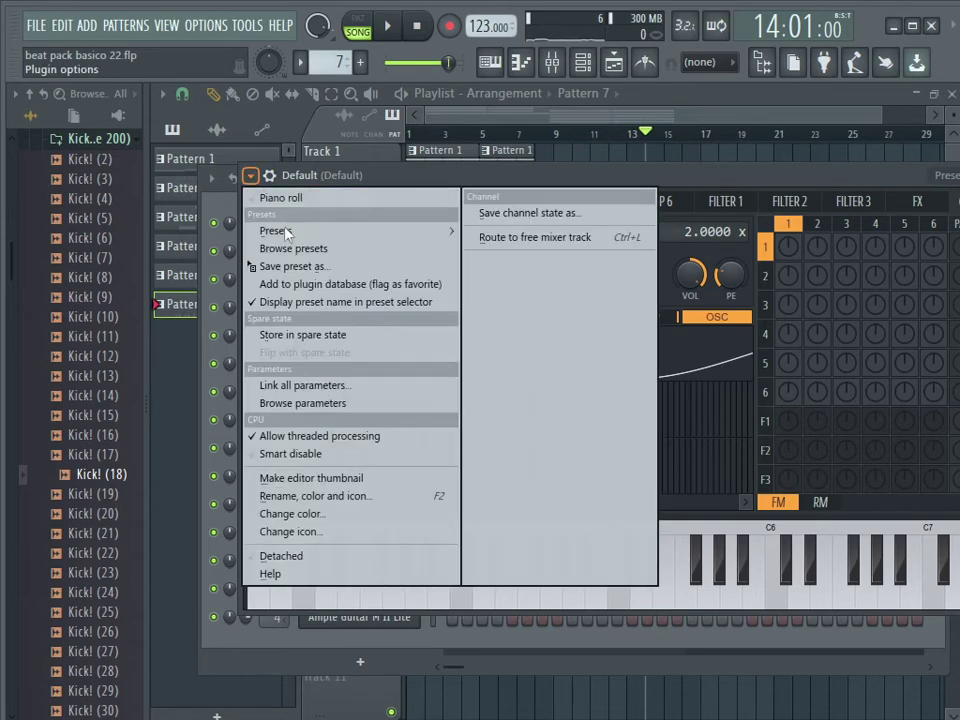
mouse_move(287, 232)
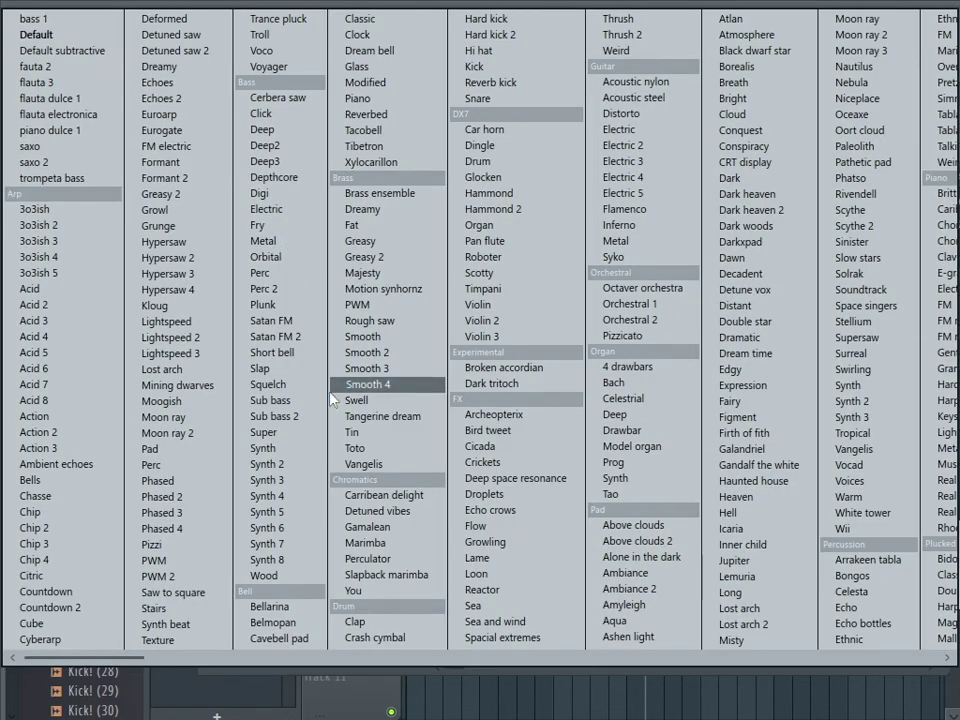
left_click_drag(155, 661, 918, 655)
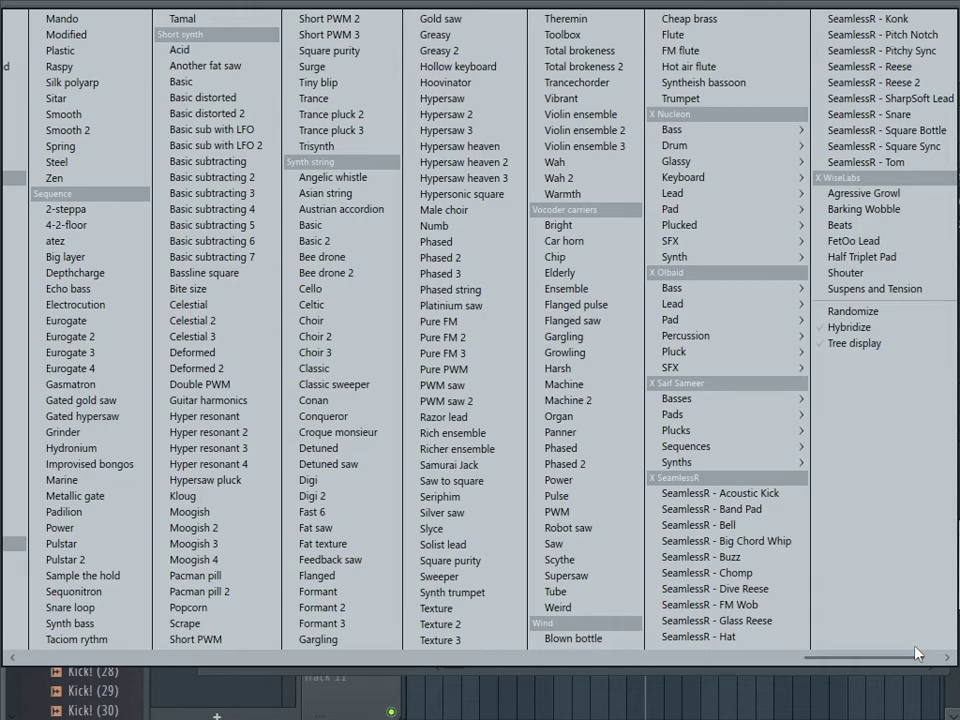
left_click(680, 98)
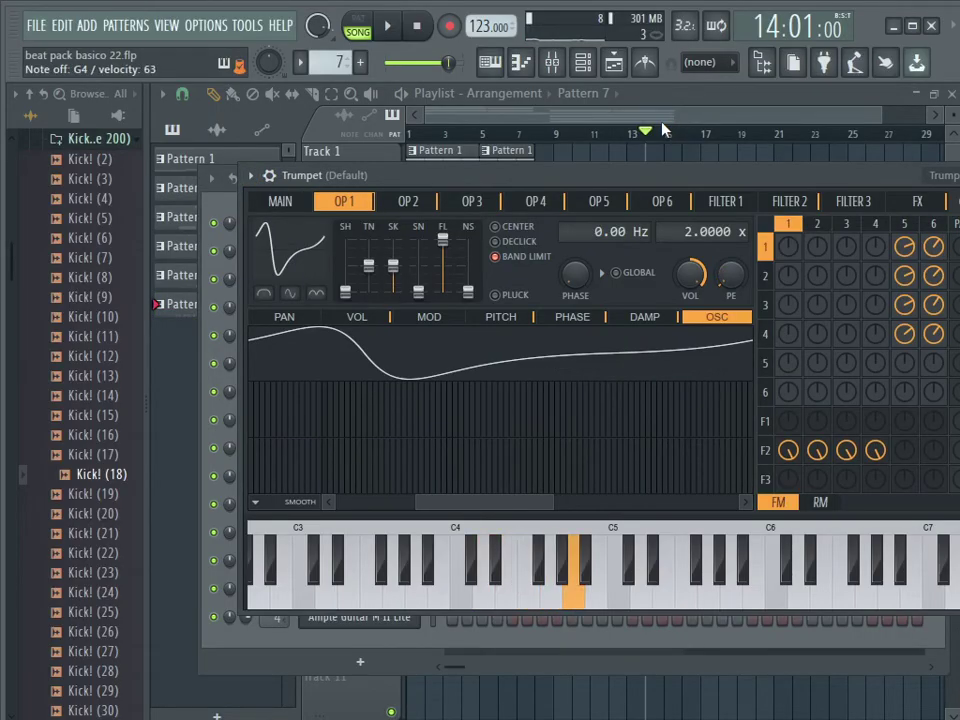
- Set the Trumpet's main unison pitch to 48% and its PN, VL and SB levels to about half
left_click_drag(672, 175, 706, 180)
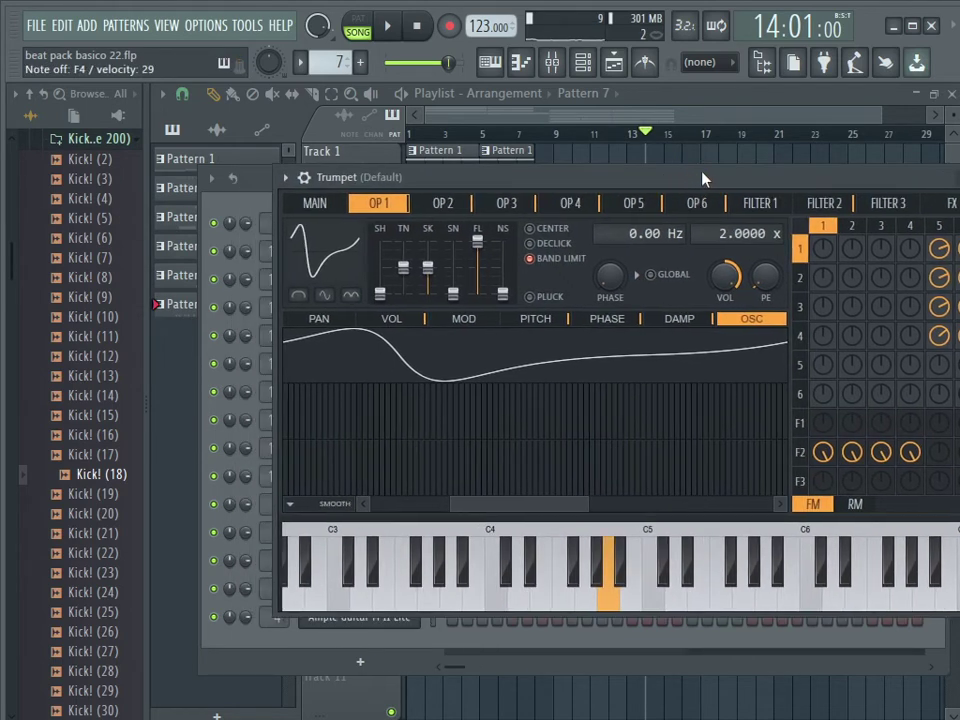
left_click(326, 202)
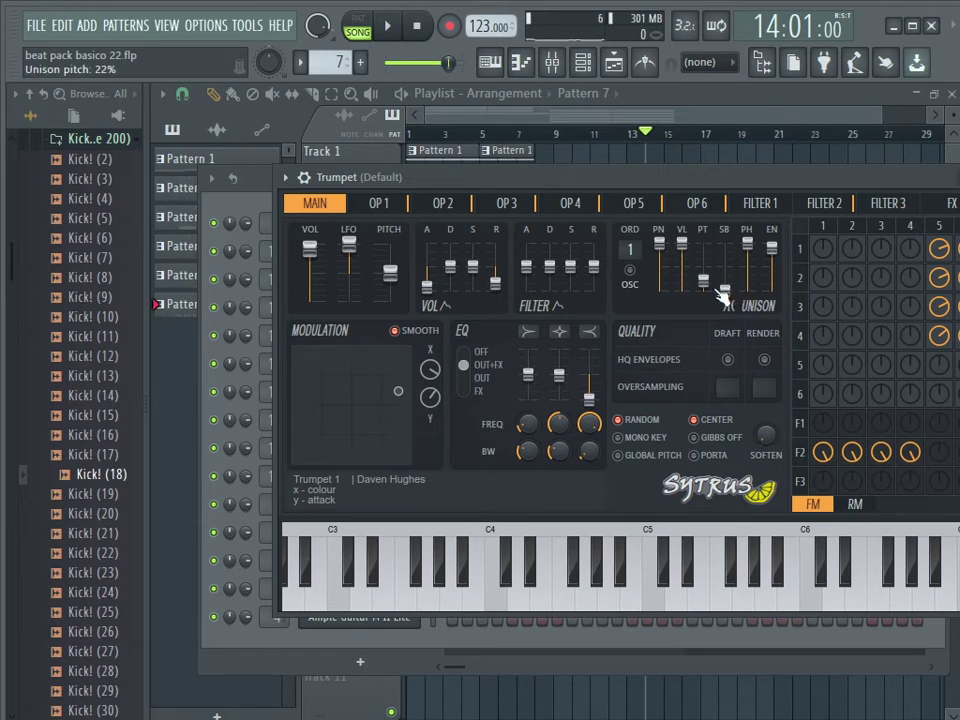
left_click_drag(726, 292, 727, 265)
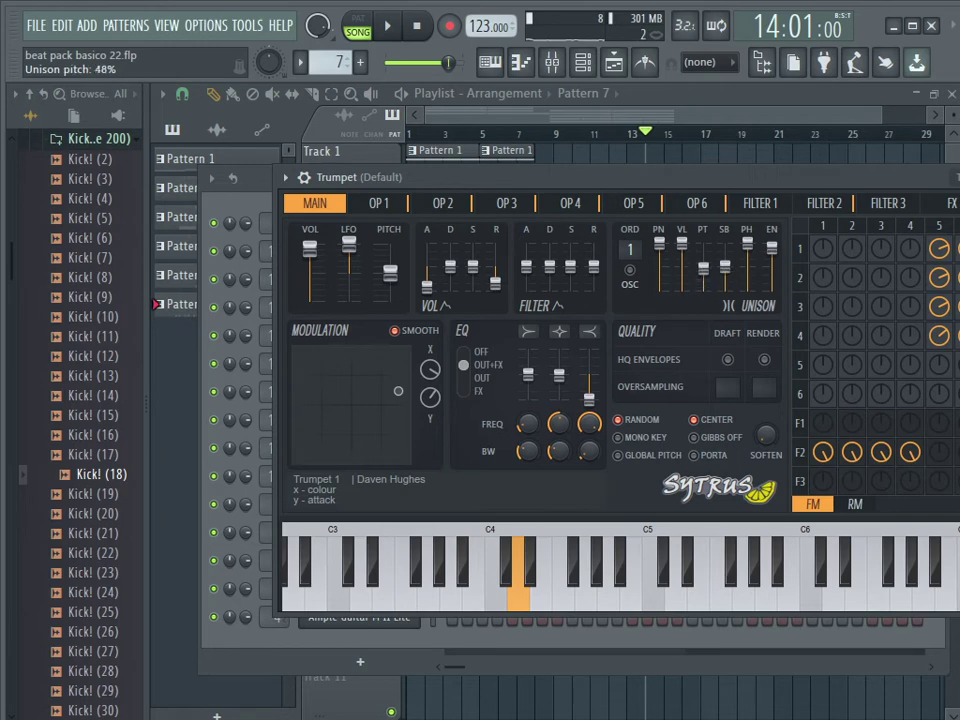
left_click_drag(659, 259, 659, 288)
left_click_drag(682, 245, 682, 291)
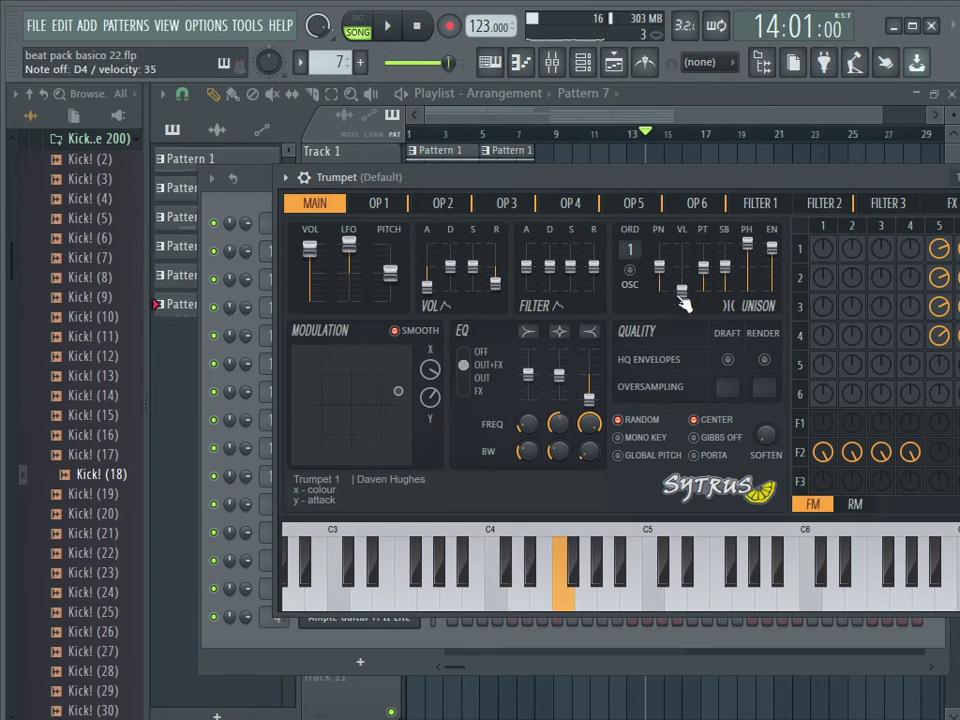
left_click_drag(682, 270, 682, 261)
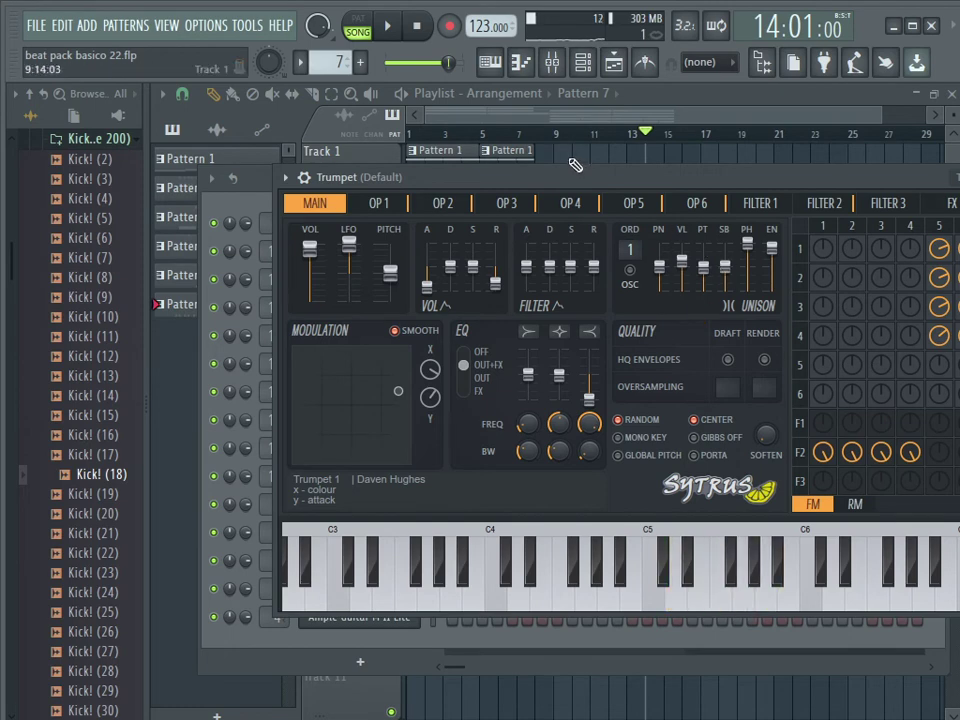
left_click(599, 123)
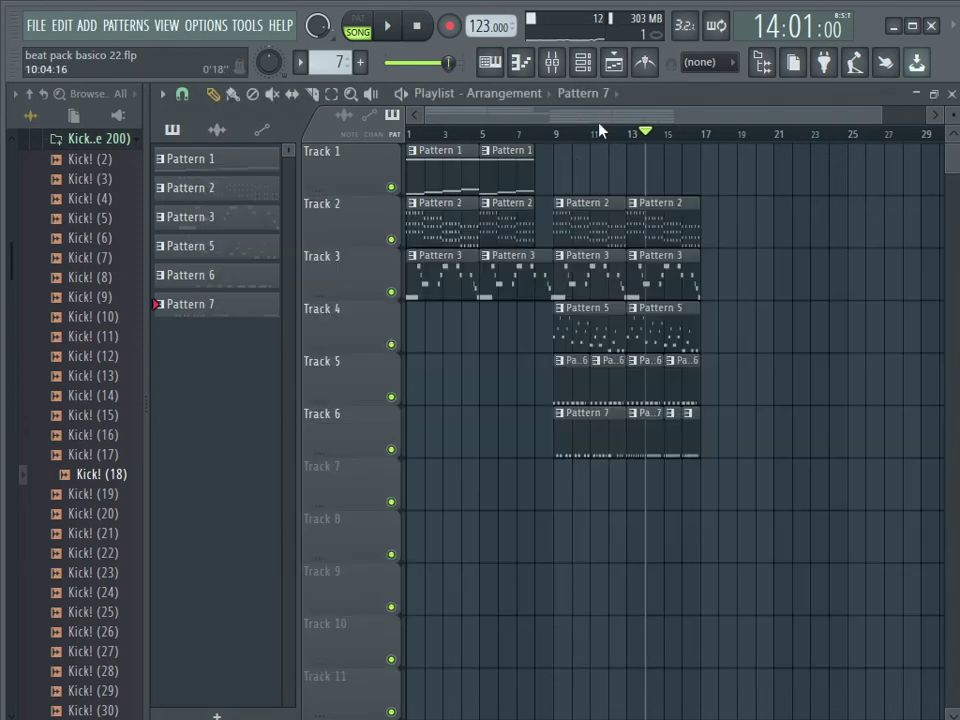
- Reopen the Trumpet channel and look through its operators 3 to 6 and operator 1
left_click(583, 62)
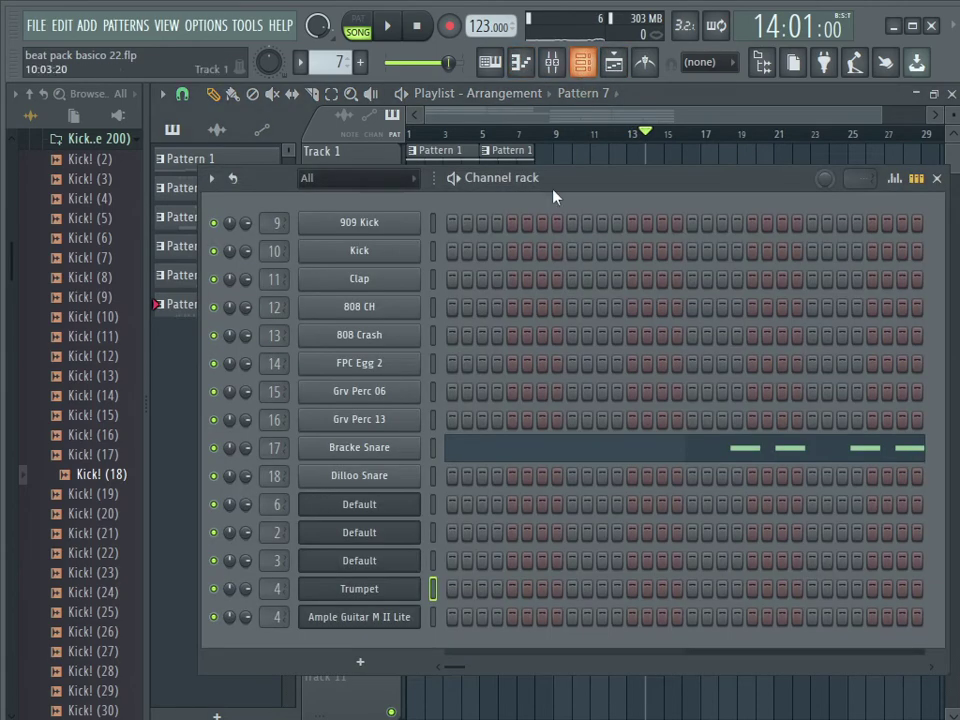
left_click(372, 592)
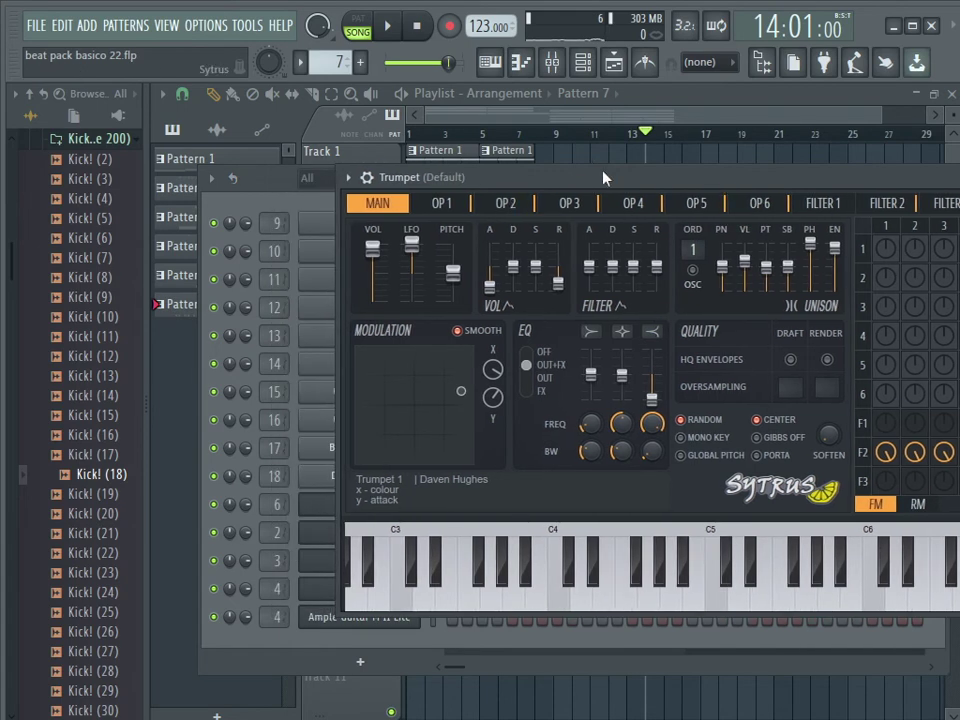
left_click_drag(603, 178, 533, 190)
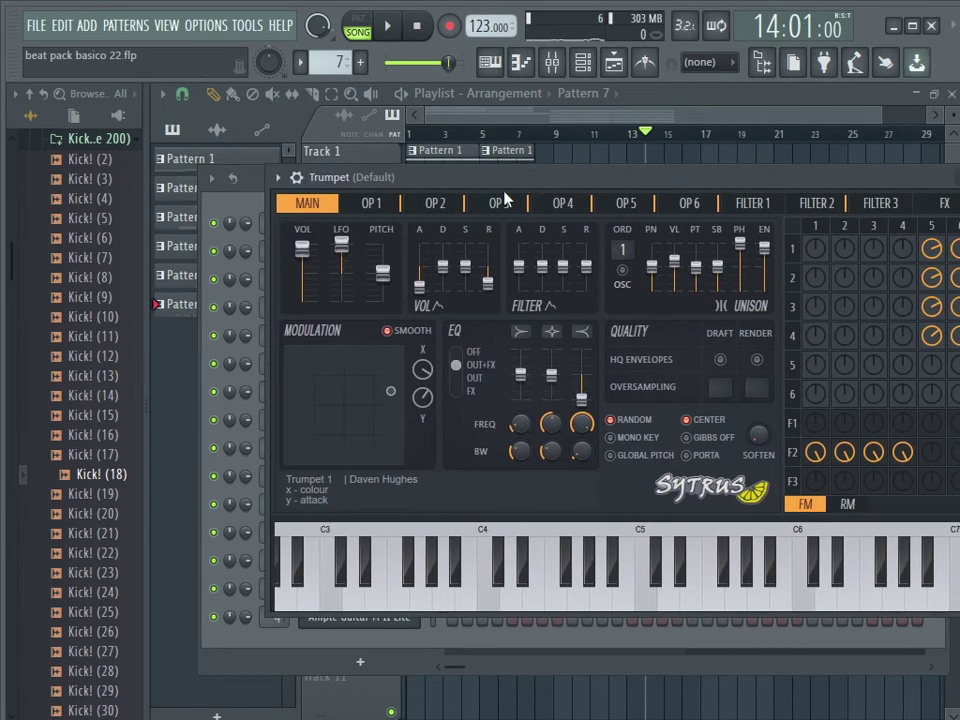
left_click(499, 204)
left_click(566, 206)
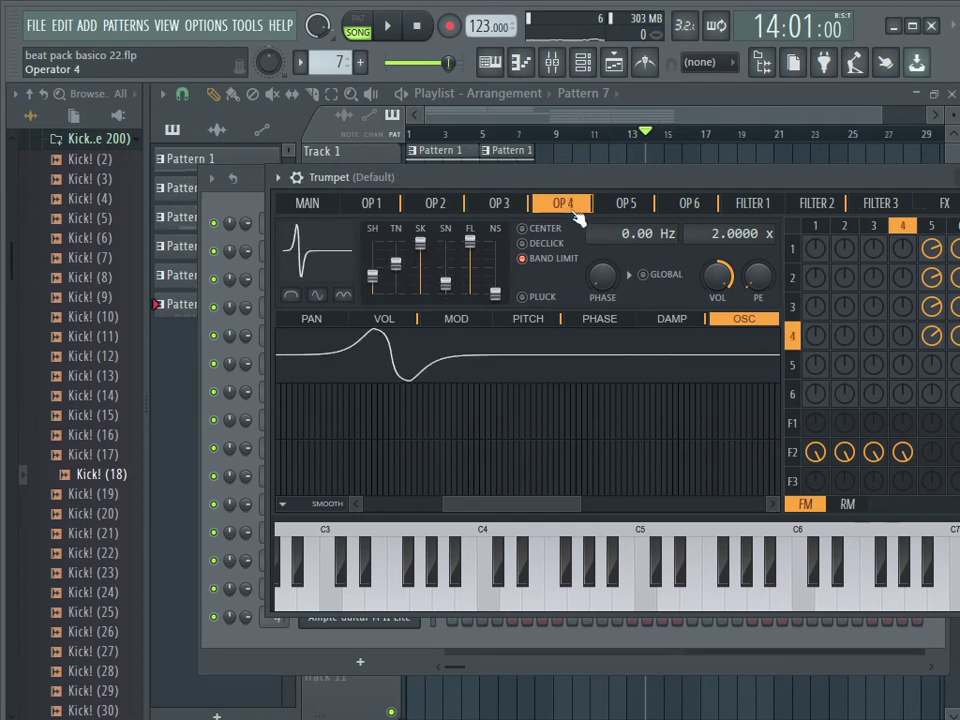
left_click(621, 208)
left_click(691, 208)
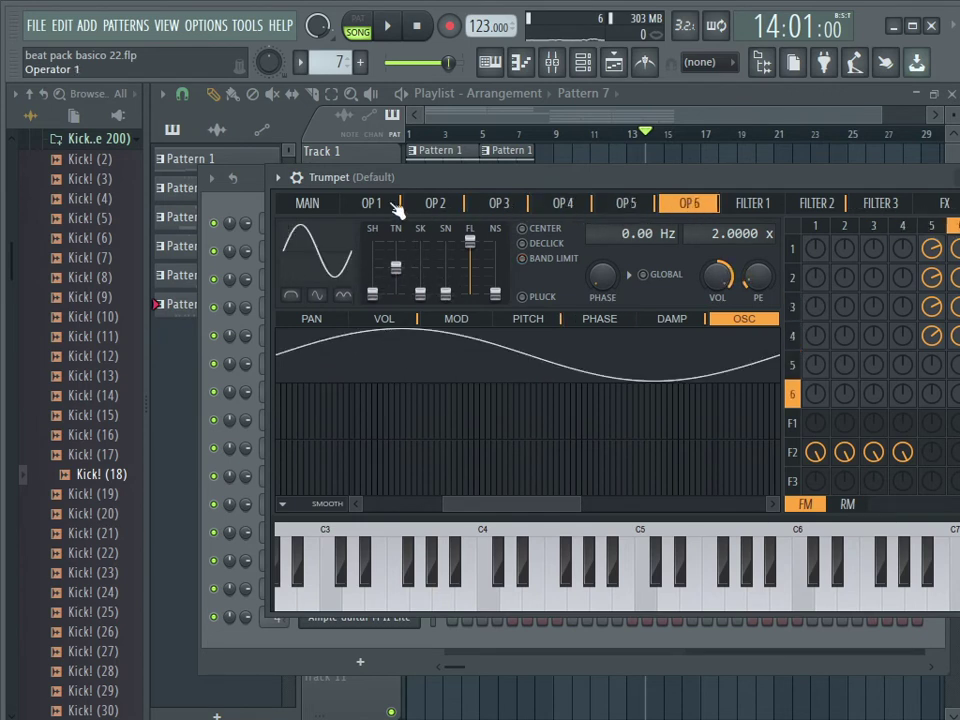
left_click(365, 204)
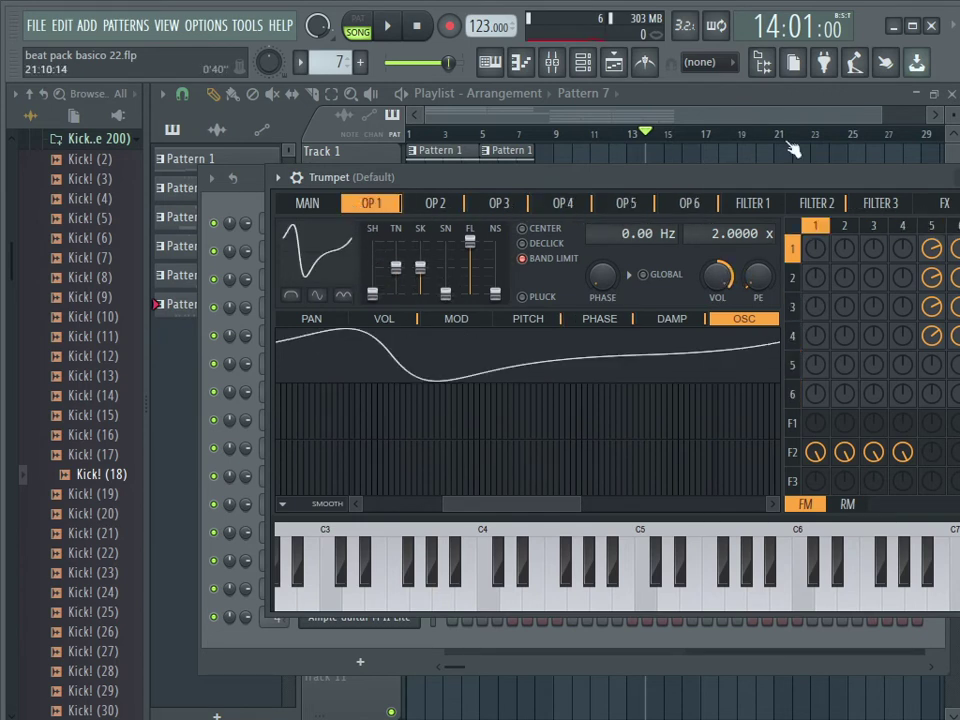
left_click_drag(803, 180, 771, 186)
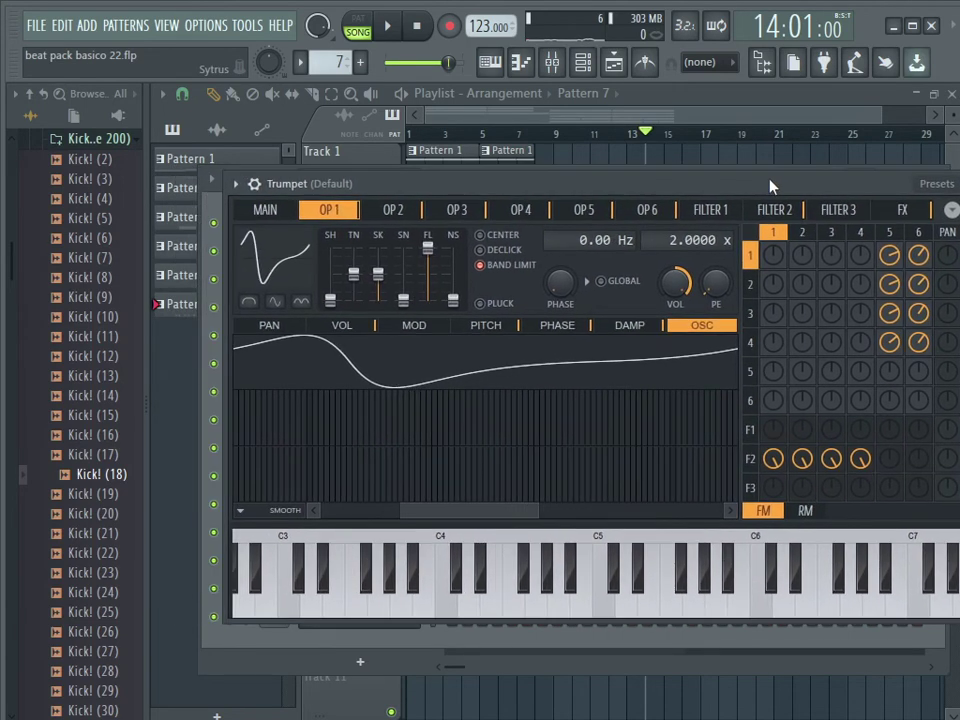
- Raise the oscillator shape of the Trumpet's operator 5 to about the middle, giving a stepped waveform
left_click(584, 210)
left_click_drag(600, 187, 655, 196)
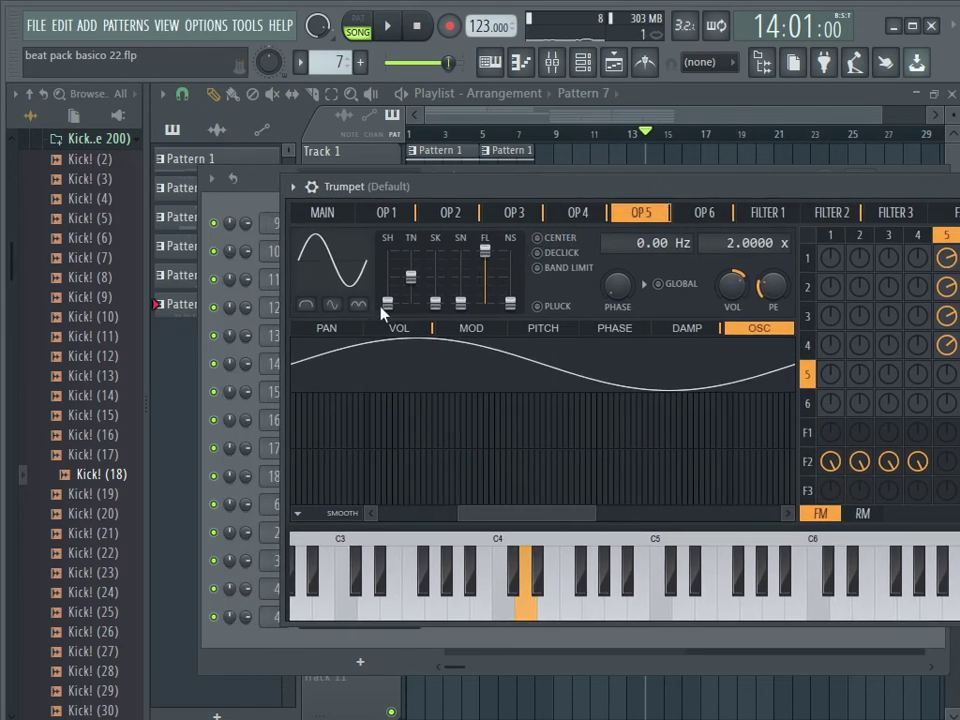
left_click_drag(386, 302, 387, 270)
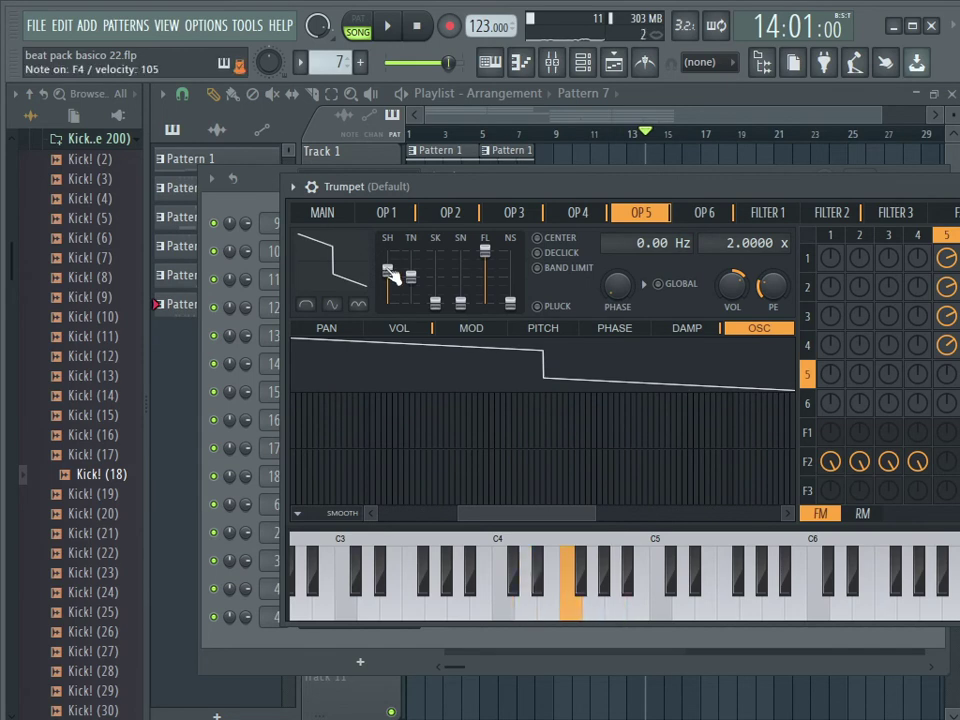
- Switch to Pattern 8 and place a one-bar clip of it on Track 7 at bar 8
left_click(581, 134)
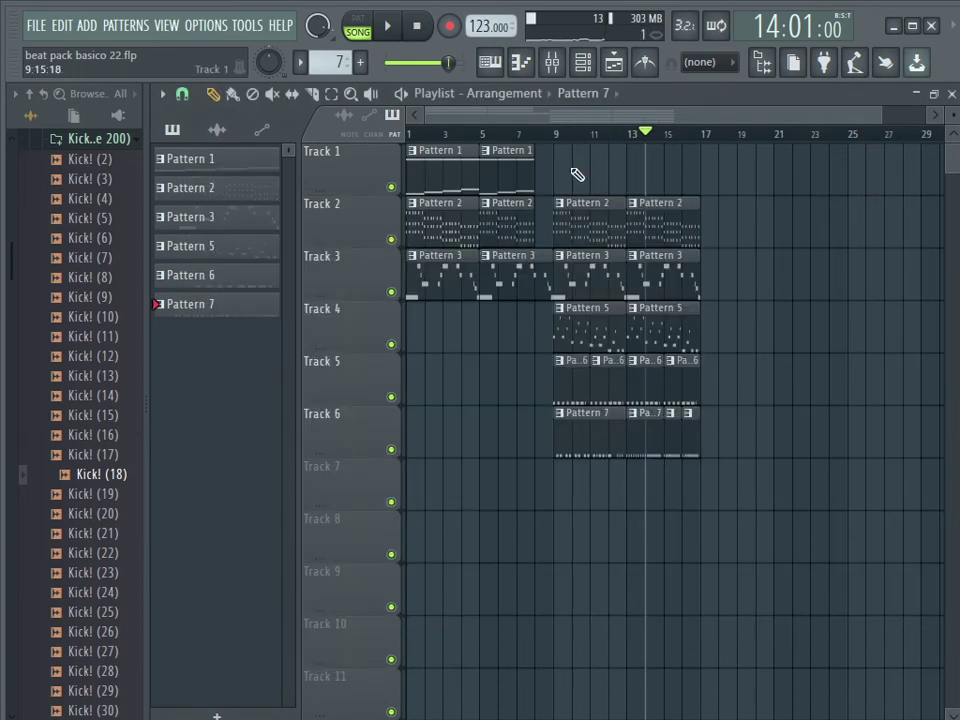
mouse_move(339, 64)
left_mouse_down()
mouse_move(339, 48)
mouse_move(339, 64)
left_mouse_up()
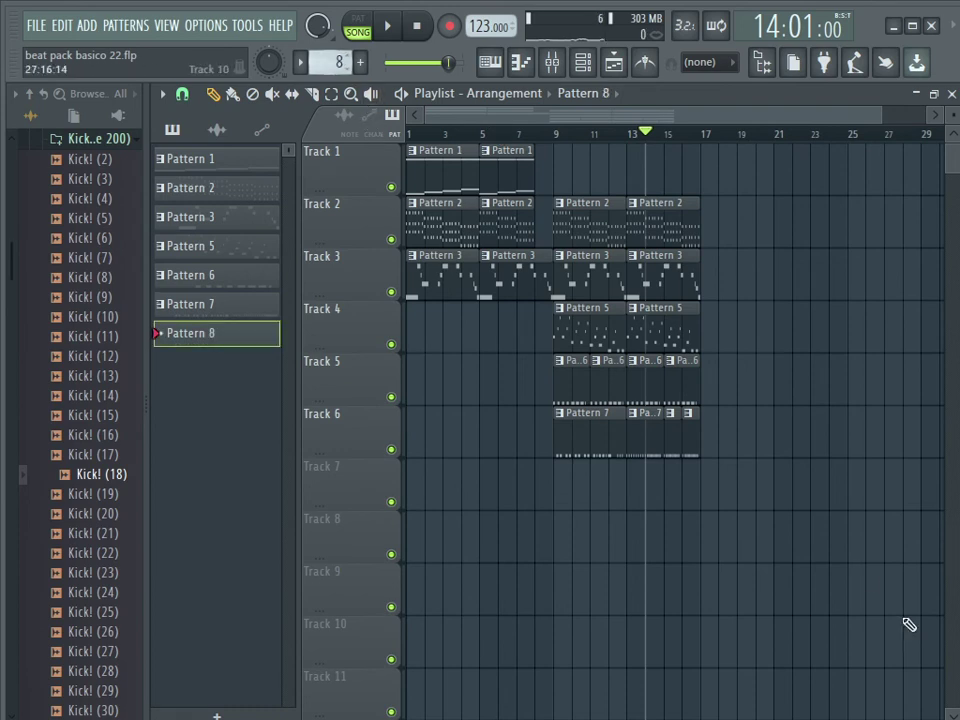
left_click(548, 492)
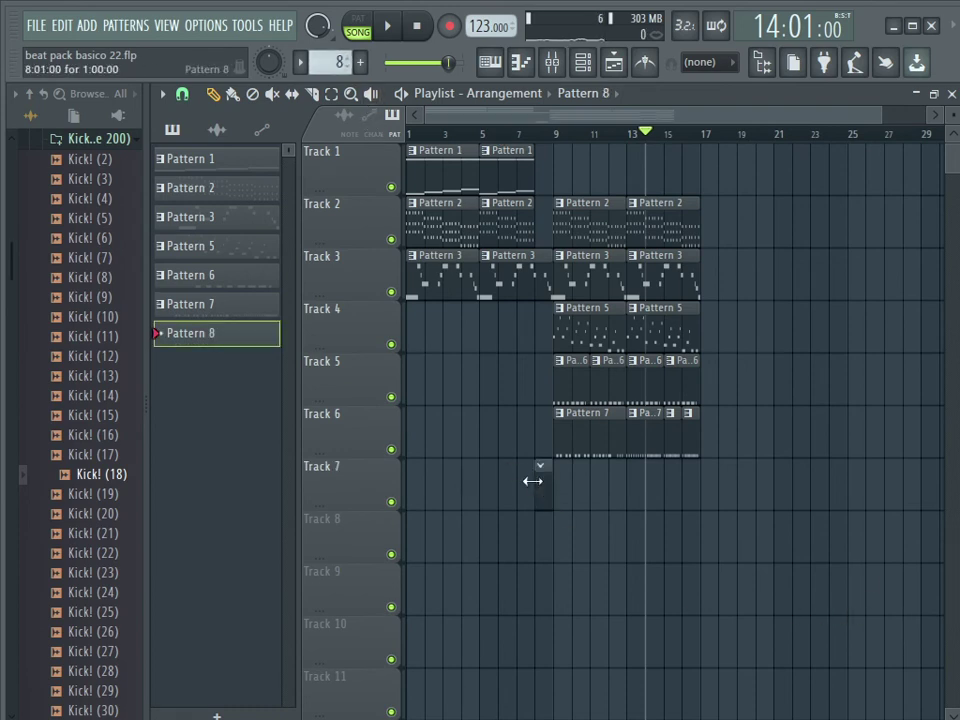
- Duplicate the bar 9 to 16 clips of Tracks 2 to 6 at bar 17 and move the Pattern 8 clip to bar 16
left_click(537, 140)
left_click_drag(548, 134, 700, 220)
key("ctrl+v")
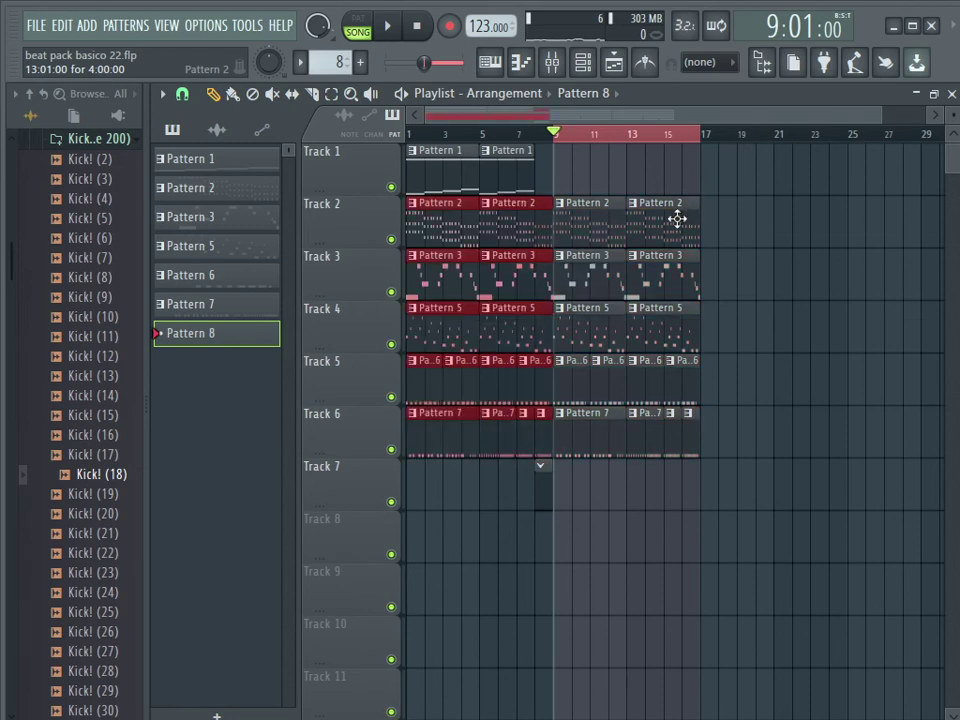
left_click_drag(440, 228, 714, 297)
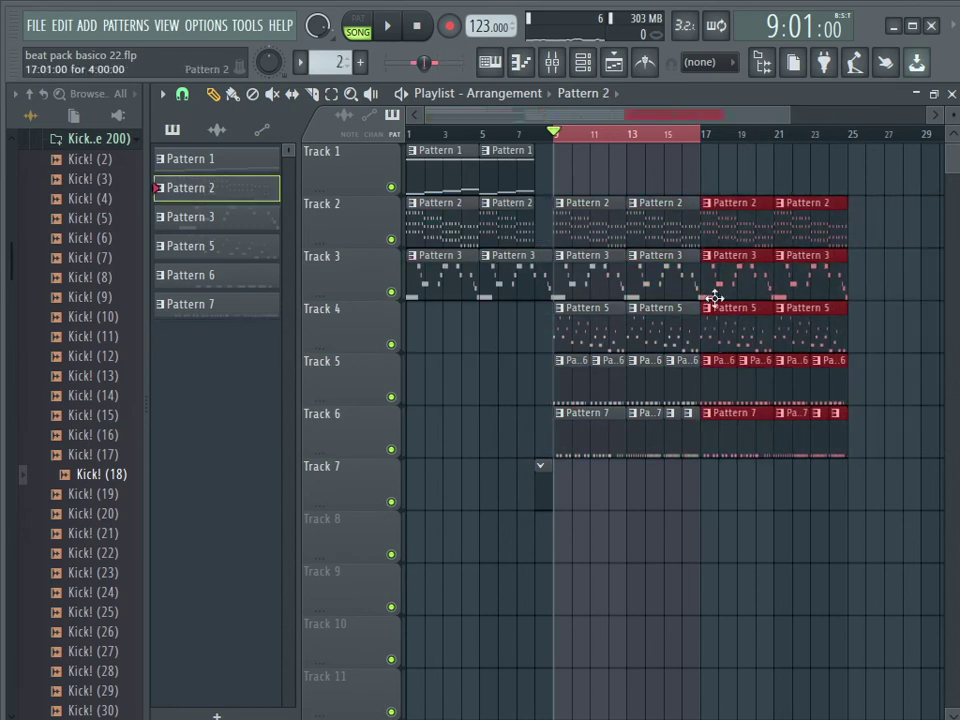
left_click_drag(541, 480, 684, 500)
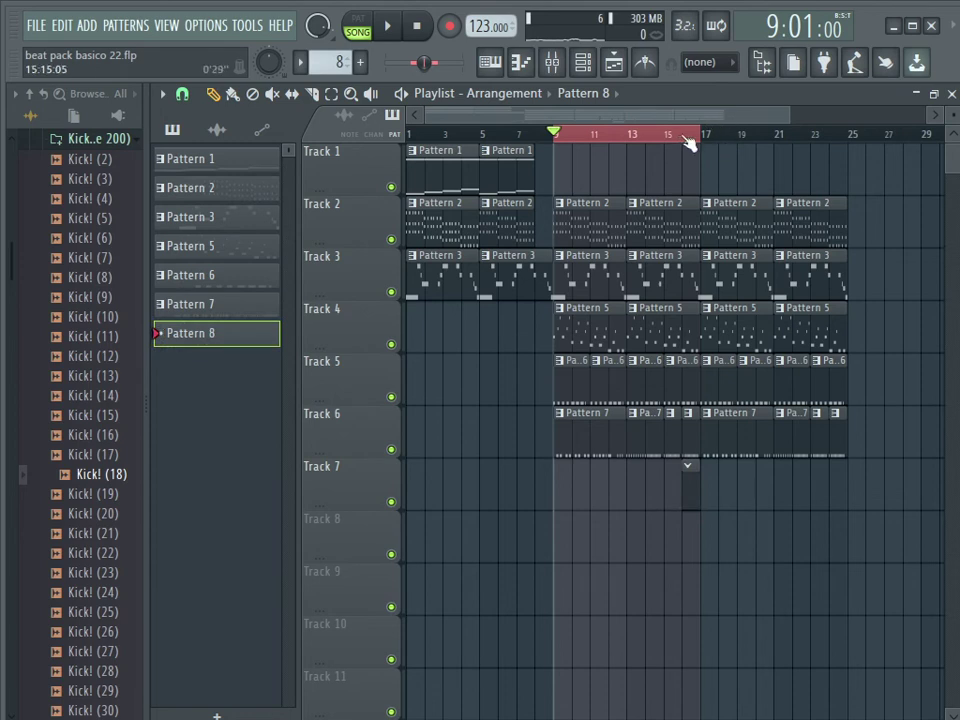
- Delete the copied Pattern 2 and Pattern 3 clips from bar 17 onward and play the song from bar 16
left_click(688, 140)
right_click(740, 221)
right_click(810, 221)
right_click(741, 276)
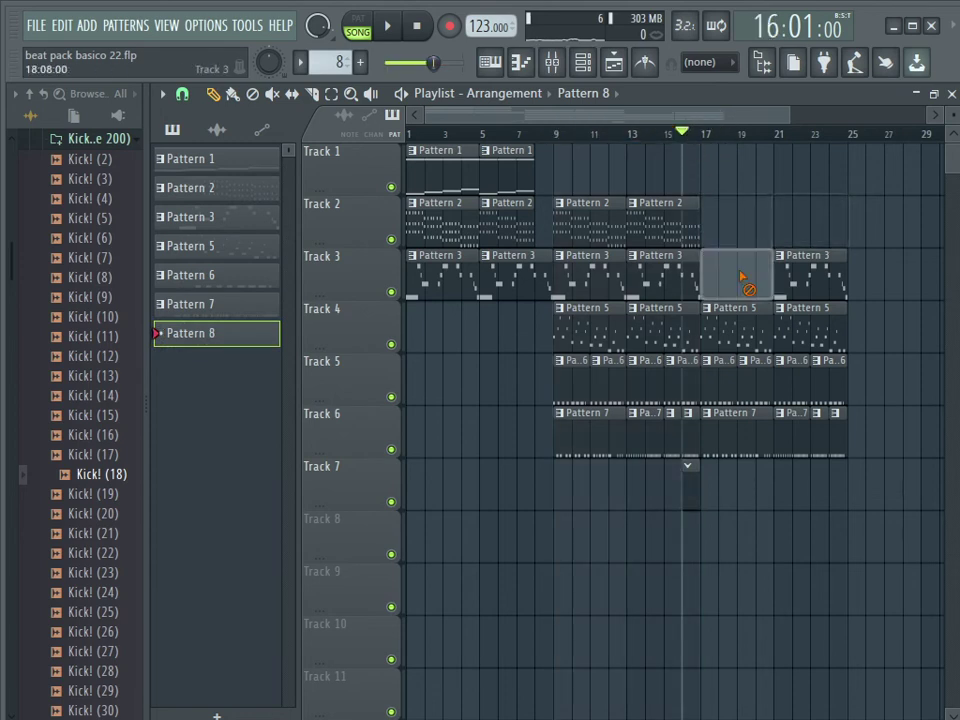
right_click(810, 276)
key("space")
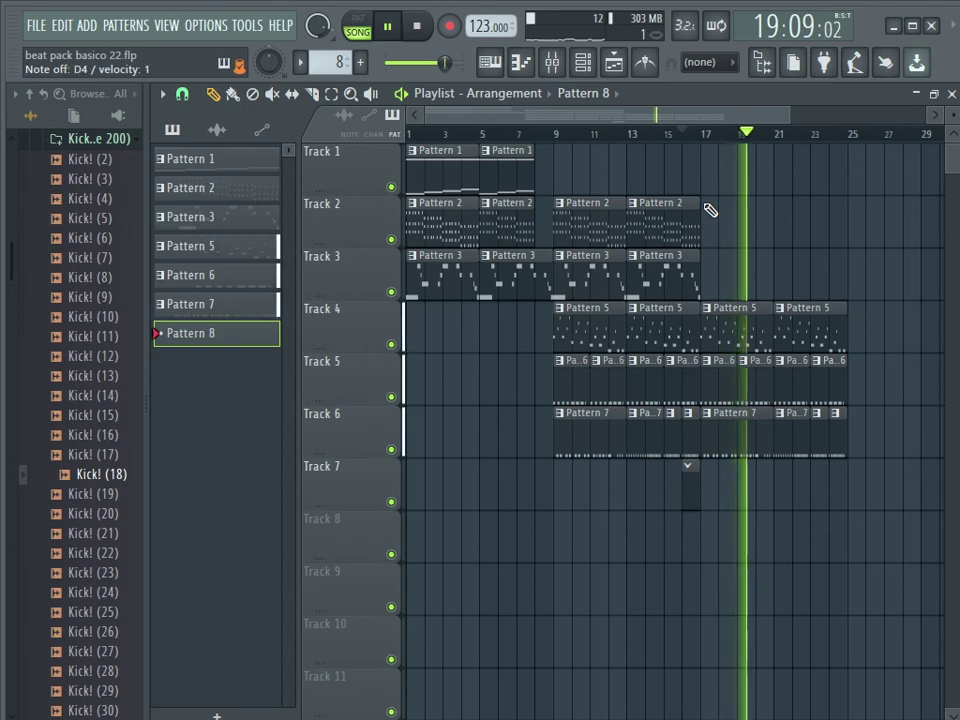
key("space")
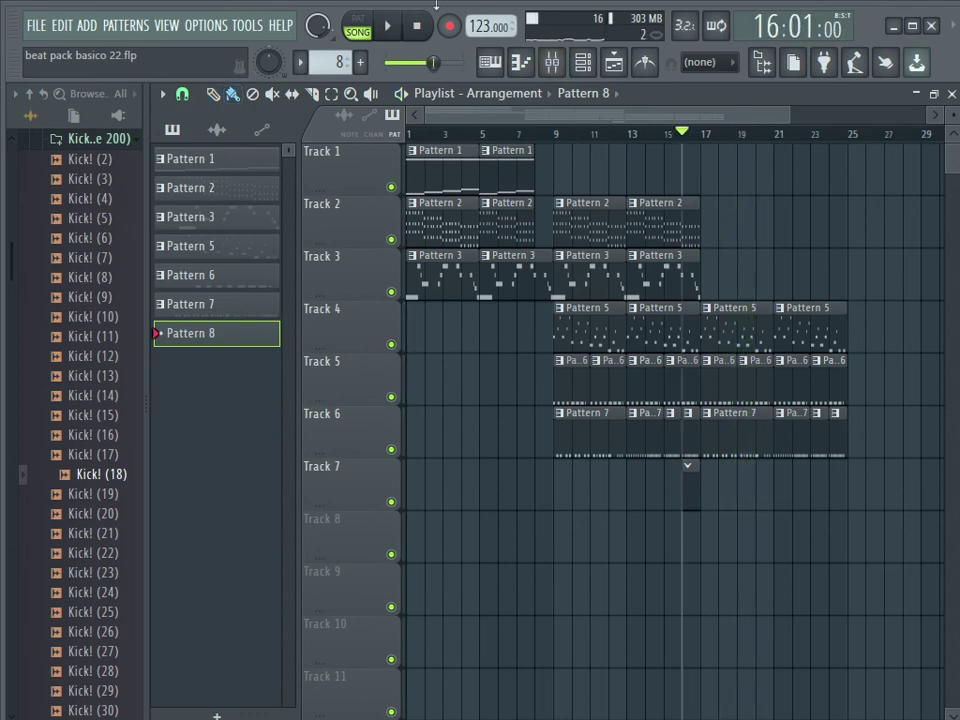
key("space")
left_click(647, 64)
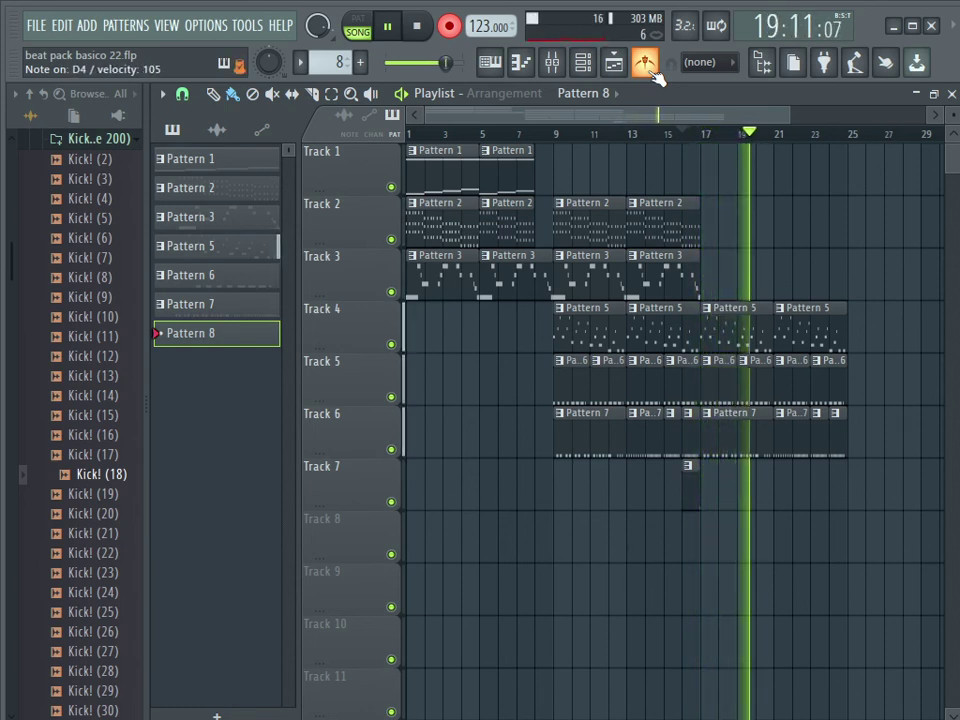
key("space")
key("ctrl+z")
key("space")
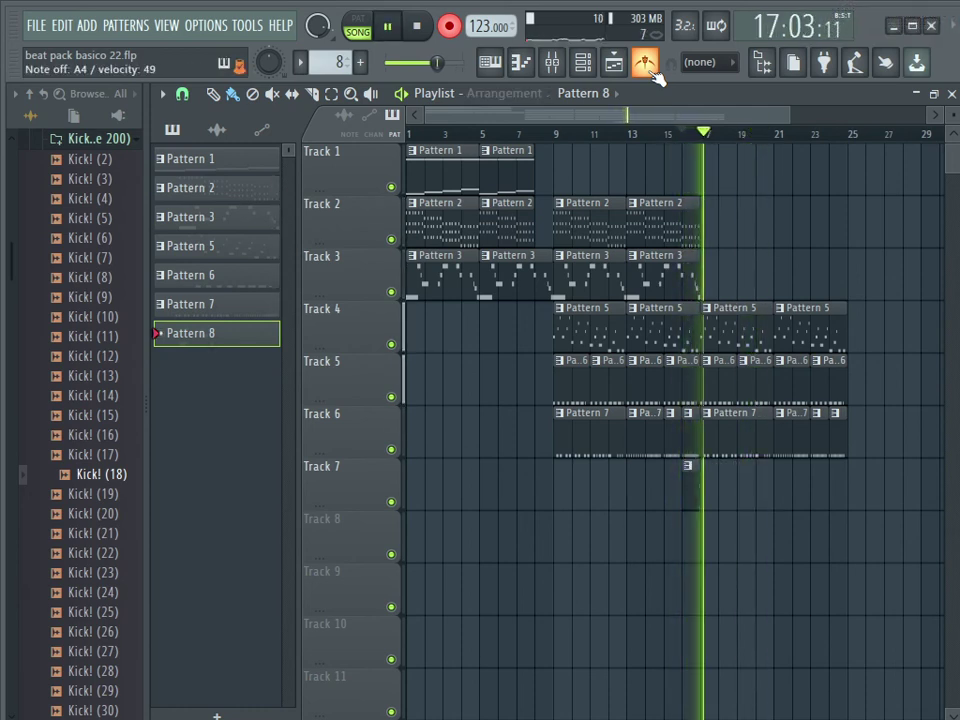
key("space")
key("ctrl+z")
- Record the Trumpet melody into Pattern 8 from bar 16 to about the end of bar 20
key("space")
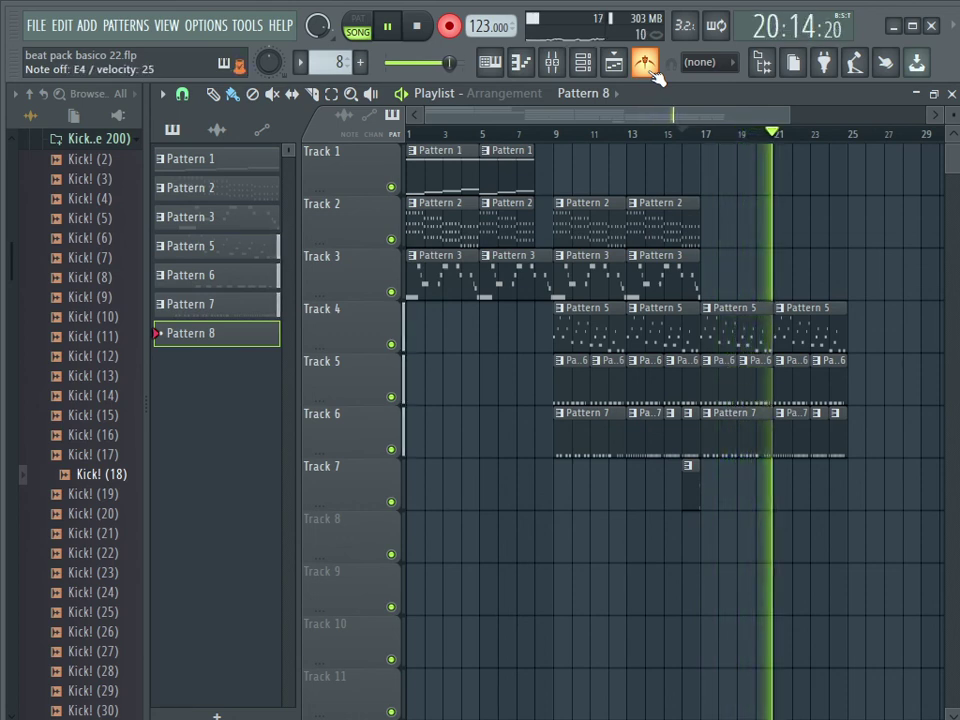
key("space")
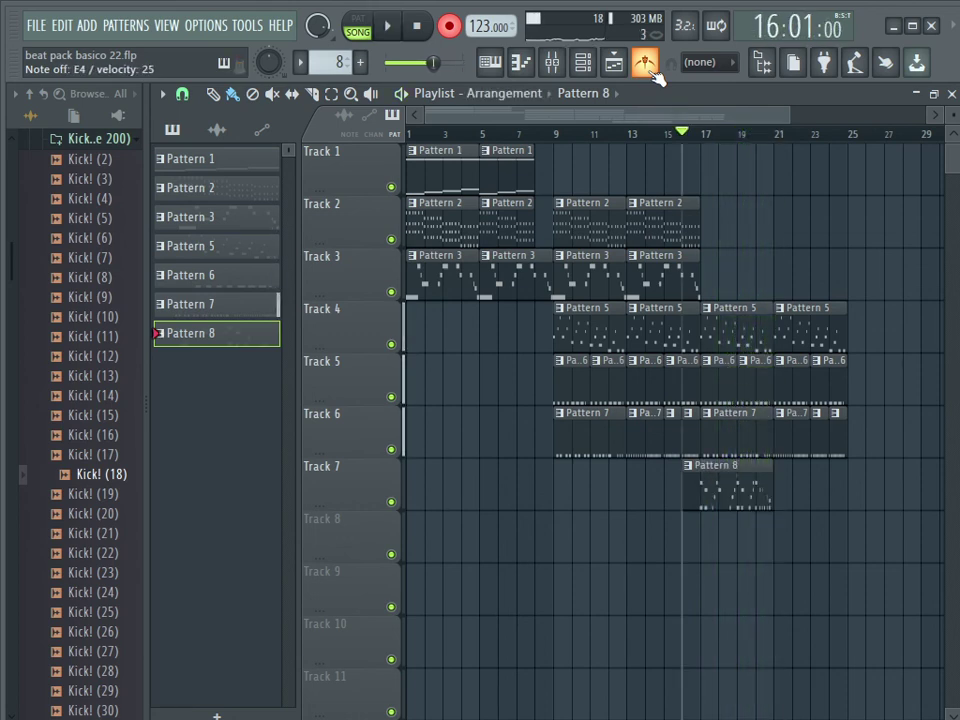
- Quantize the recorded Trumpet notes in Pattern 8 and delete the stray short B4 note just before bar 4
double_click(729, 490)
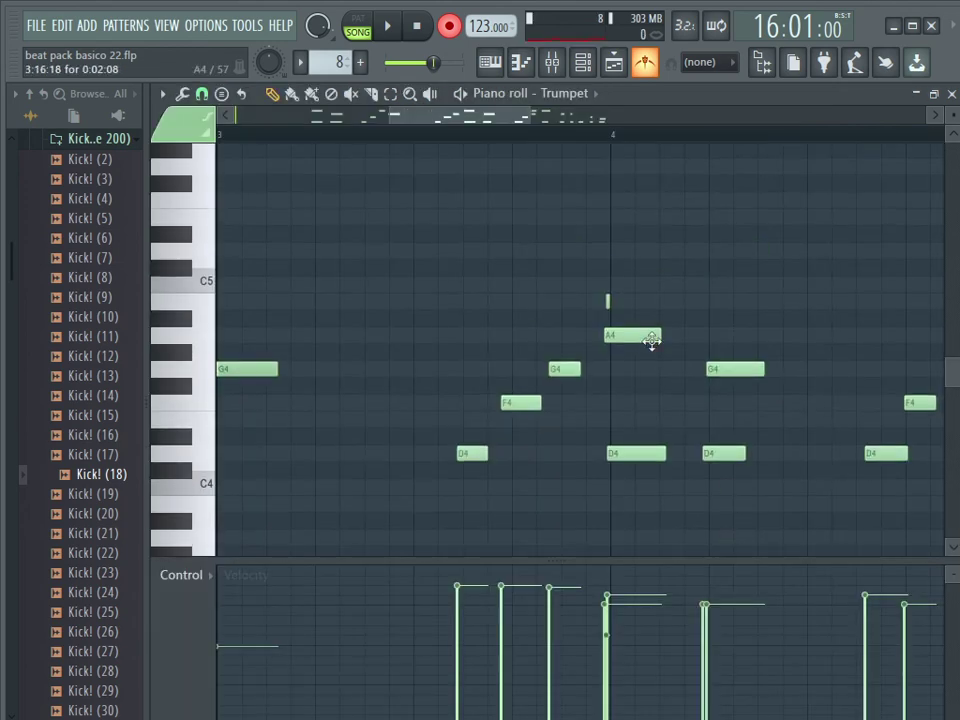
key("ctrl+q")
right_click(626, 301)
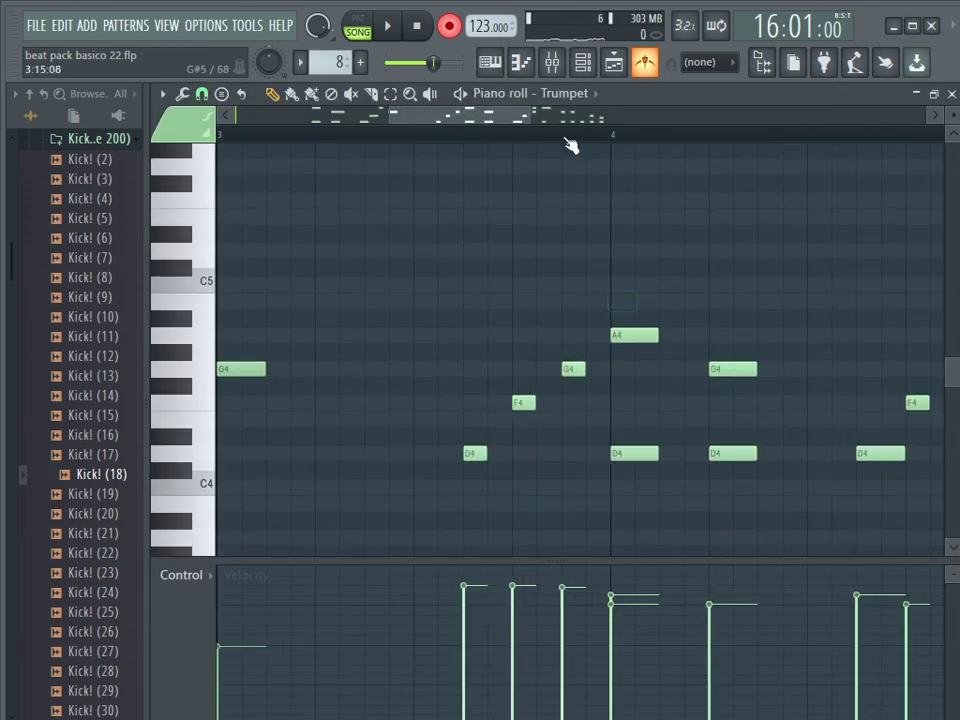
- Select all the Trumpet notes in bars 2 to 5 and transpose them up one octave
left_click_drag(531, 116, 790, 118)
left_click_drag(632, 146, 155, 255)
left_click_drag(293, 266, 347, 320)
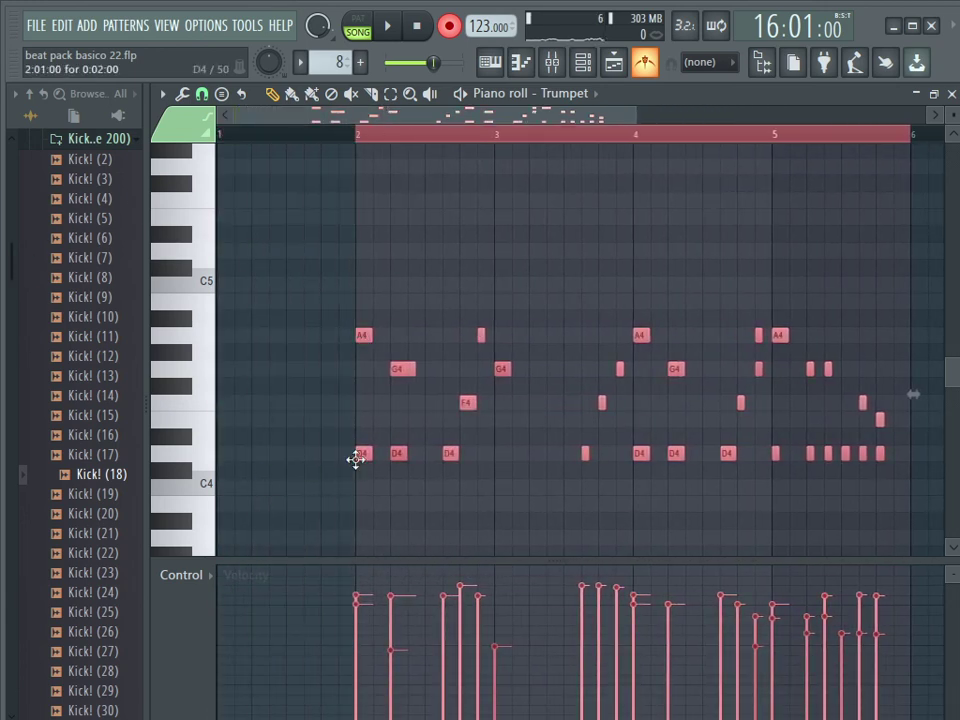
left_click_drag(355, 459, 358, 260)
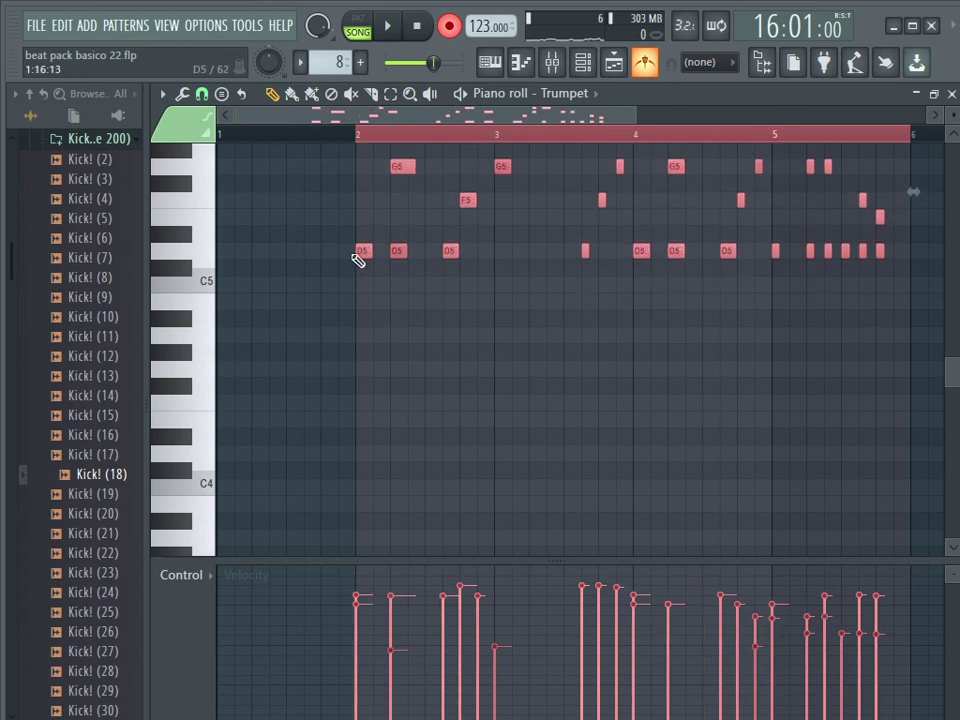
- Play the arrangement from bar 16 and check the transposed Trumpet notes of Pattern 8 during playback
left_click(614, 64)
key("space")
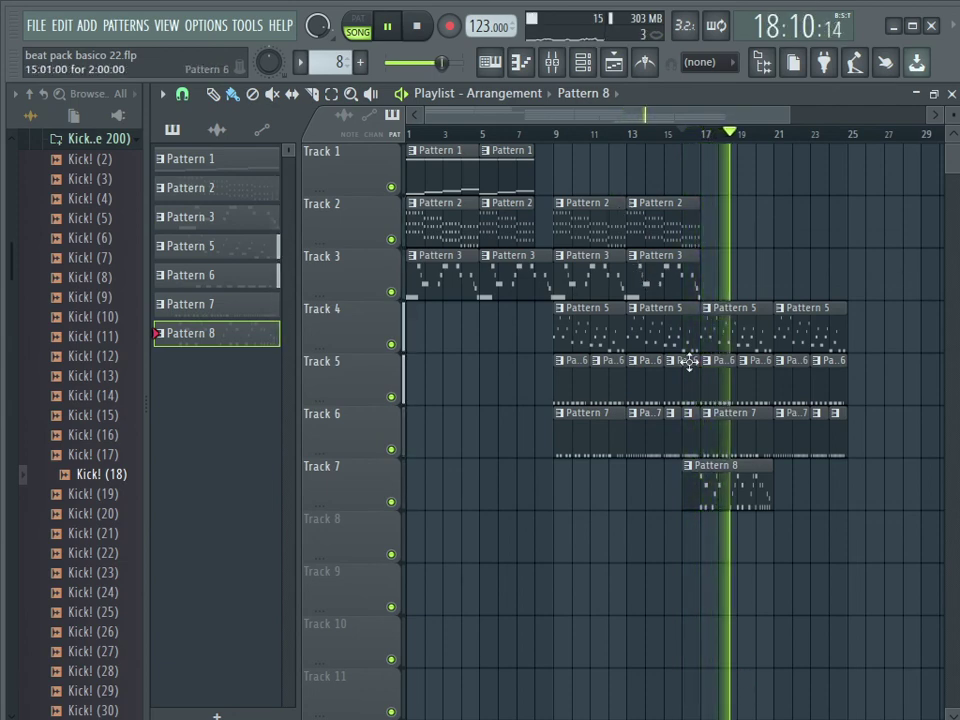
double_click(733, 487)
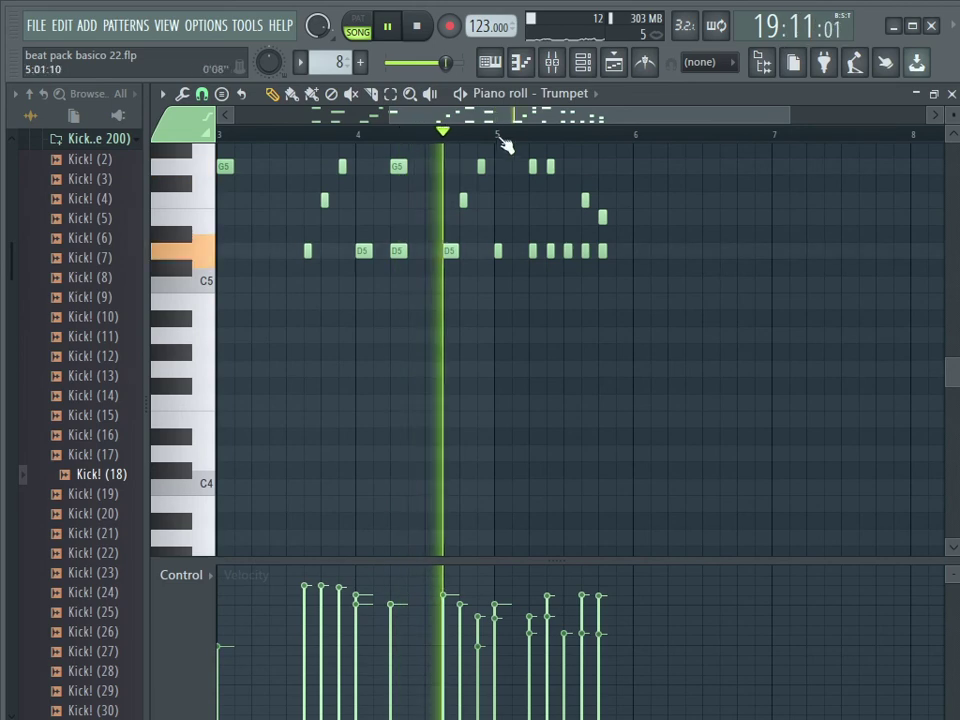
left_click_drag(502, 114, 417, 113)
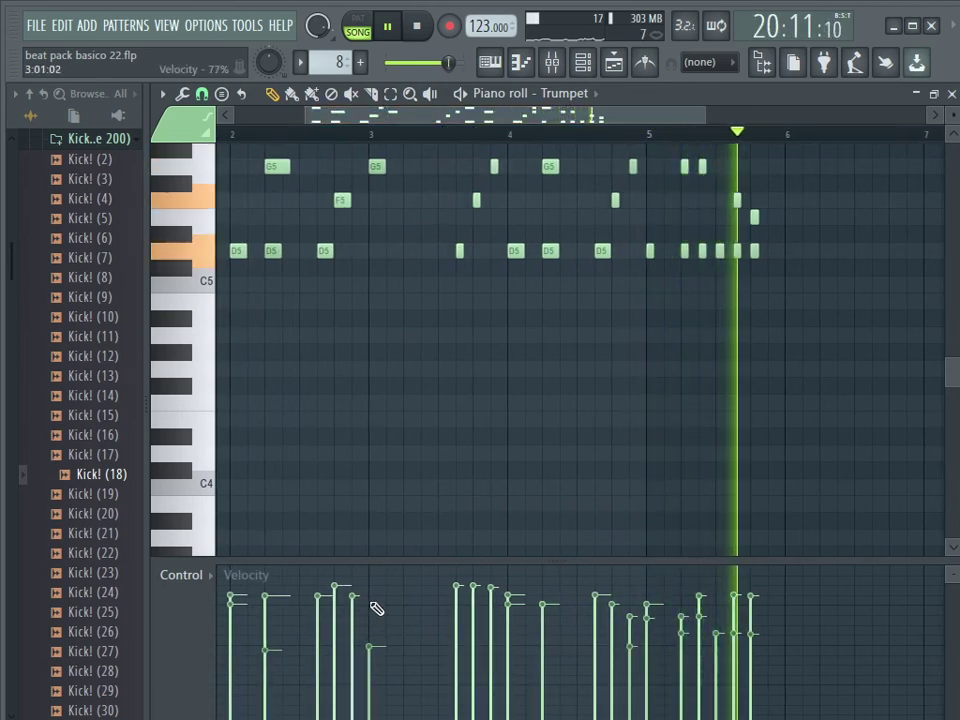
left_click(615, 66)
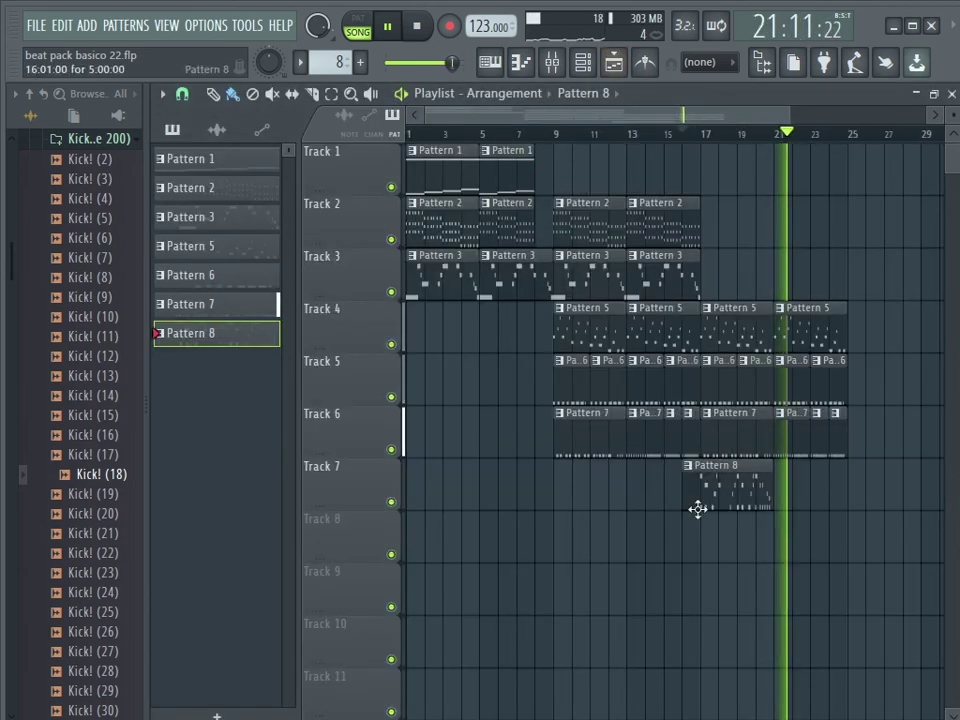
- Trim the Pattern 8 clip on Track 7 to start at bar 17 and place a second one at bar 21
left_click_drag(688, 483, 703, 483)
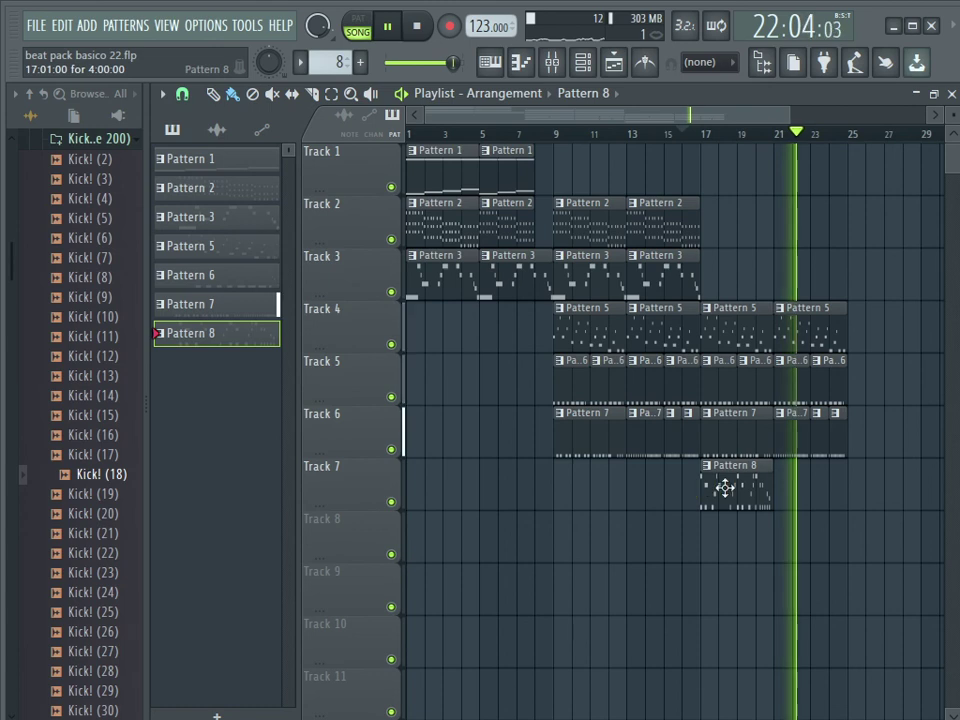
left_click(783, 478)
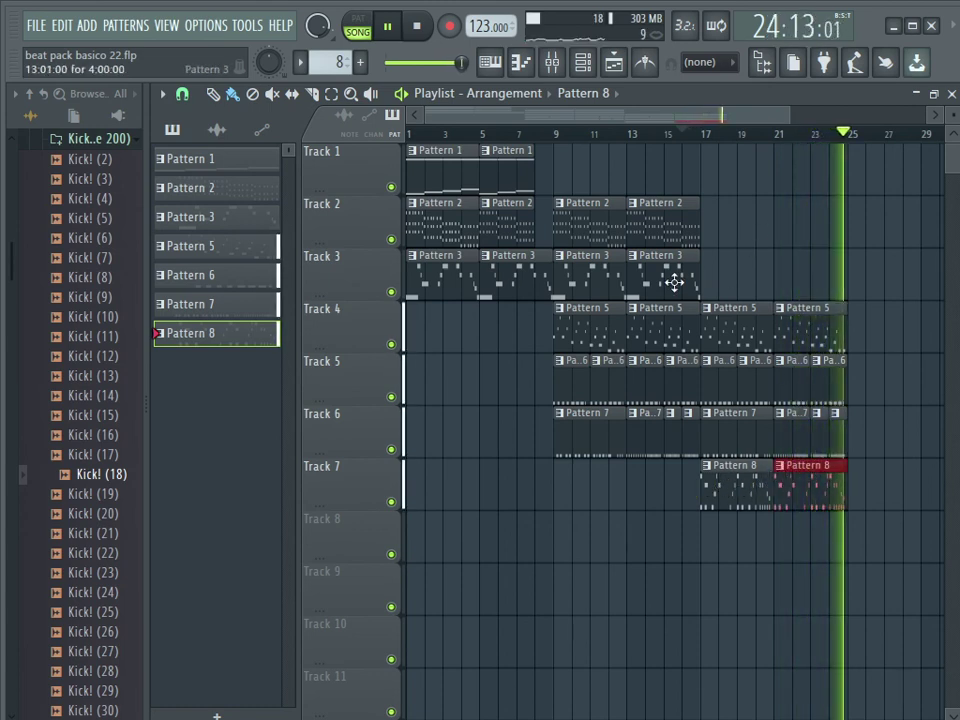
- Stop playback and save the project
key("space")
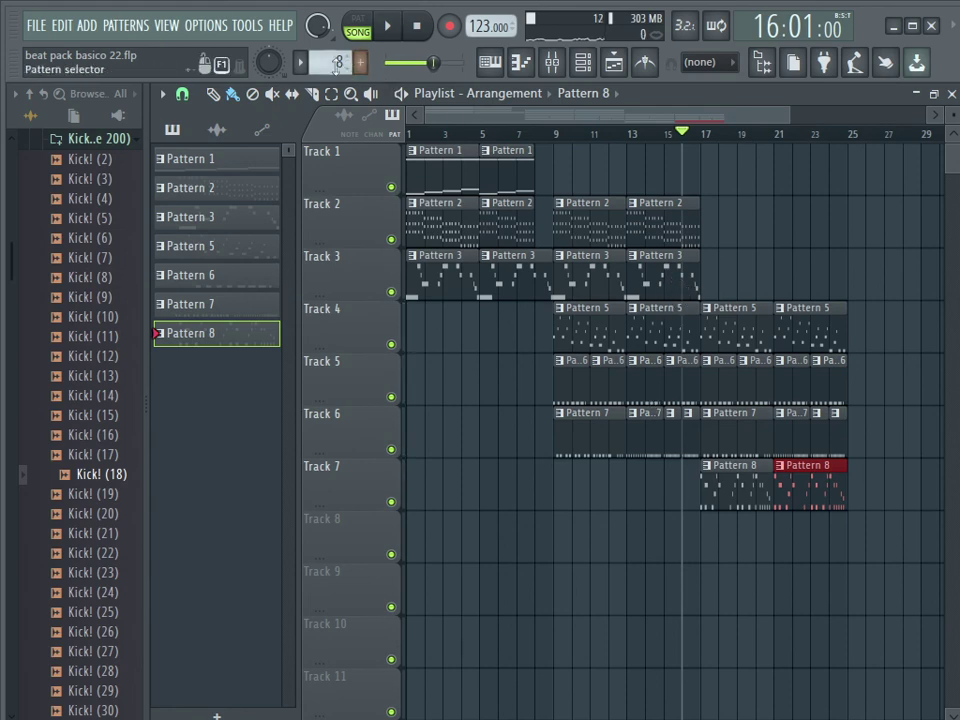
left_click(49, 30)
left_click(87, 113)
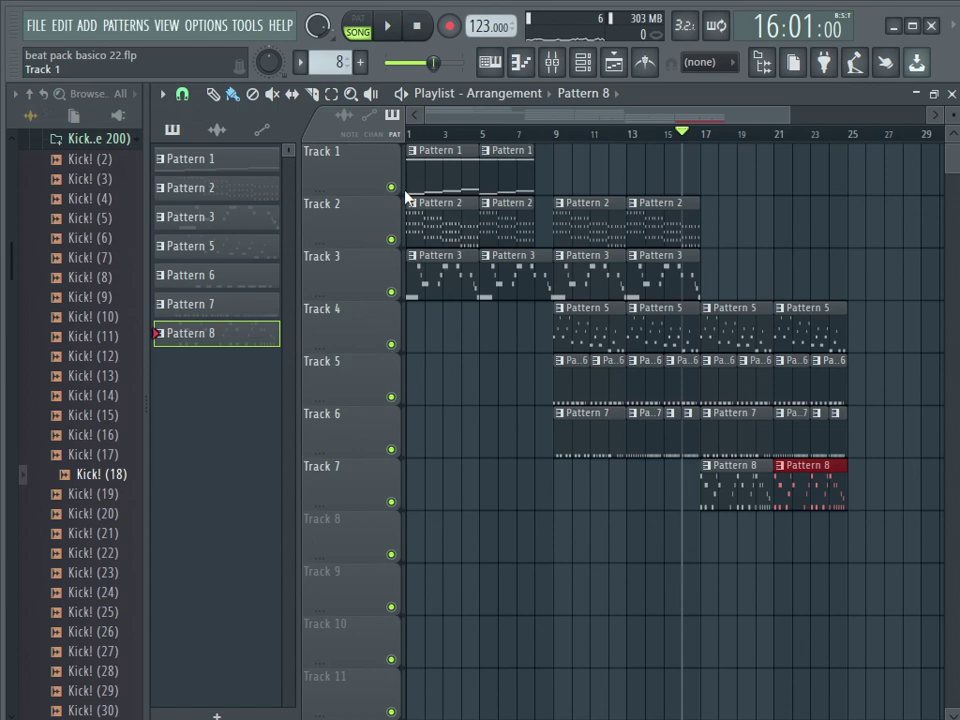
- Switch from FL Studio to the OBS window
left_click(895, 27)
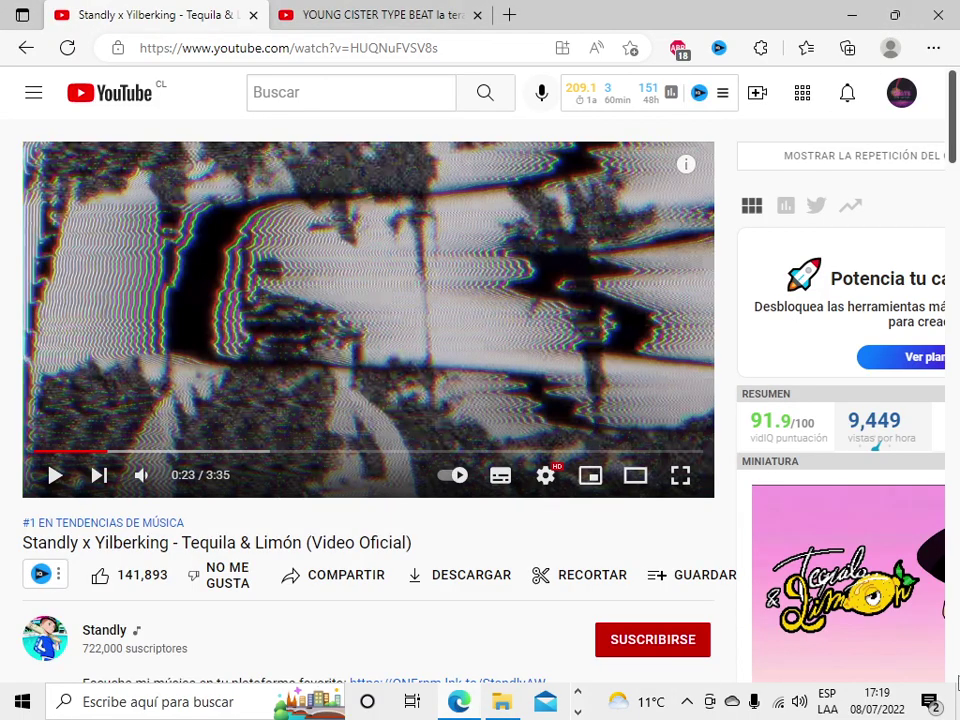
left_click(412, 701)
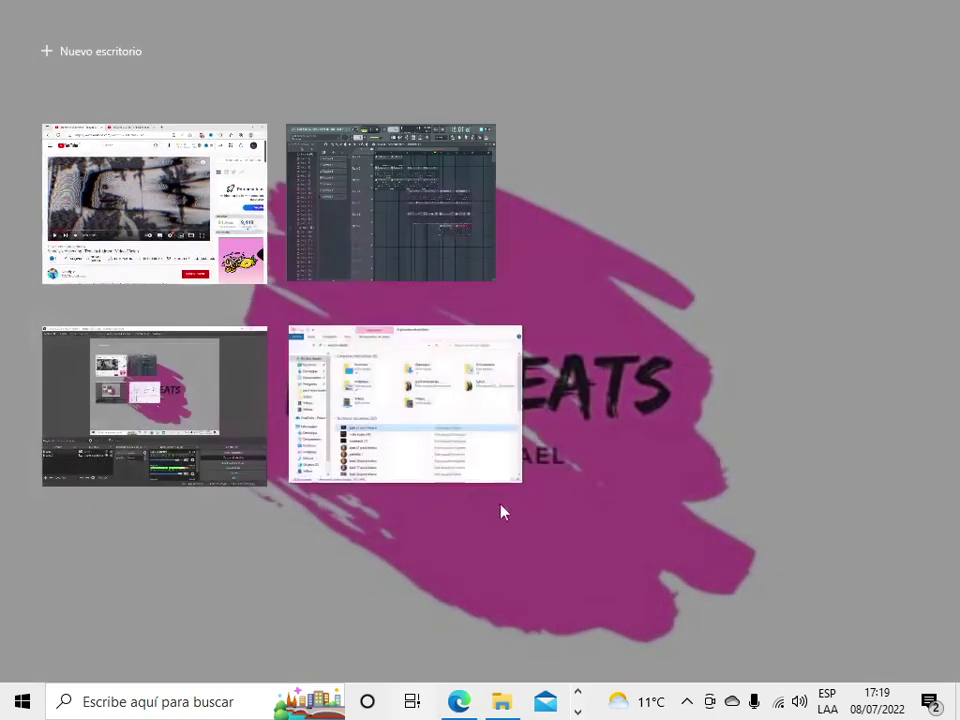
left_click(260, 444)
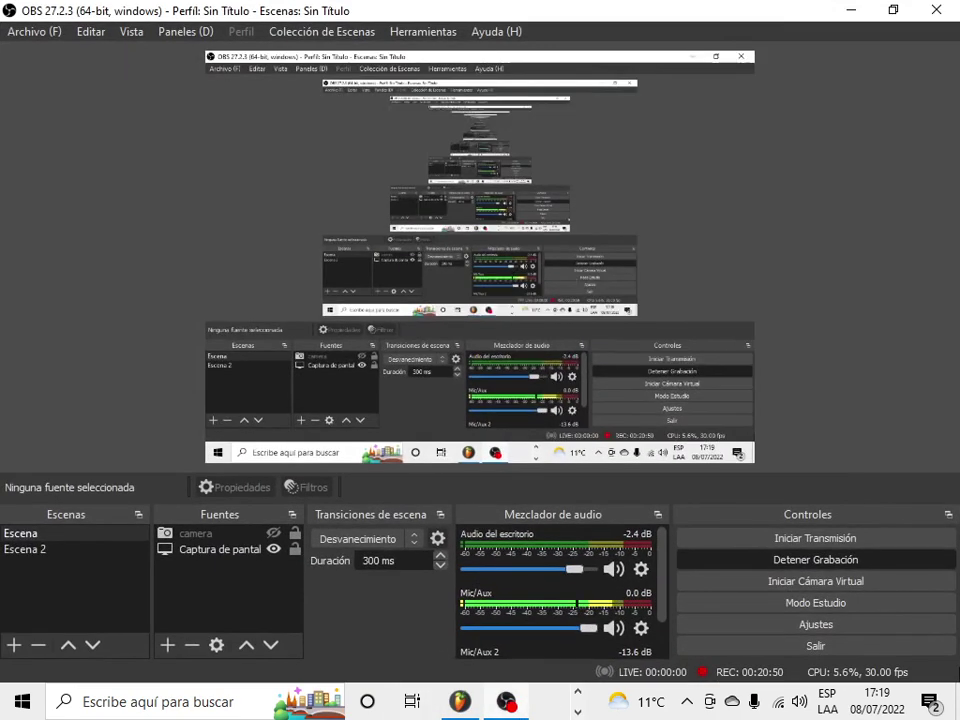